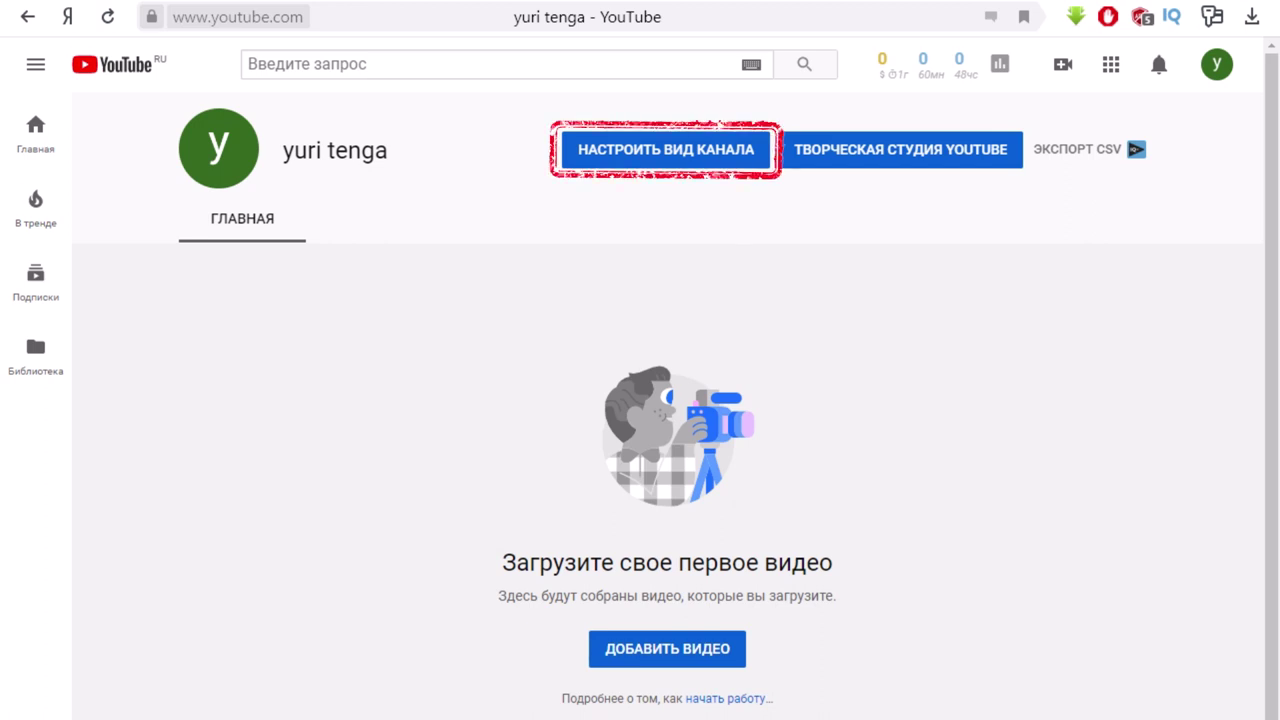
Step: Open the YouTube channel's customization page and its channel settings
{"action": "left_click", "coordinate": [656, 150]}
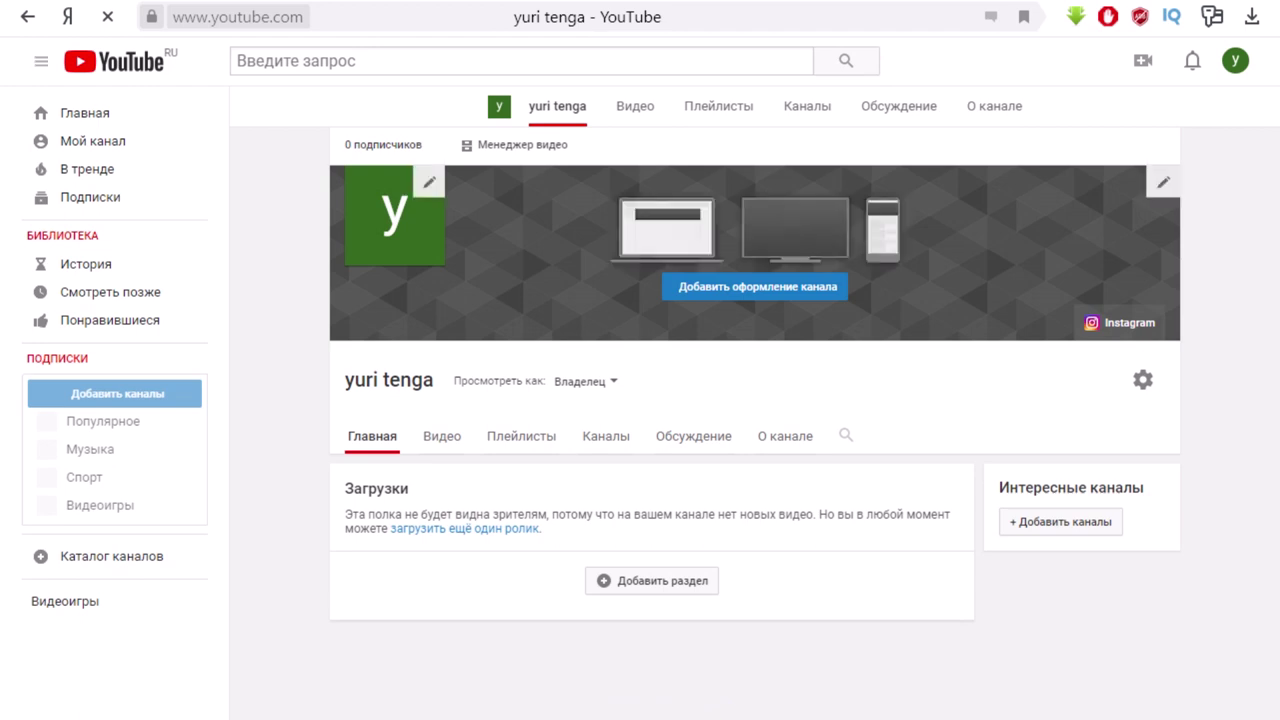
{"action": "scroll", "coordinate": [650, 450], "scroll_direction": "down", "scroll_amount": 1}
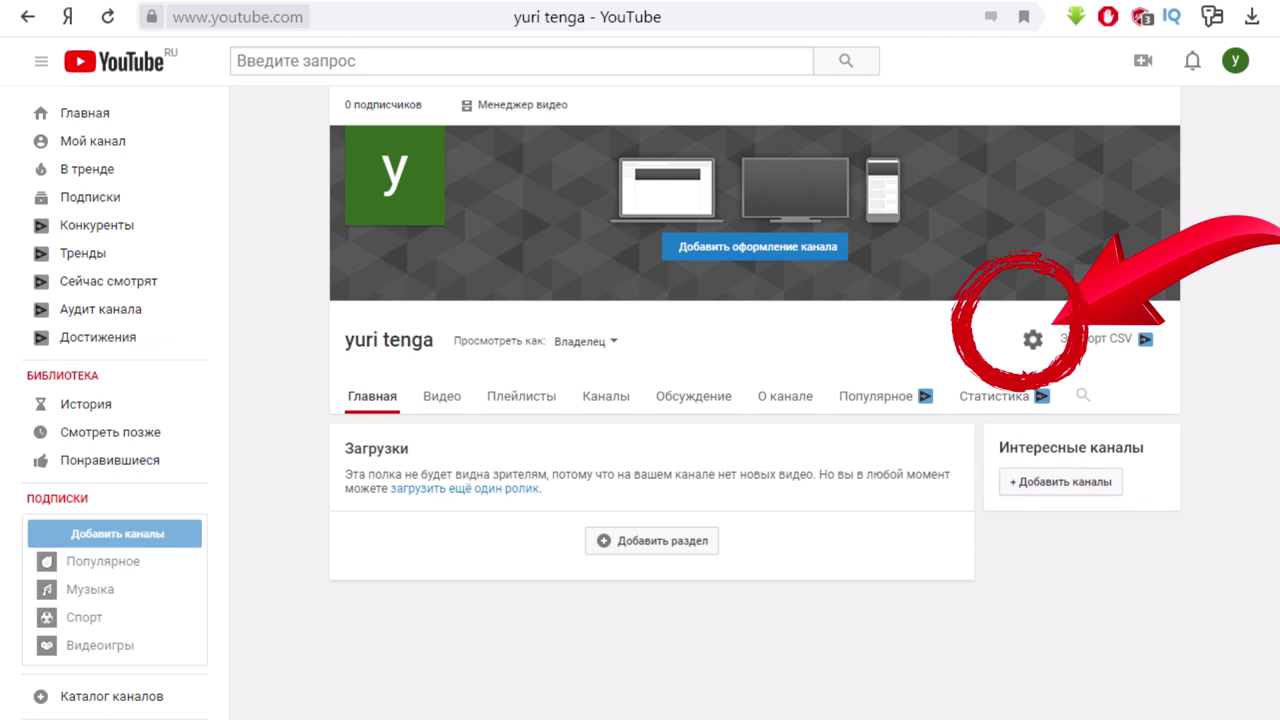
{"action": "left_click", "coordinate": [1032, 339]}
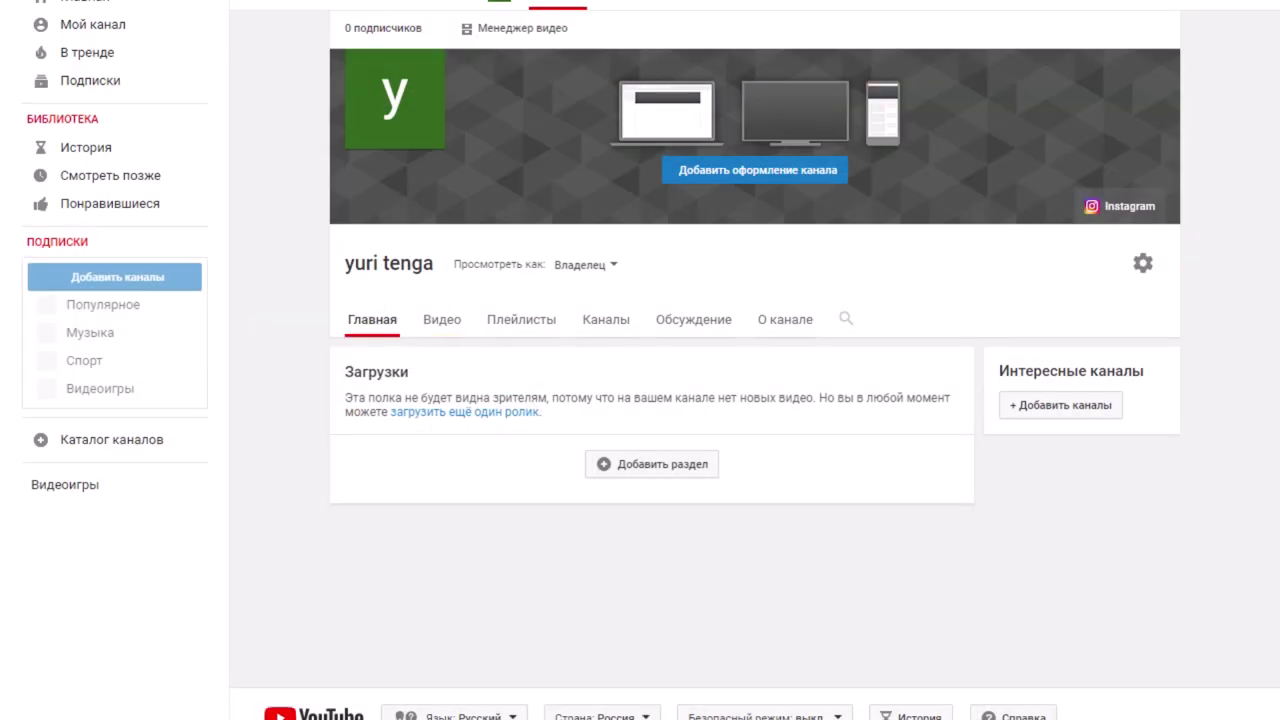
{"action": "scroll", "coordinate": [521, 335], "scroll_direction": "down", "scroll_amount": 1}
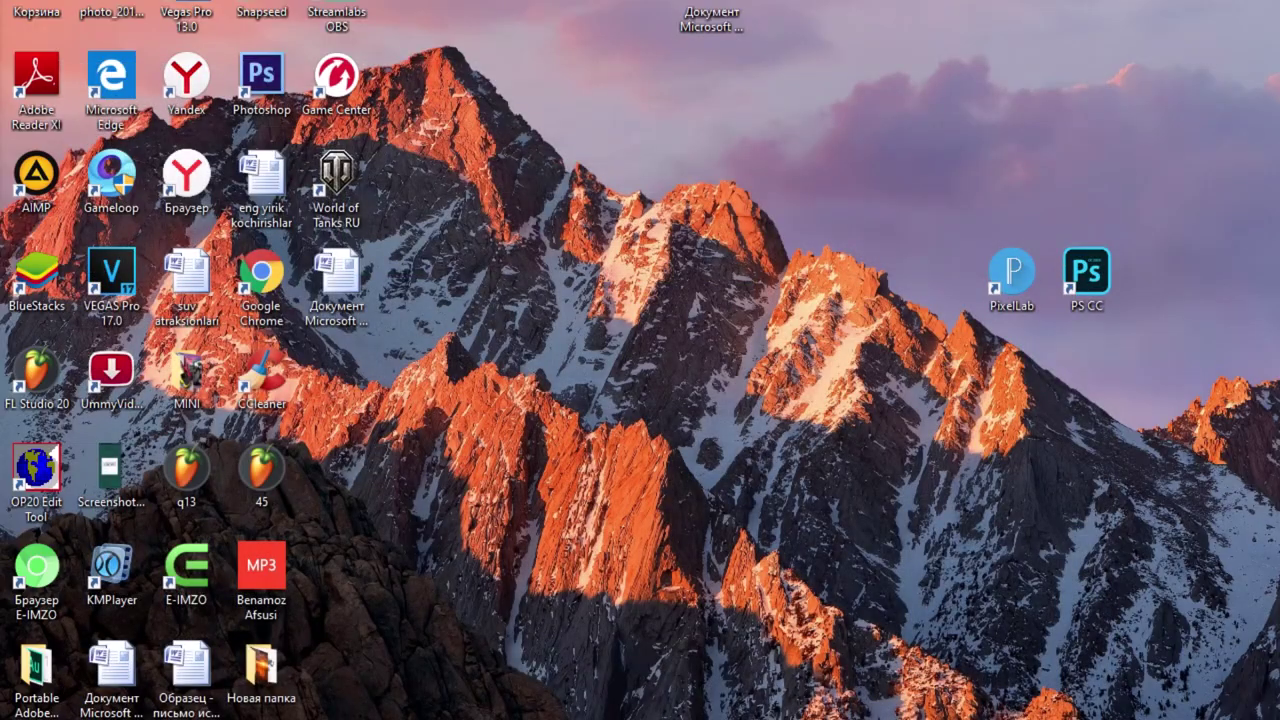
Step: Launch Photoshop from the desktop shortcut and allow it to run despite the security warning
{"action": "right_click", "coordinate": [520, 92]}
{"action": "left_click", "coordinate": [581, 148]}
{"action": "double_click", "coordinate": [262, 80]}
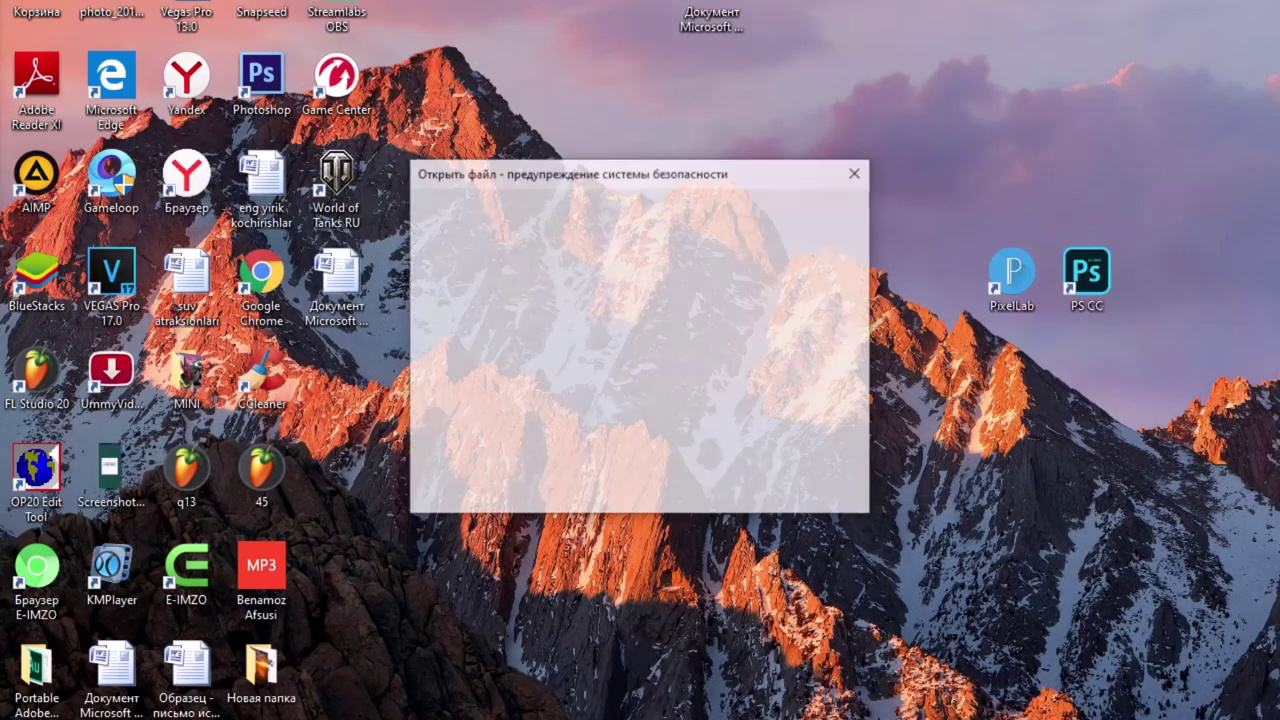
{"action": "left_click", "coordinate": [706, 364]}
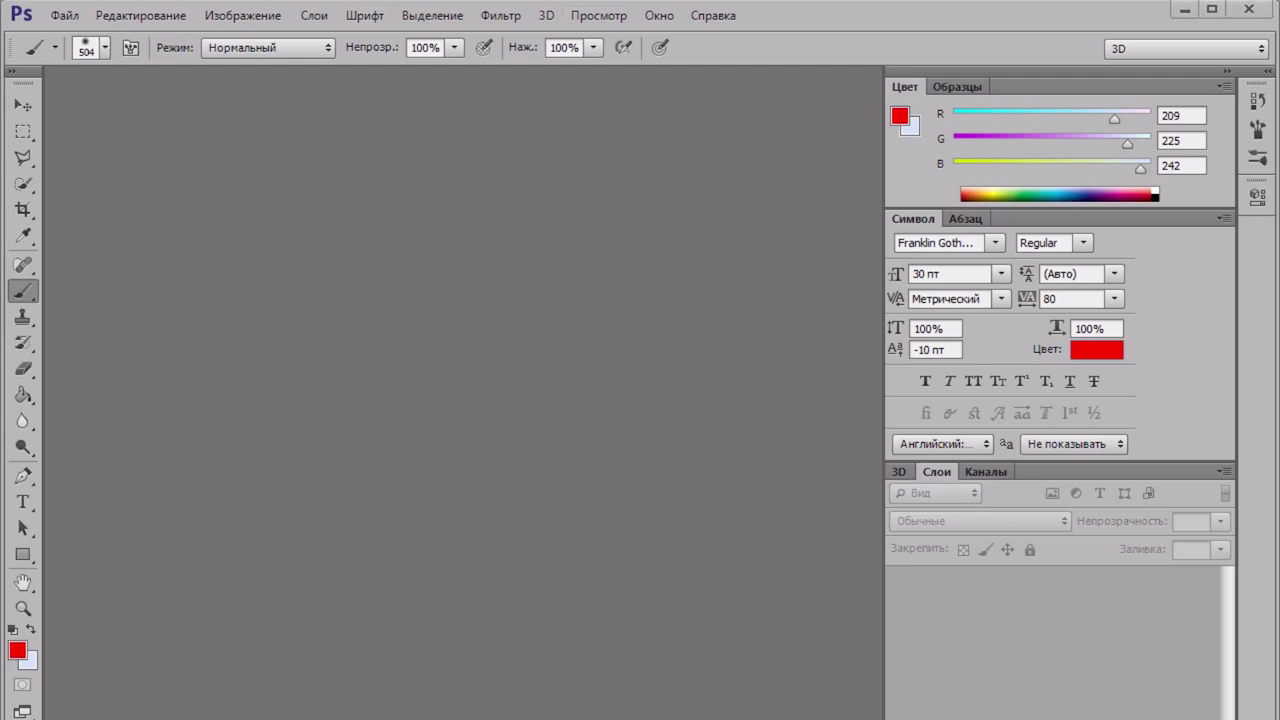
Step: Open the Zagatovka banner template from the Шапка folder in Photoshop
{"action": "left_click_drag", "start_coordinate": [884, 124], "coordinate": [974, 220]}
{"action": "left_click", "coordinate": [724, 406]}
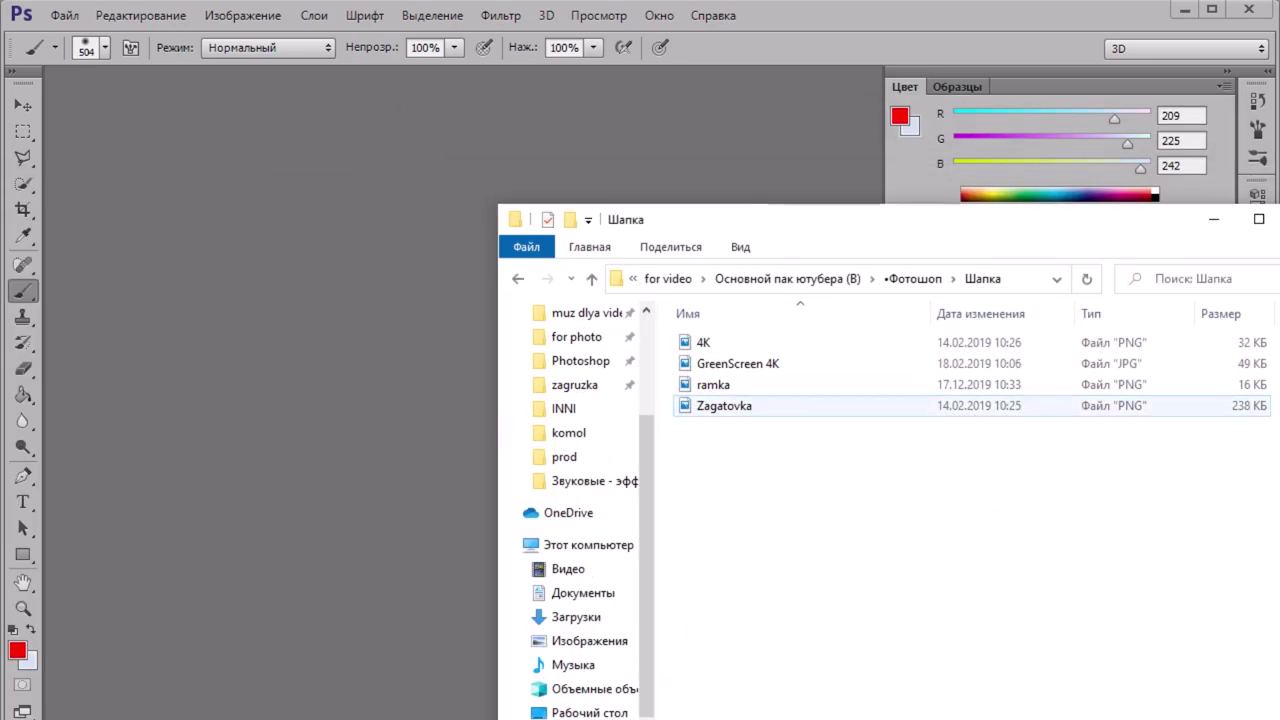
{"action": "left_click_drag", "start_coordinate": [724, 405], "coordinate": [290, 345]}
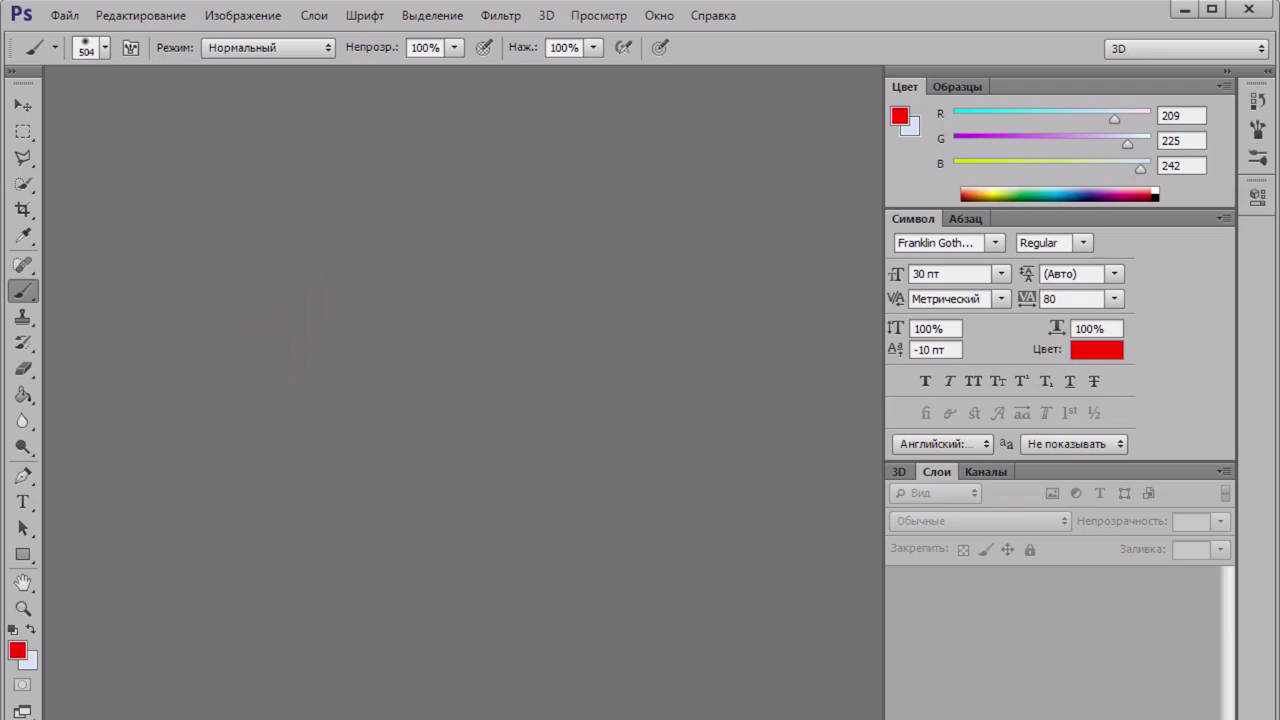
{"action": "key", "text": "Return"}
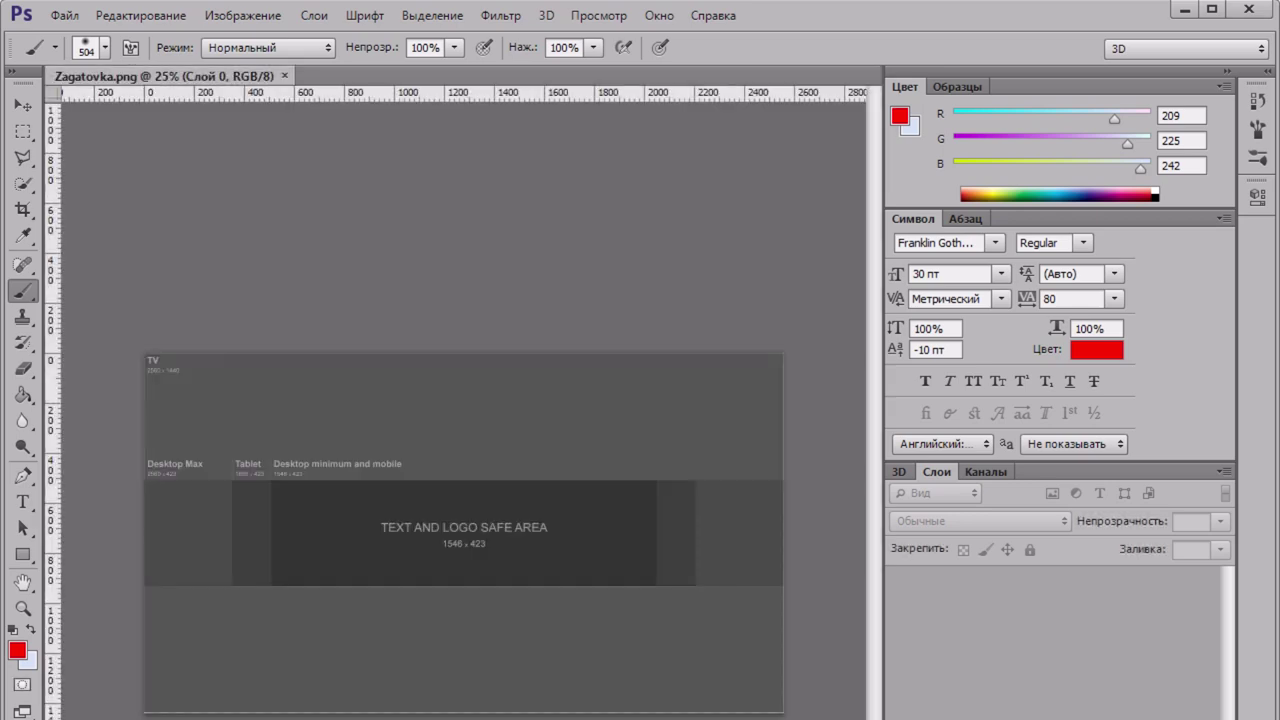
Step: Select the template's middle band across its full width with a rectangular marquee and duplicate the layer Слой 0
{"action": "left_click", "coordinate": [23, 131]}
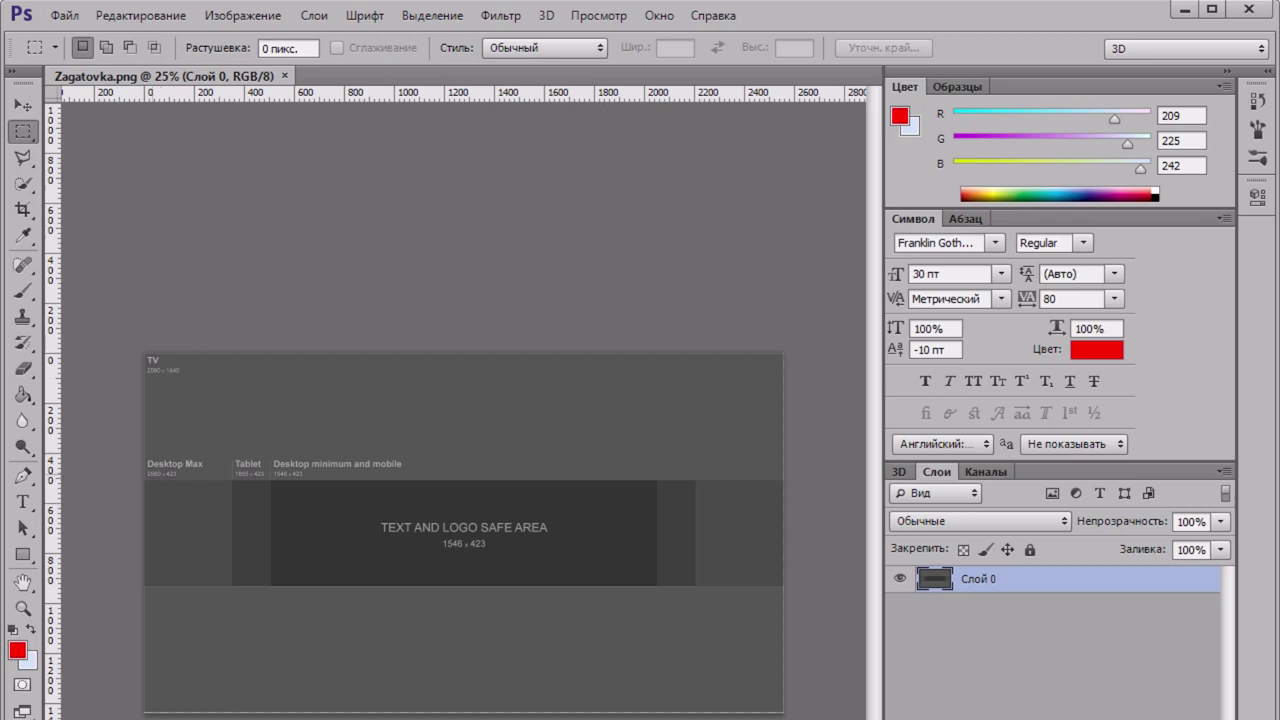
{"action": "left_click_drag", "start_coordinate": [145, 480], "coordinate": [792, 586]}
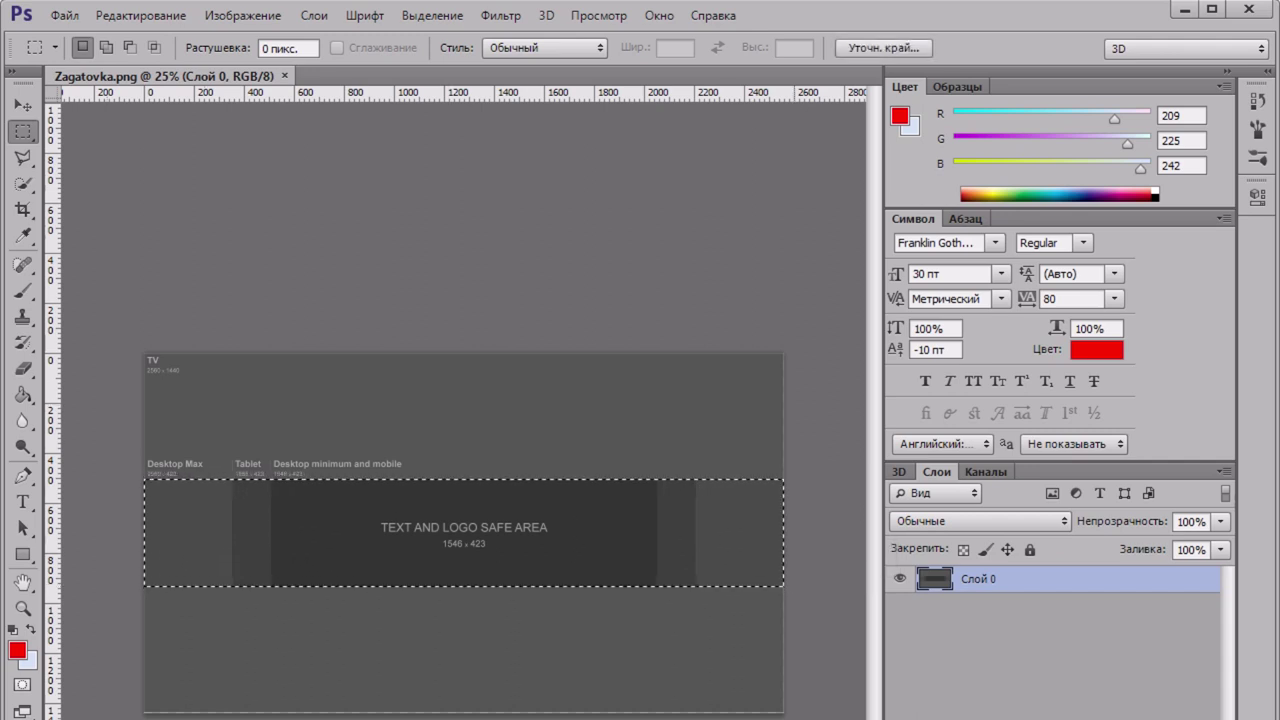
{"action": "right_click", "coordinate": [960, 578]}
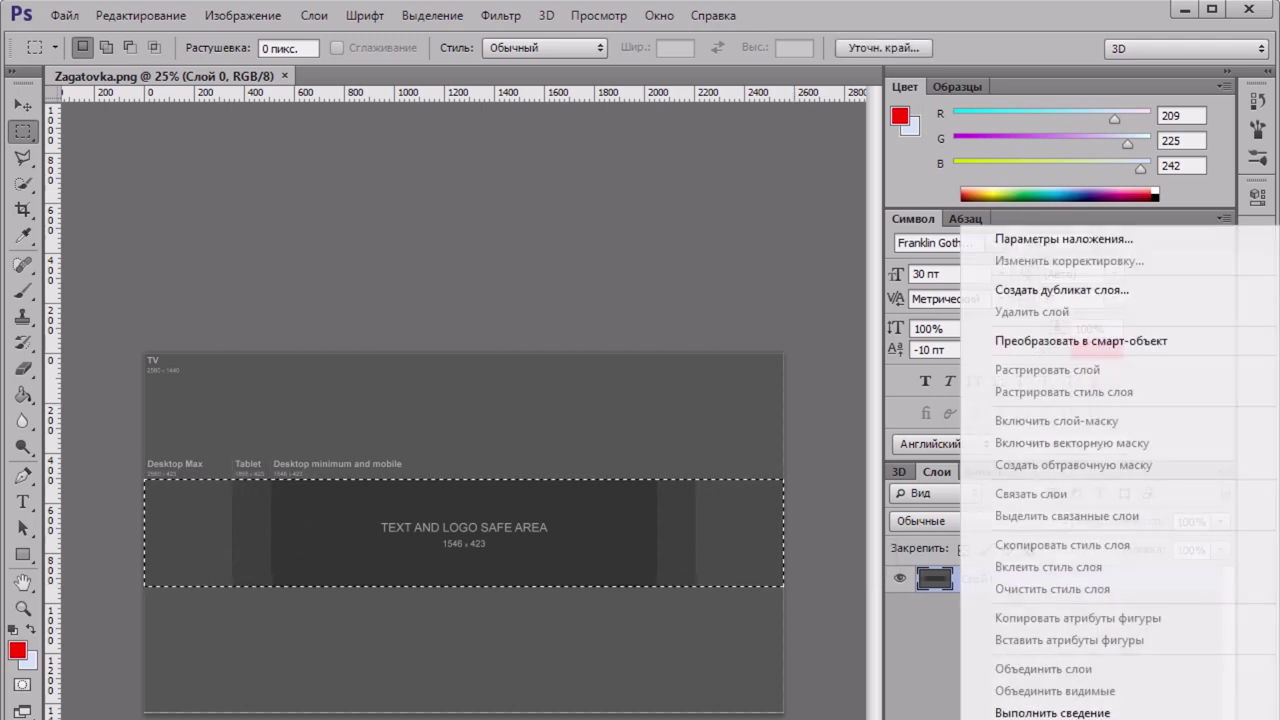
{"action": "left_click", "coordinate": [1062, 290]}
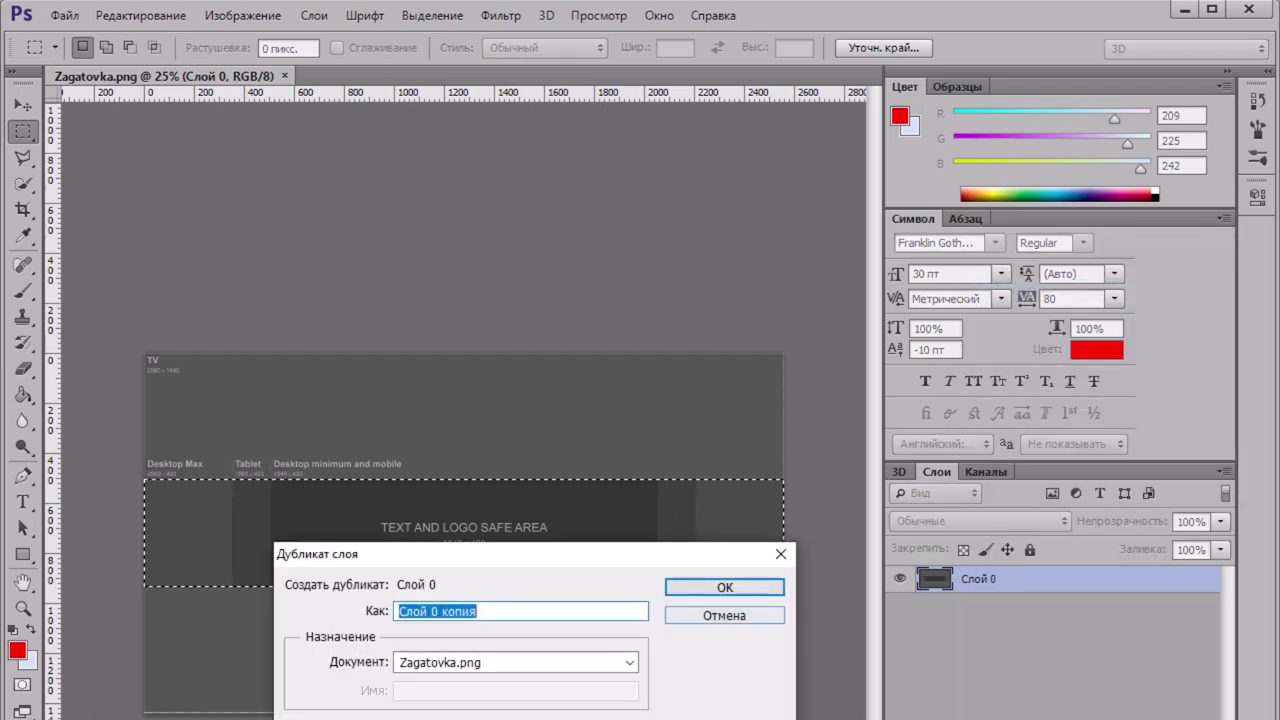
{"action": "key", "text": "Return"}
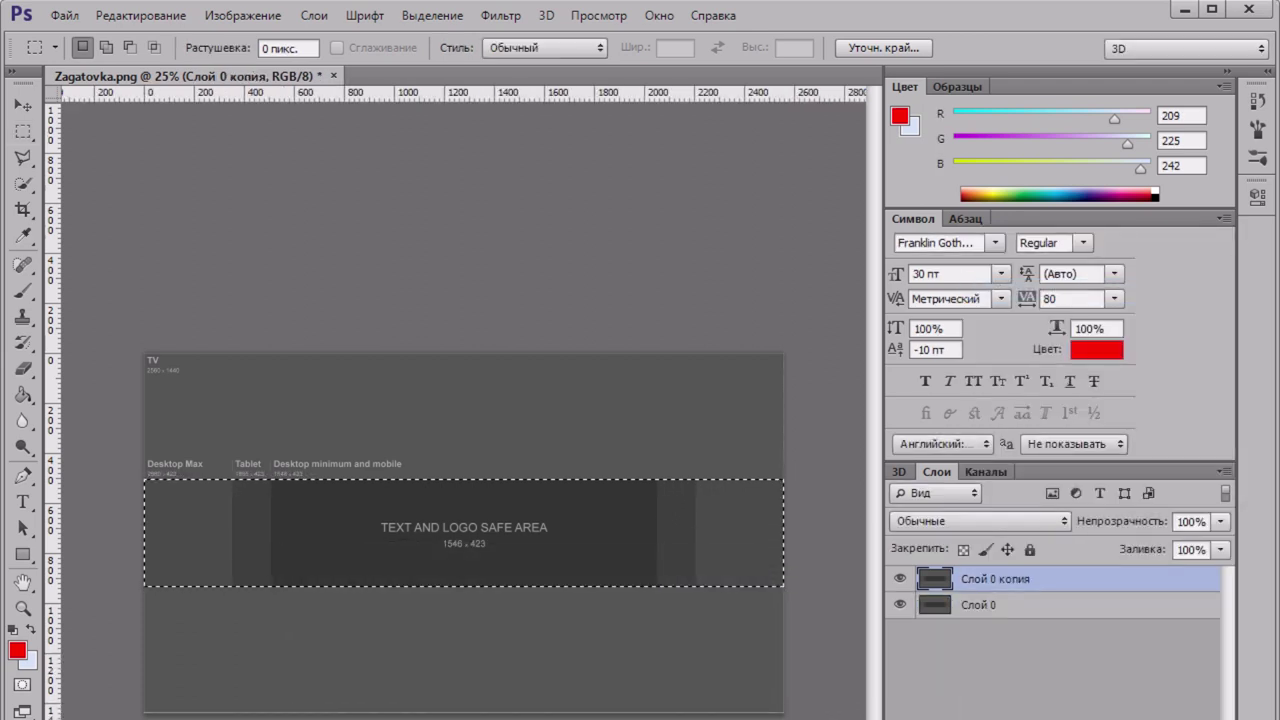
{"action": "key", "text": "space"}
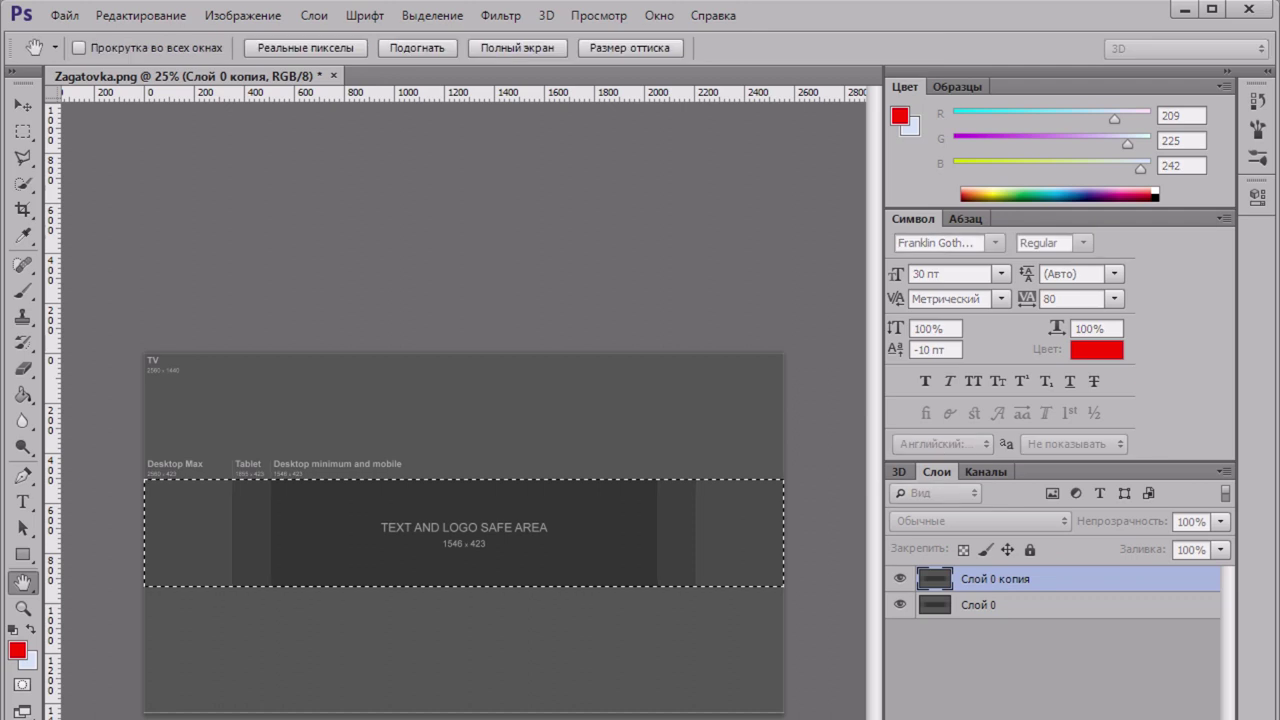
Step: Apply a black color overlay with Normal blending and 100% opacity to the duplicated layer
{"action": "right_click", "coordinate": [1088, 579]}
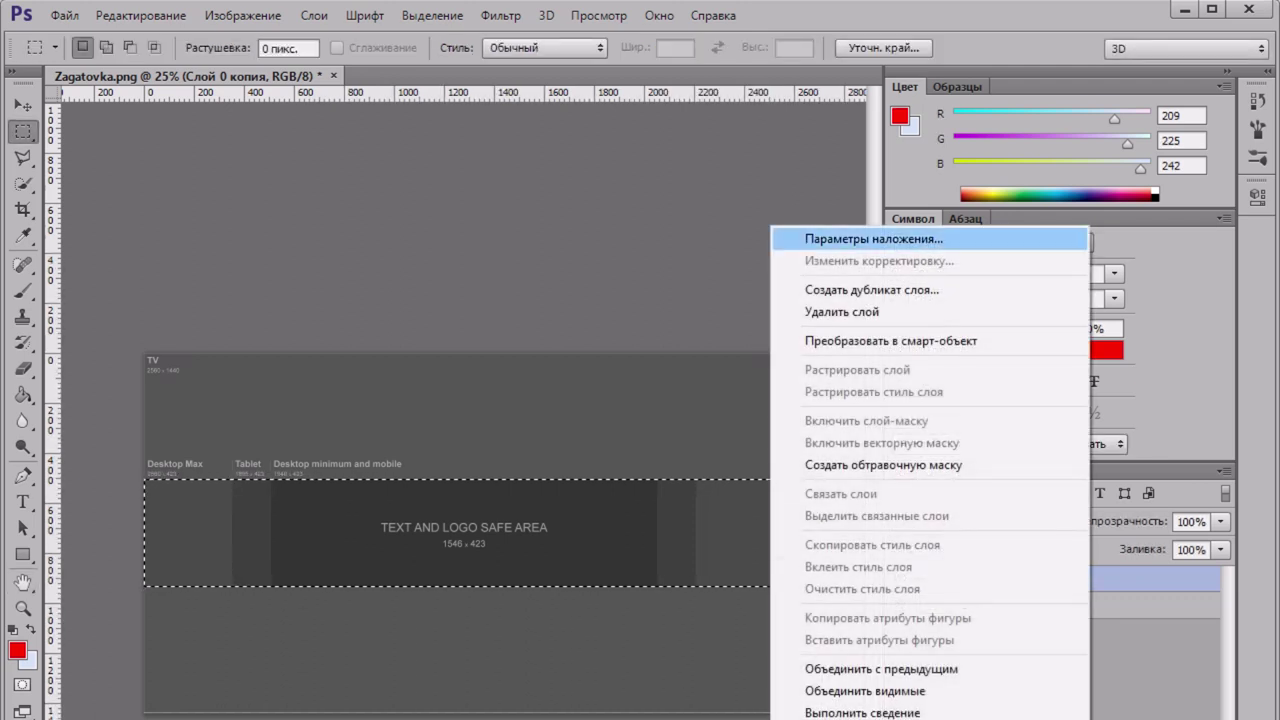
{"action": "left_click", "coordinate": [874, 239]}
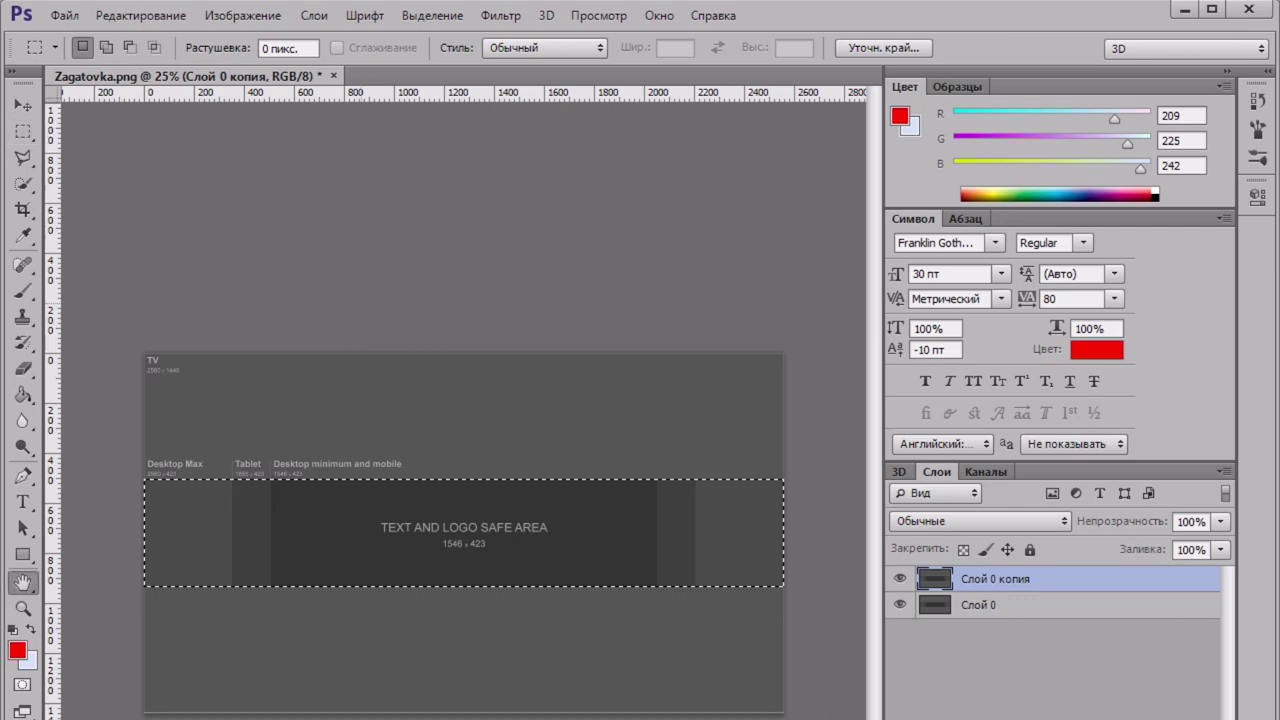
{"action": "left_click_drag", "start_coordinate": [2, 271], "coordinate": [742, 234]}
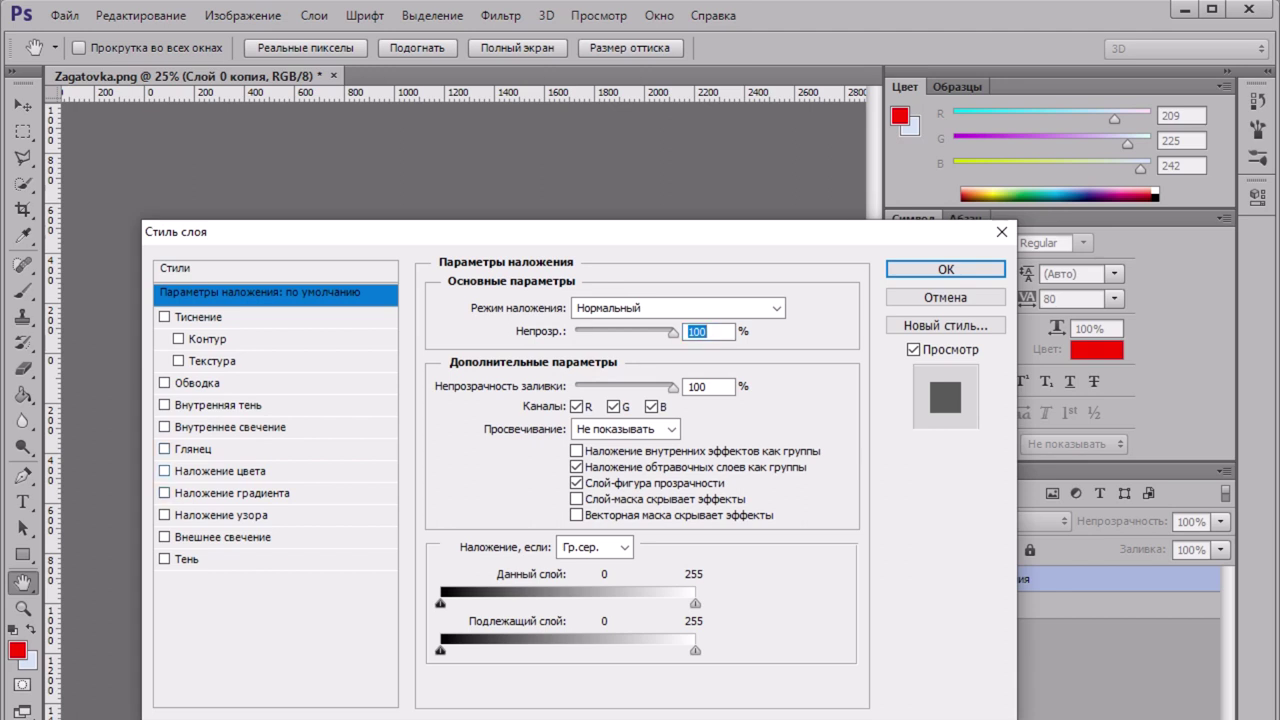
{"action": "left_click", "coordinate": [220, 471]}
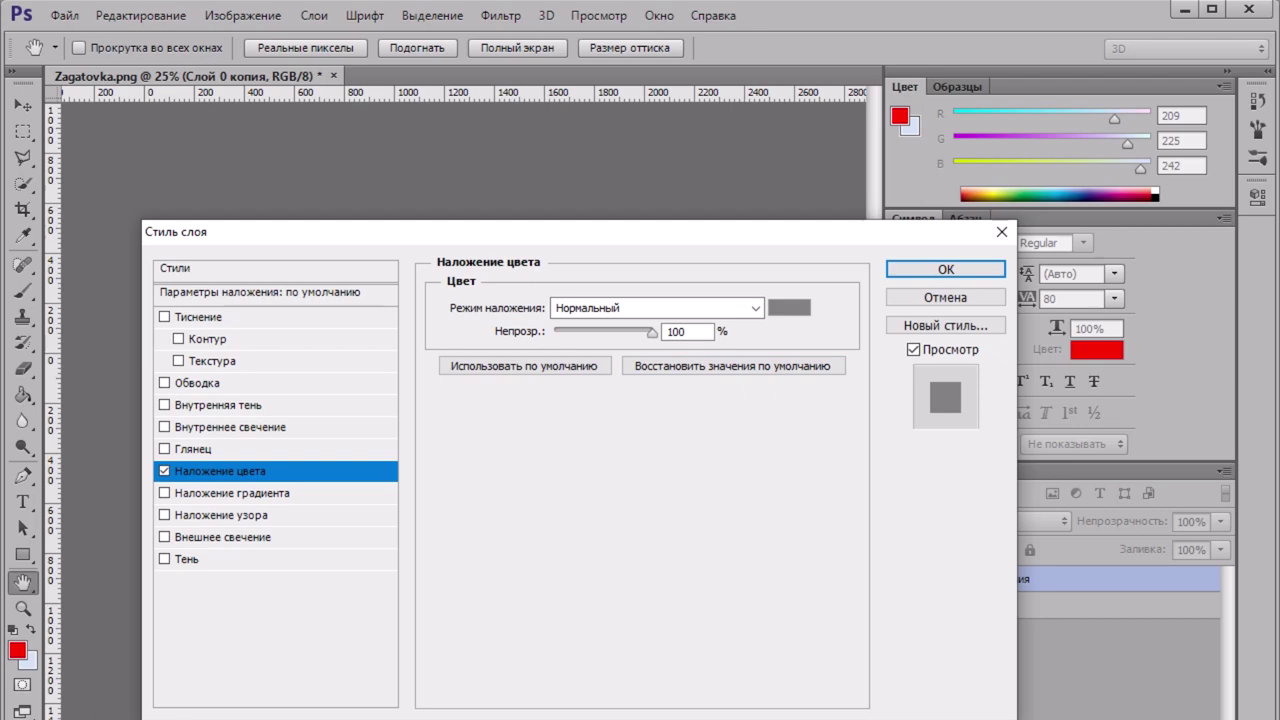
{"action": "left_click", "coordinate": [789, 308]}
{"action": "left_click", "coordinate": [789, 307]}
{"action": "left_click_drag", "start_coordinate": [450, 470], "coordinate": [346, 556]}
{"action": "key", "text": "Return"}
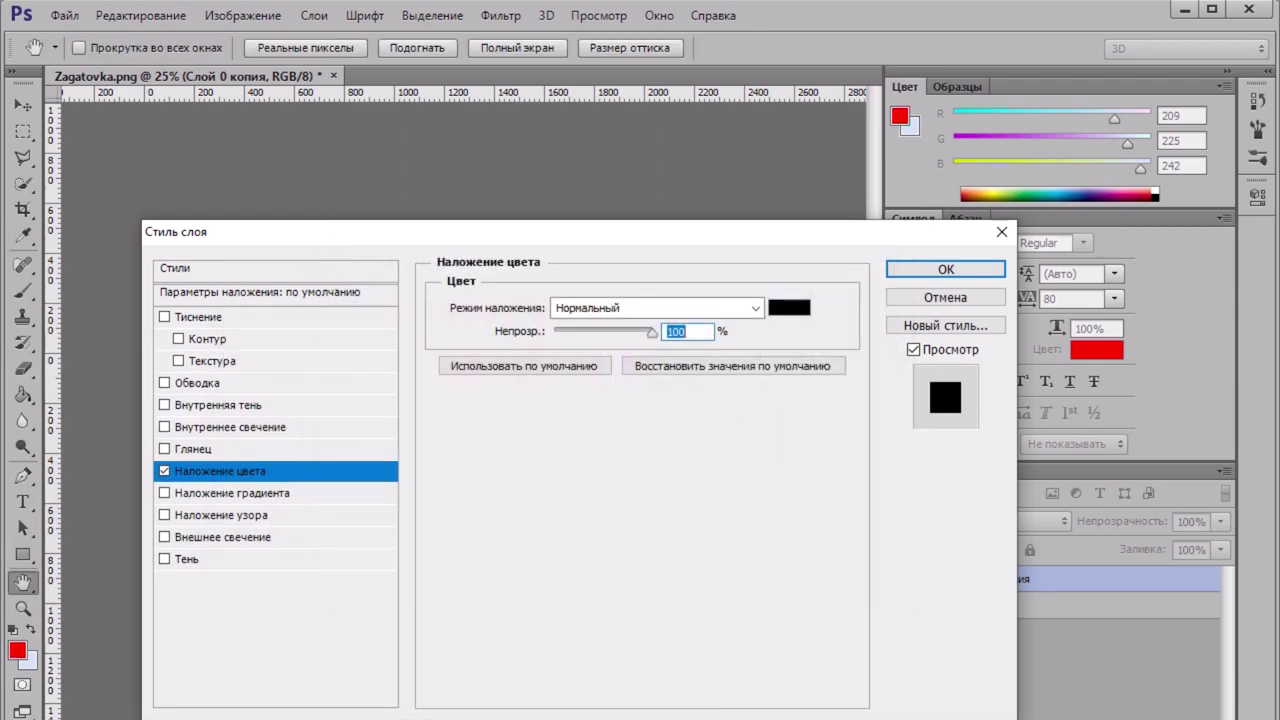
{"action": "key", "text": "Return"}
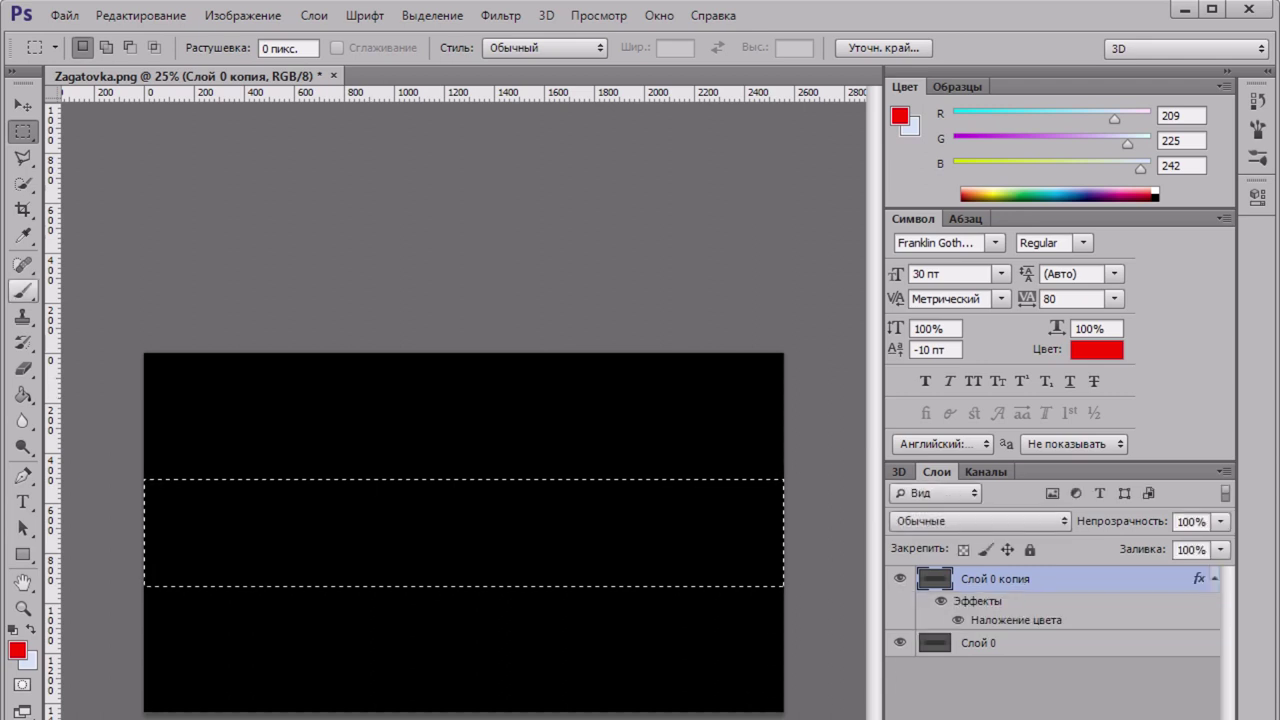
Step: Delete the selected middle band from the black layer copy, then clear the selection
{"action": "left_click", "coordinate": [22, 290]}
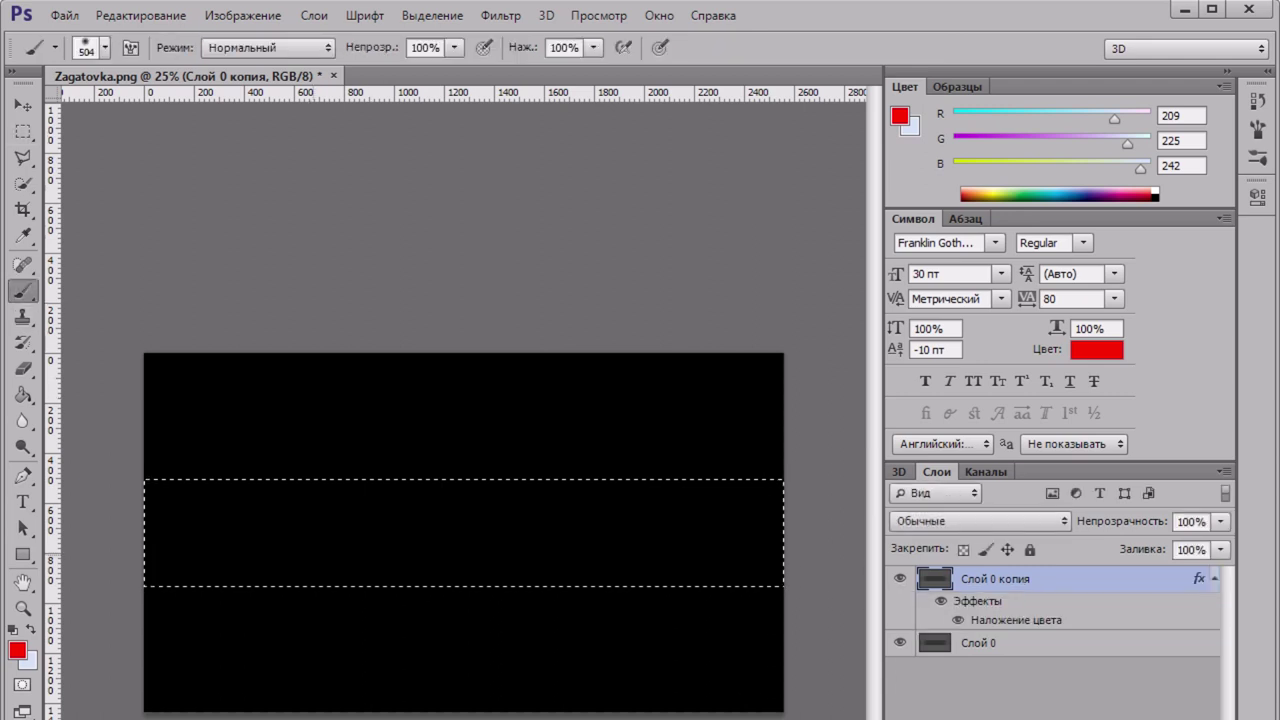
{"action": "key", "text": "m"}
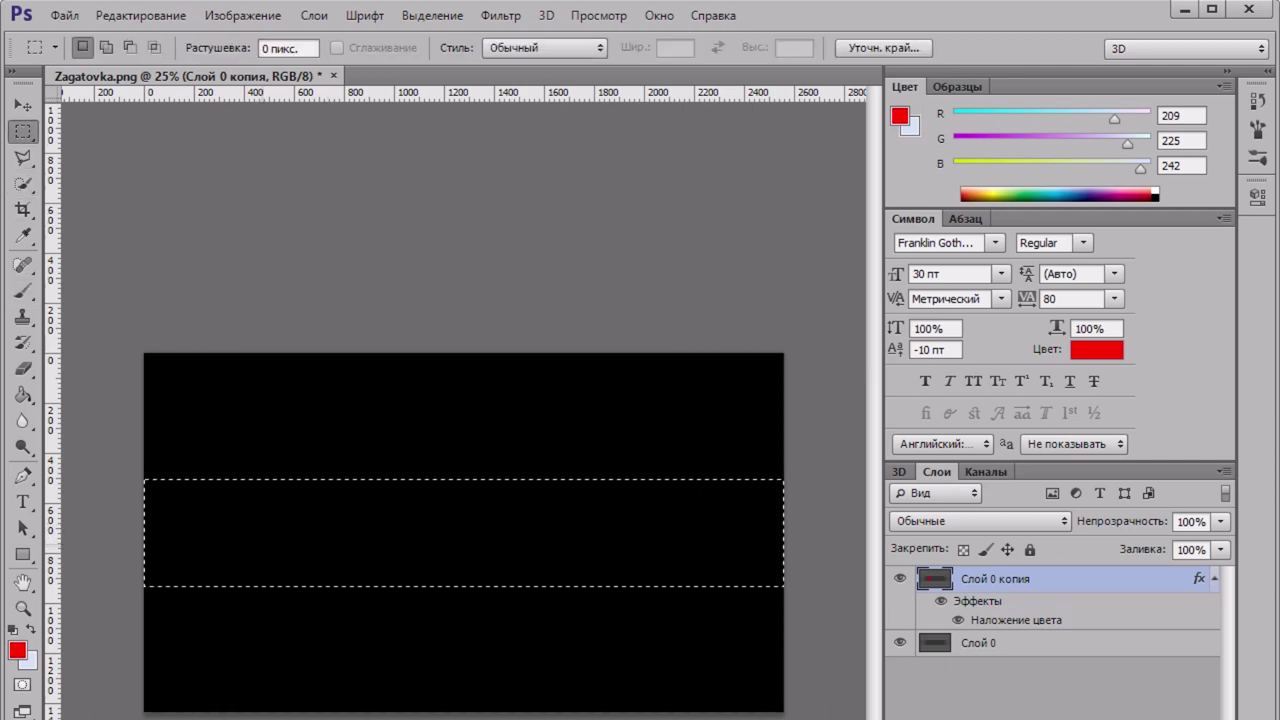
{"action": "key", "text": "Delete"}
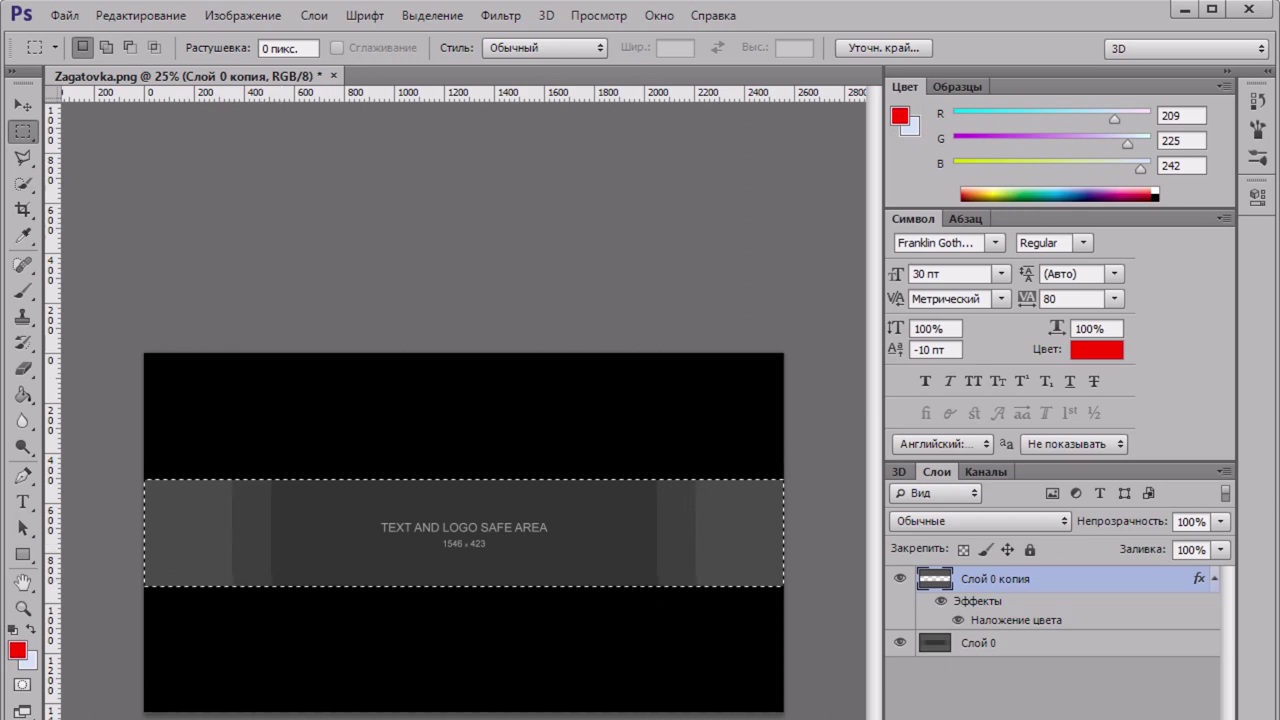
{"action": "key", "text": "ctrl+d"}
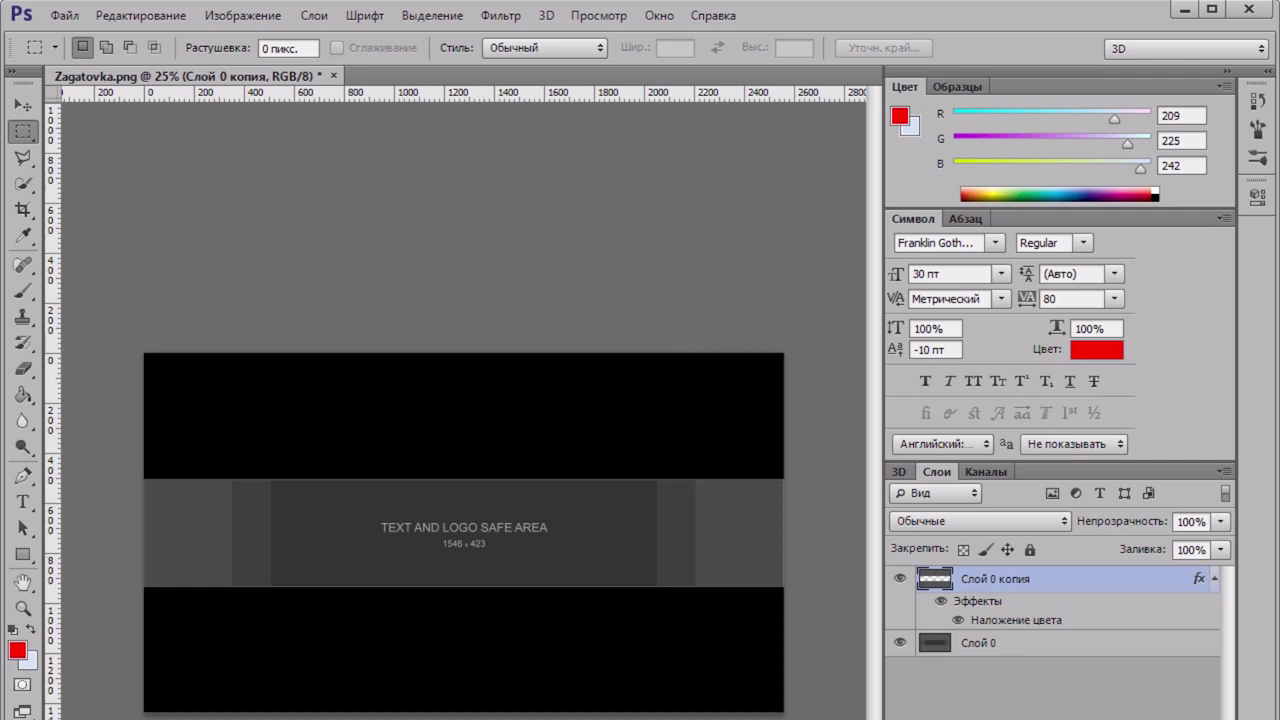
Step: Switch to Yandex Browser and examine the banner of the JALOLOV PROD channel as an example
{"action": "left_click", "coordinate": [1183, 9]}
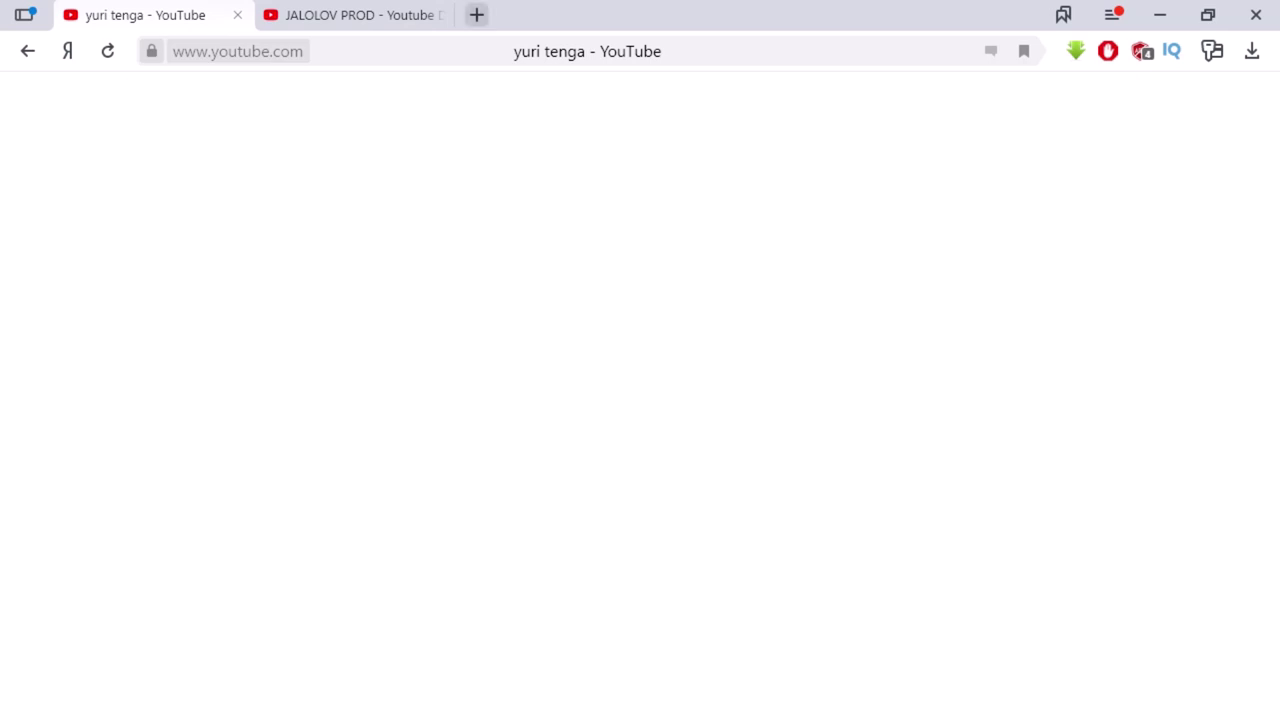
{"action": "left_click", "coordinate": [474, 14]}
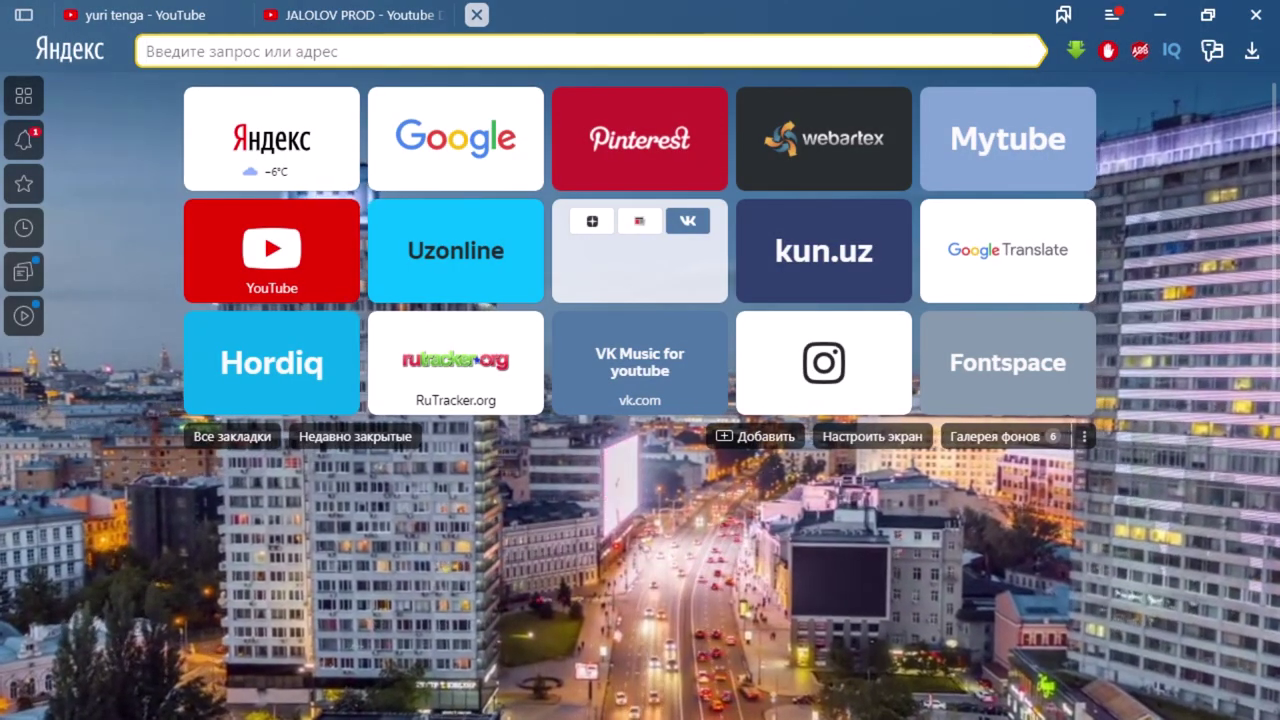
{"action": "left_click", "coordinate": [400, 51]}
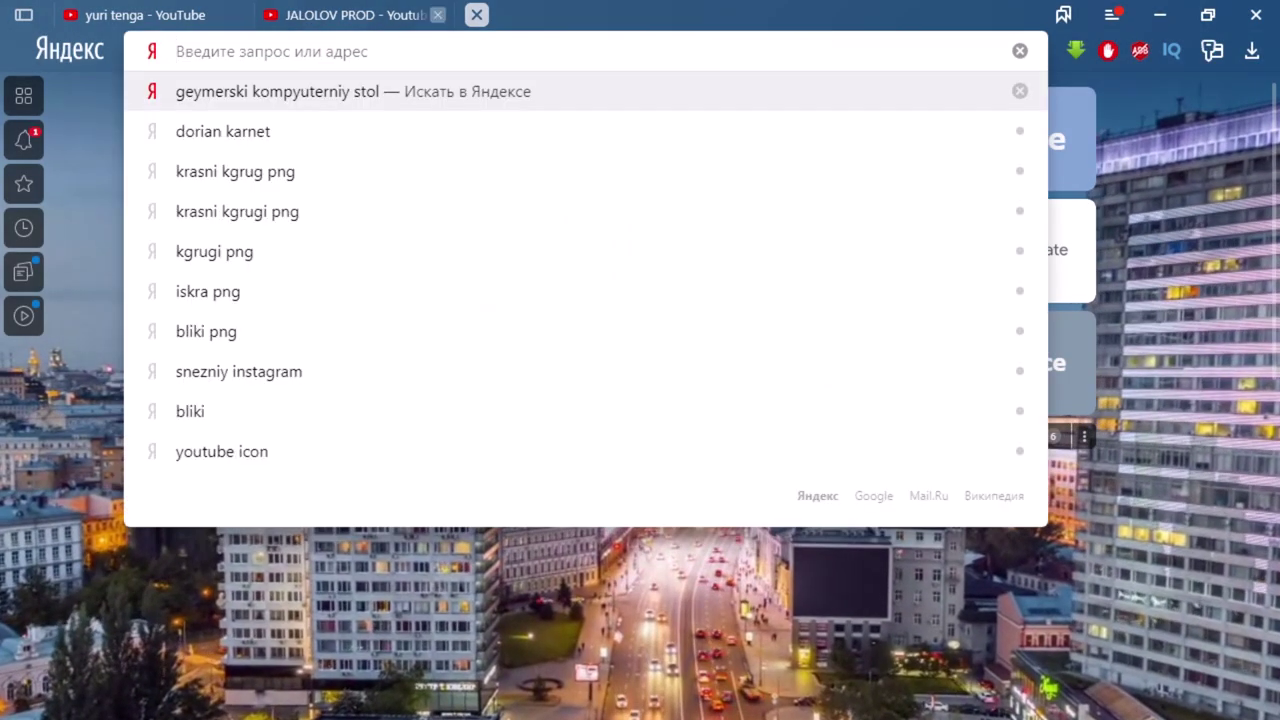
{"action": "left_click", "coordinate": [476, 14]}
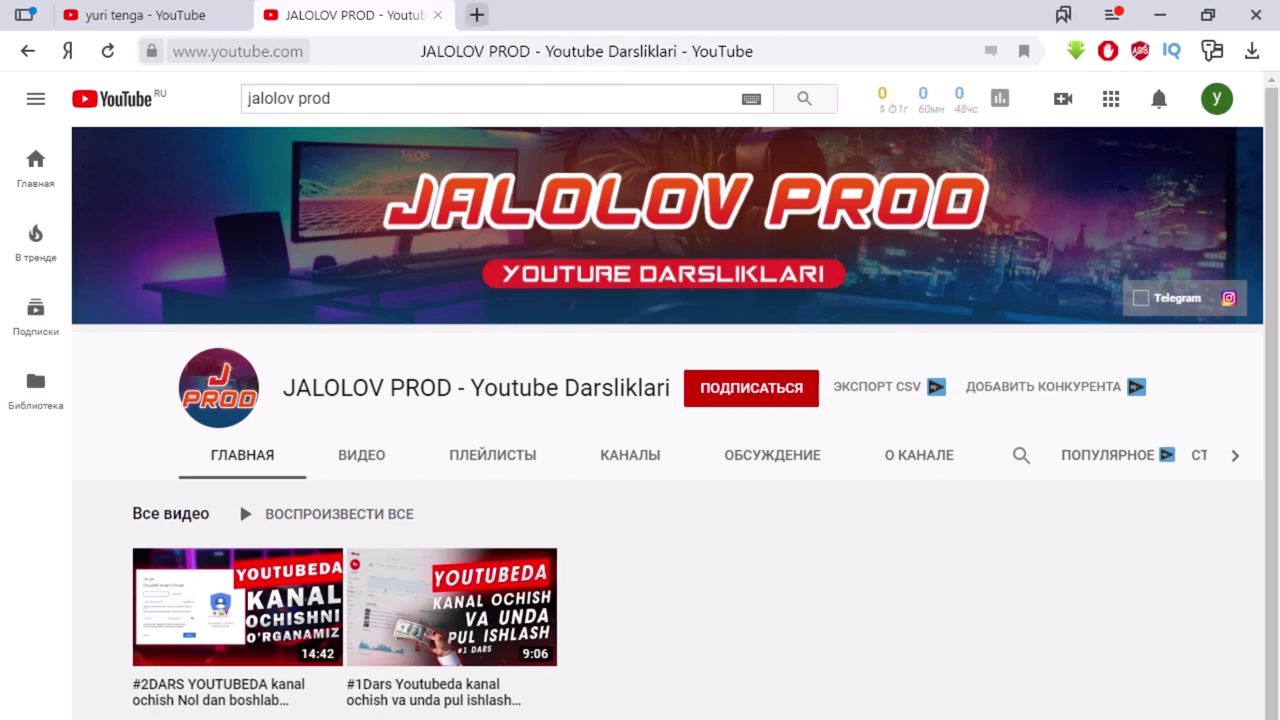
{"action": "left_click", "coordinate": [476, 14]}
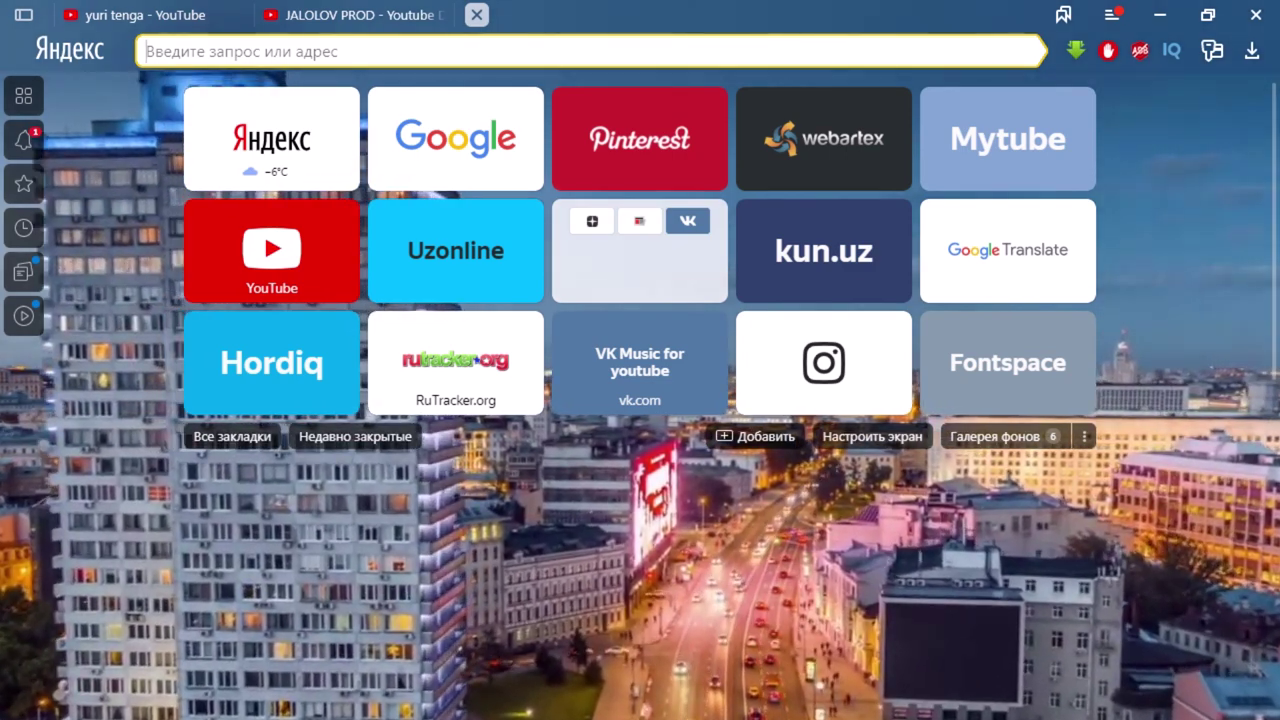
{"action": "left_click", "coordinate": [440, 51]}
{"action": "left_click", "coordinate": [352, 15]}
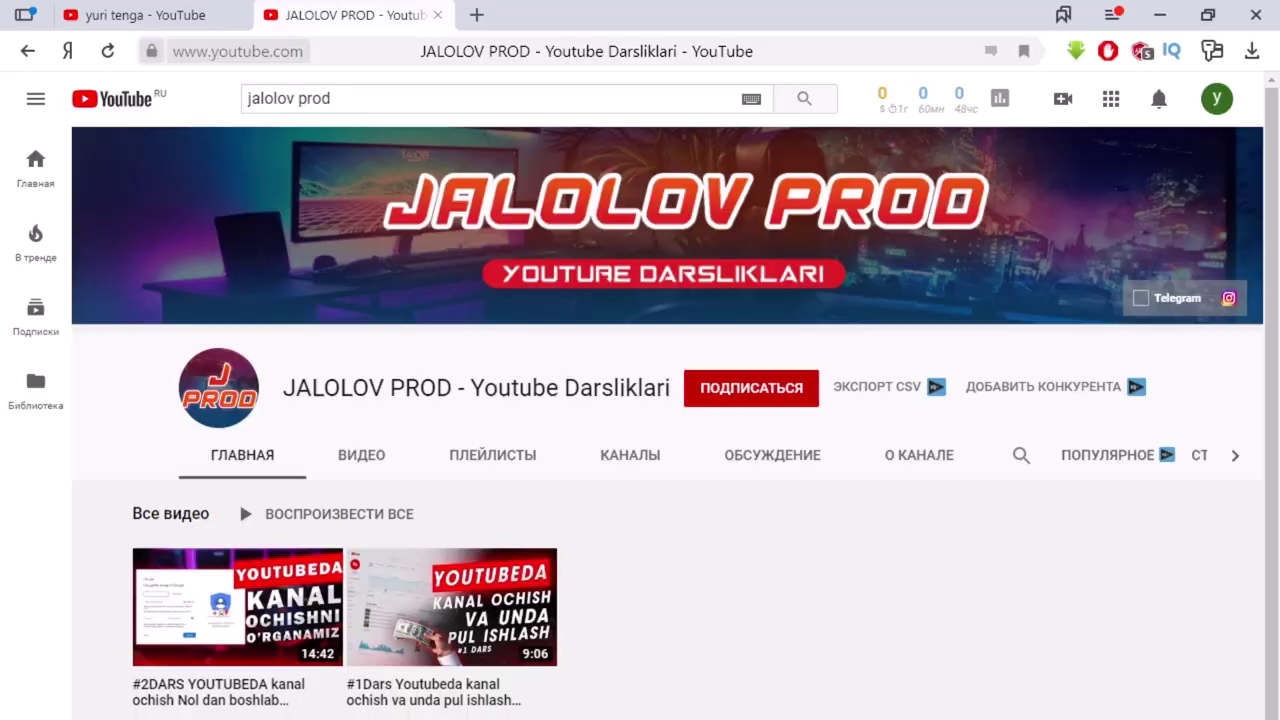
Step: Search the web for "game overpley" in a new tab and look through its image results
{"action": "left_click", "coordinate": [477, 14]}
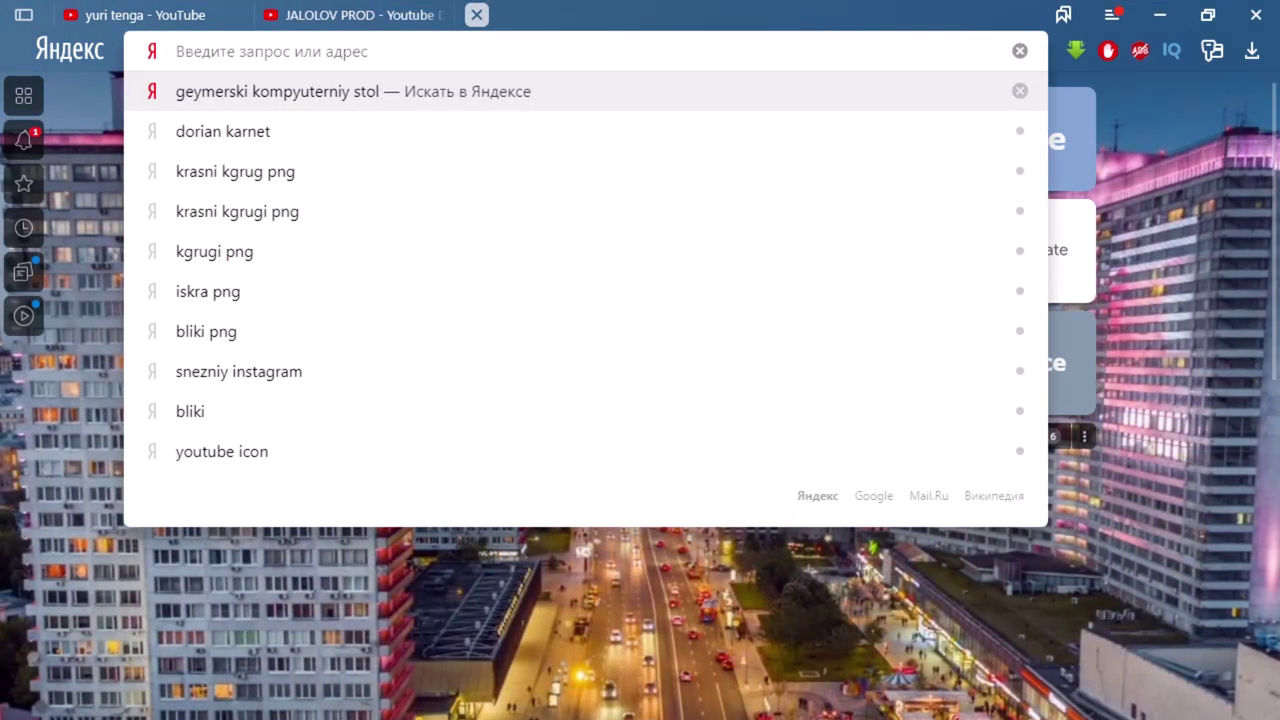
{"action": "type", "text": "game"}
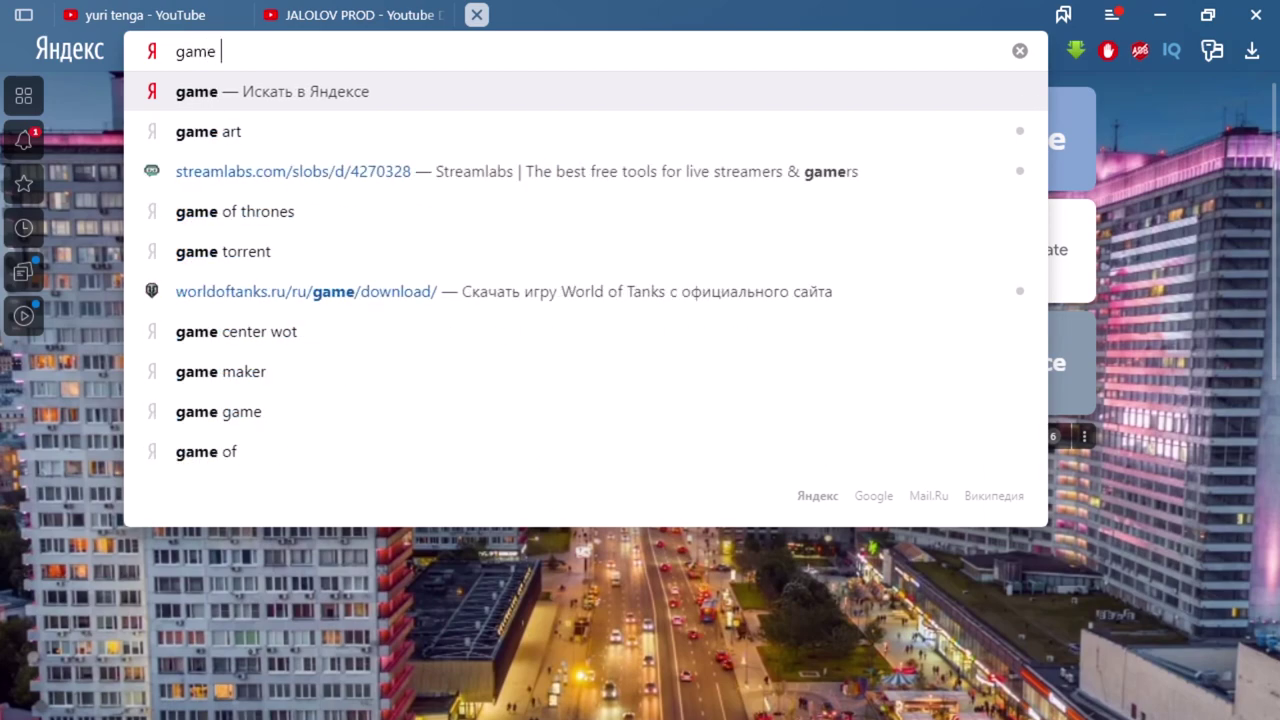
{"action": "type", "text": " ov"}
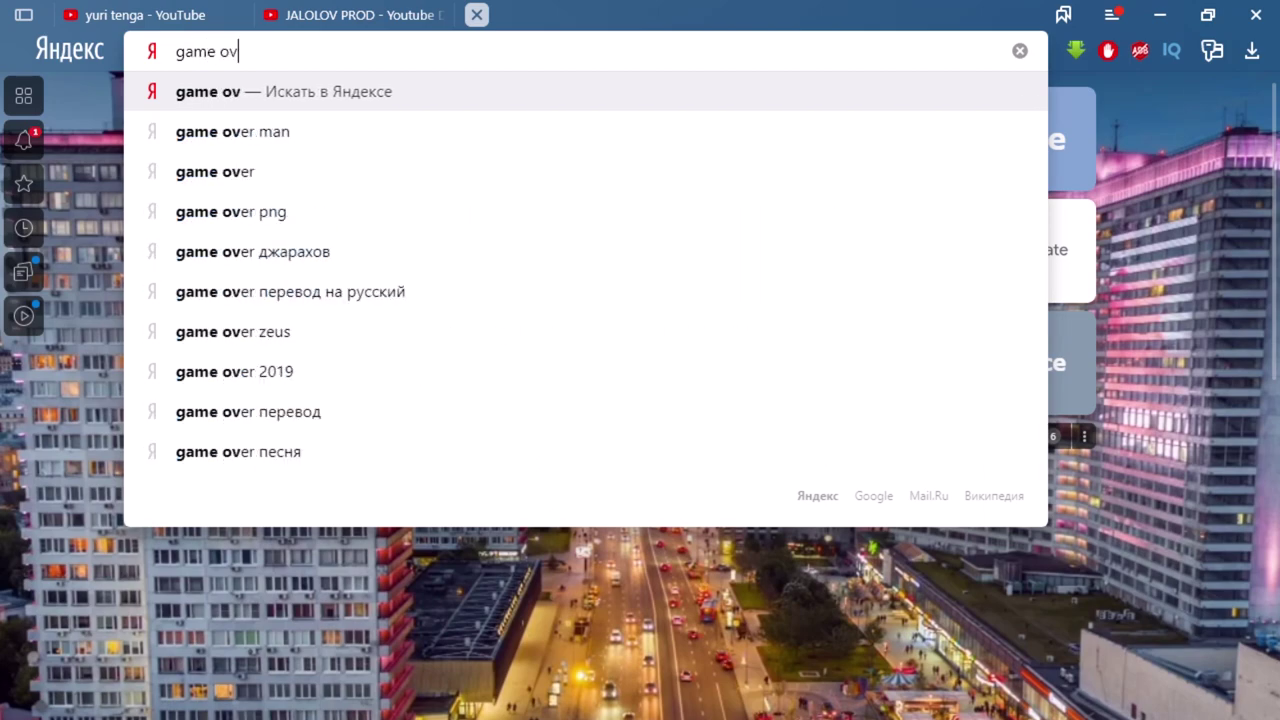
{"action": "type", "text": "er"}
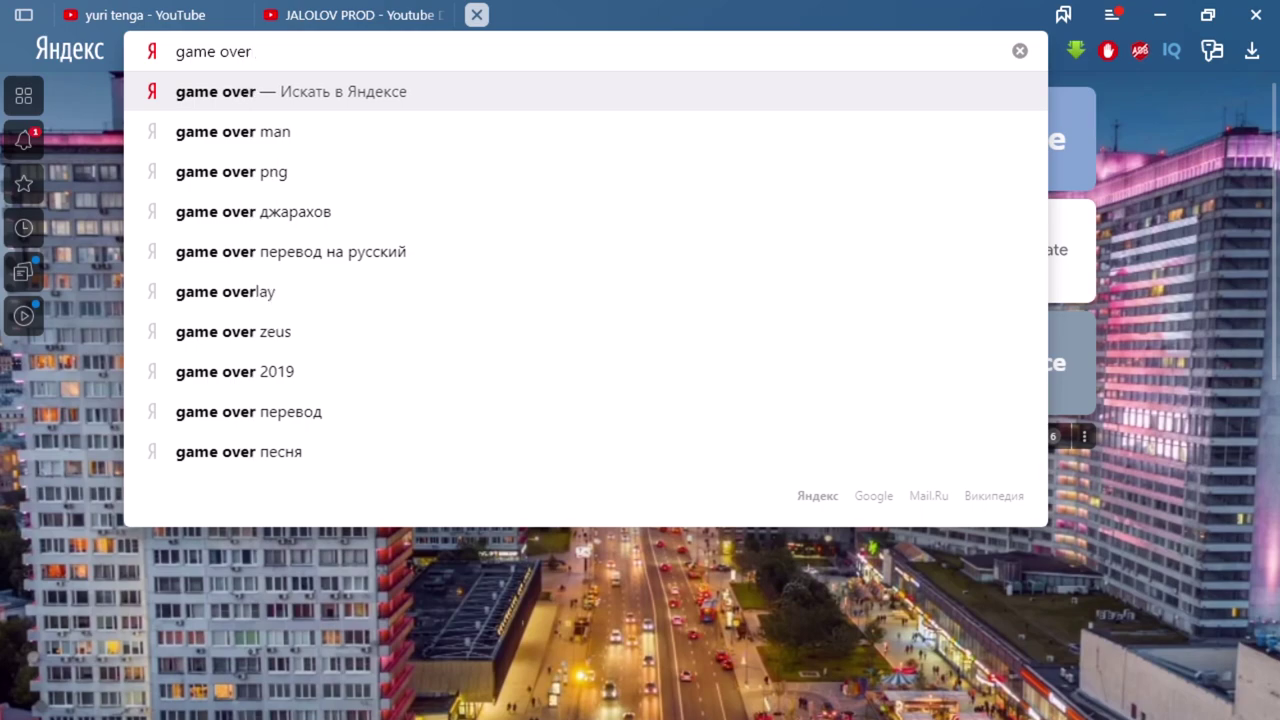
{"action": "type", "text": "pley"}
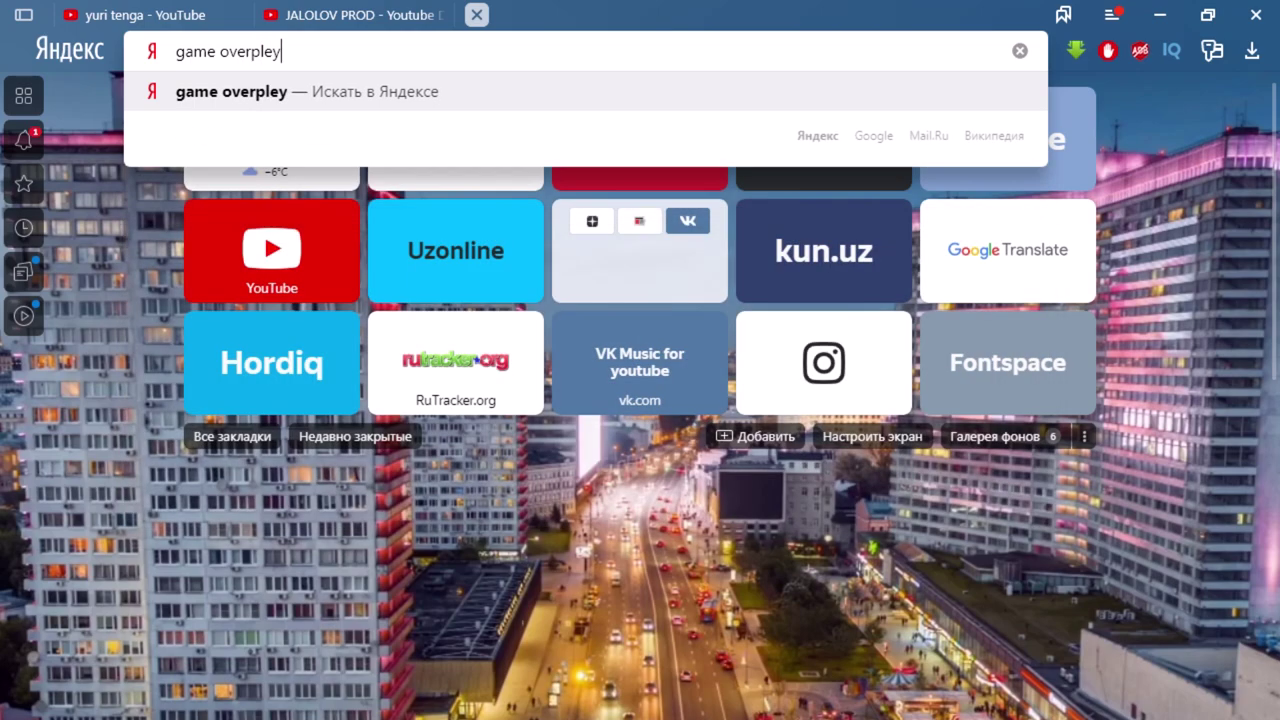
{"action": "key", "text": "Return"}
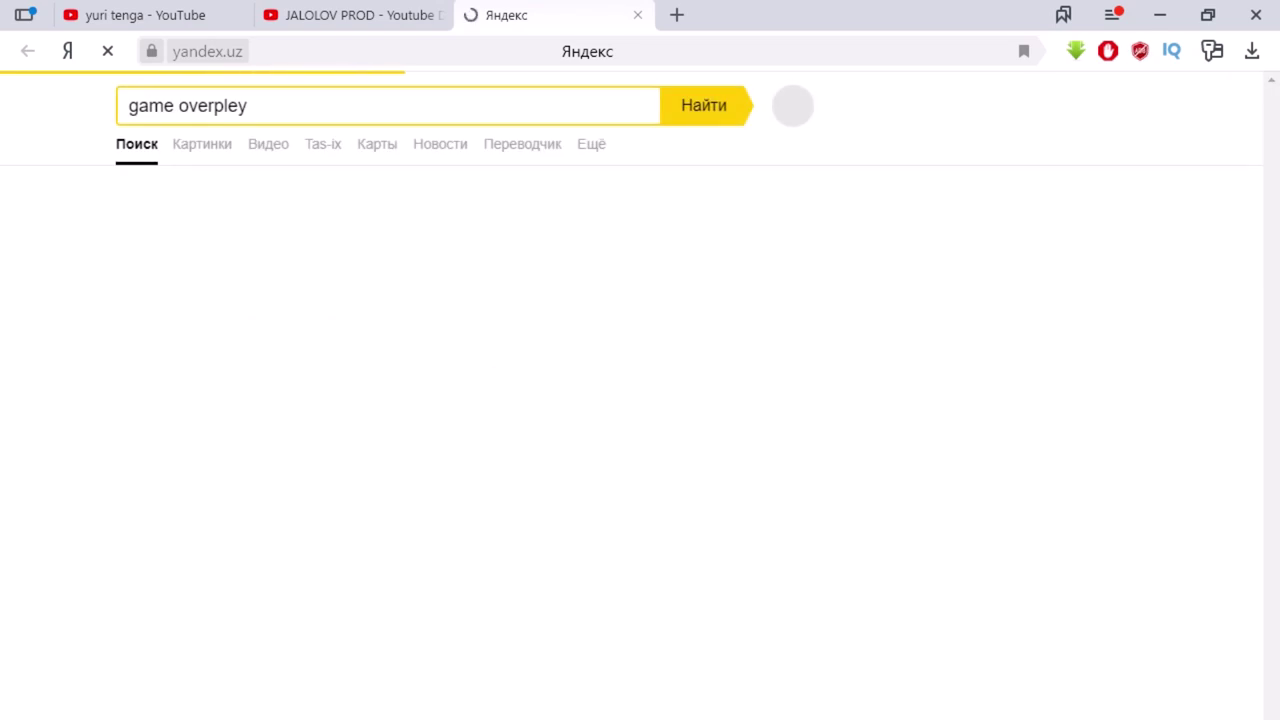
{"action": "left_click", "coordinate": [202, 144]}
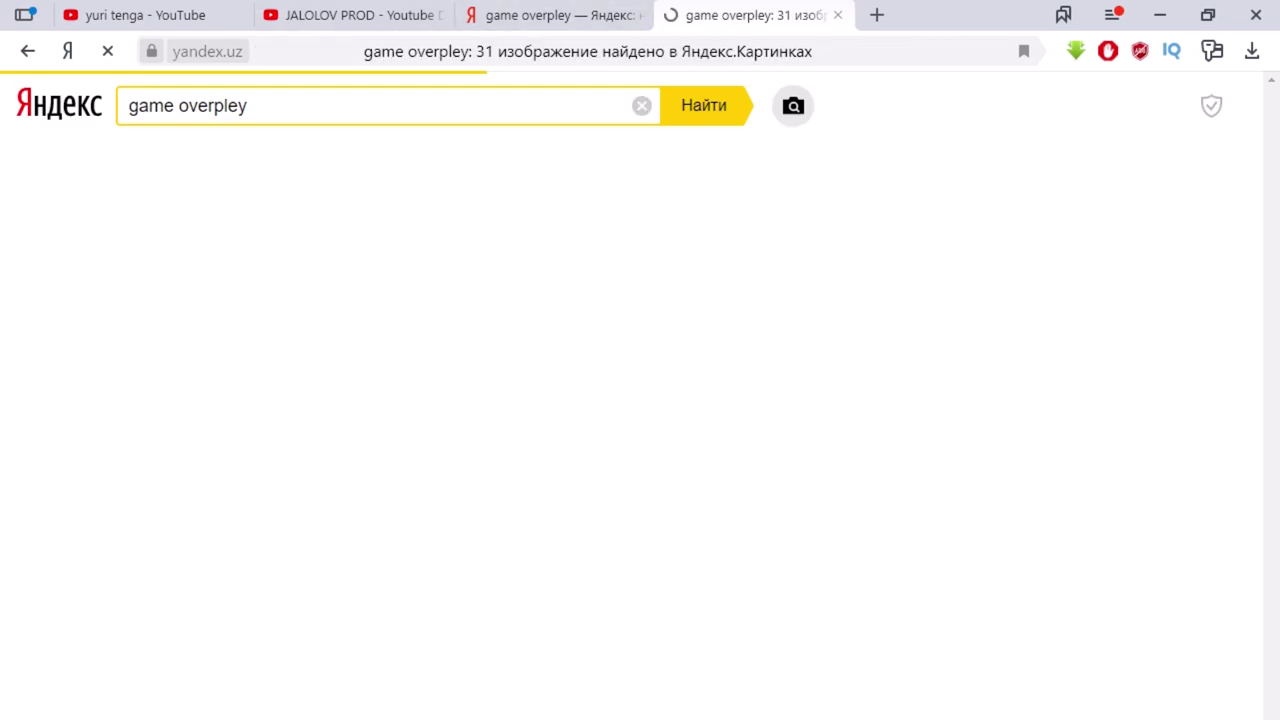
{"action": "scroll", "coordinate": [640, 460], "scroll_direction": "down", "scroll_amount": 4}
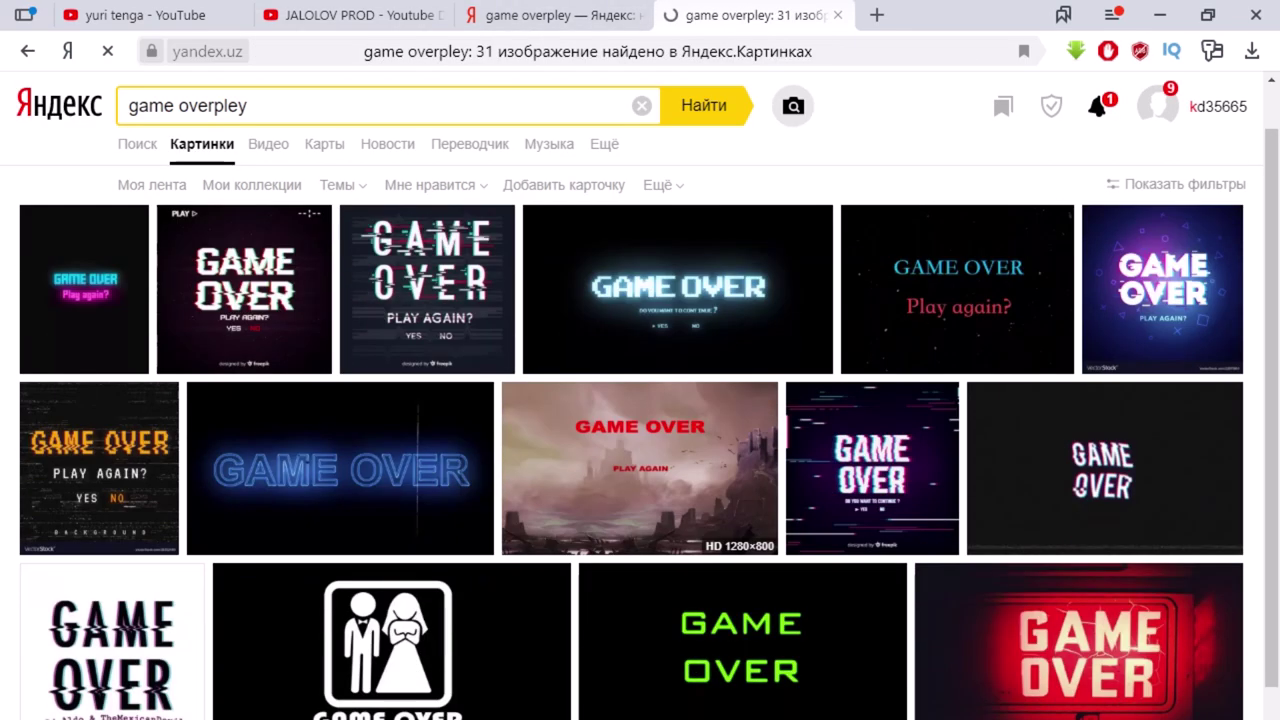
{"action": "scroll", "coordinate": [640, 460], "scroll_direction": "up", "scroll_amount": 4}
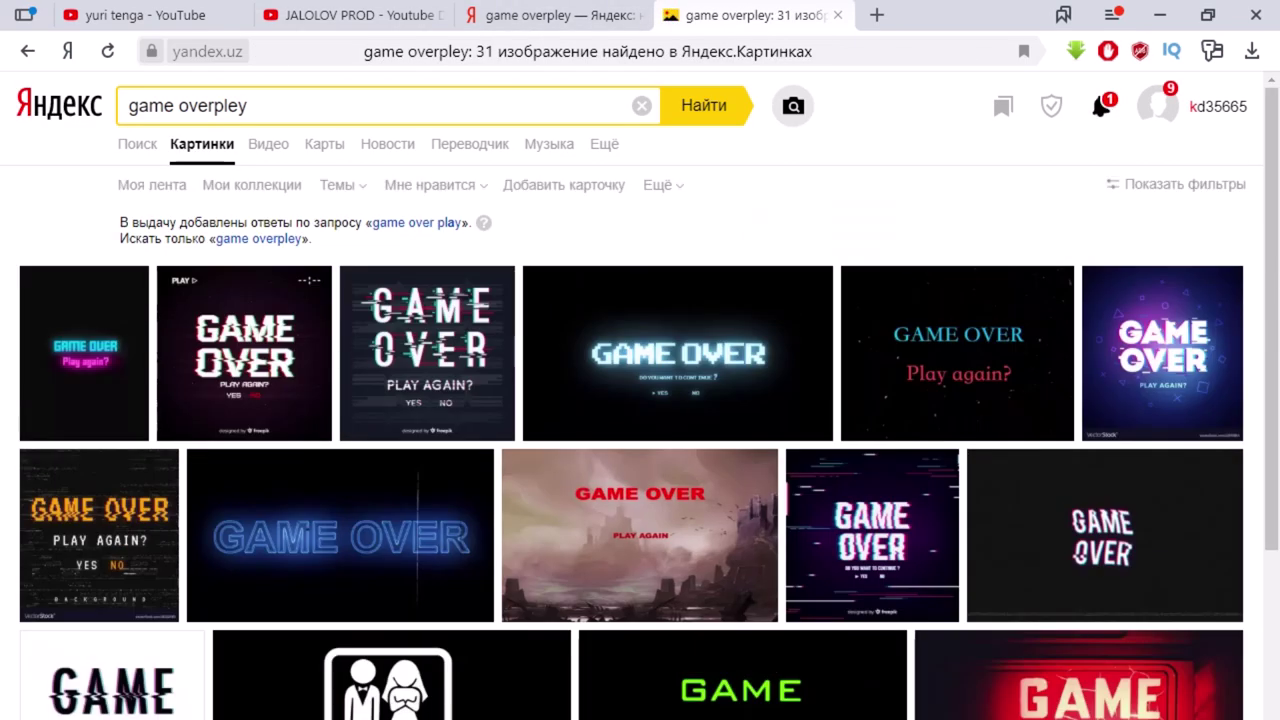
Step: Shorten the image search query to "game" and run the search again
{"action": "left_click", "coordinate": [252, 106]}
{"action": "key", "text": "shift+Left"}
{"action": "key", "text": "shift+Left"}
{"action": "key", "text": "shift+Left"}
{"action": "key", "text": "shift+Left"}
{"action": "key", "text": "shift+Left"}
{"action": "key", "text": "shift+Left"}
{"action": "key", "text": "shift+Left"}
{"action": "key", "text": "shift+Left"}
{"action": "key", "text": "BackSpace"}
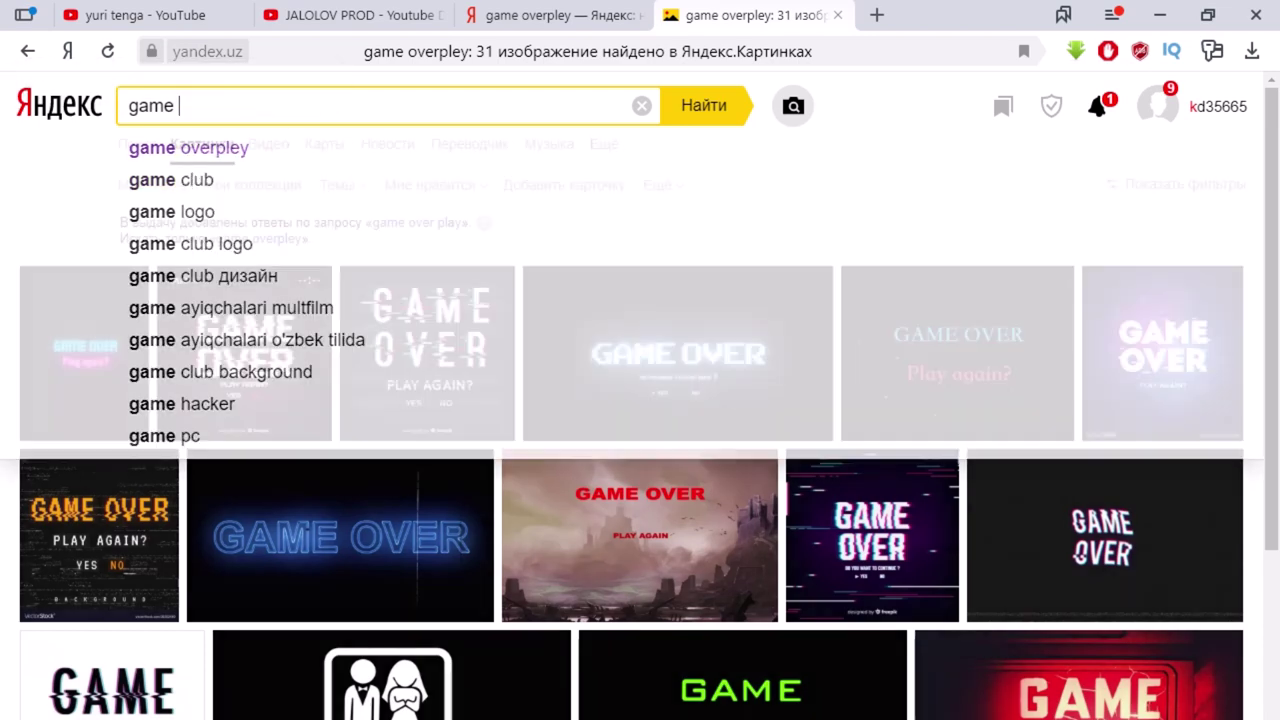
{"action": "key", "text": "Return"}
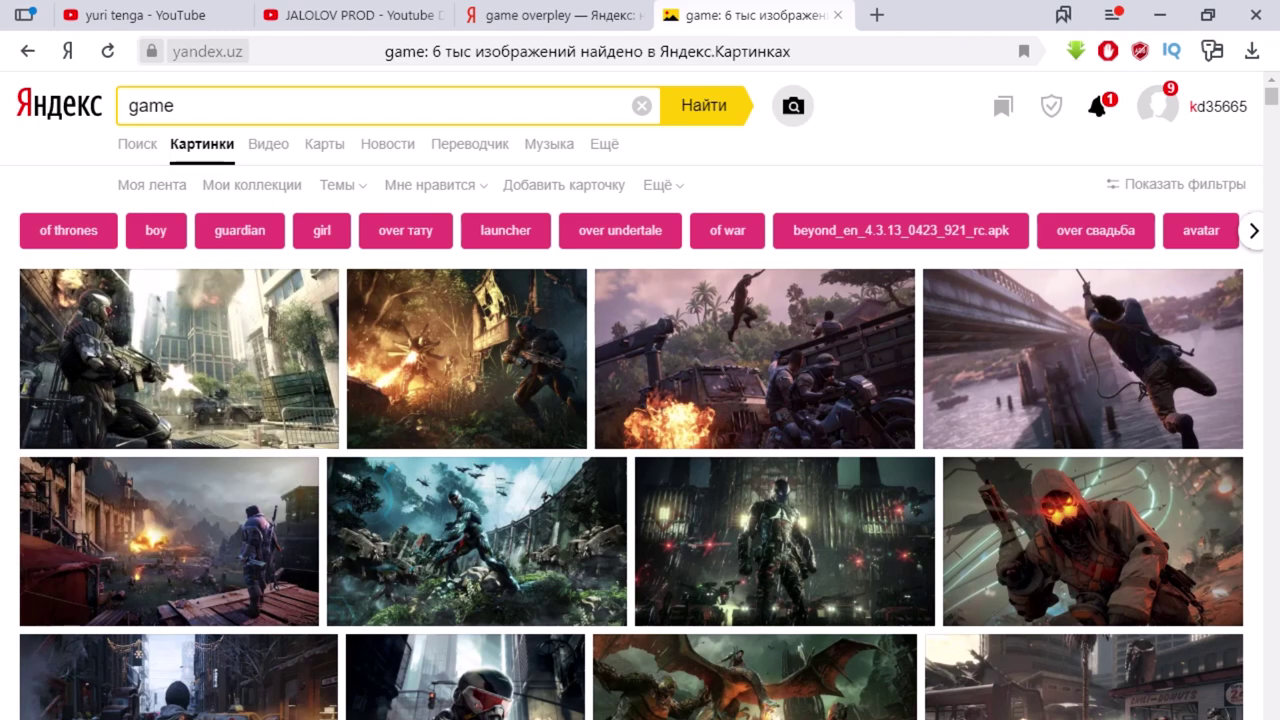
Step: Preview the Call of Duty street battle image from games.mail.ru and return to the image results
{"action": "scroll", "coordinate": [1080, 520], "scroll_direction": "down", "scroll_amount": 2}
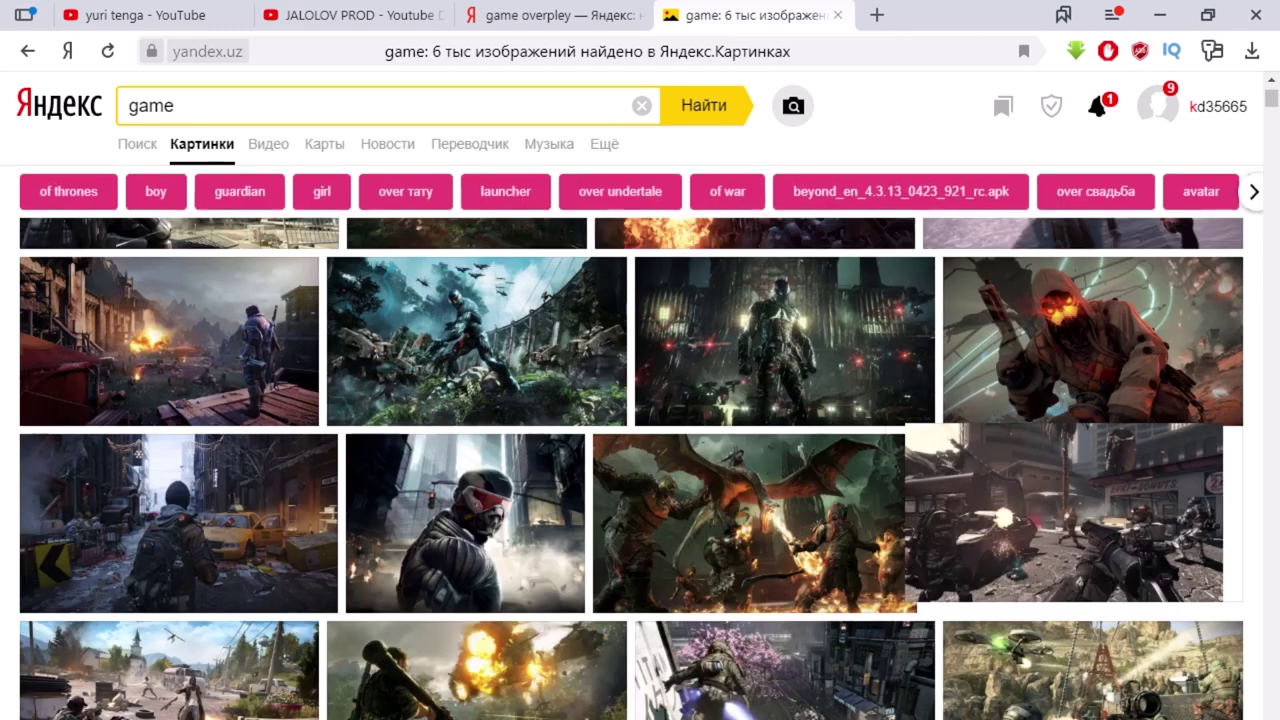
{"action": "mouse_move", "coordinate": [1080, 520]}
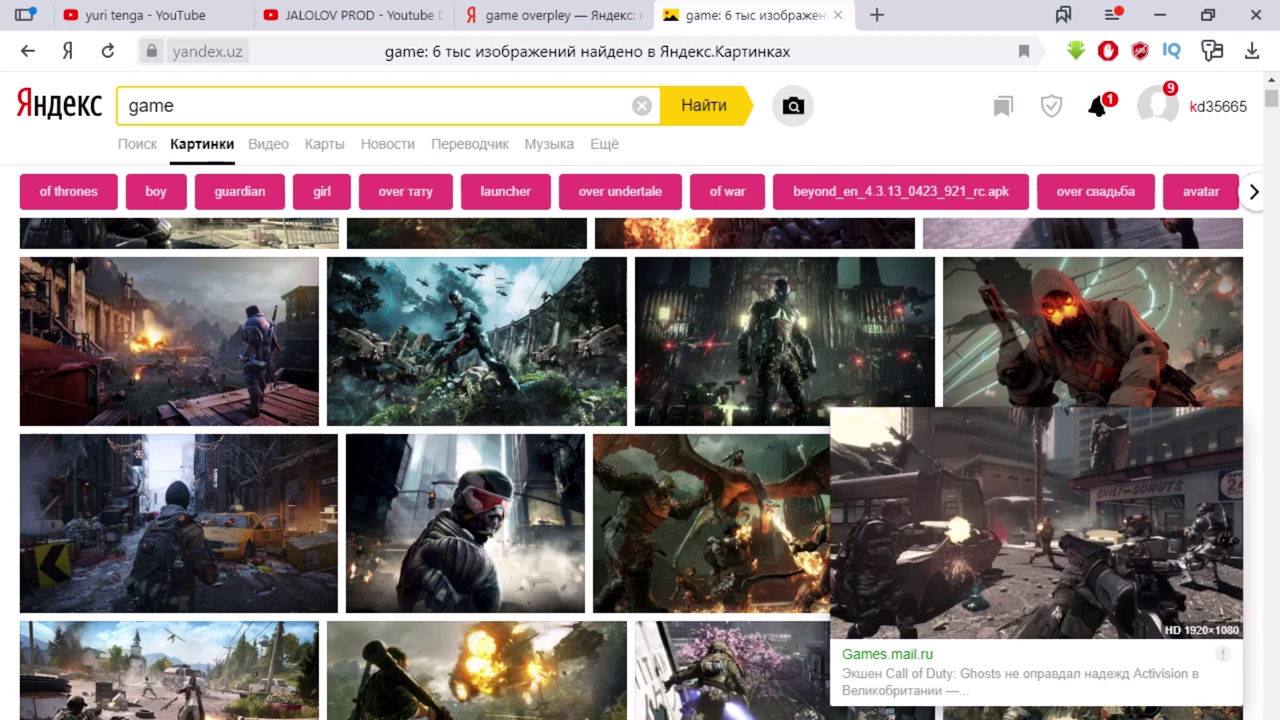
{"action": "left_click", "coordinate": [1080, 520]}
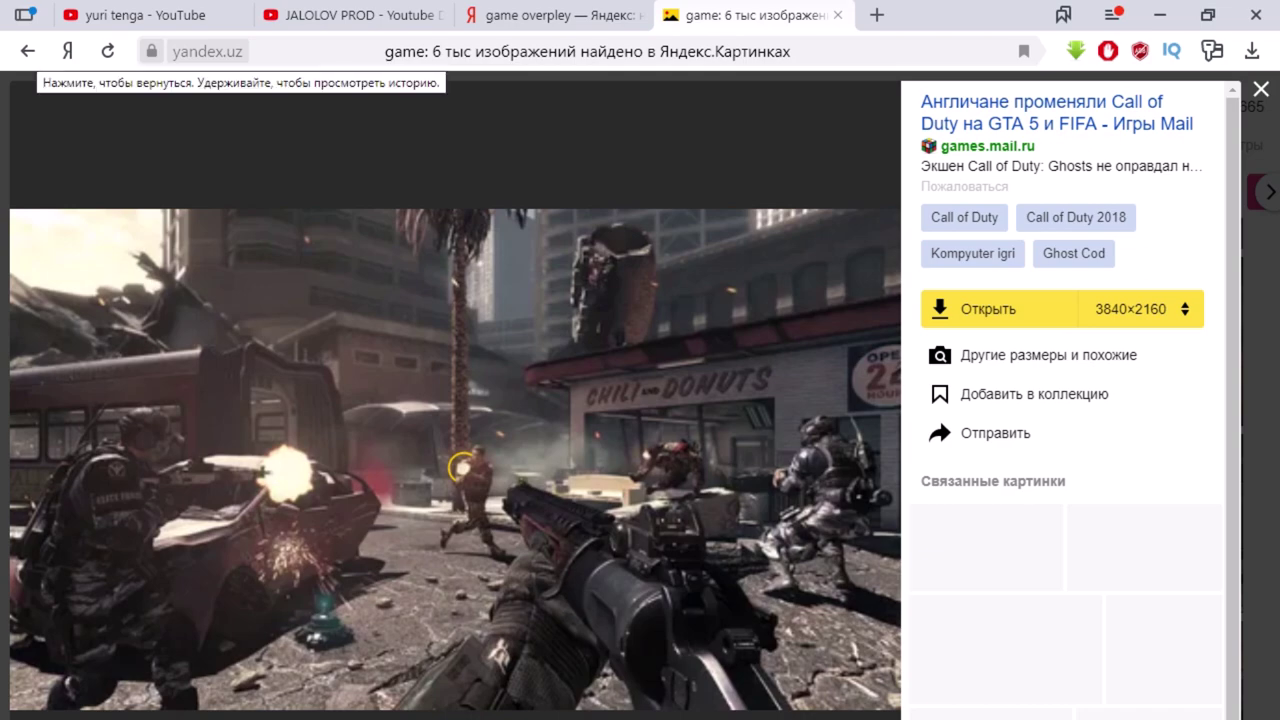
{"action": "left_click", "coordinate": [28, 51]}
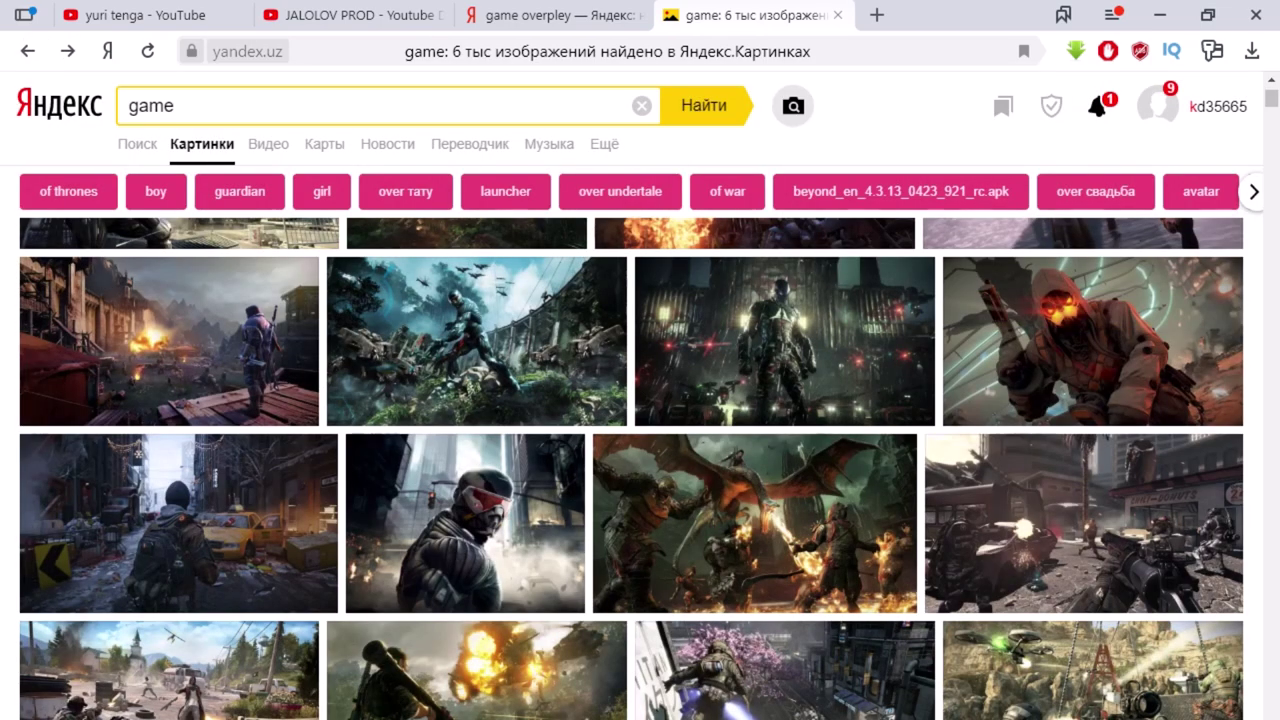
Step: Browse further through the game images and open the 1920×1080 Fallout 4 night street picture
{"action": "mouse_move", "coordinate": [190, 345]}
{"action": "scroll", "coordinate": [640, 468], "scroll_direction": "down", "scroll_amount": 7}
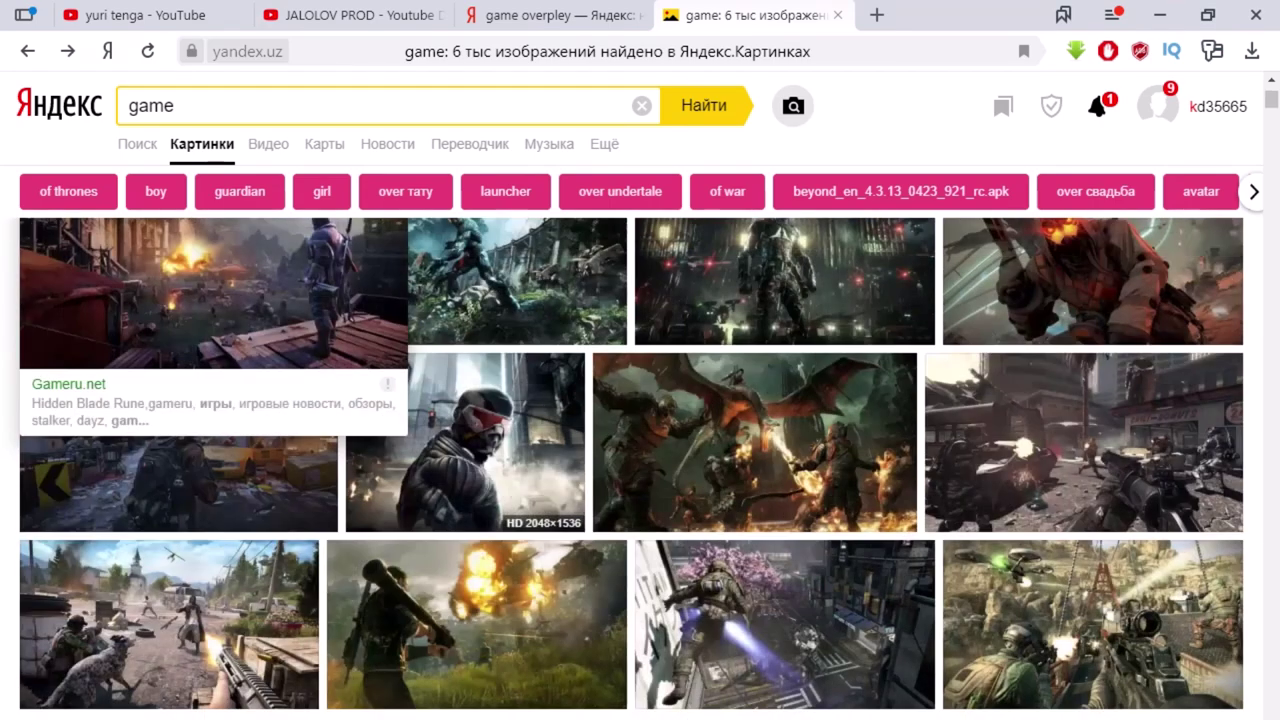
{"action": "scroll", "coordinate": [640, 468], "scroll_direction": "down", "scroll_amount": 2}
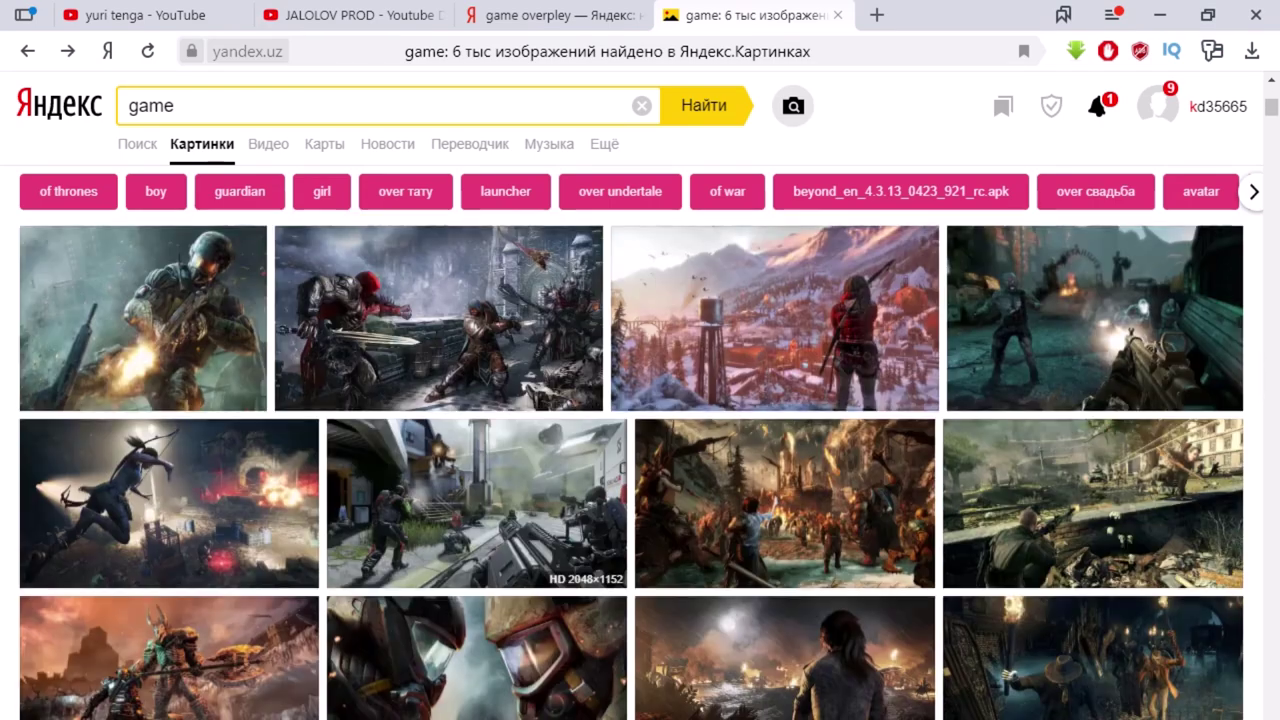
{"action": "scroll", "coordinate": [470, 480], "scroll_direction": "down", "scroll_amount": 3}
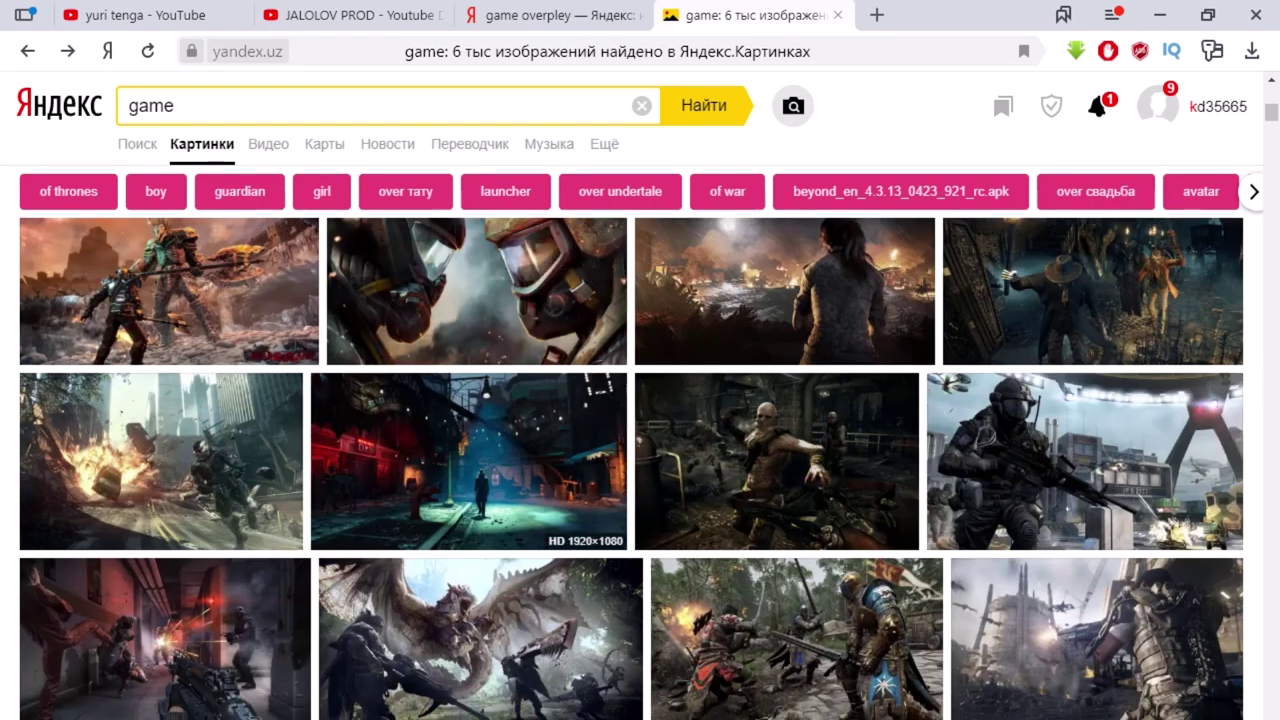
{"action": "mouse_move", "coordinate": [470, 480]}
{"action": "left_click", "coordinate": [470, 480]}
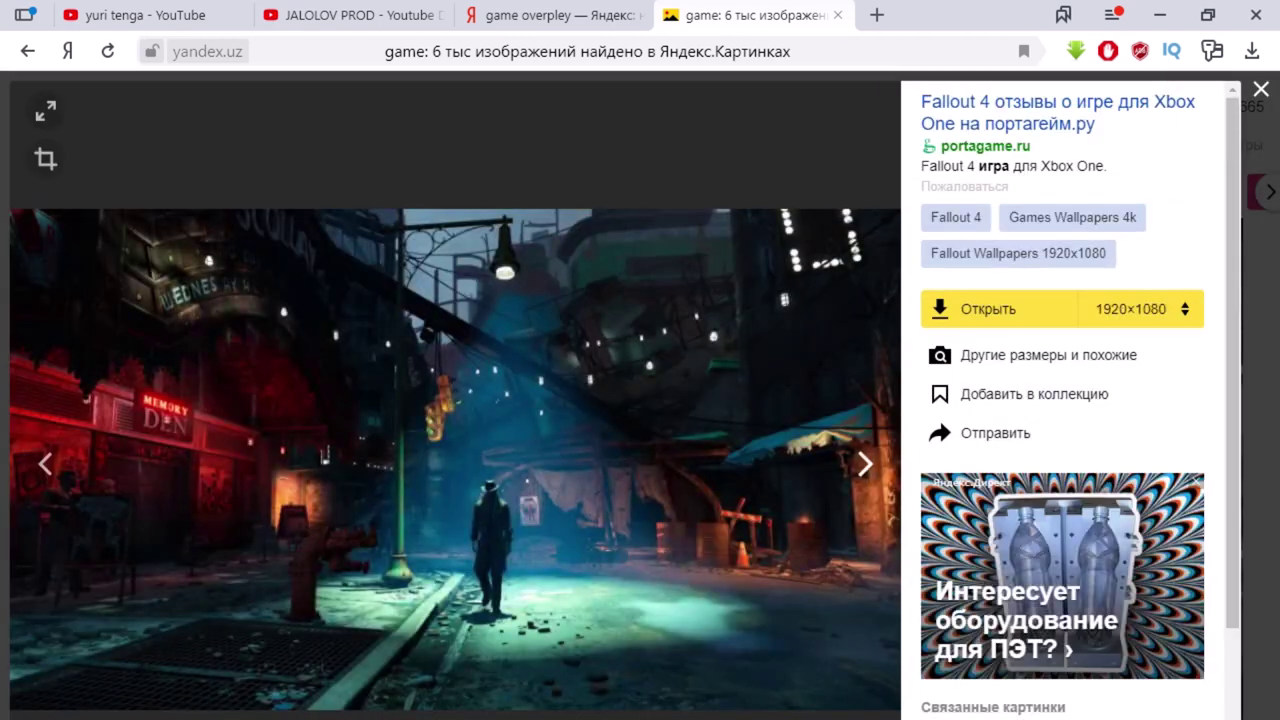
Step: Save the Fallout 4 street picture as the JPEG xbox-one-fallout-4-sub-rus_2 in the zagruzka folder
{"action": "right_click", "coordinate": [454, 362]}
{"action": "key", "text": "Escape"}
{"action": "right_click", "coordinate": [398, 348]}
{"action": "left_click", "coordinate": [363, 376]}
{"action": "right_click", "coordinate": [363, 376]}
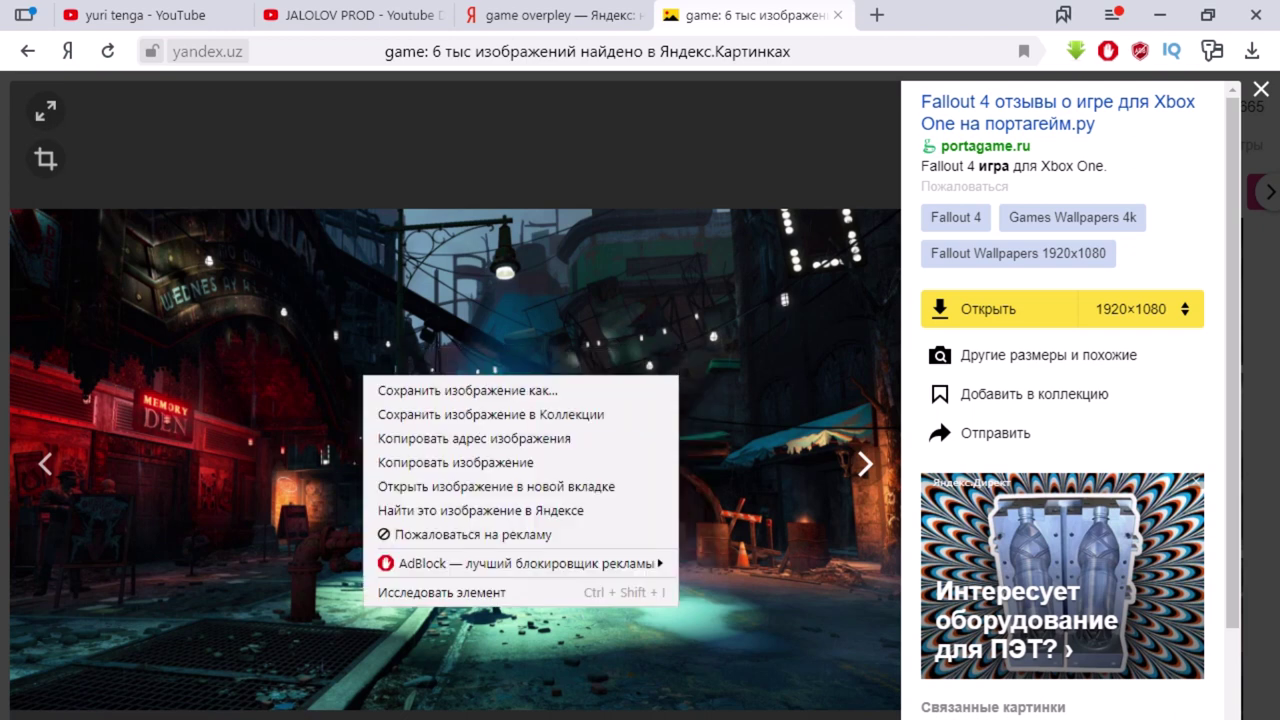
{"action": "left_click", "coordinate": [450, 391]}
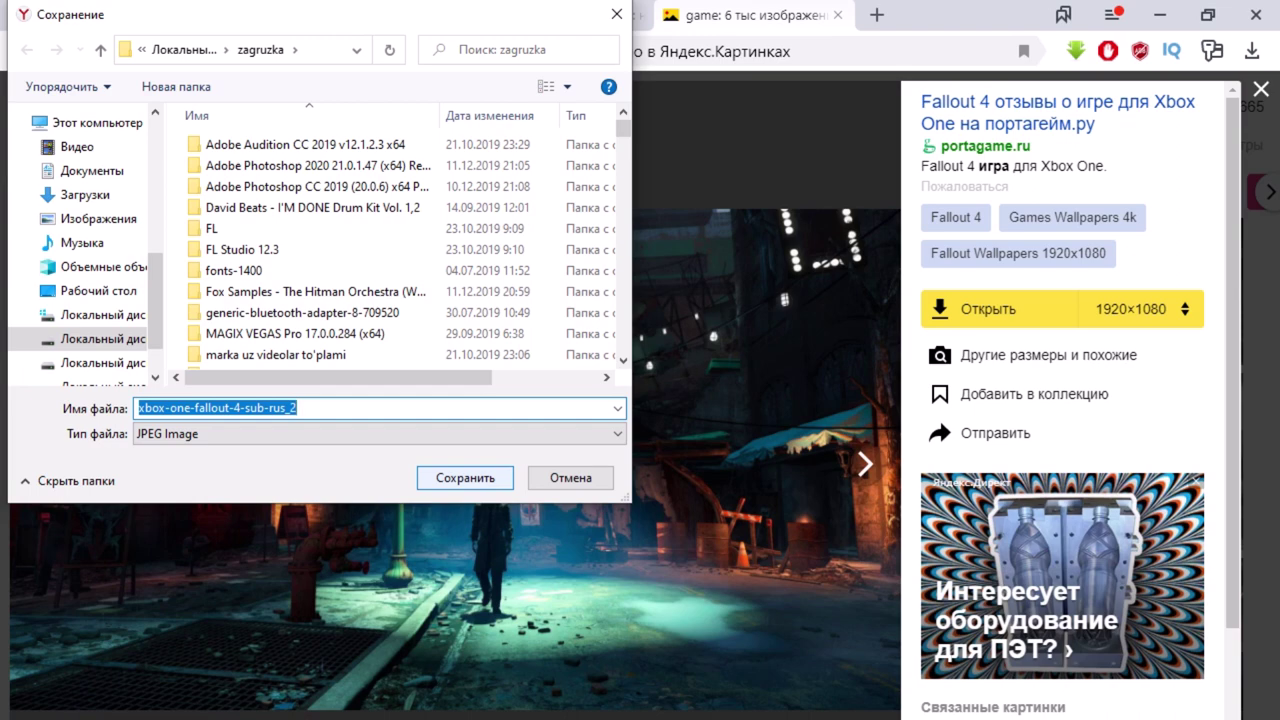
{"action": "key", "text": "Return"}
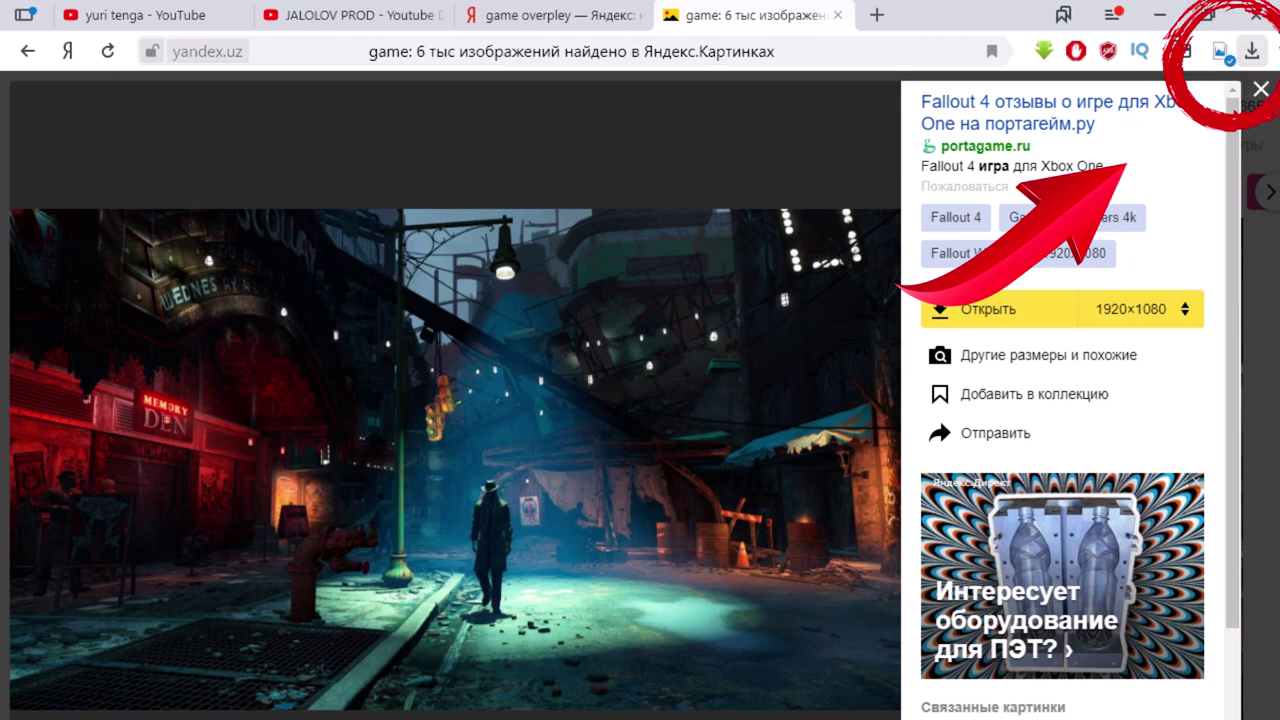
Step: Show the downloaded xbox-one-fallout-4-sub-rus_2 image in its folder and place it into the Zagatovka.png banner in Photoshop
{"action": "left_click", "coordinate": [1252, 51]}
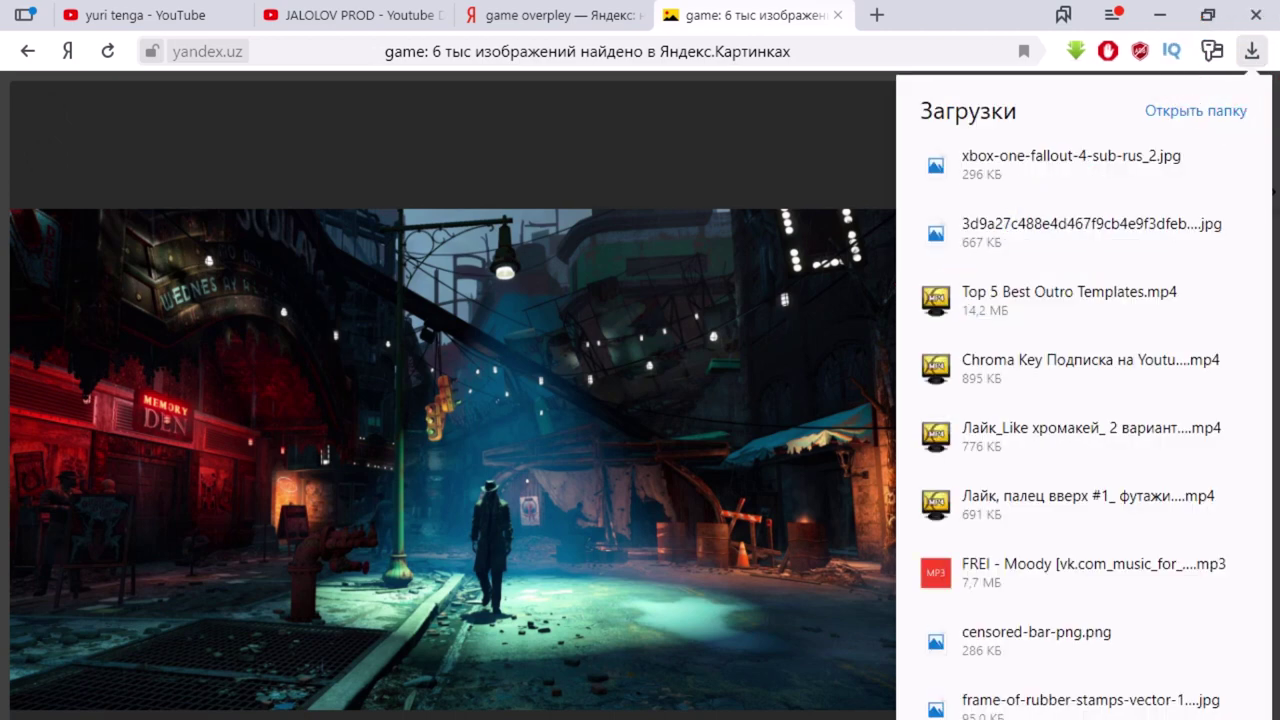
{"action": "left_click", "coordinate": [1073, 195]}
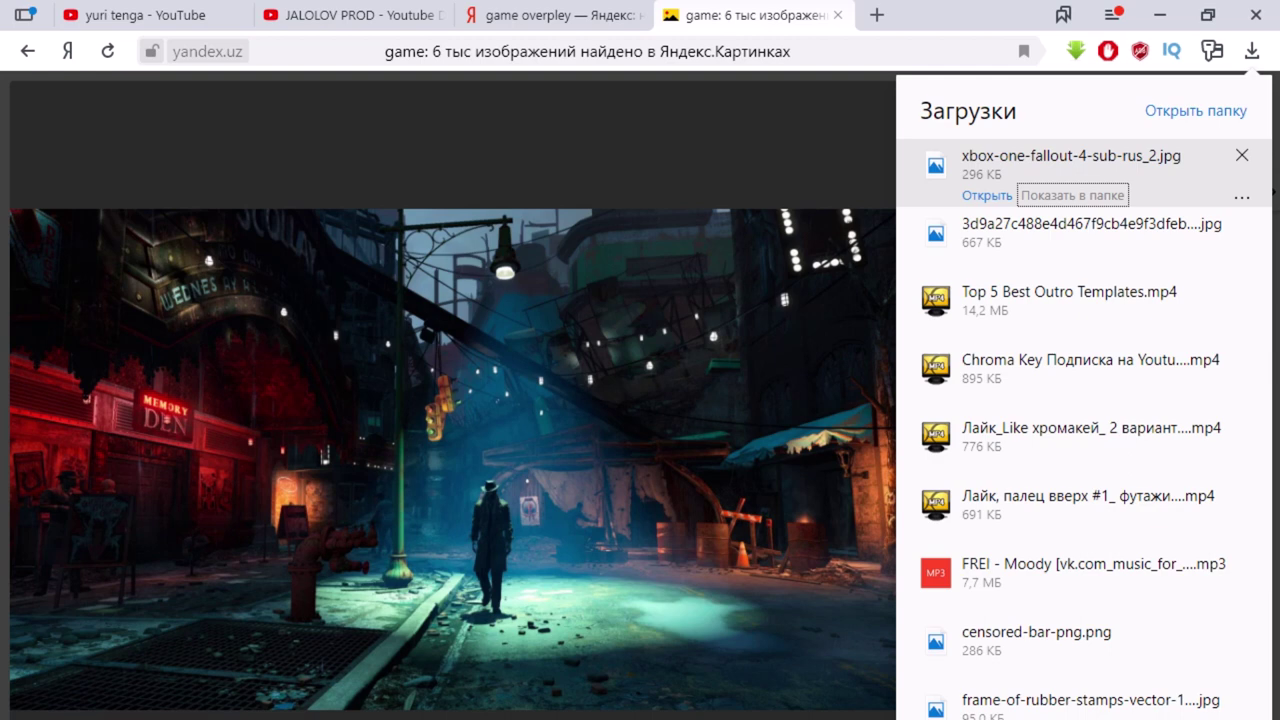
{"action": "key", "text": "Escape"}
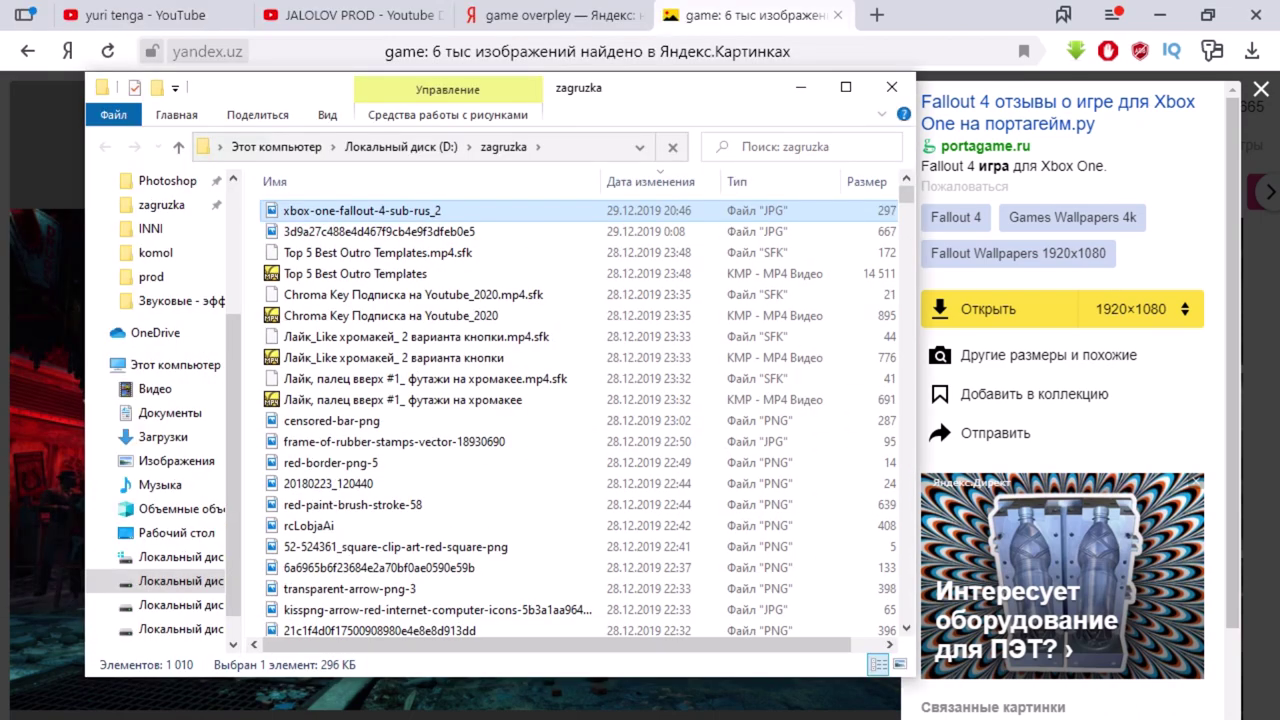
{"action": "left_click", "coordinate": [1160, 15]}
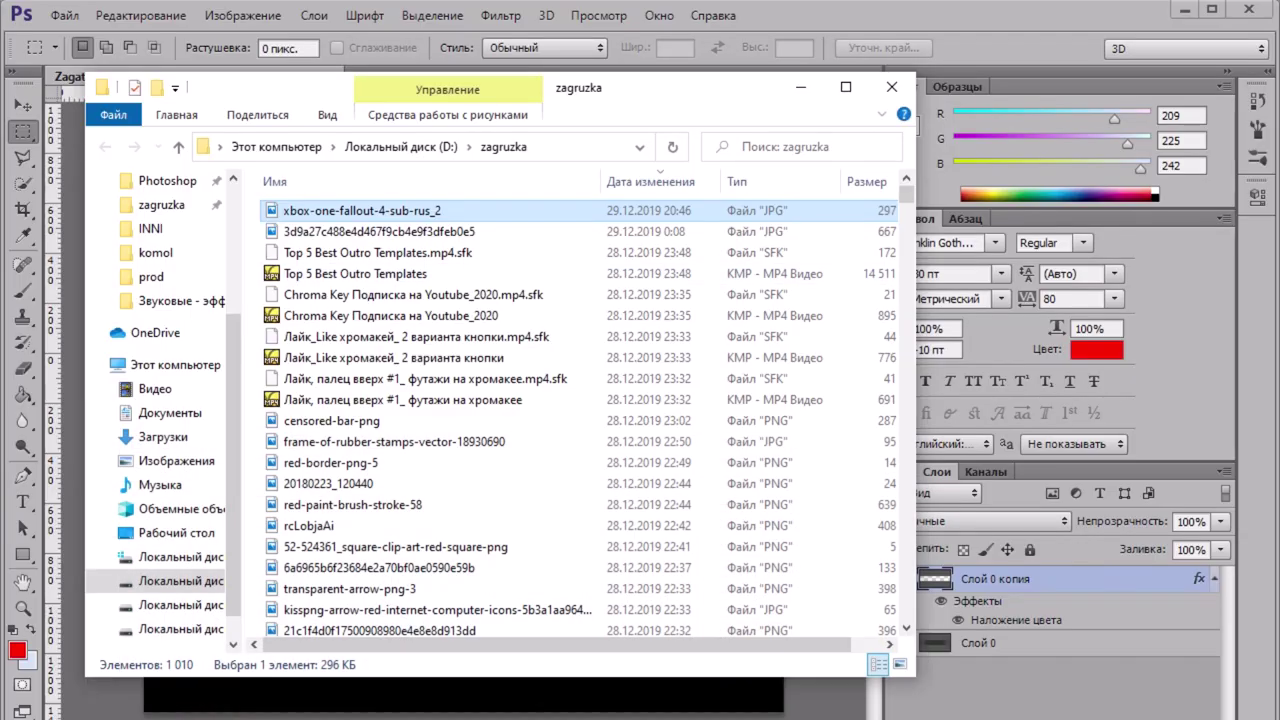
{"action": "left_click_drag", "start_coordinate": [623, 94], "coordinate": [1161, 131]}
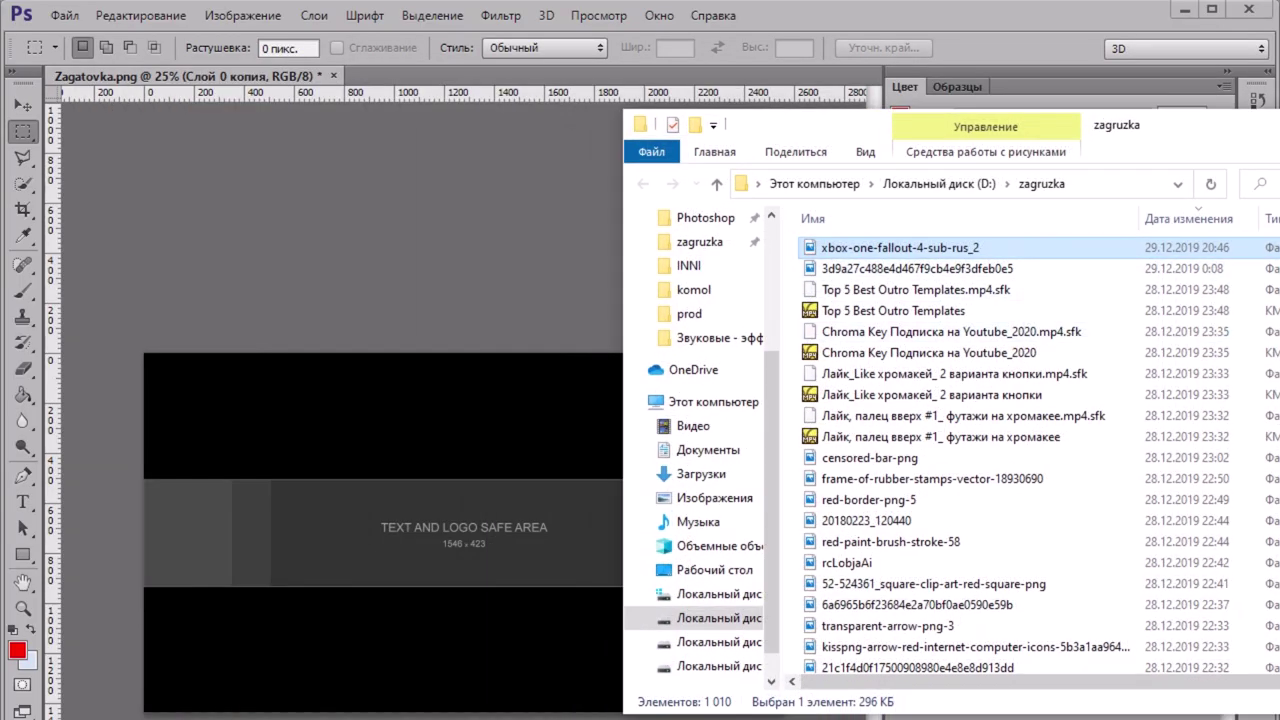
{"action": "left_click_drag", "start_coordinate": [900, 248], "coordinate": [393, 531]}
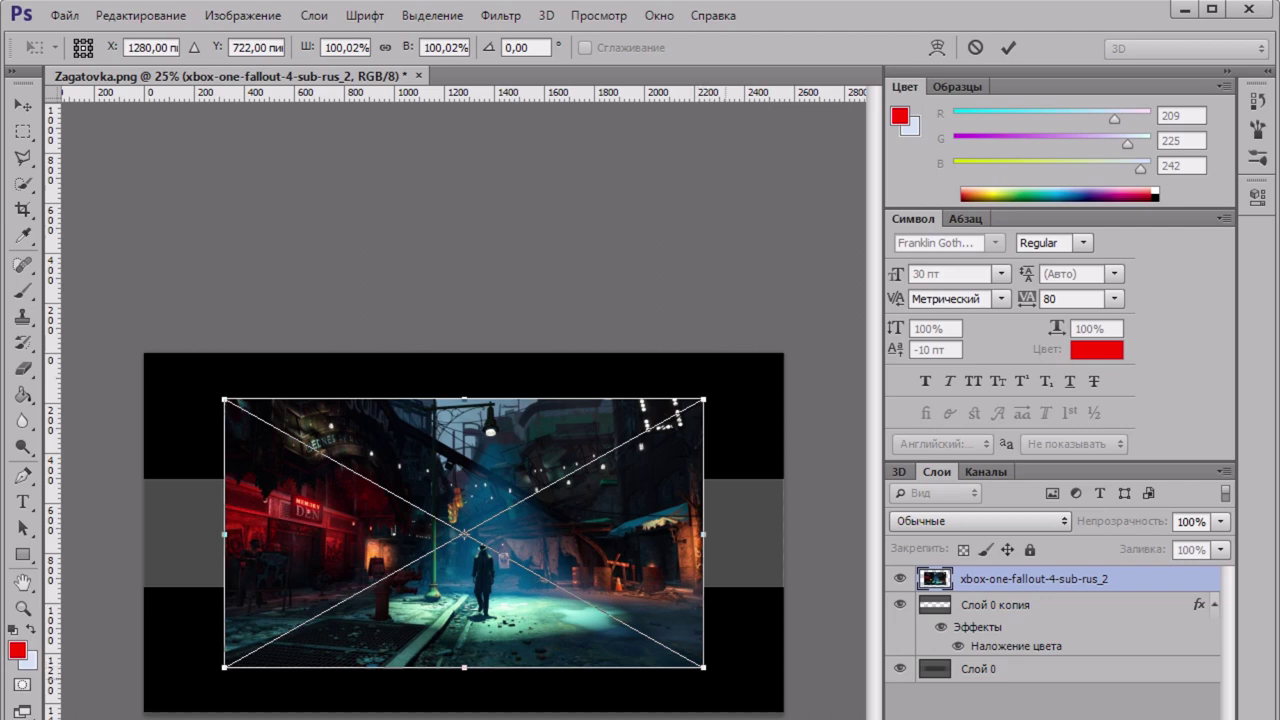
Step: Scale the placed image to about 133% width and 118% height over the middle band, and move its layer beneath Слой 0 копия
{"action": "left_click_drag", "start_coordinate": [704, 667], "coordinate": [820, 719]}
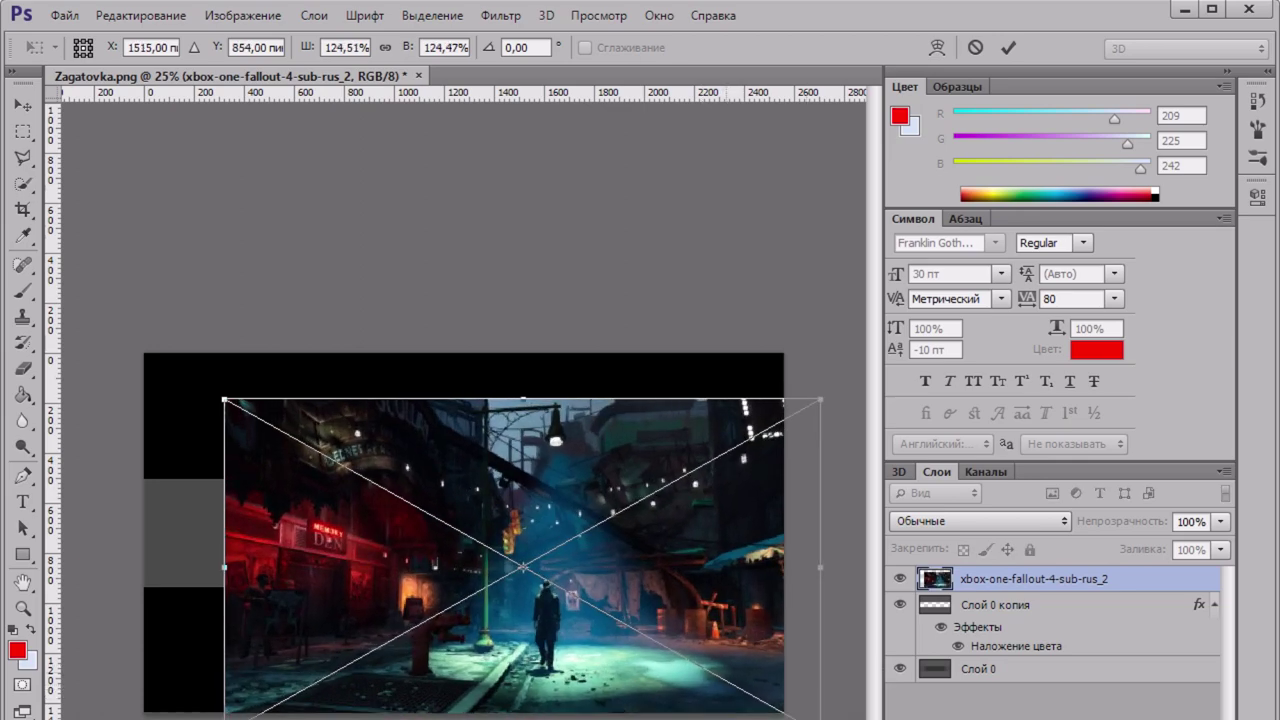
{"action": "left_click_drag", "start_coordinate": [731, 579], "coordinate": [652, 488]}
{"action": "left_click_drag", "start_coordinate": [740, 641], "coordinate": [782, 665]}
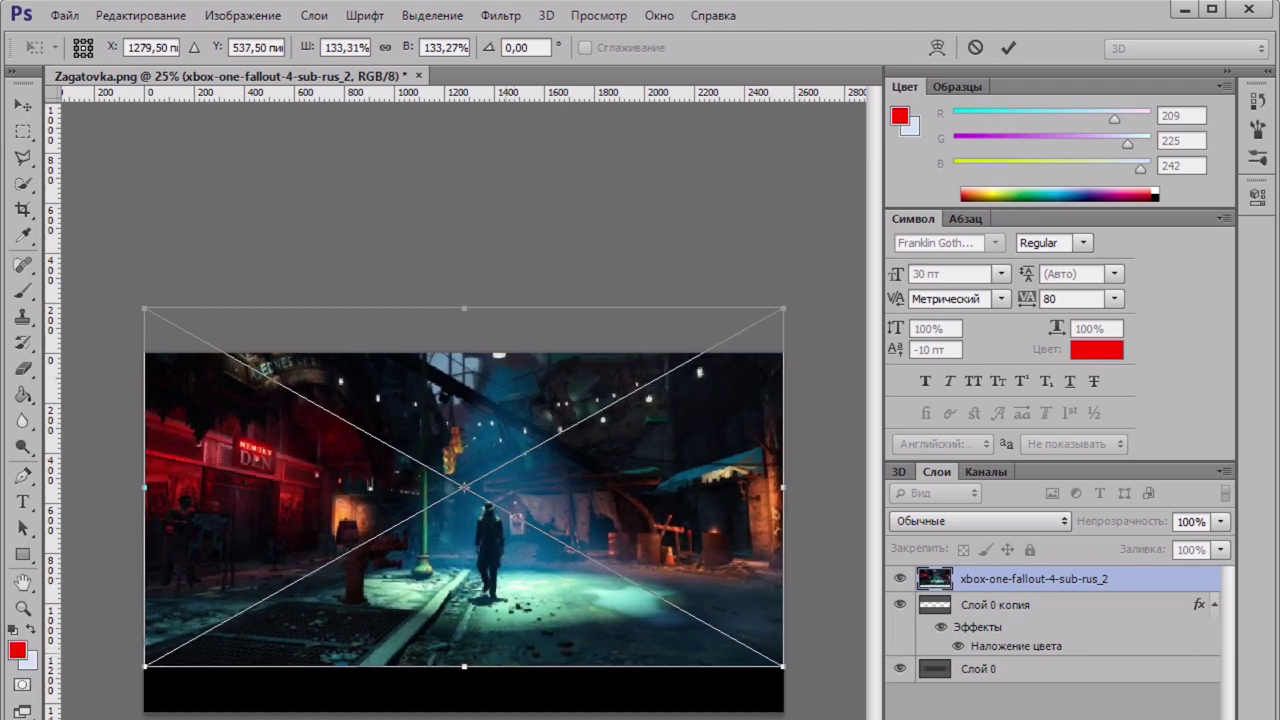
{"action": "left_click_drag", "start_coordinate": [464, 666], "coordinate": [464, 624]}
{"action": "mouse_move", "coordinate": [484, 533]}
{"action": "left_mouse_down"}
{"action": "mouse_move", "coordinate": [484, 545]}
{"action": "mouse_move", "coordinate": [484, 518]}
{"action": "left_mouse_up"}
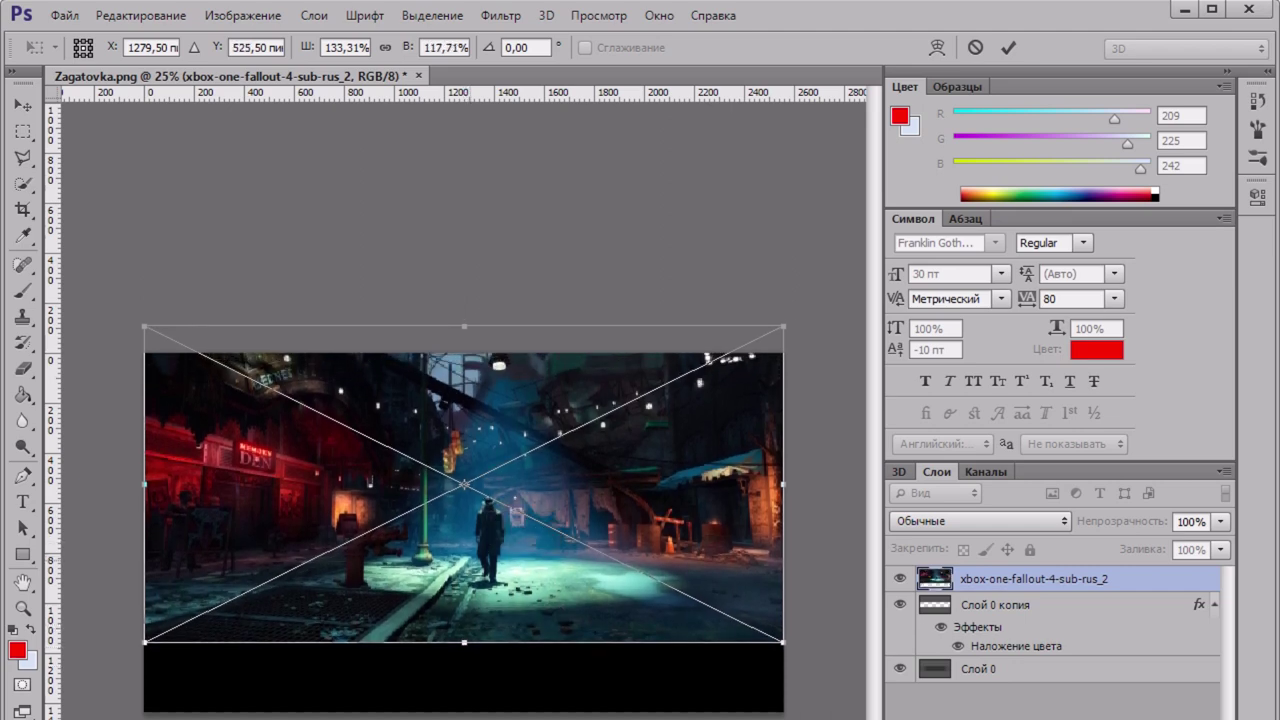
{"action": "key", "text": "m"}
{"action": "left_click_drag", "start_coordinate": [1000, 579], "coordinate": [1000, 643]}
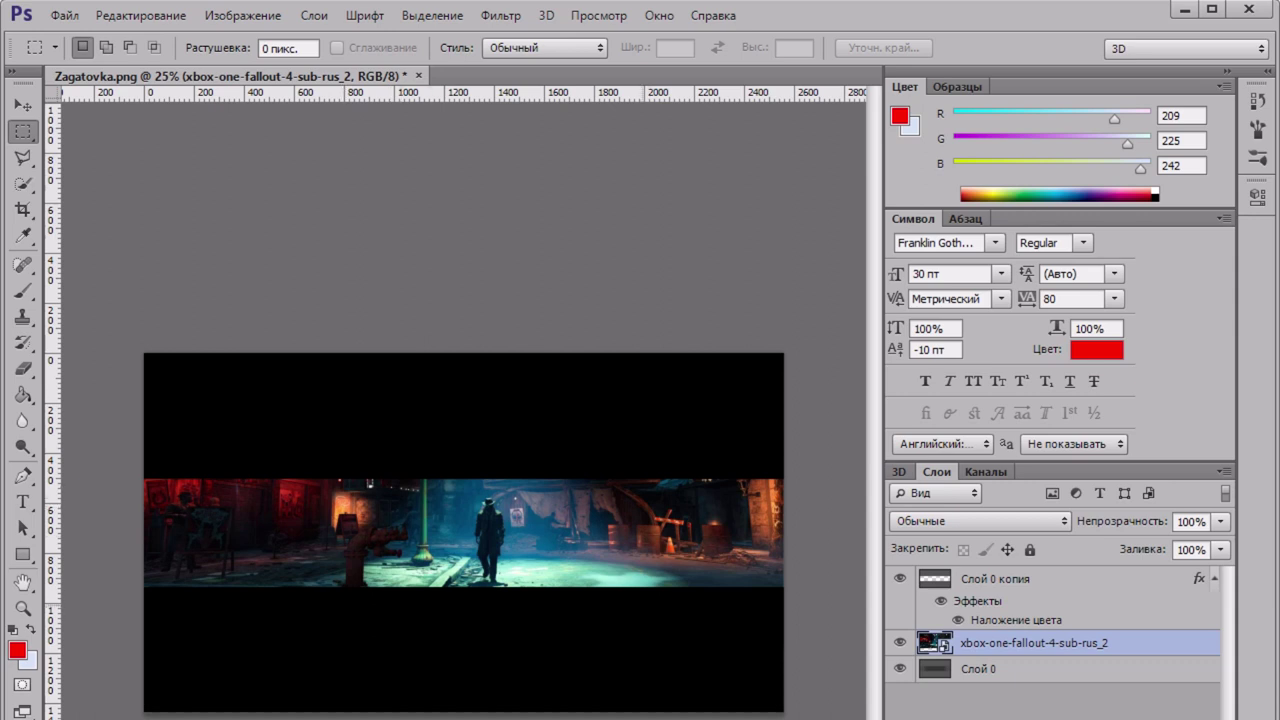
Step: Apply a slight Gaussian Blur to the xbox-one-fallout-4-sub-rus_2 layer, using a reduced radius
{"action": "left_click", "coordinate": [500, 15]}
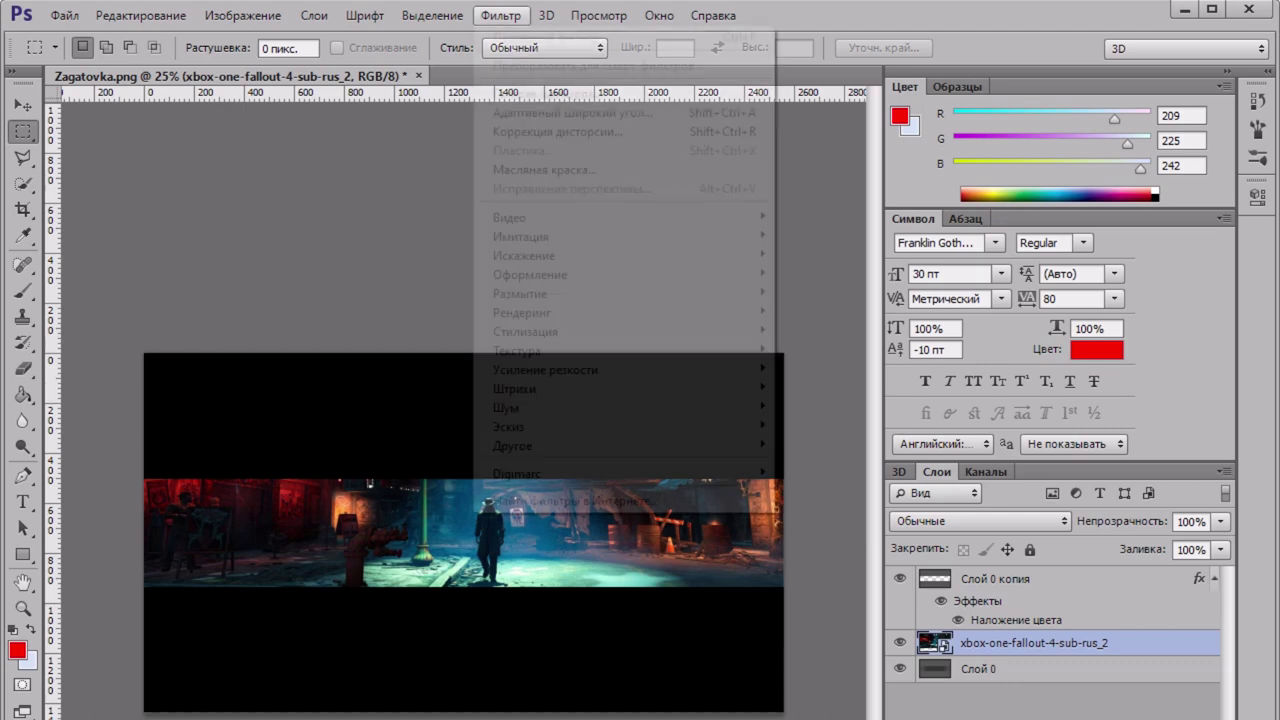
{"action": "mouse_move", "coordinate": [520, 293]}
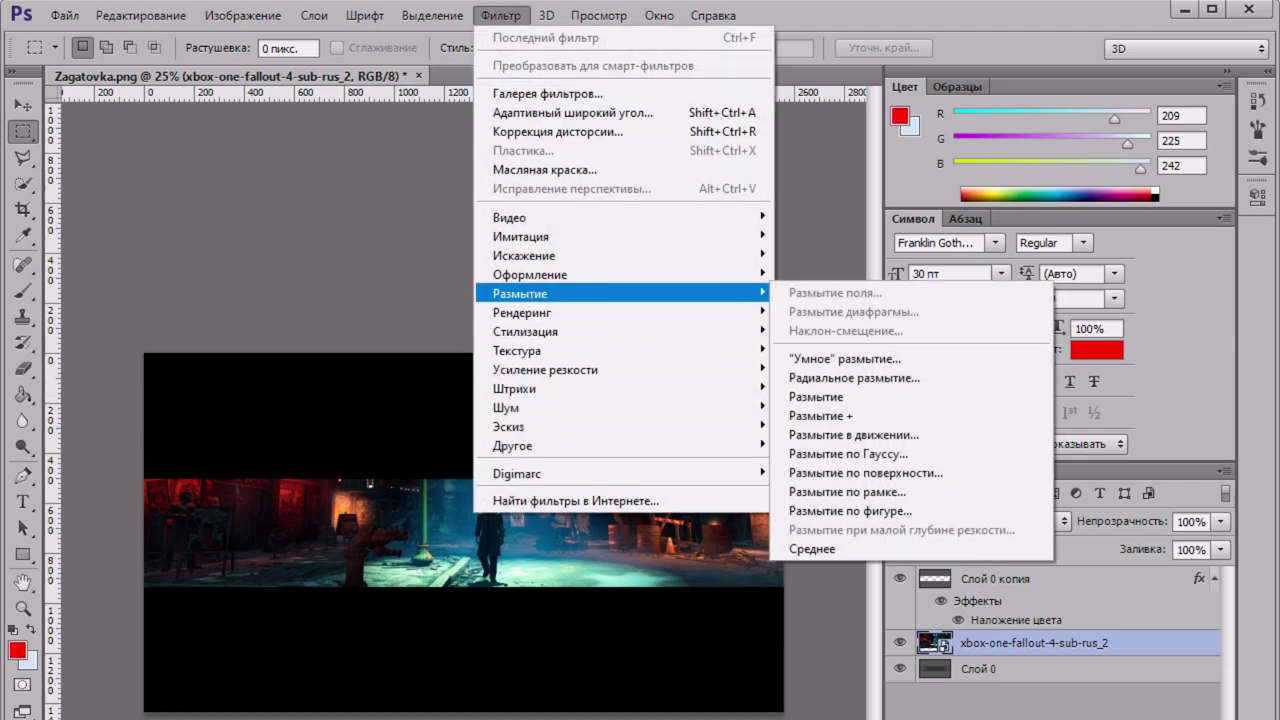
{"action": "left_click", "coordinate": [848, 453]}
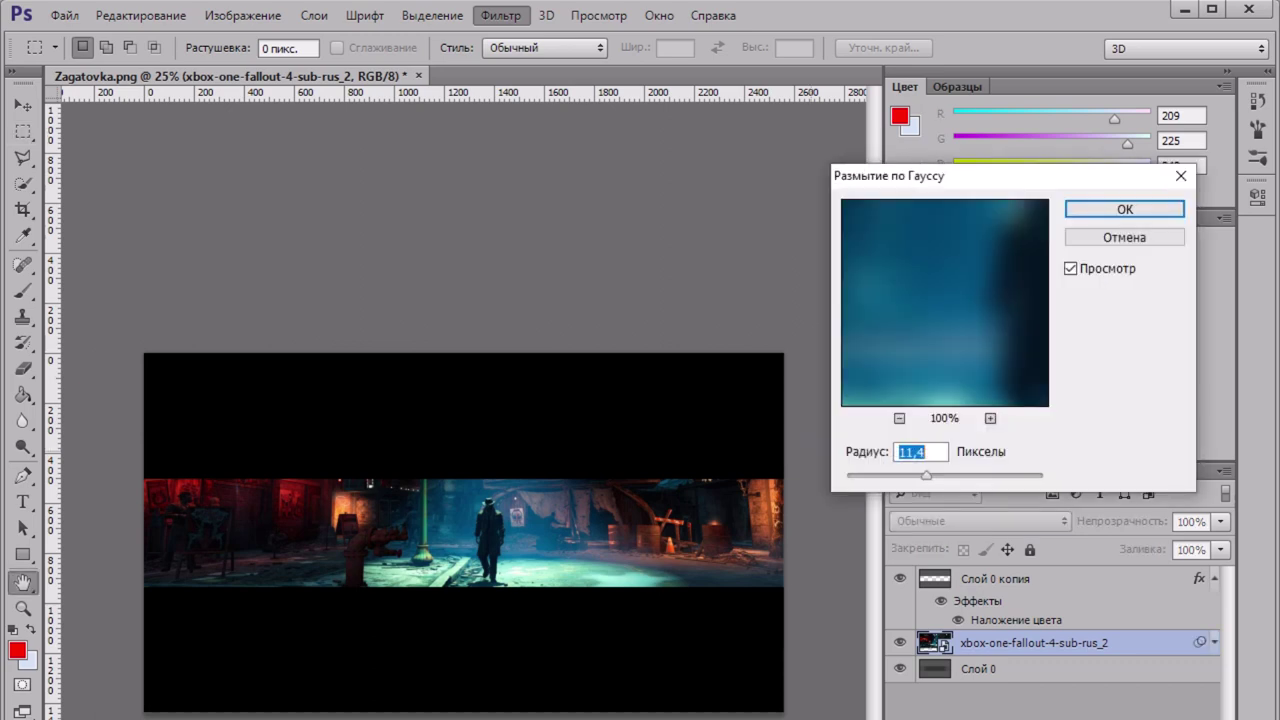
{"action": "left_click_drag", "start_coordinate": [926, 475], "coordinate": [888, 475]}
{"action": "left_click", "coordinate": [1125, 209]}
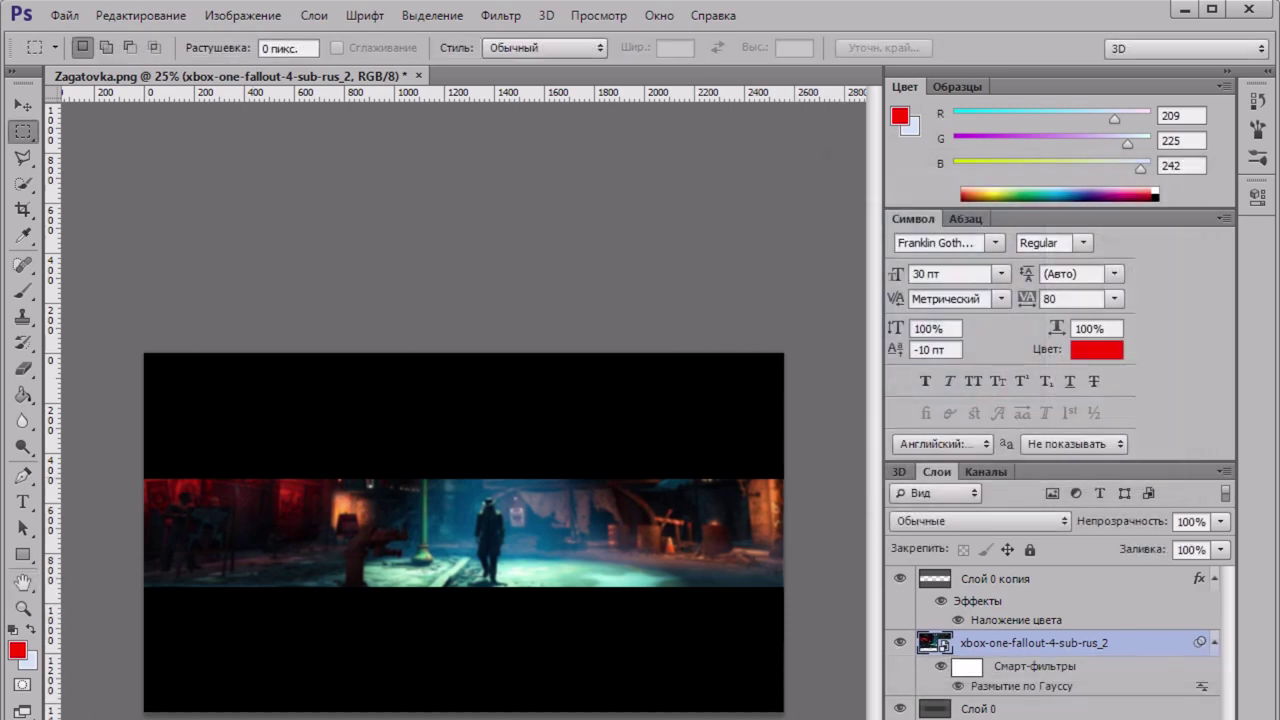
Step: Start a horizontal text line on the banner's middle band and enter the channel name
{"action": "left_click", "coordinate": [23, 554]}
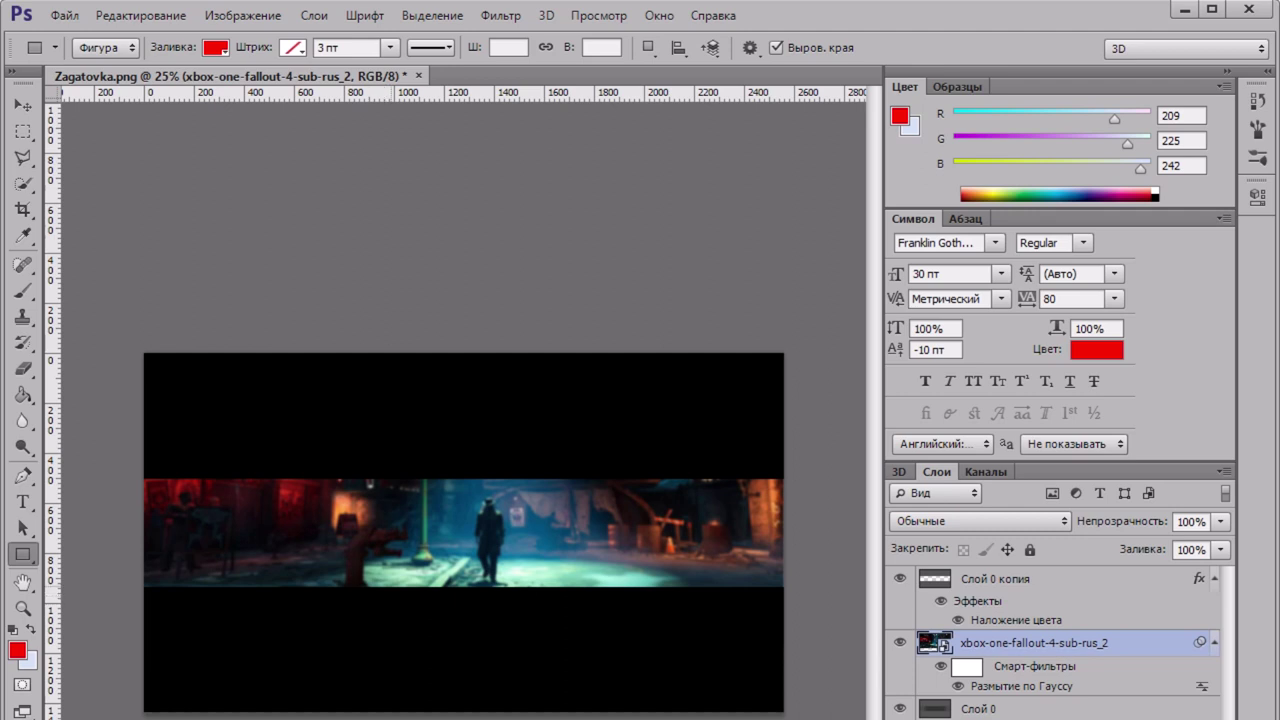
{"action": "left_click", "coordinate": [23, 501]}
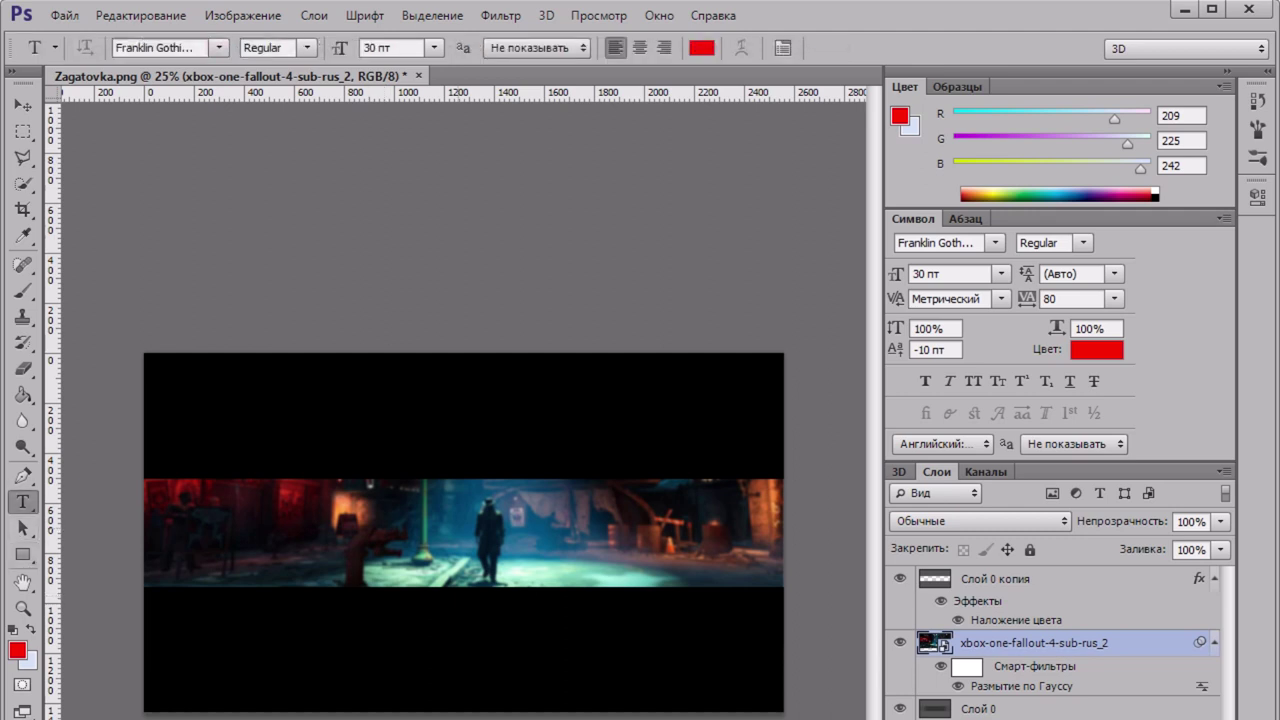
{"action": "left_click", "coordinate": [397, 505]}
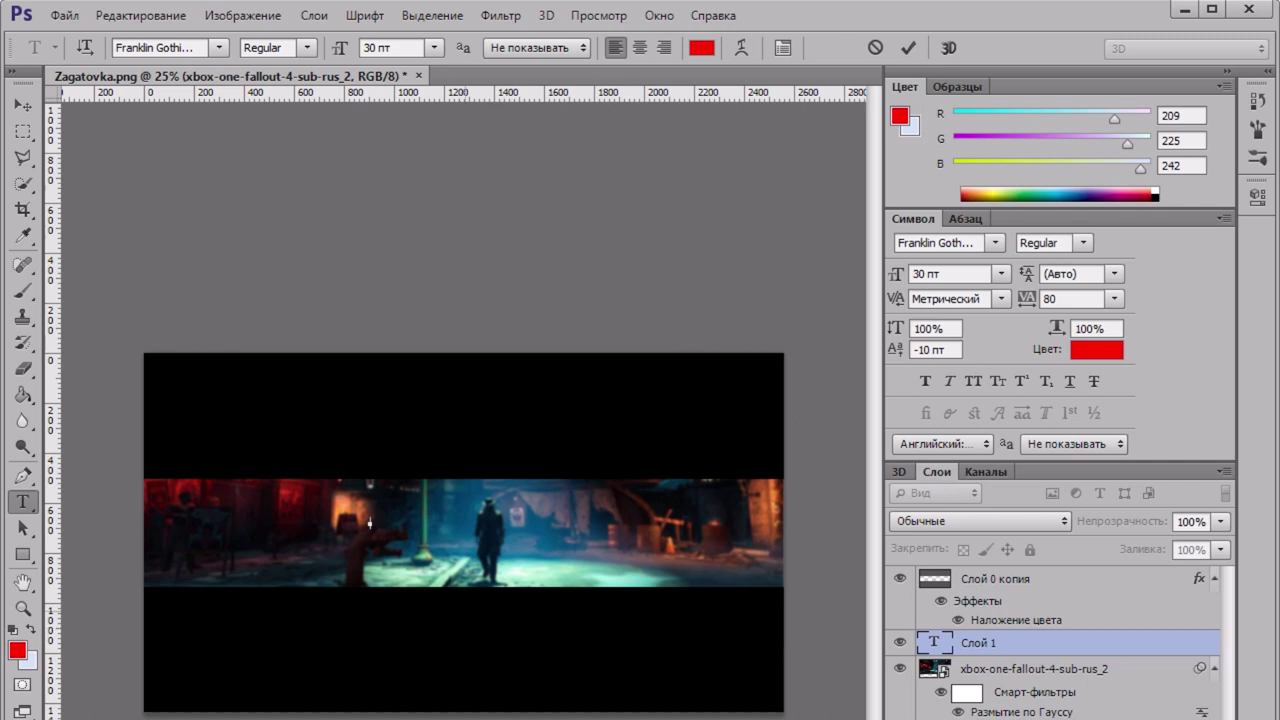
{"action": "type", "text": "Tex Gamer"}
Step: Set the size of the whole channel name text to 150 pt
{"action": "key", "text": "ctrl+a"}
{"action": "left_click", "coordinate": [1001, 274]}
{"action": "left_click", "coordinate": [1001, 274]}
{"action": "left_click", "coordinate": [1001, 274]}
{"action": "left_click", "coordinate": [1001, 274]}
{"action": "double_click", "coordinate": [920, 274]}
{"action": "type", "text": "15"}
{"action": "key", "text": "Return"}
{"action": "type", "text": "0"}
{"action": "key", "text": "Return"}
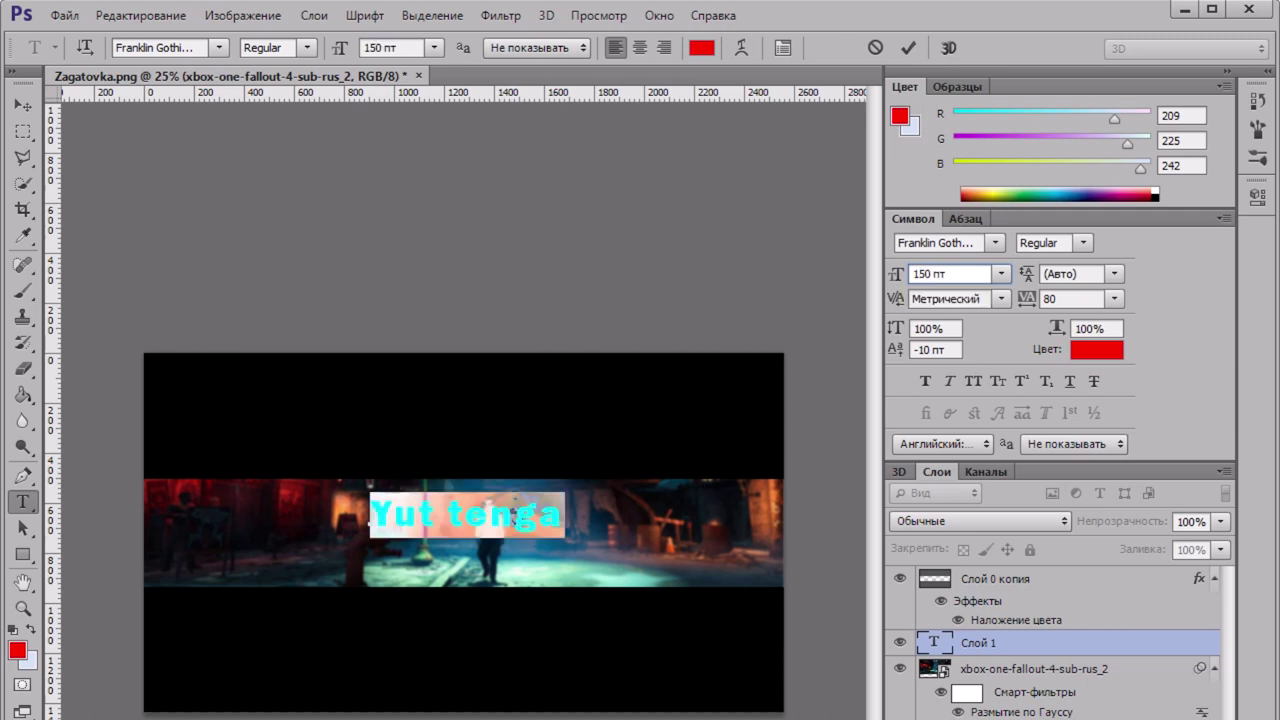
Step: Replace the misspelled channel name with the correct one in capital letters and shift the text slightly to centre it on the band
{"action": "left_click_drag", "start_coordinate": [500, 516], "coordinate": [515, 522]}
{"action": "left_click", "coordinate": [445, 522]}
{"action": "key", "text": "BackSpace"}
{"action": "type", "text": "ri"}
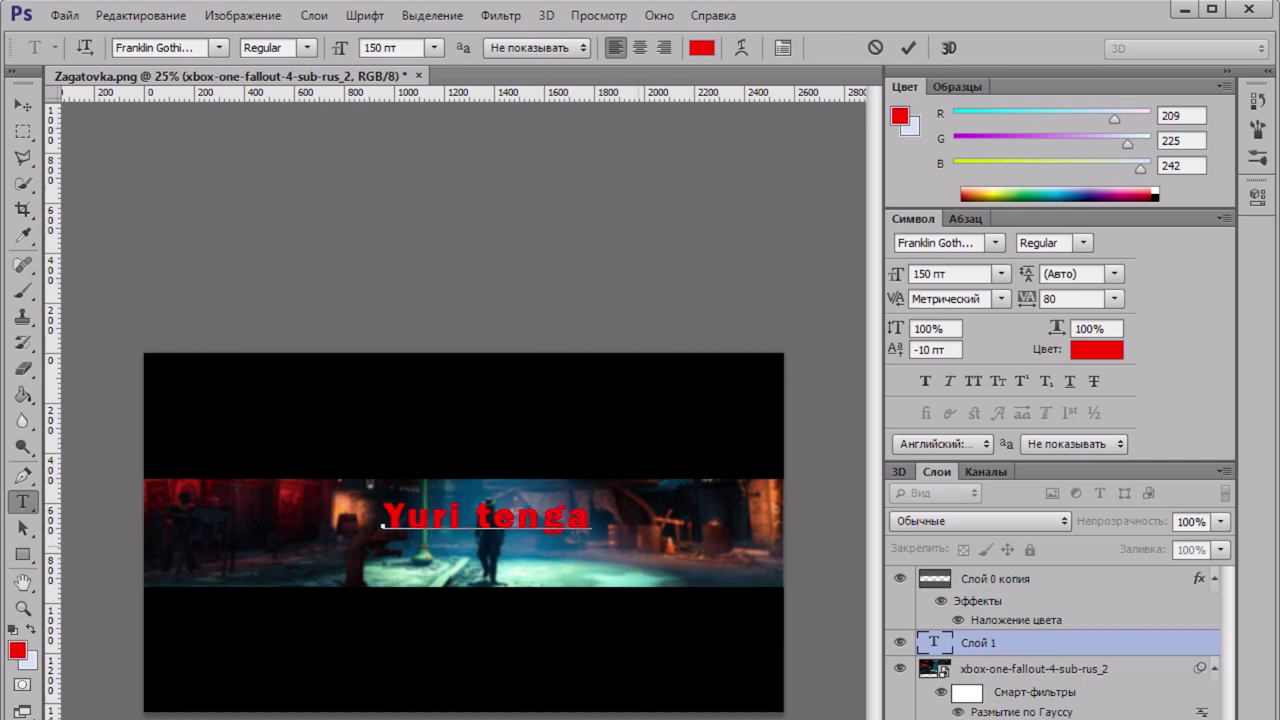
{"action": "left_click_drag", "start_coordinate": [494, 517], "coordinate": [476, 517]}
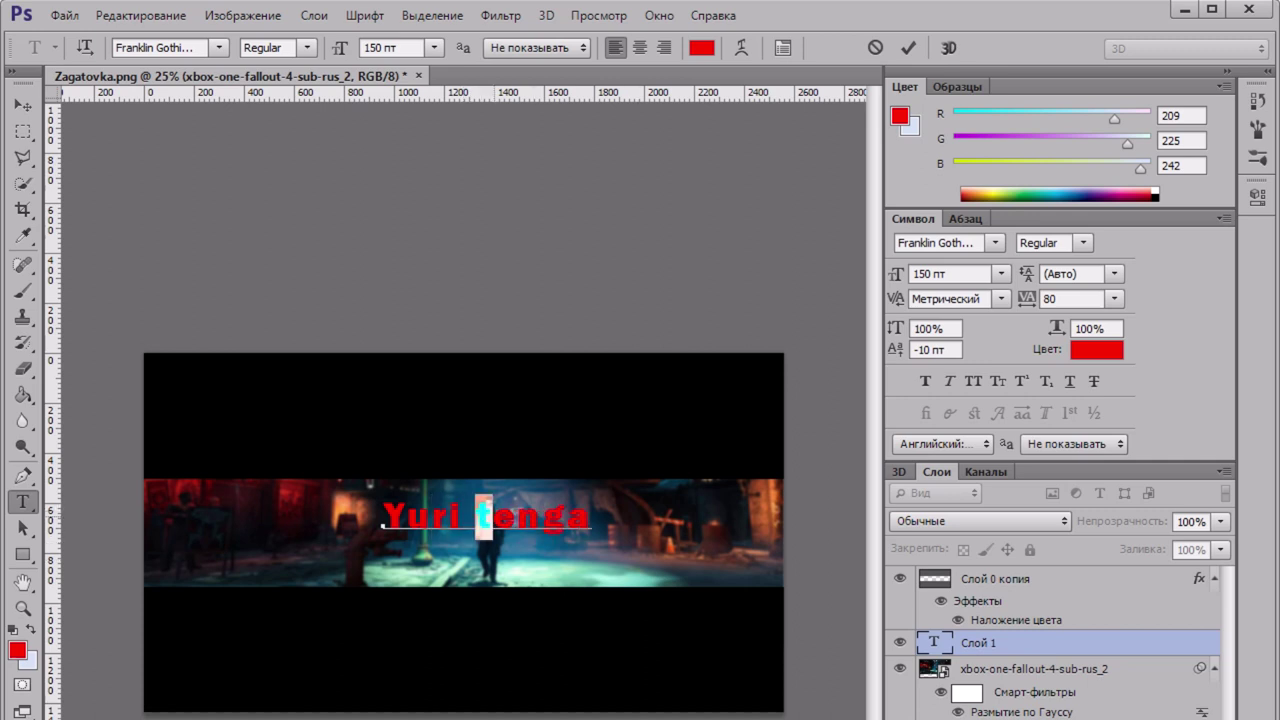
{"action": "key", "text": "ctrl+a"}
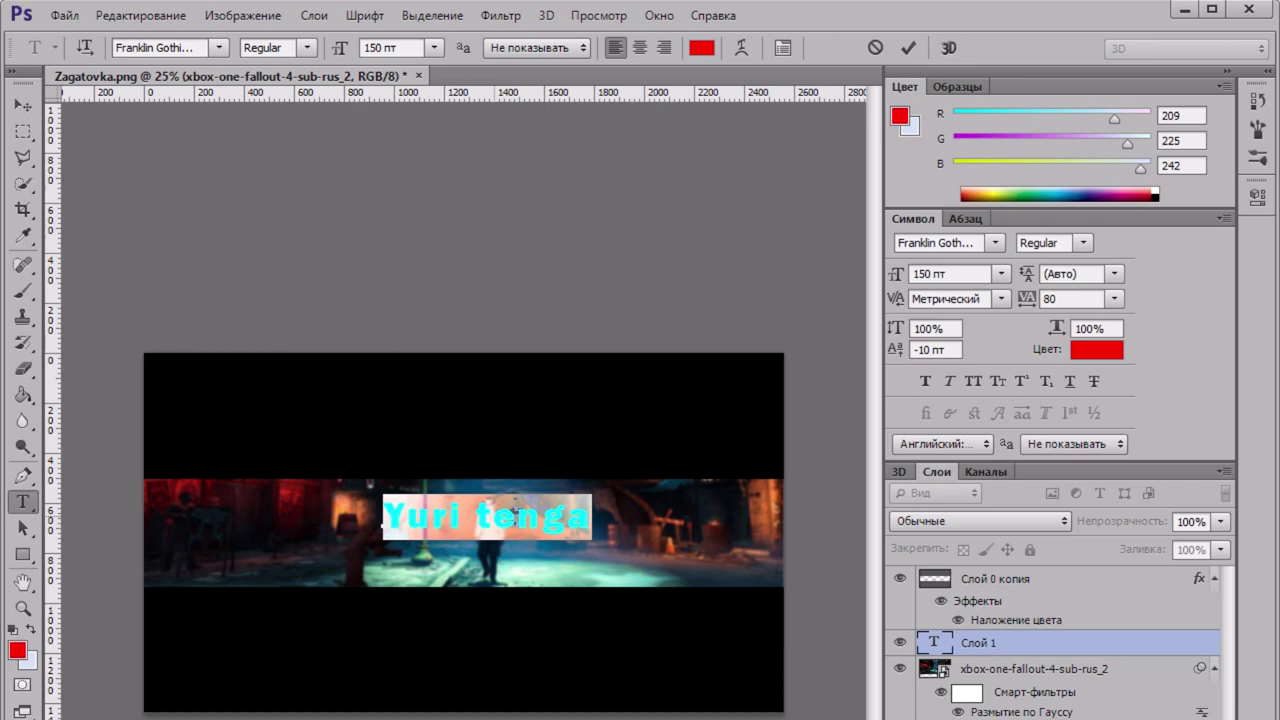
{"action": "type", "text": "YURI"}
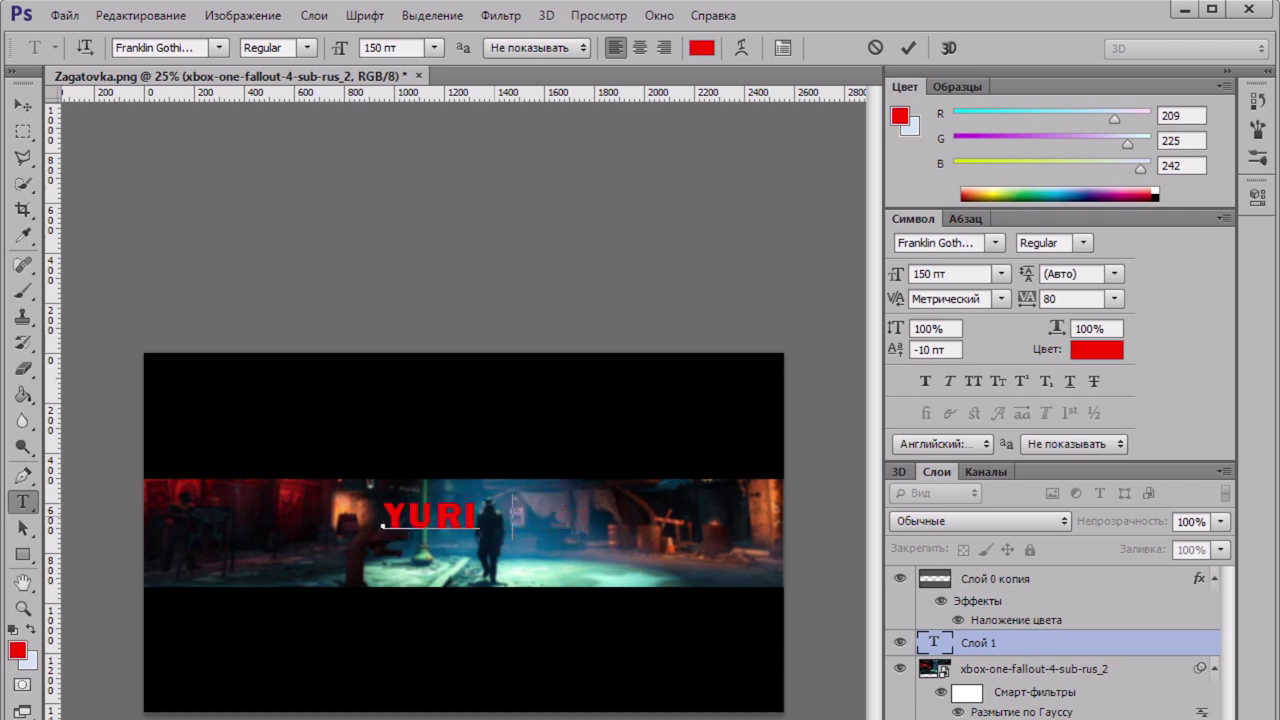
{"action": "type", "text": " TENGA"}
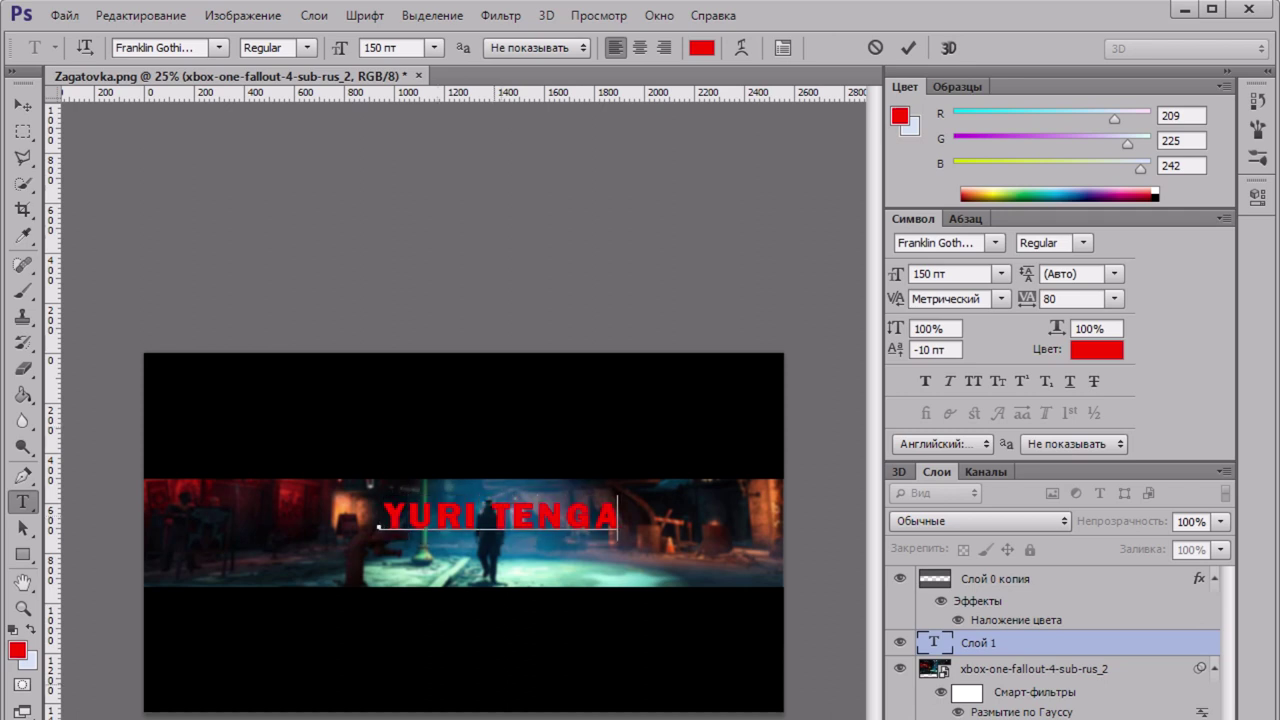
{"action": "left_click_drag", "start_coordinate": [506, 558], "coordinate": [495, 561]}
Step: Try other fonts on the entire channel name, ending with Impact
{"action": "left_click_drag", "start_coordinate": [612, 521], "coordinate": [372, 521]}
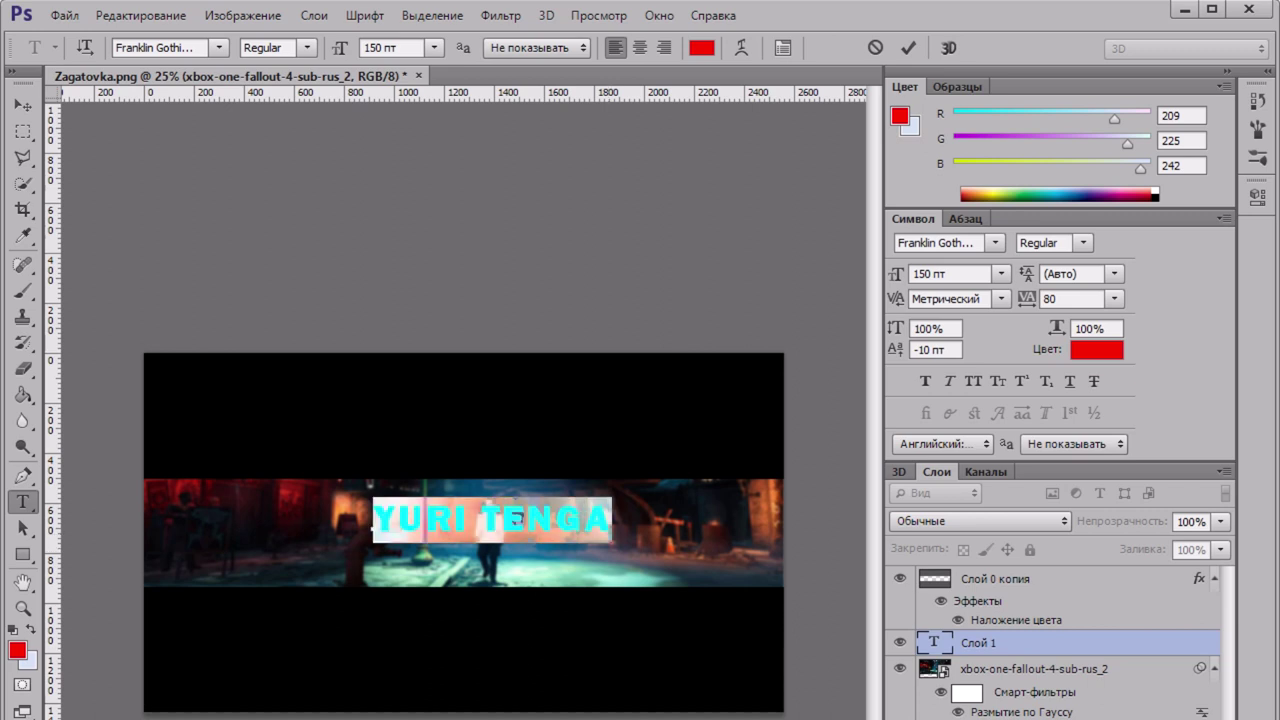
{"action": "left_click", "coordinate": [995, 243]}
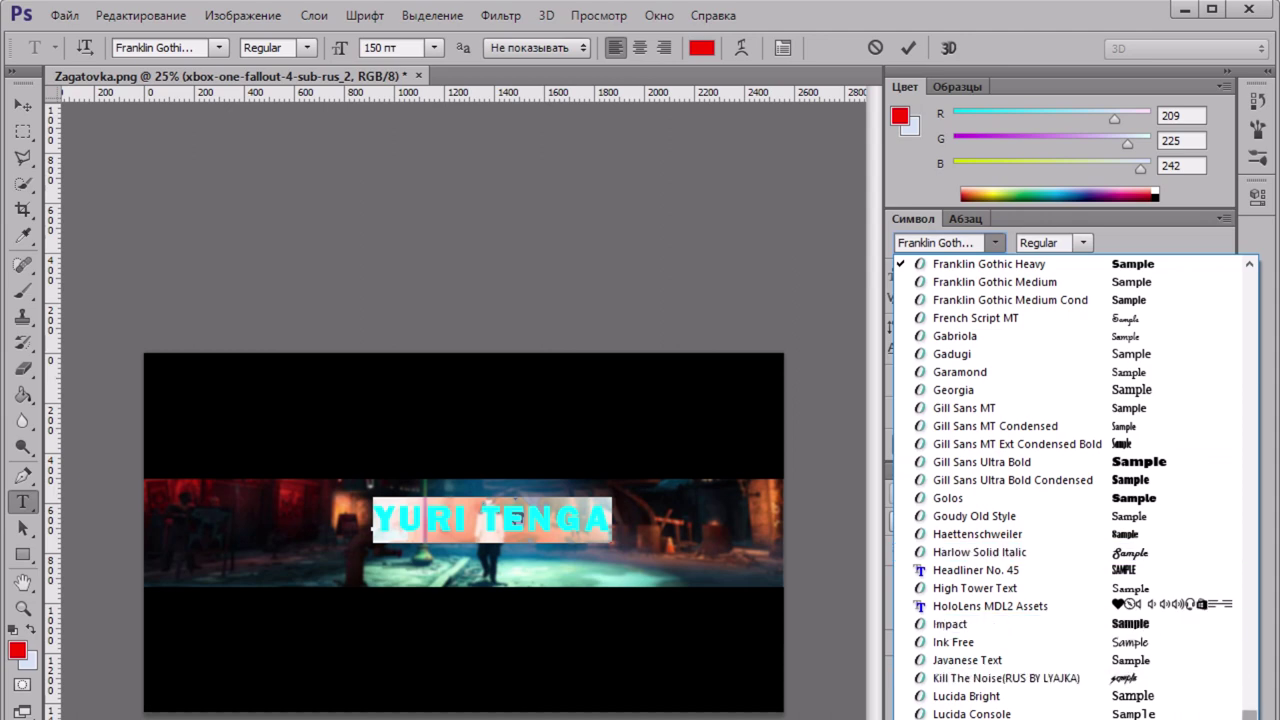
{"action": "key", "text": "Escape"}
{"action": "left_click", "coordinate": [995, 243]}
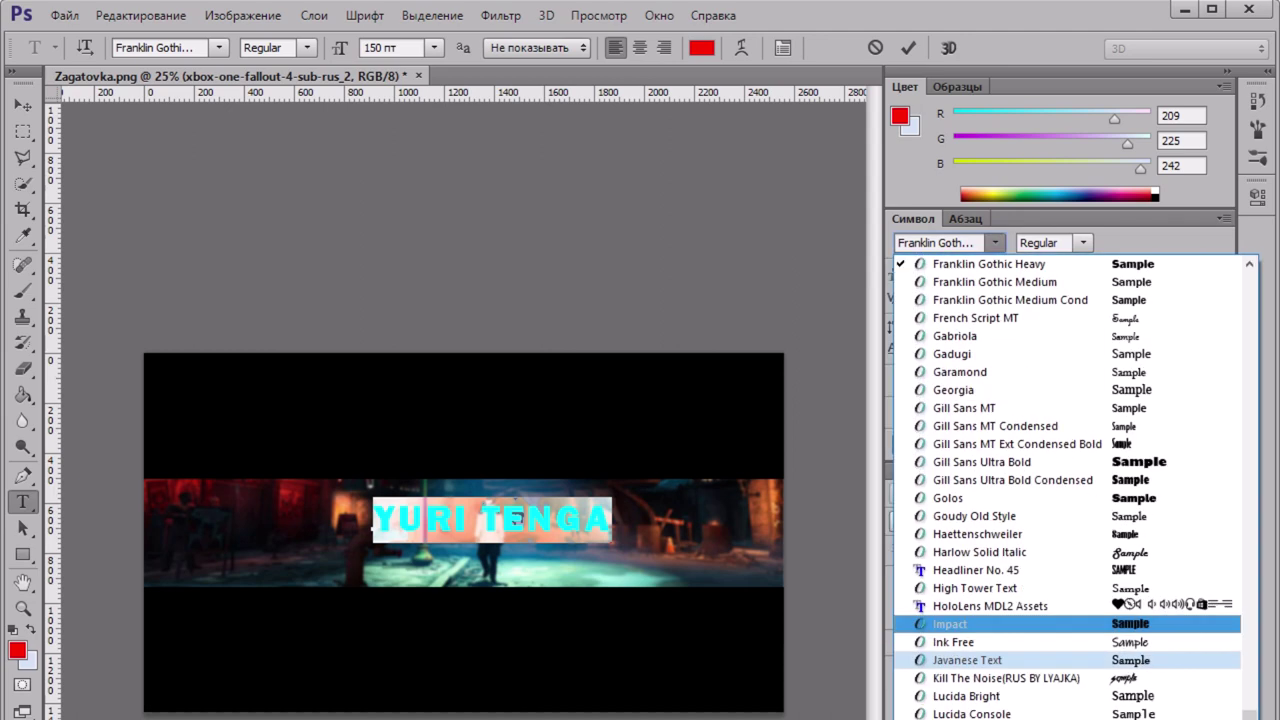
{"action": "left_click_drag", "start_coordinate": [1250, 716], "coordinate": [1250, 703]}
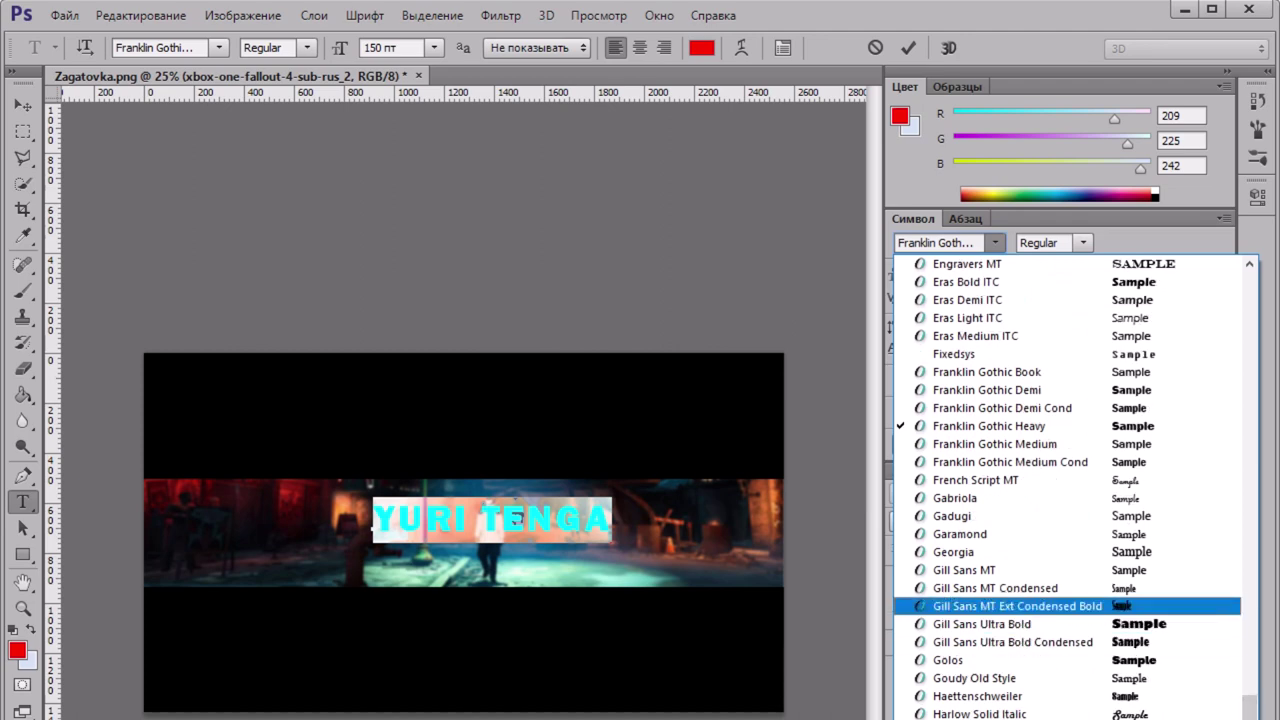
{"action": "left_click", "coordinate": [982, 624]}
{"action": "left_click", "coordinate": [938, 243]}
{"action": "key", "text": "Down"}
{"action": "key", "text": "Down"}
{"action": "key", "text": "Down"}
{"action": "key", "text": "Down"}
{"action": "key", "text": "Down"}
{"action": "key", "text": "Down"}
{"action": "key", "text": "Down"}
{"action": "key", "text": "Down"}
{"action": "key", "text": "Down"}
{"action": "key", "text": "Return"}
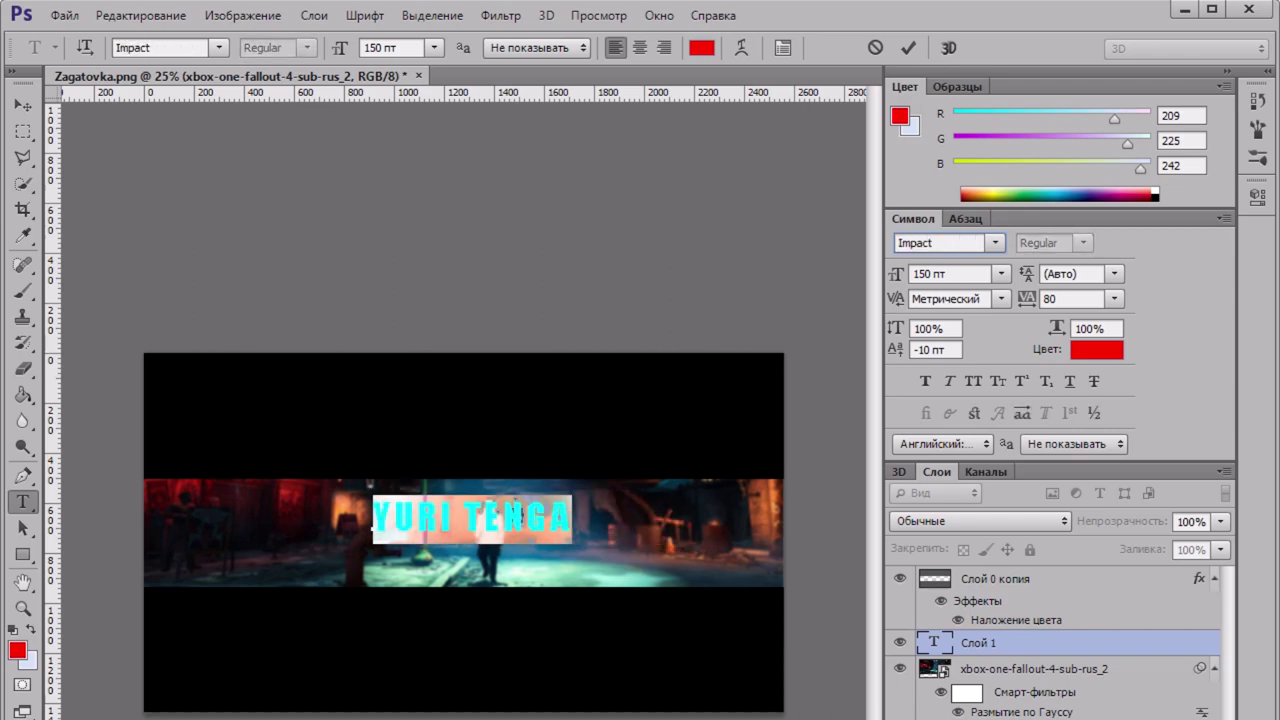
Step: Set the channel name's font to outerorbit and reposition the text near the middle of the band
{"action": "left_click", "coordinate": [995, 243]}
{"action": "scroll", "coordinate": [995, 552], "scroll_direction": "down", "scroll_amount": 8}
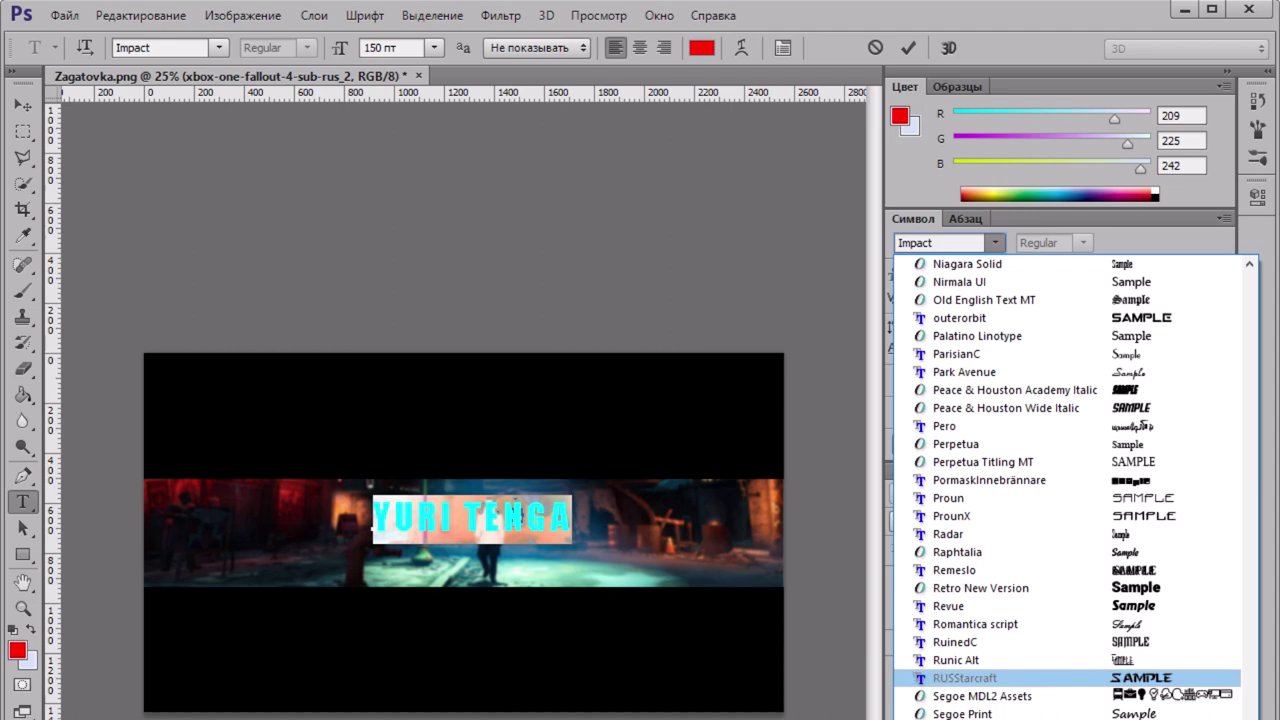
{"action": "left_click", "coordinate": [985, 318]}
{"action": "right_click", "coordinate": [447, 317]}
{"action": "left_click", "coordinate": [389, 674]}
{"action": "left_click_drag", "start_coordinate": [389, 674], "coordinate": [353, 682]}
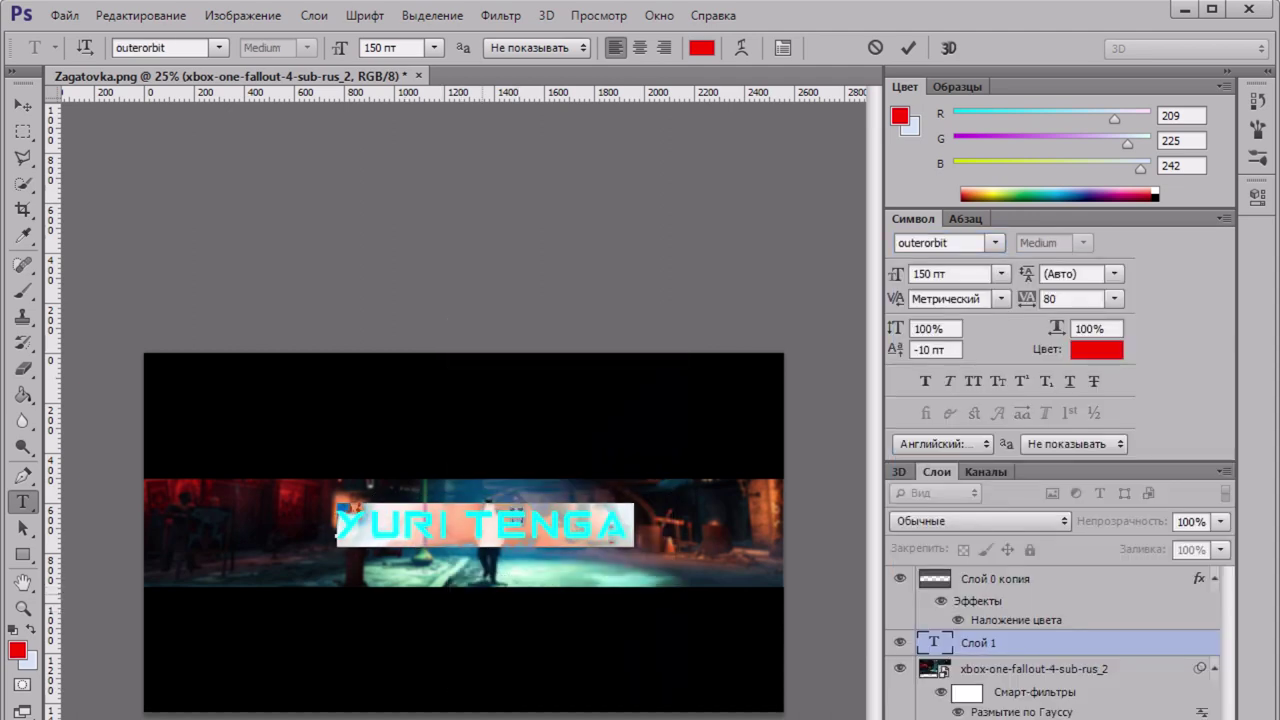
{"action": "left_click", "coordinate": [531, 527]}
{"action": "mouse_move", "coordinate": [581, 606]}
{"action": "left_mouse_down"}
{"action": "mouse_move", "coordinate": [581, 618]}
{"action": "mouse_move", "coordinate": [579, 607]}
{"action": "left_mouse_up"}
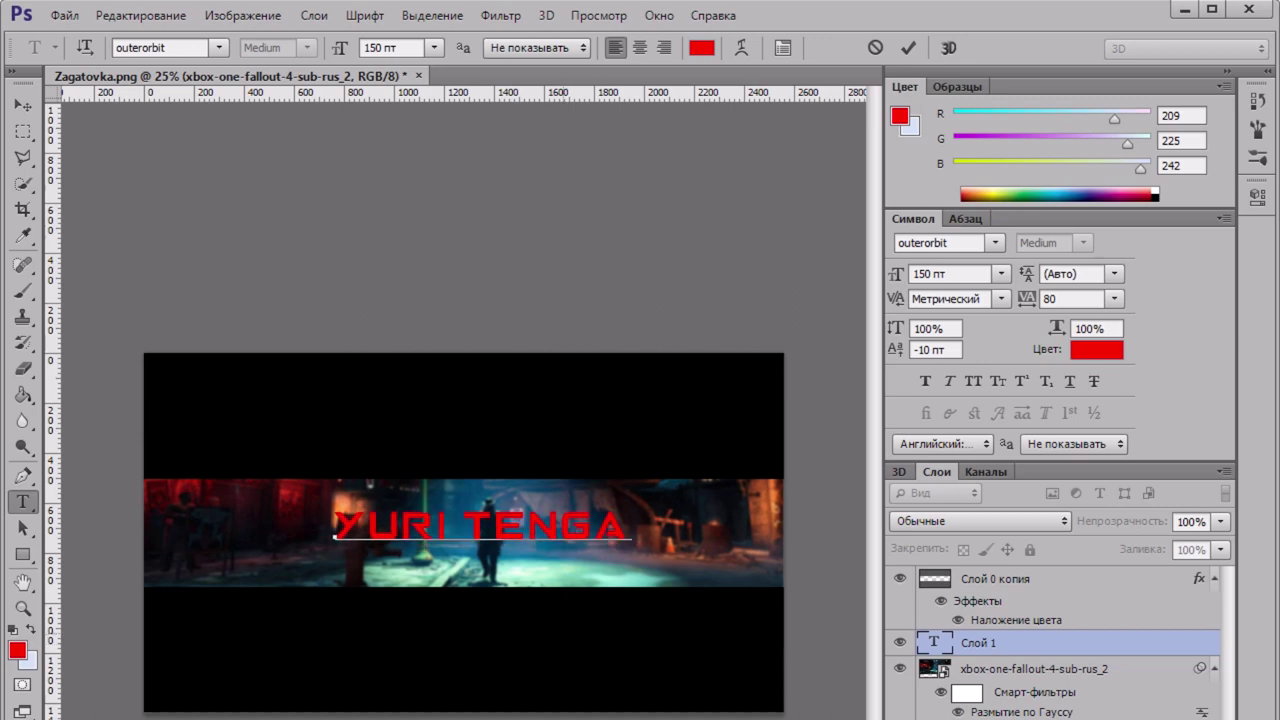
{"action": "left_click_drag", "start_coordinate": [632, 525], "coordinate": [334, 525]}
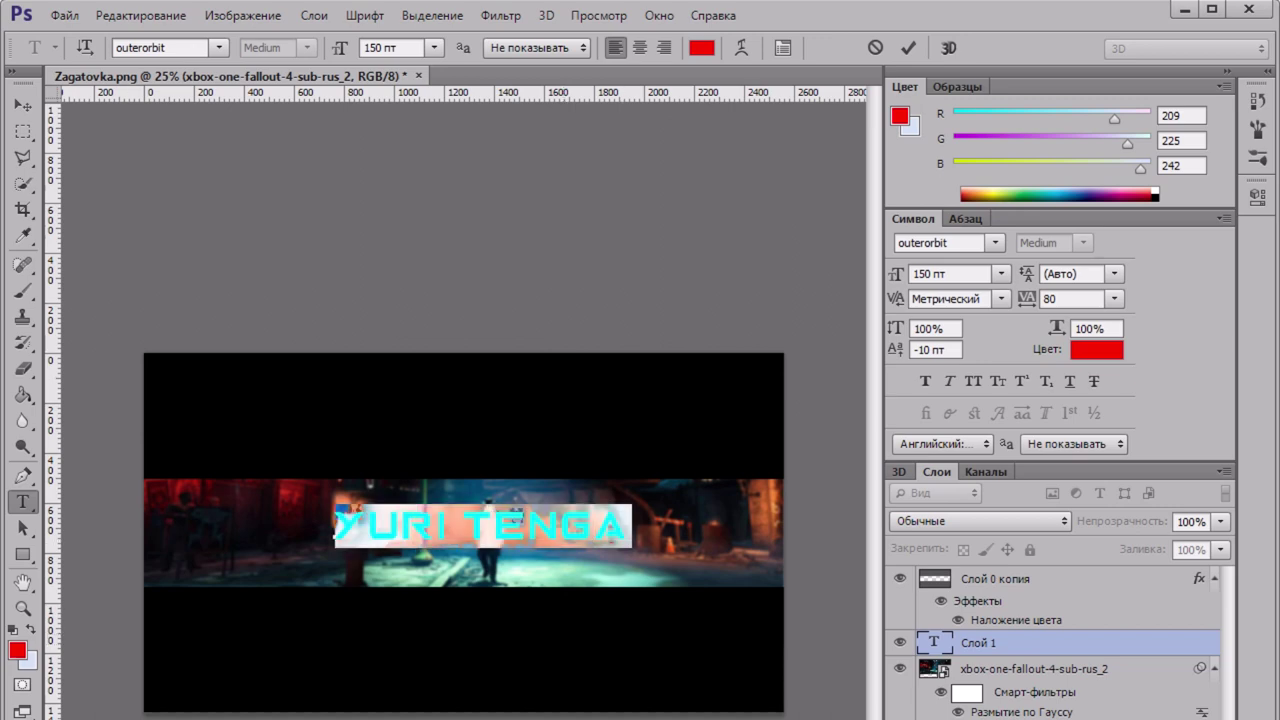
{"action": "left_click", "coordinate": [18, 650]}
{"action": "left_click_drag", "start_coordinate": [500, 400], "coordinate": [346, 300]}
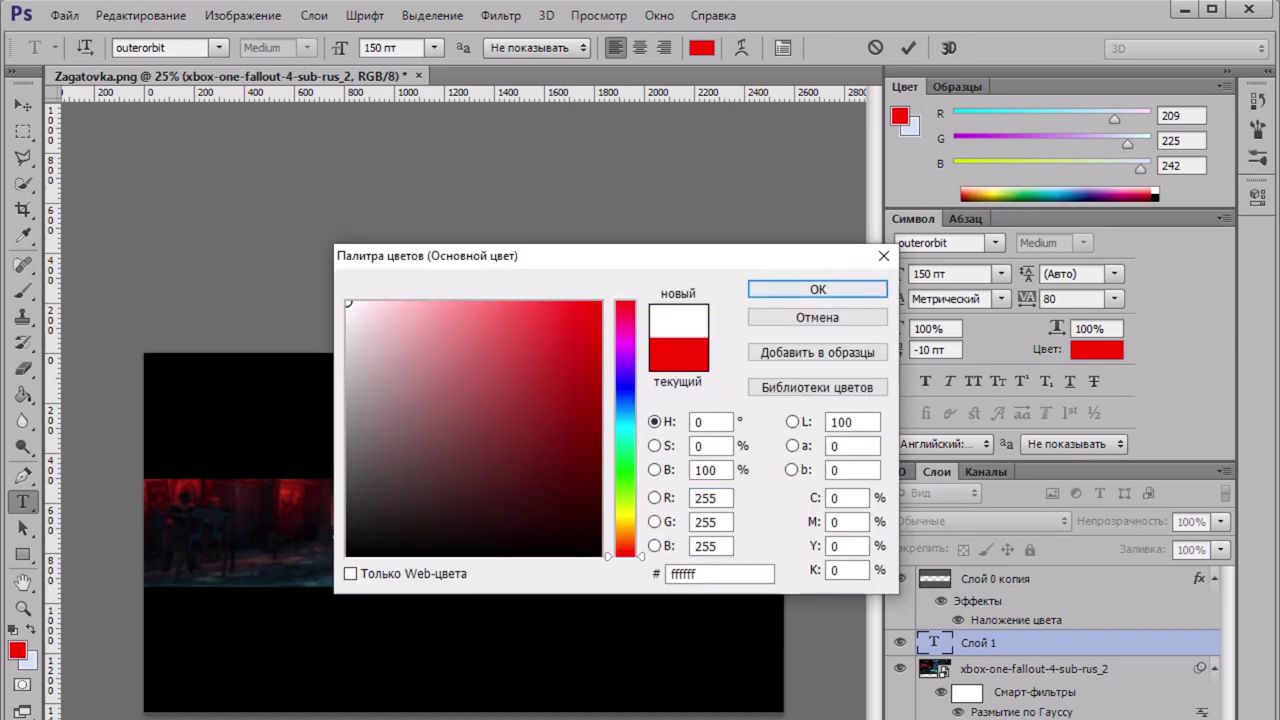
{"action": "left_click", "coordinate": [817, 317]}
{"action": "left_click", "coordinate": [508, 518]}
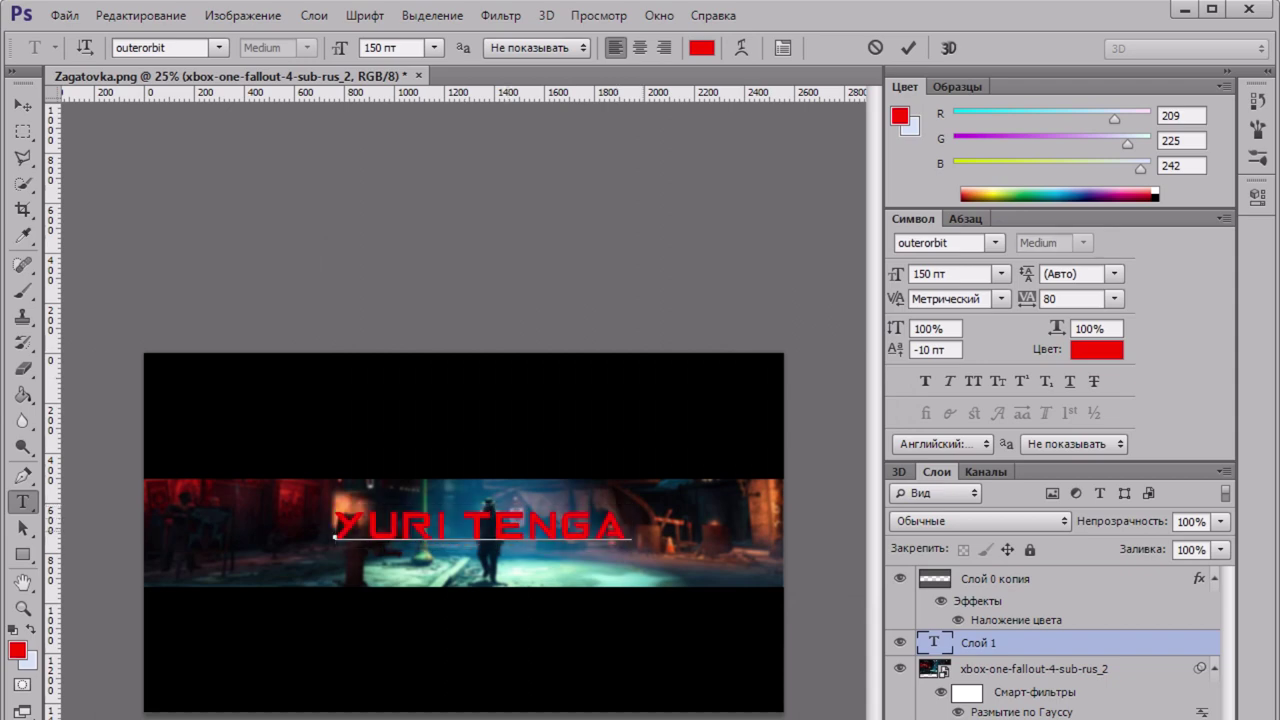
Step: Colour the whole channel name white (ffffff) and commit the text
{"action": "key", "text": "ctrl+a"}
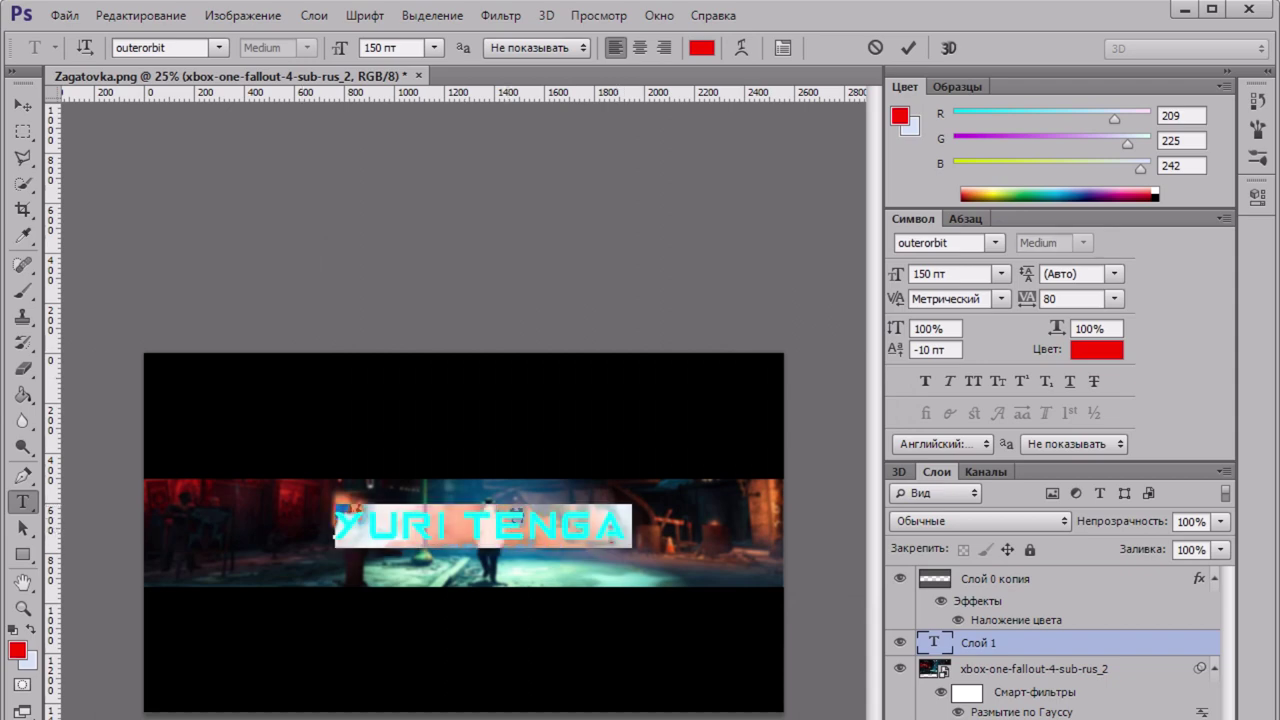
{"action": "left_click", "coordinate": [18, 650]}
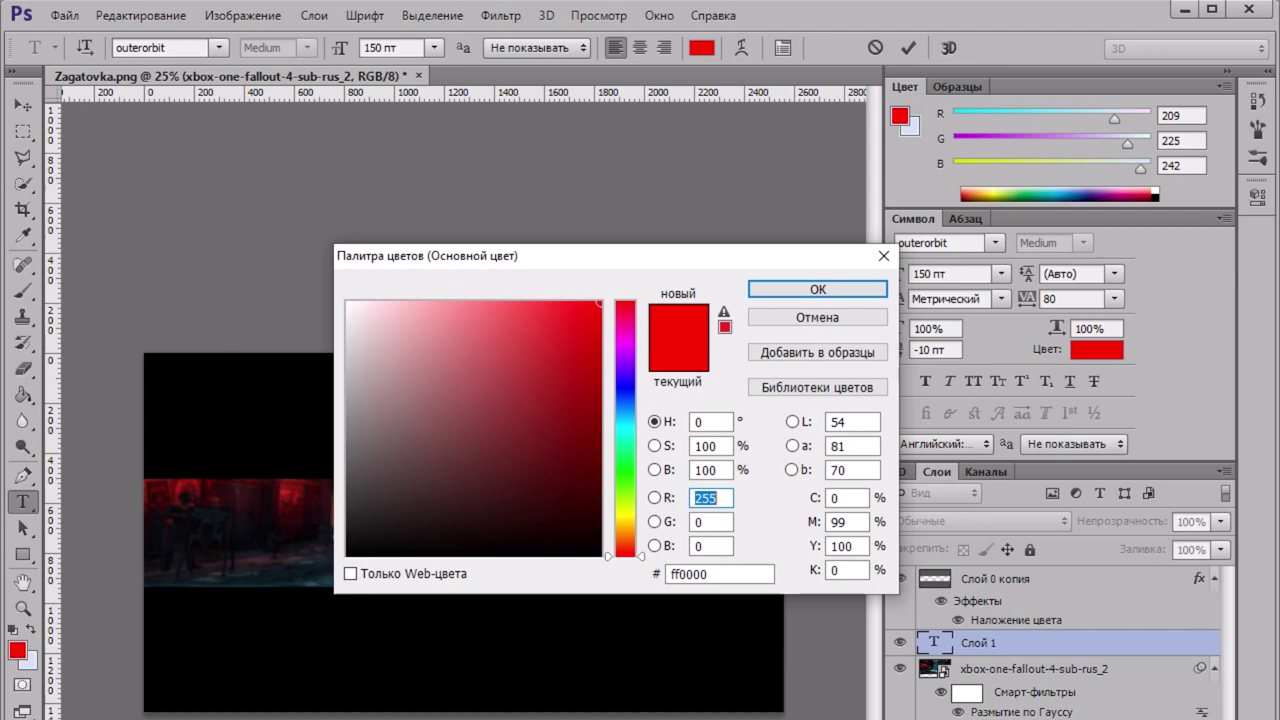
{"action": "left_click", "coordinate": [347, 302]}
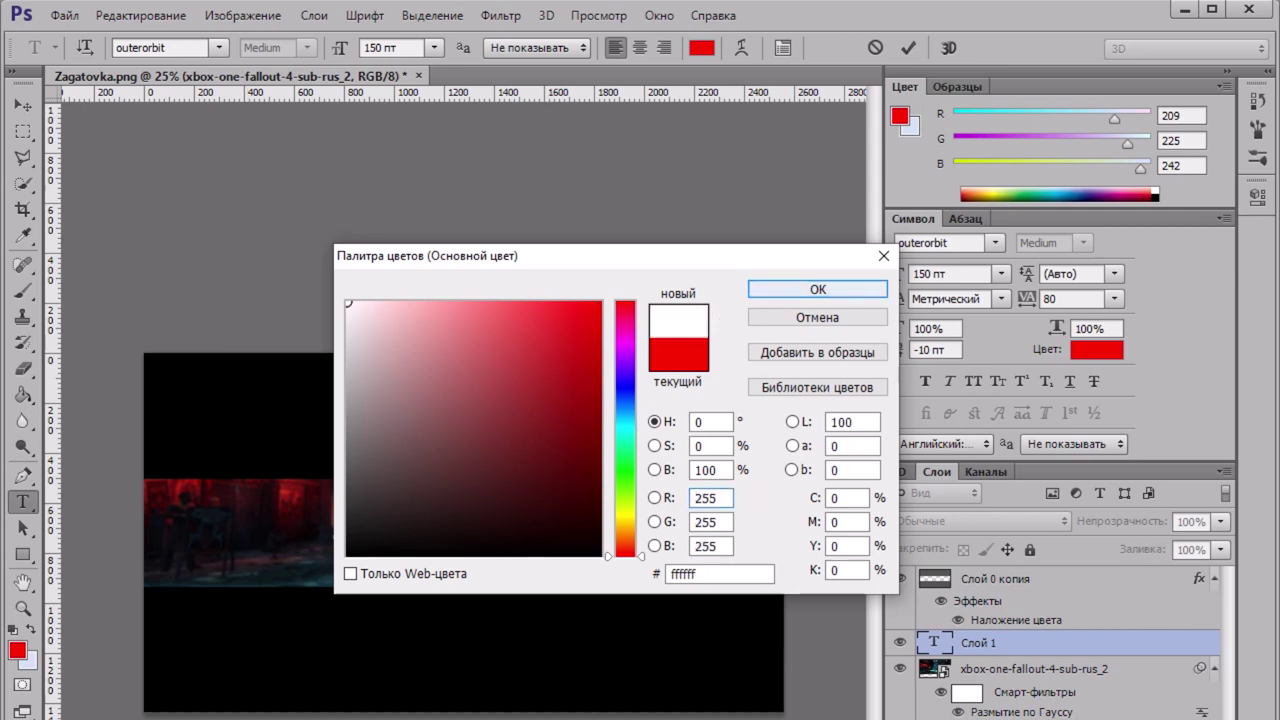
{"action": "left_click", "coordinate": [818, 289]}
{"action": "left_click", "coordinate": [504, 521]}
{"action": "left_click", "coordinate": [622, 521]}
{"action": "key", "text": "ctrl+a"}
{"action": "key", "text": "ctrl+Return"}
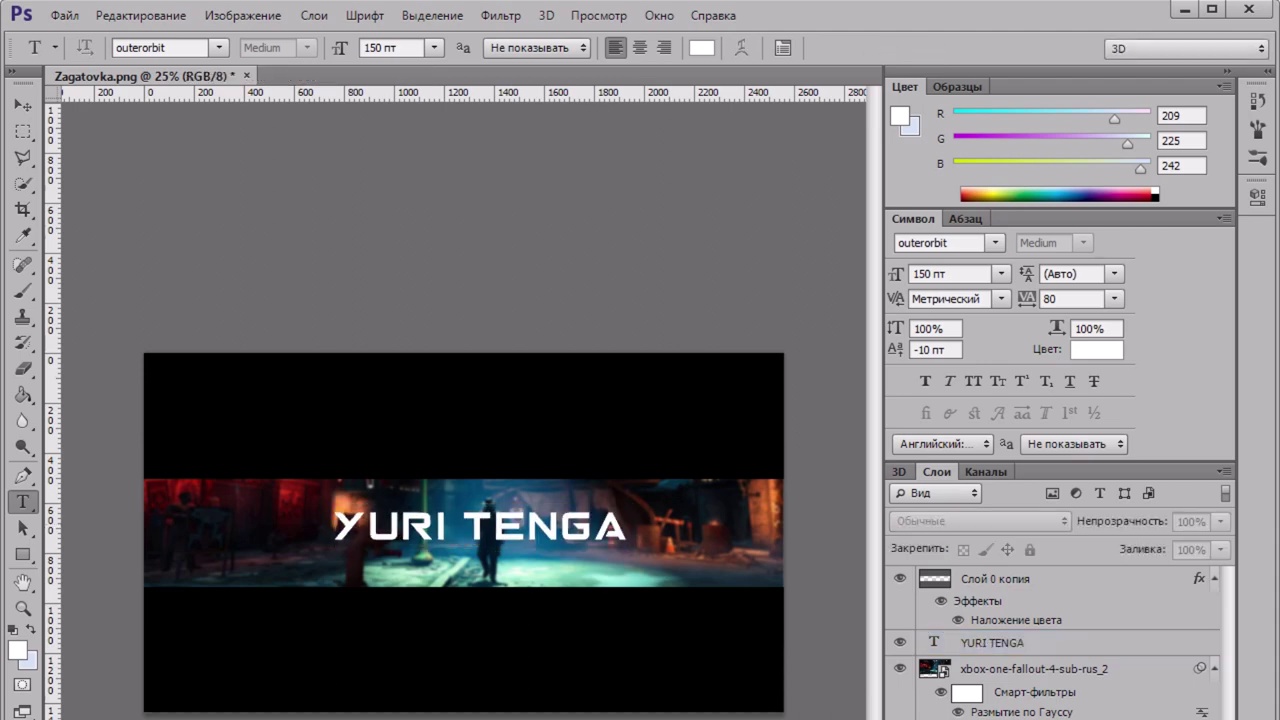
Step: Add a white colour overlay (Наложение цвета) in Нормальный blend mode to the channel name's text layer
{"action": "right_click", "coordinate": [1066, 642]}
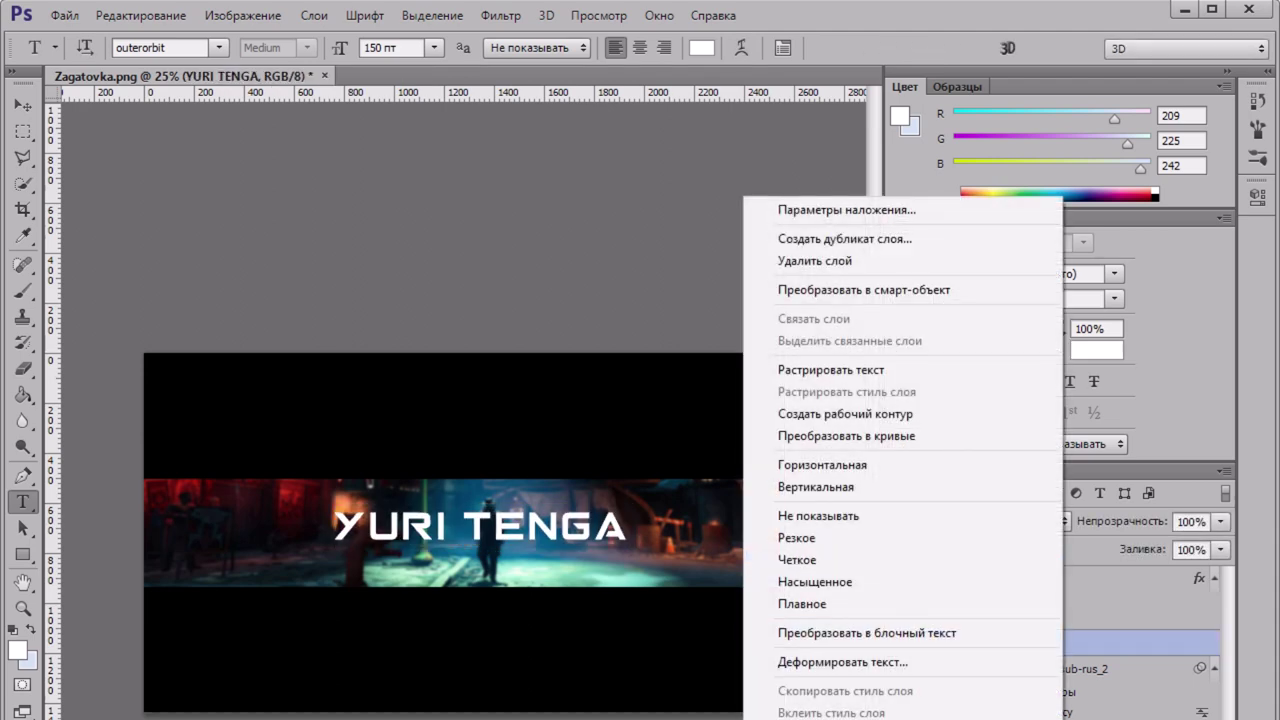
{"action": "left_click", "coordinate": [846, 209]}
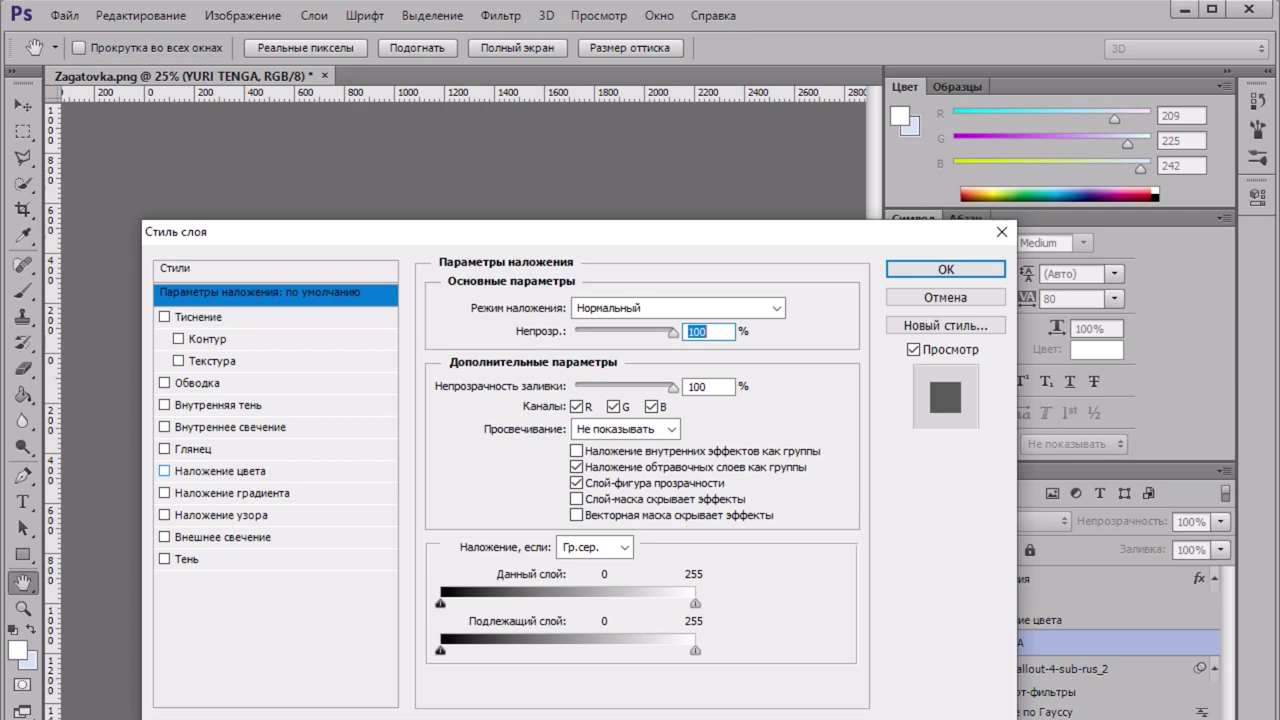
{"action": "left_click", "coordinate": [165, 471]}
{"action": "left_click", "coordinate": [220, 471]}
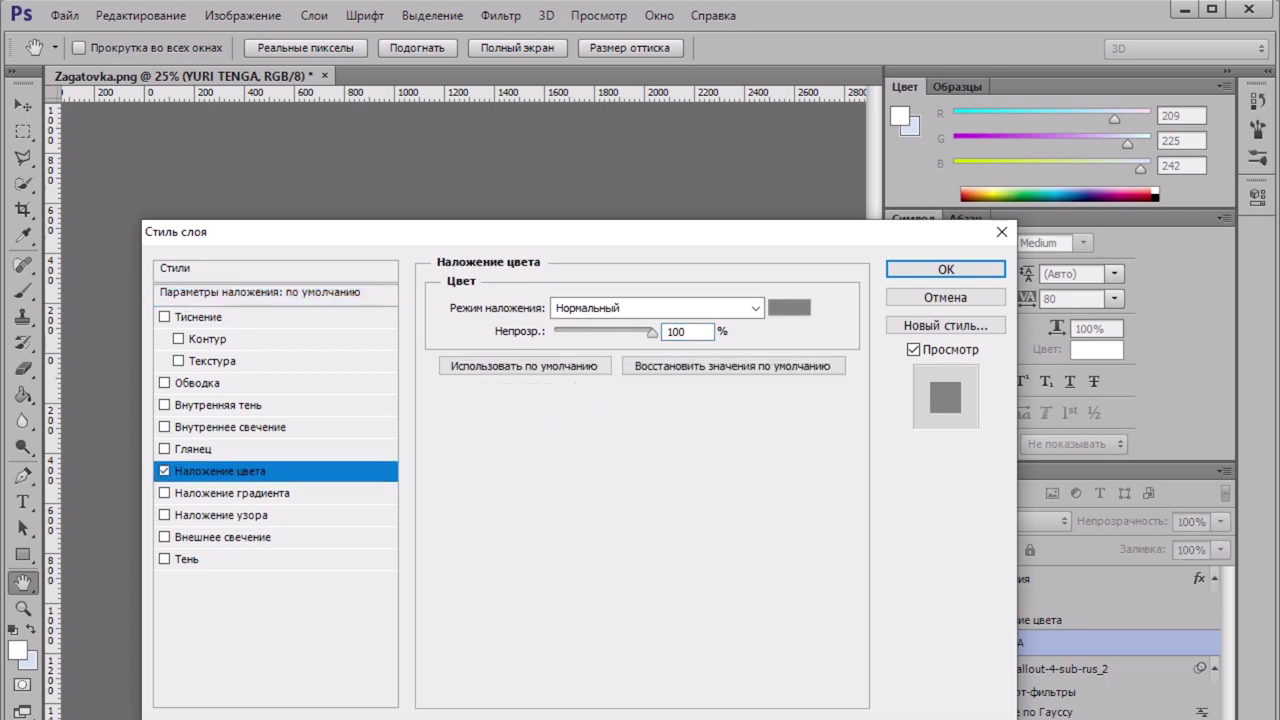
{"action": "left_click", "coordinate": [676, 331]}
{"action": "left_click", "coordinate": [789, 308]}
{"action": "left_click_drag", "start_coordinate": [351, 306], "coordinate": [346, 301]}
{"action": "key", "text": "Return"}
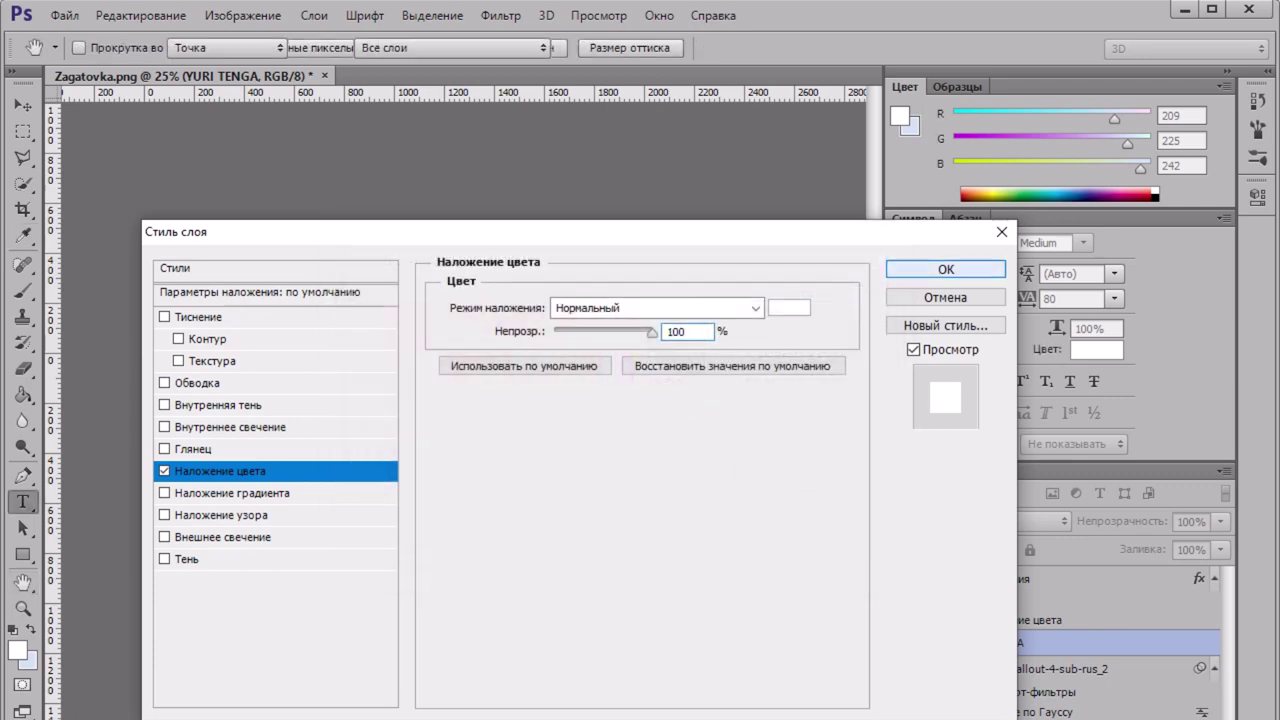
{"action": "key", "text": "Return"}
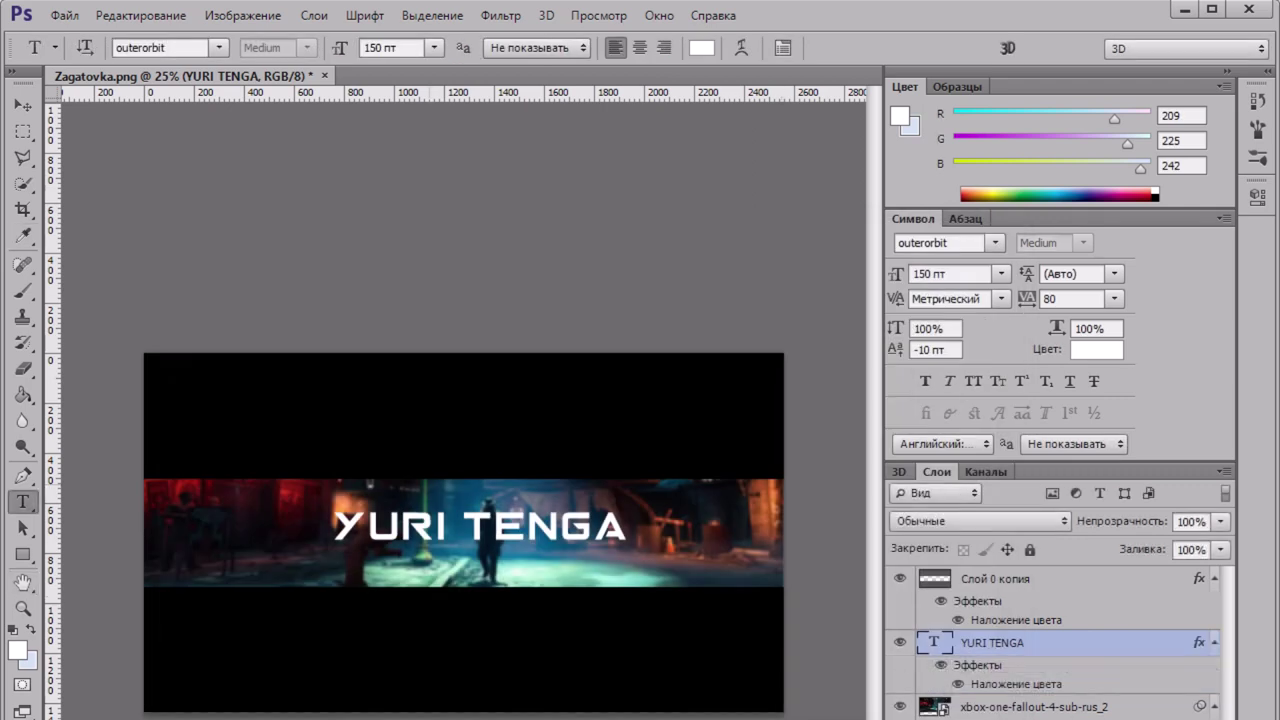
Step: Add a drop shadow (Тень) to the channel name's text layer with 15% spread (Размах) and 136 px size (Размер)
{"action": "right_click", "coordinate": [1066, 643]}
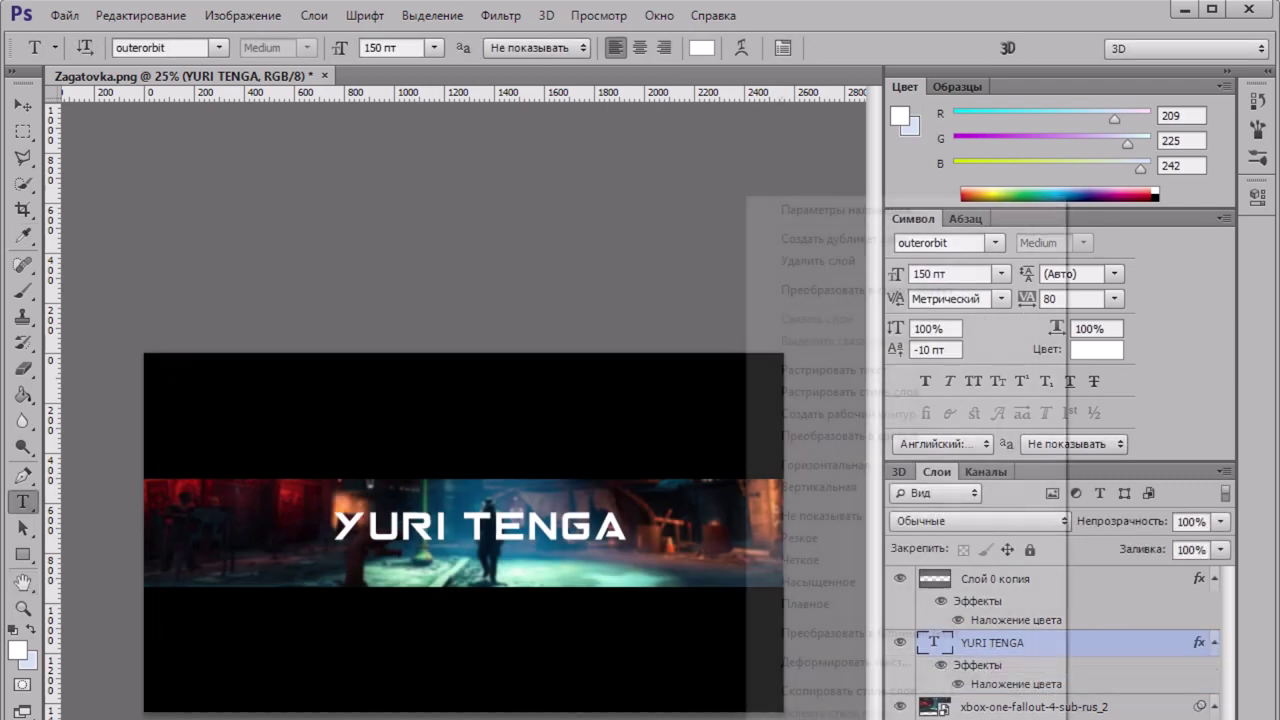
{"action": "left_click", "coordinate": [960, 210]}
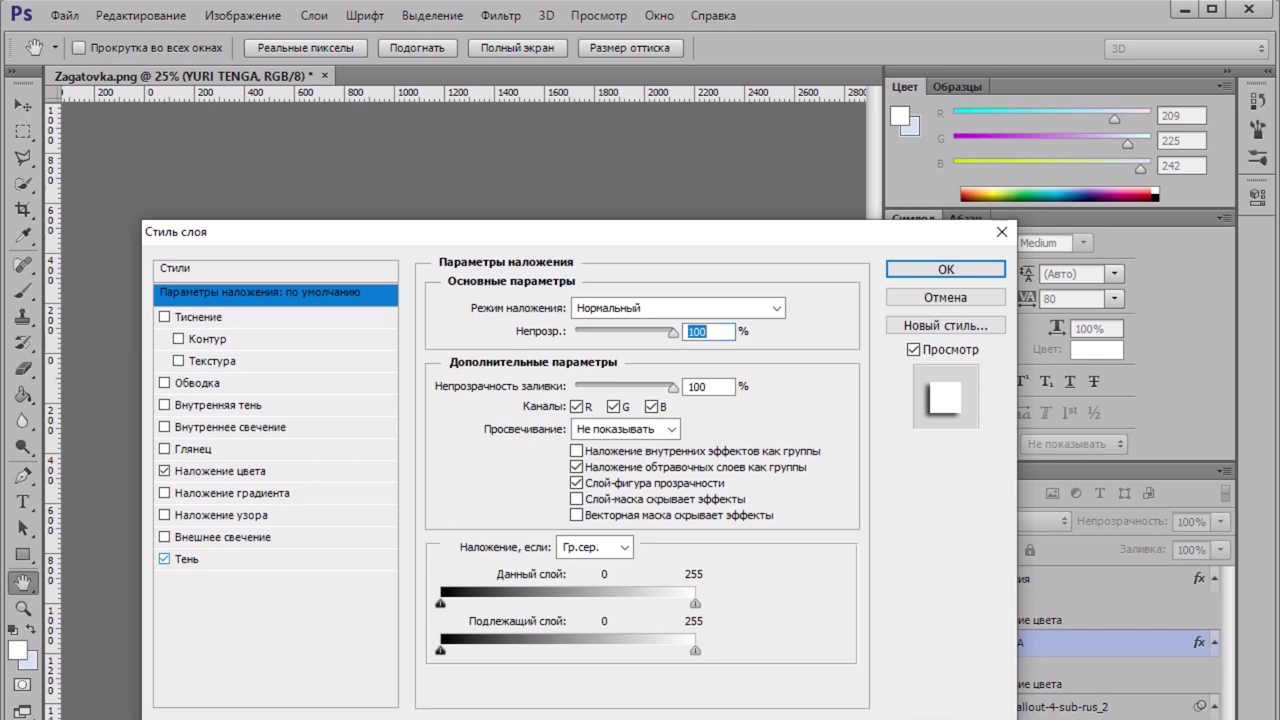
{"action": "left_click", "coordinate": [187, 559]}
{"action": "mouse_move", "coordinate": [559, 439]}
{"action": "left_mouse_down"}
{"action": "mouse_move", "coordinate": [586, 439]}
{"action": "mouse_move", "coordinate": [568, 417]}
{"action": "left_mouse_up"}
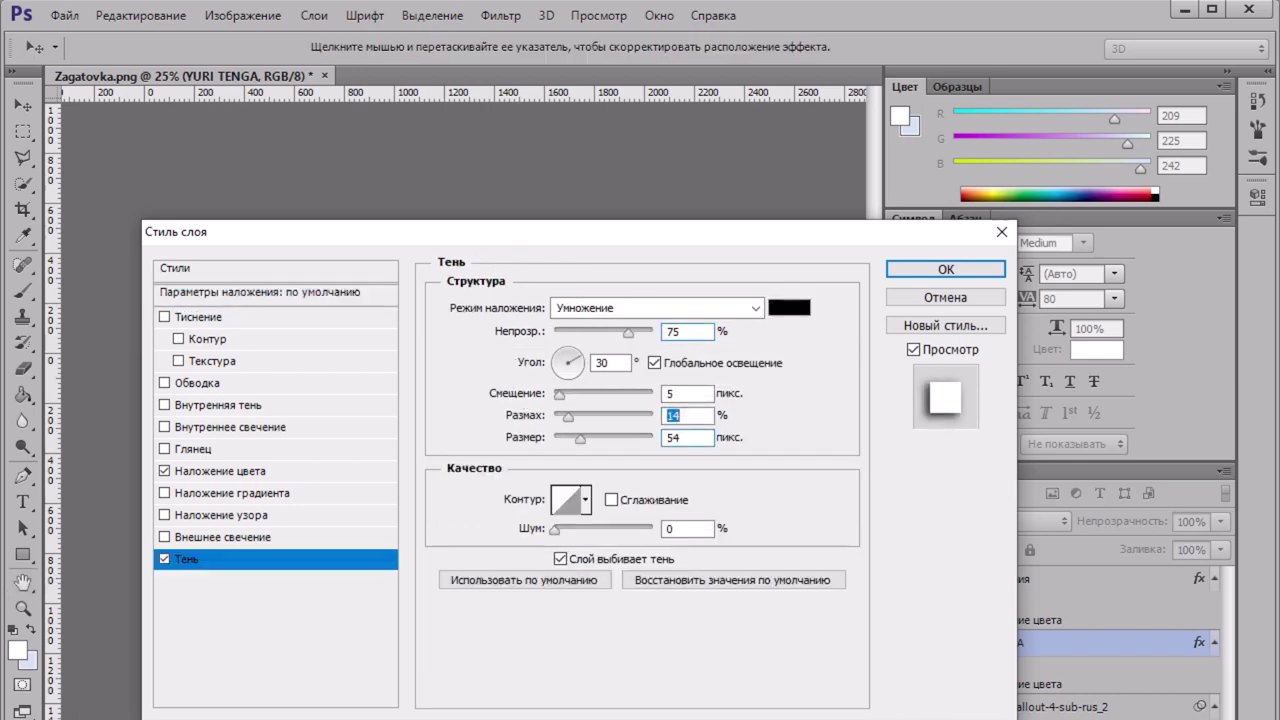
{"action": "left_click_drag", "start_coordinate": [630, 233], "coordinate": [730, 20]}
{"action": "mouse_move", "coordinate": [678, 218]}
{"action": "left_mouse_down"}
{"action": "mouse_move", "coordinate": [750, 218]}
{"action": "mouse_move", "coordinate": [684, 218]}
{"action": "mouse_move", "coordinate": [710, 218]}
{"action": "mouse_move", "coordinate": [678, 196]}
{"action": "left_mouse_up"}
{"action": "key", "text": "Down"}
{"action": "key", "text": "Down"}
{"action": "key", "text": "Down"}
{"action": "key", "text": "Down"}
{"action": "key", "text": "Down"}
{"action": "key", "text": "Down"}
{"action": "key", "text": "Down"}
{"action": "key", "text": "Down"}
{"action": "key", "text": "Down"}
{"action": "key", "text": "Down"}
{"action": "key", "text": "Down"}
{"action": "key", "text": "Down"}
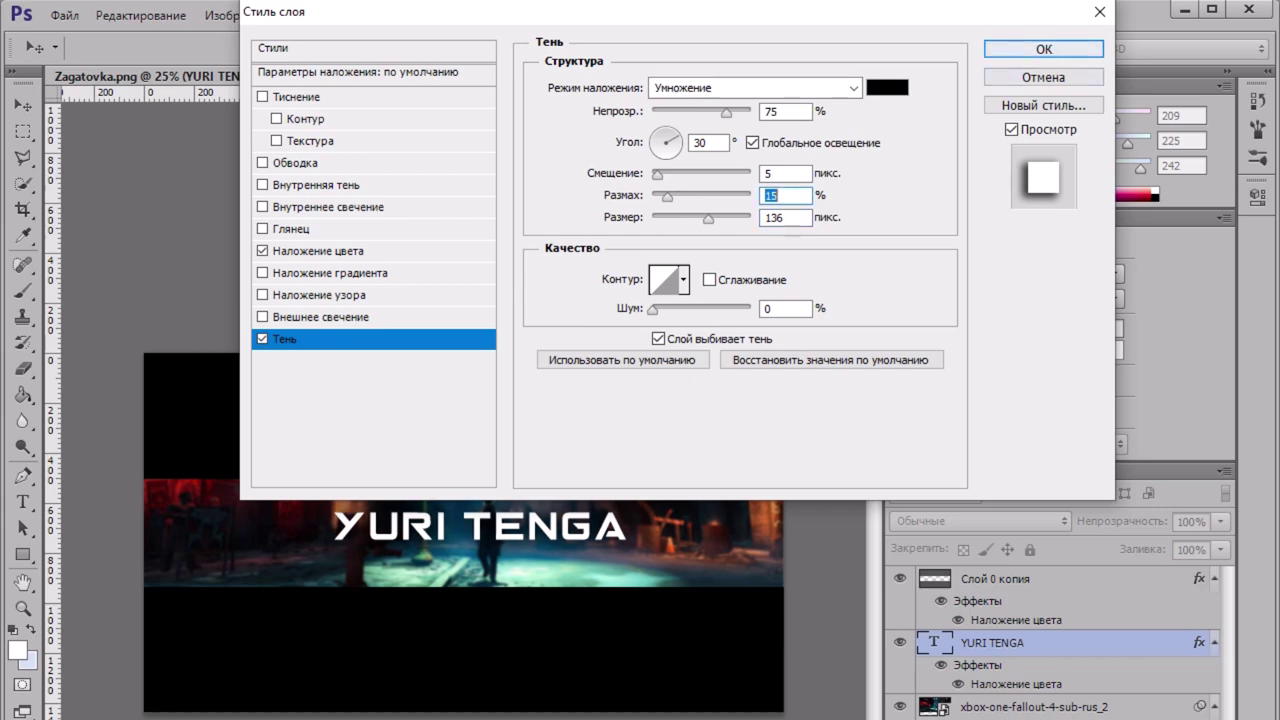
{"action": "key", "text": "Escape"}
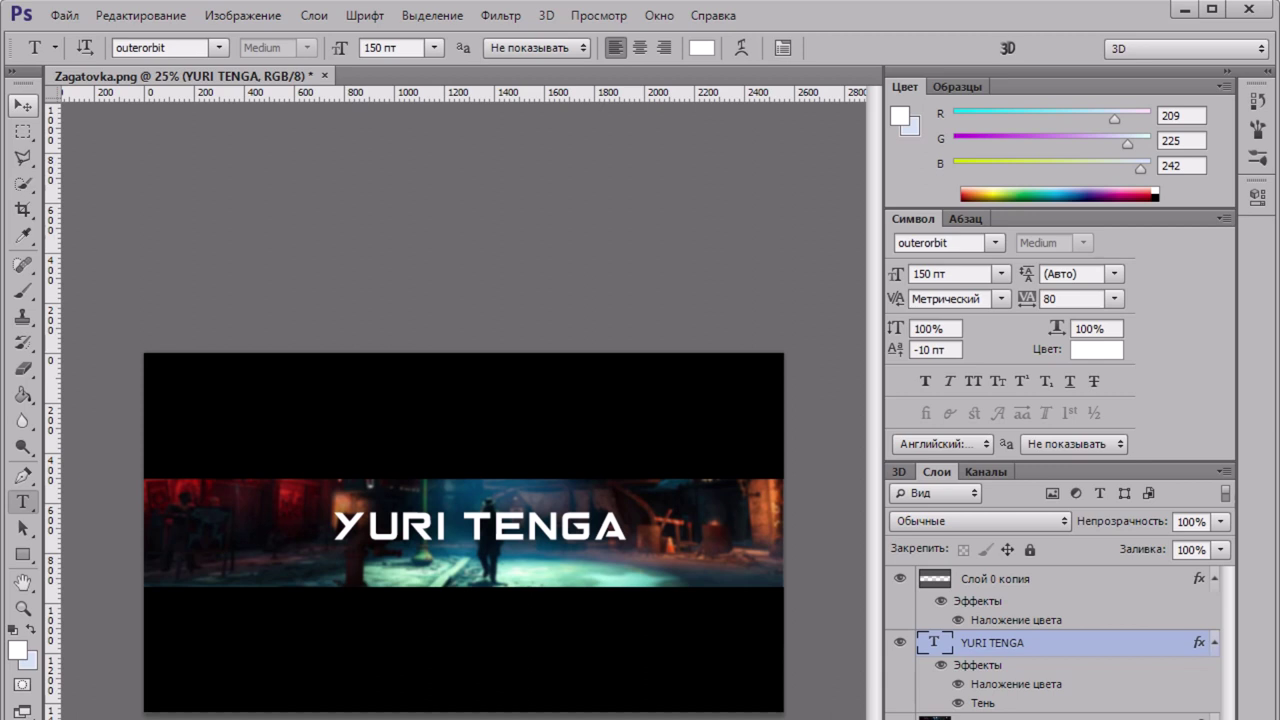
Step: Move the channel name slightly down and to the left so it sits near the vertical middle of the band
{"action": "key", "text": "v"}
{"action": "key", "text": "m"}
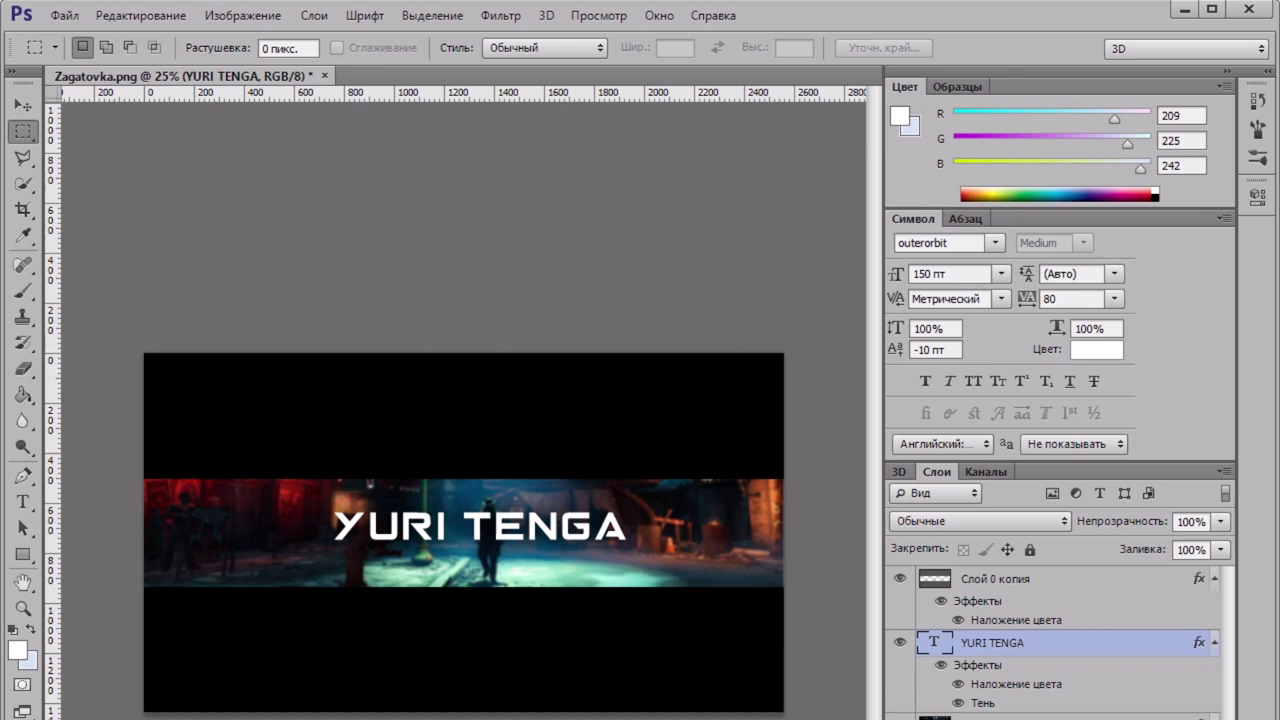
{"action": "key", "text": "v"}
{"action": "left_click_drag", "start_coordinate": [582, 500], "coordinate": [576, 537]}
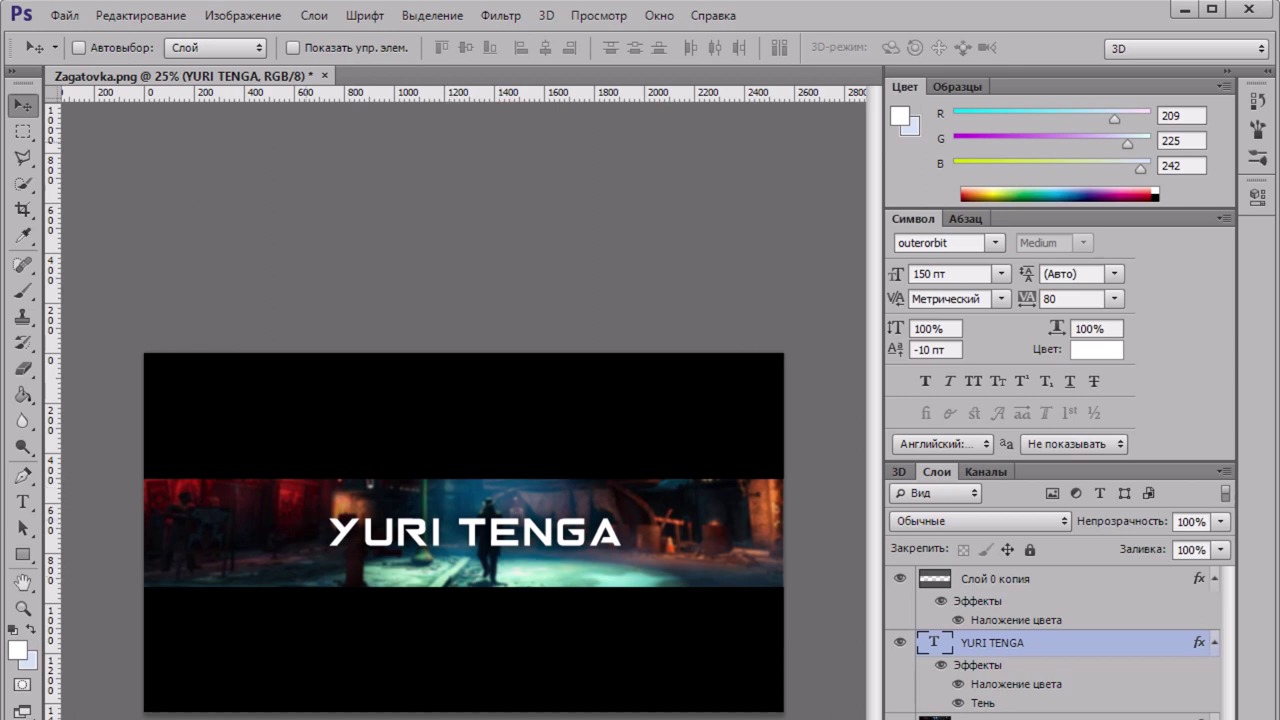
{"action": "left_click", "coordinate": [23, 131]}
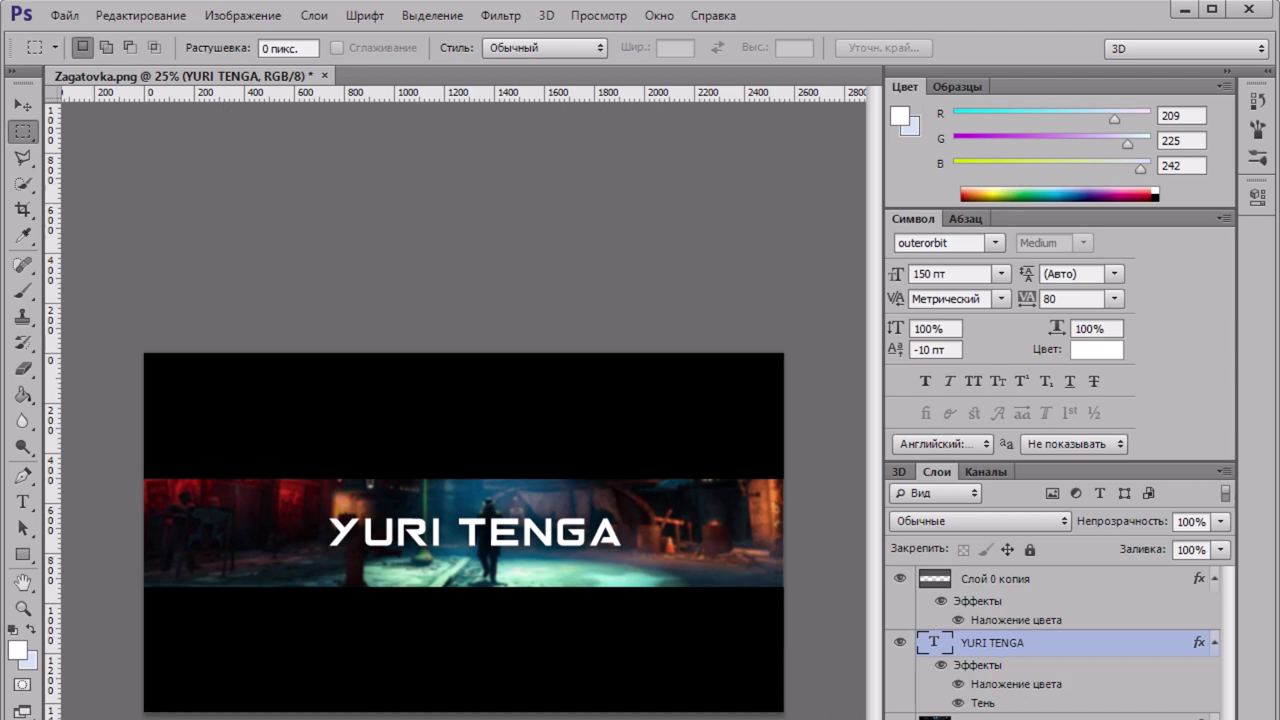
{"action": "left_click", "coordinate": [23, 554]}
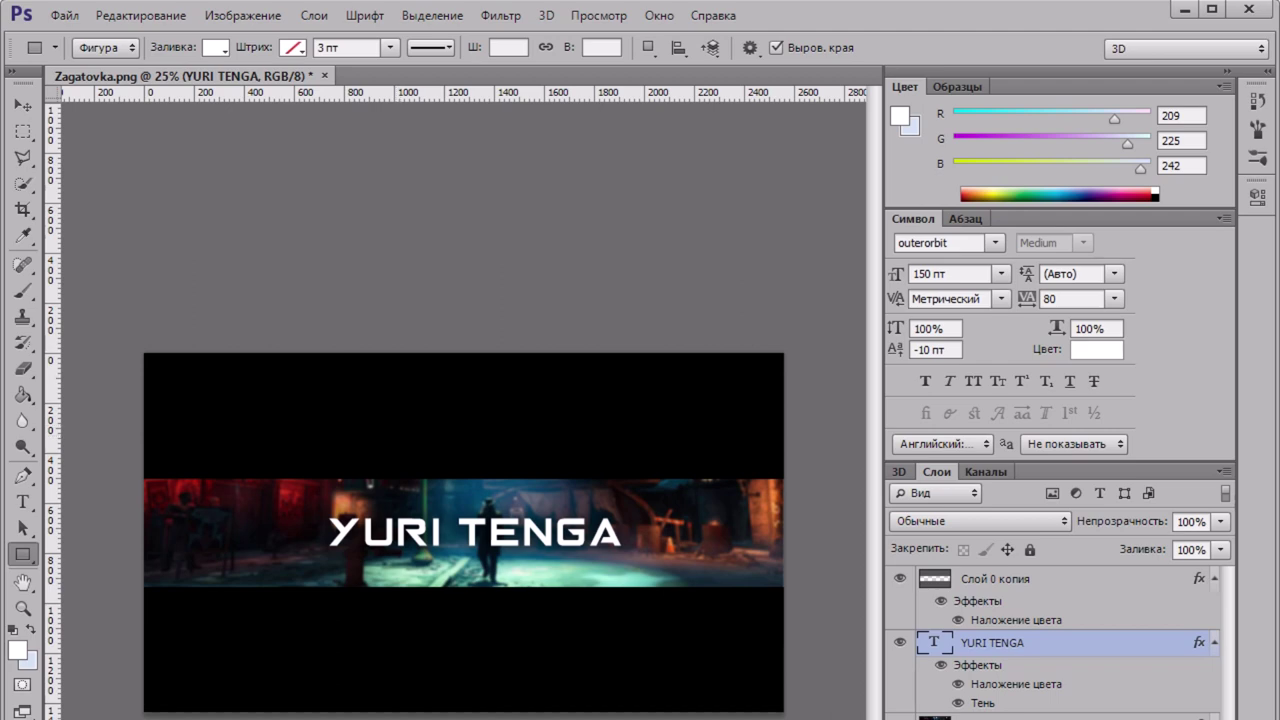
Step: Switch to Yandex Browser and run an image search for "brush stroke png" in a new tab
{"action": "left_click", "coordinate": [1184, 9]}
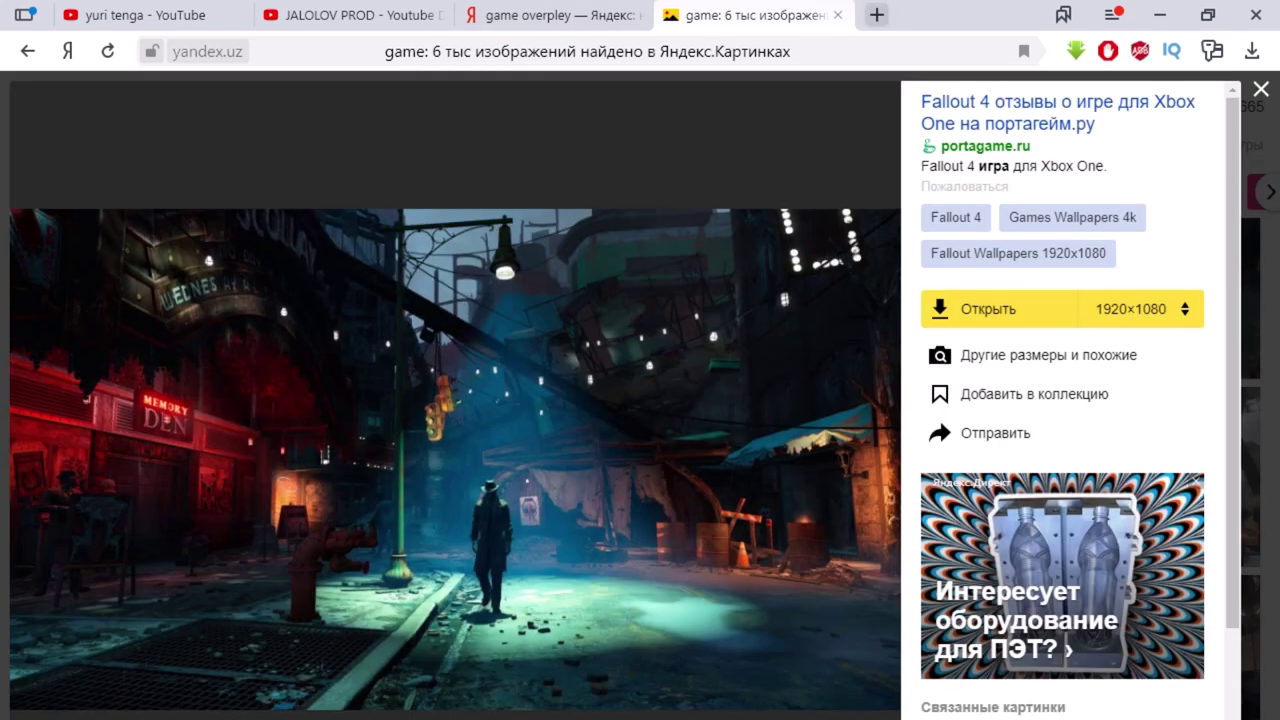
{"action": "left_click", "coordinate": [876, 14]}
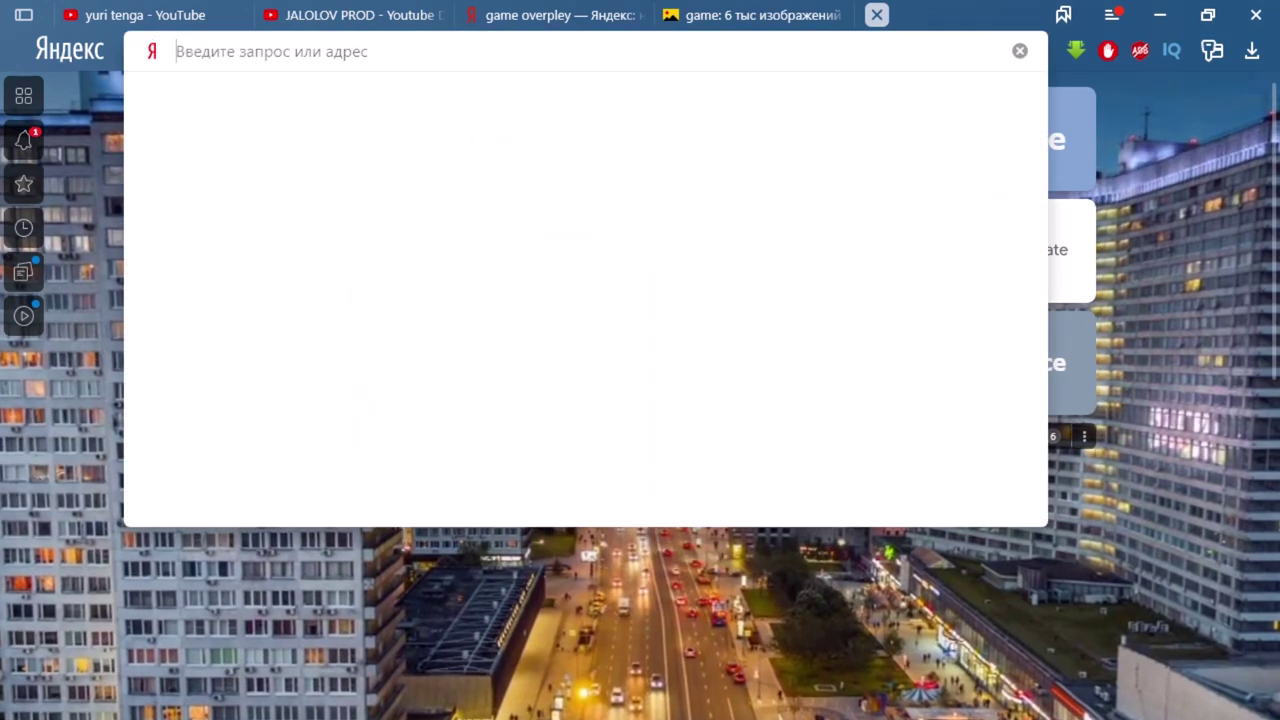
{"action": "type", "text": "BRU"}
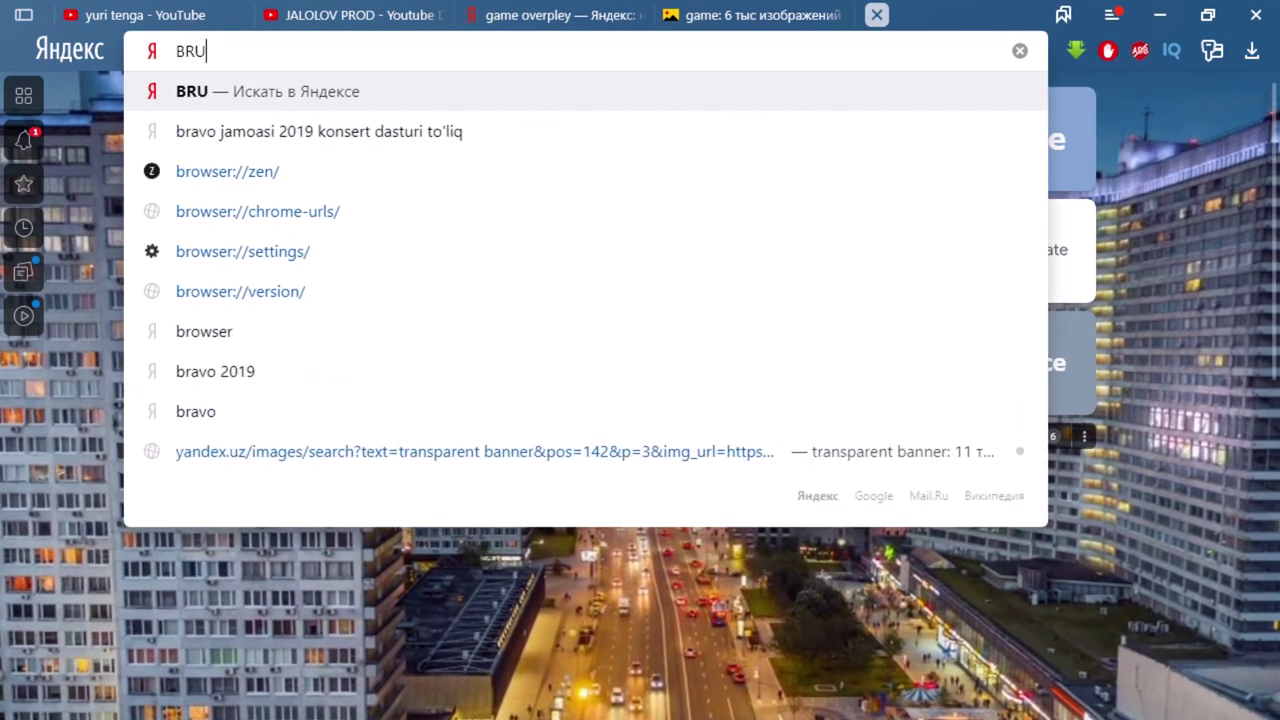
{"action": "type", "text": "SH"}
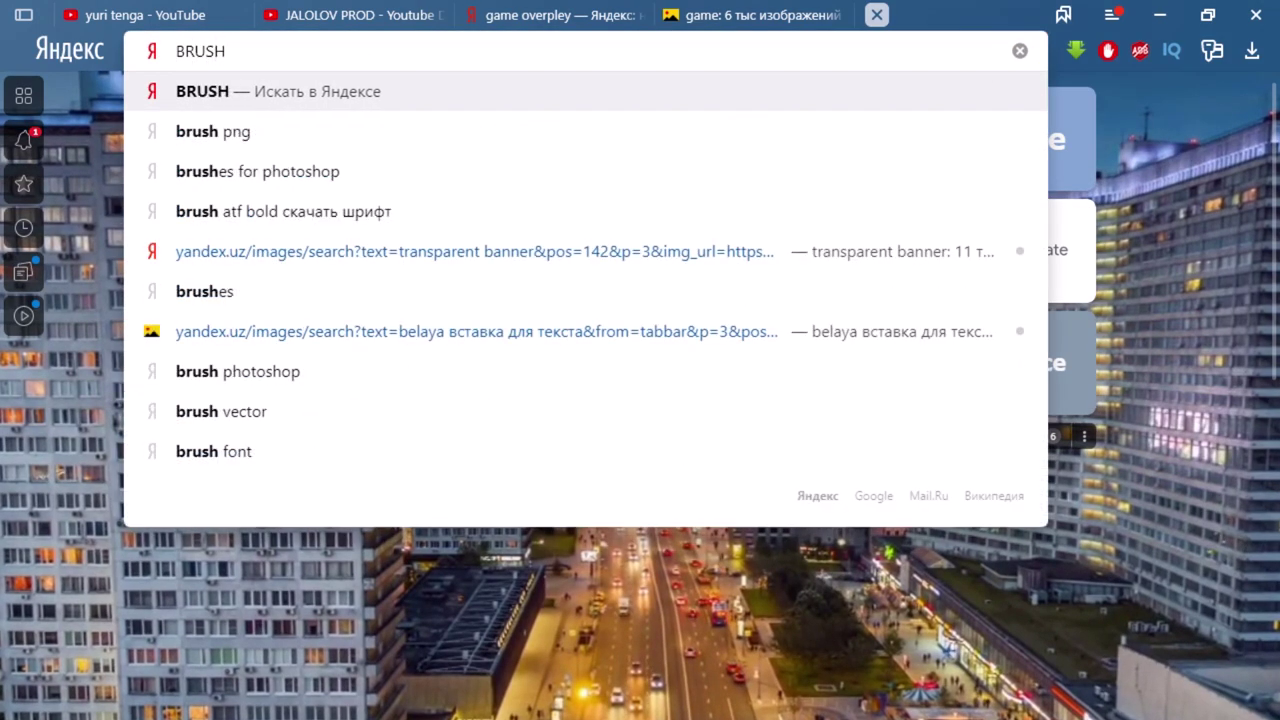
{"action": "type", "text": " STO"}
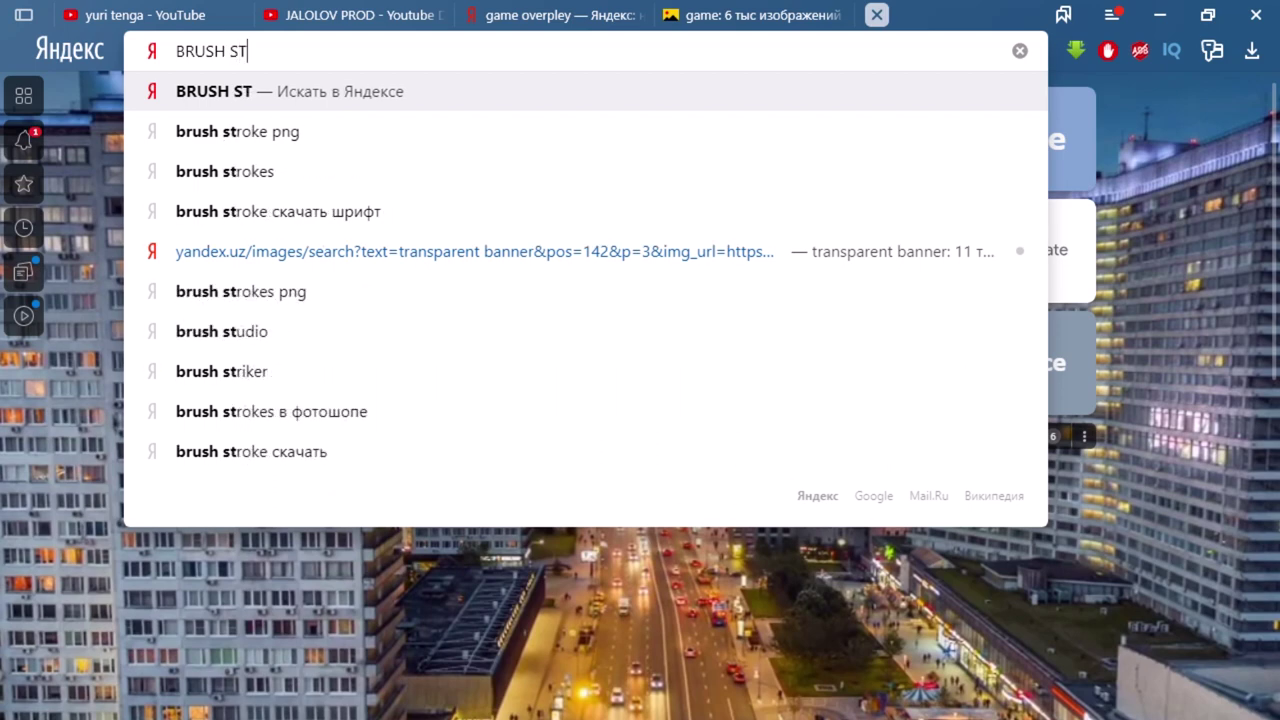
{"action": "key", "text": "BackSpace"}
{"action": "key", "text": "BackSpace"}
{"action": "type", "text": "TROKE"}
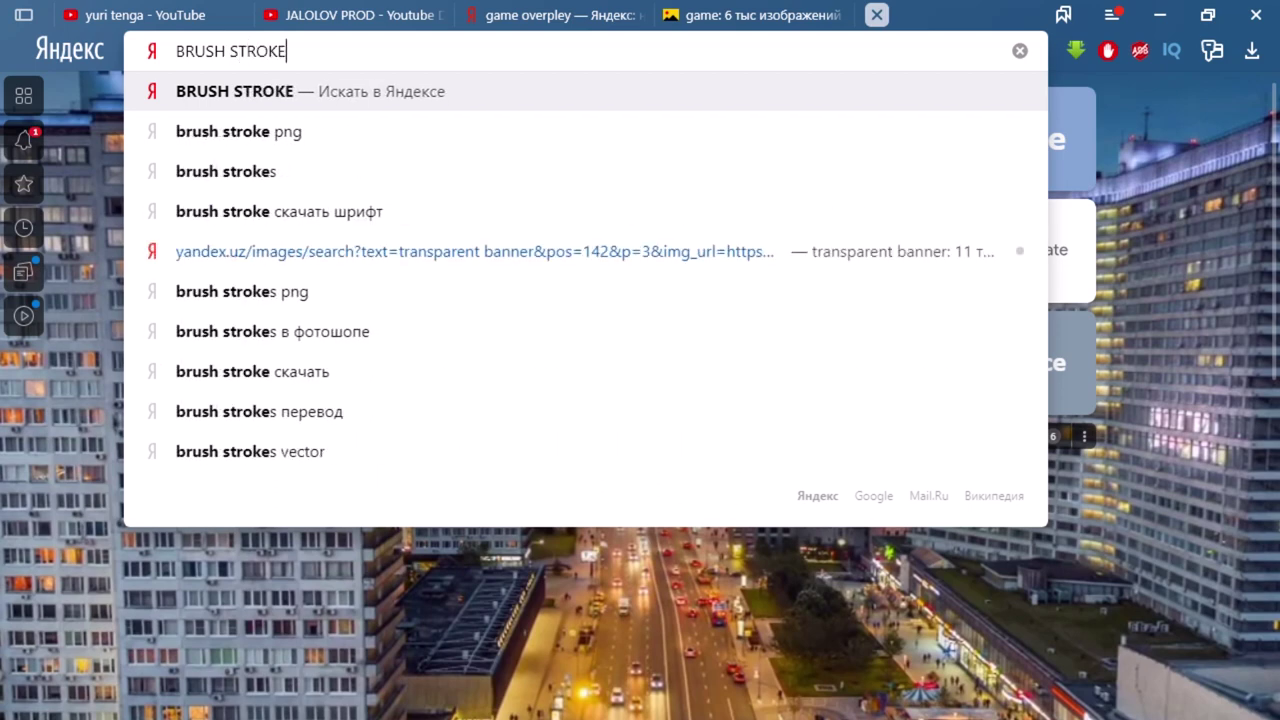
{"action": "key", "text": "Down"}
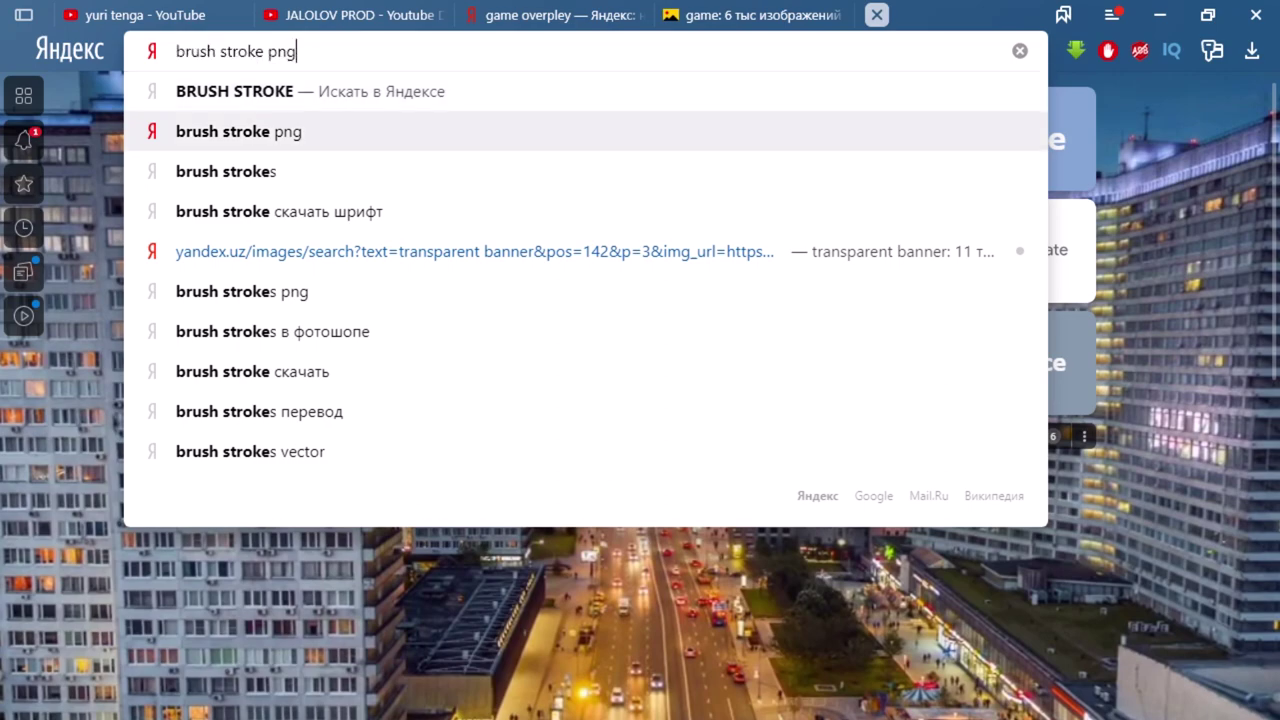
{"action": "key", "text": "Return"}
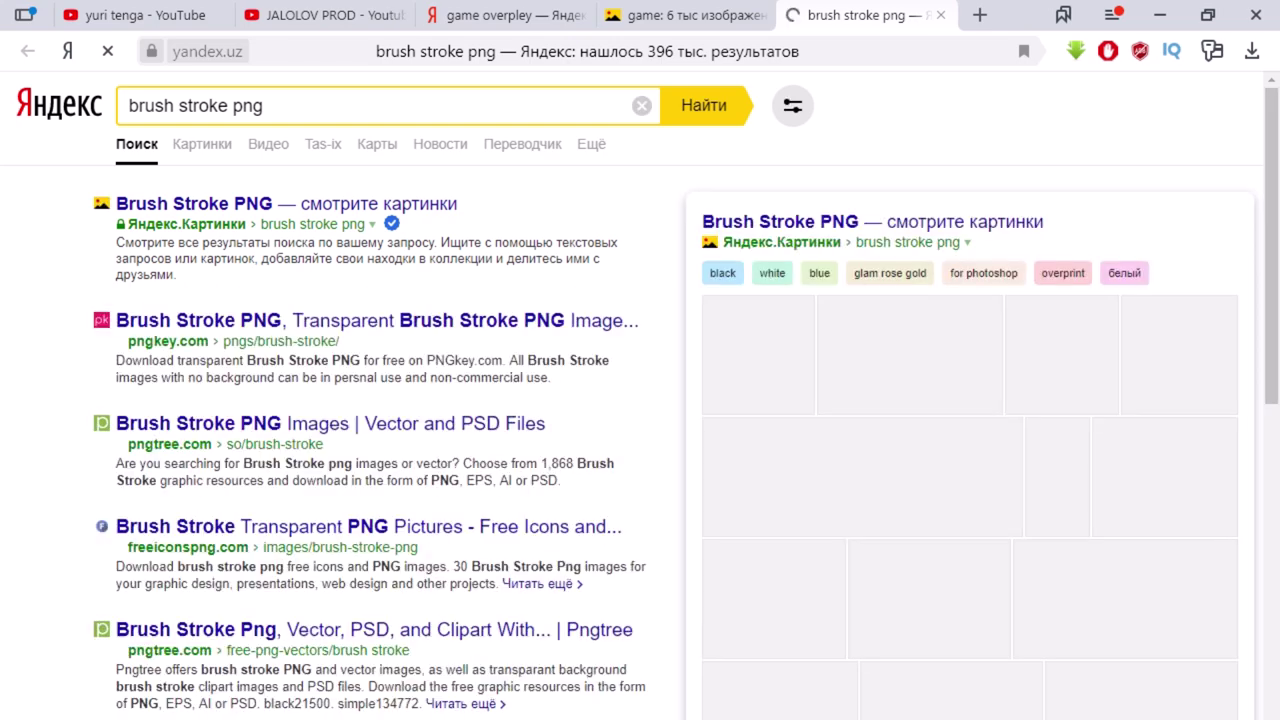
{"action": "left_click", "coordinate": [202, 144]}
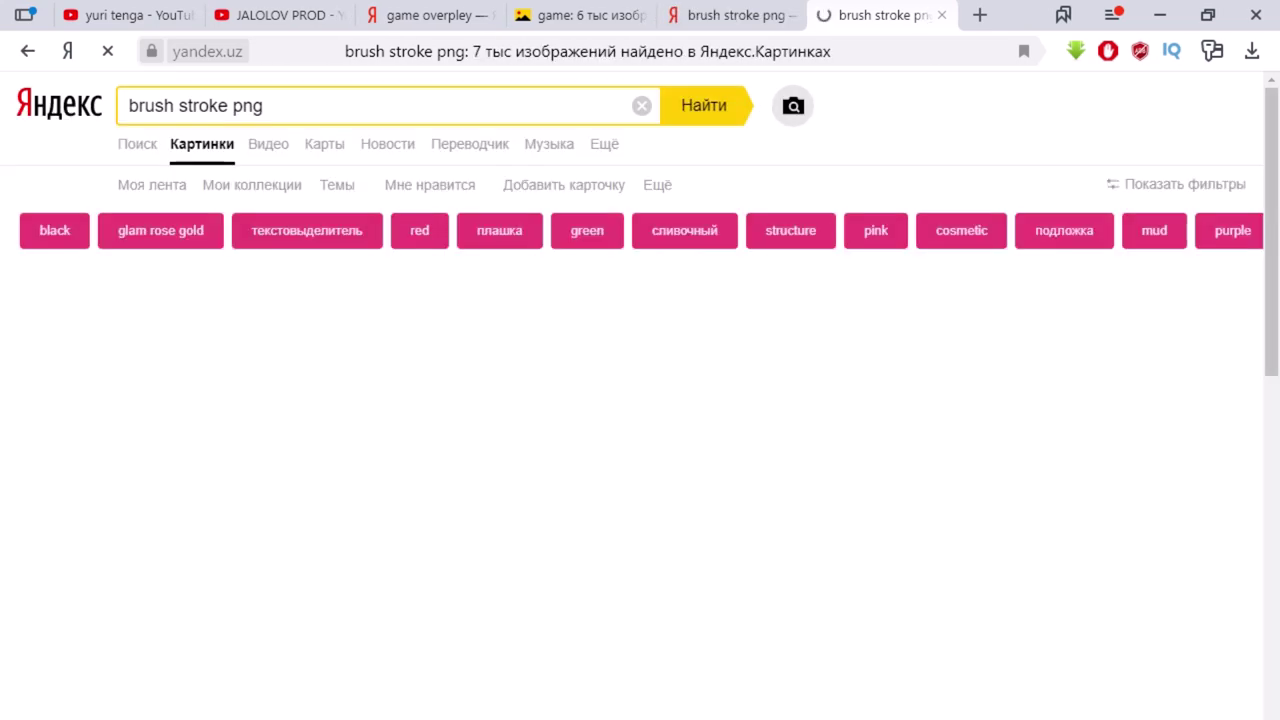
Step: Look through the image results for a wide black brush stroke and open the 2816×1265 one from ya-webdesign.com
{"action": "scroll", "coordinate": [620, 400], "scroll_direction": "down", "scroll_amount": 7}
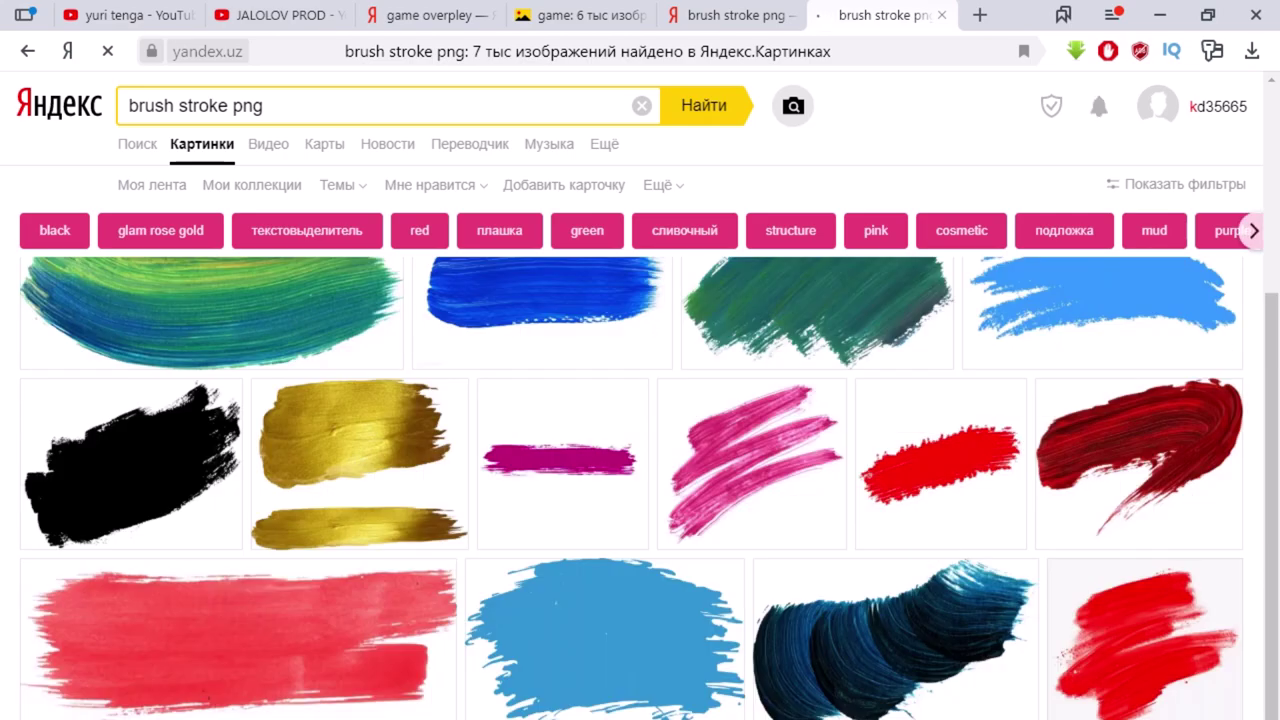
{"action": "scroll", "coordinate": [620, 460], "scroll_direction": "down", "scroll_amount": 2}
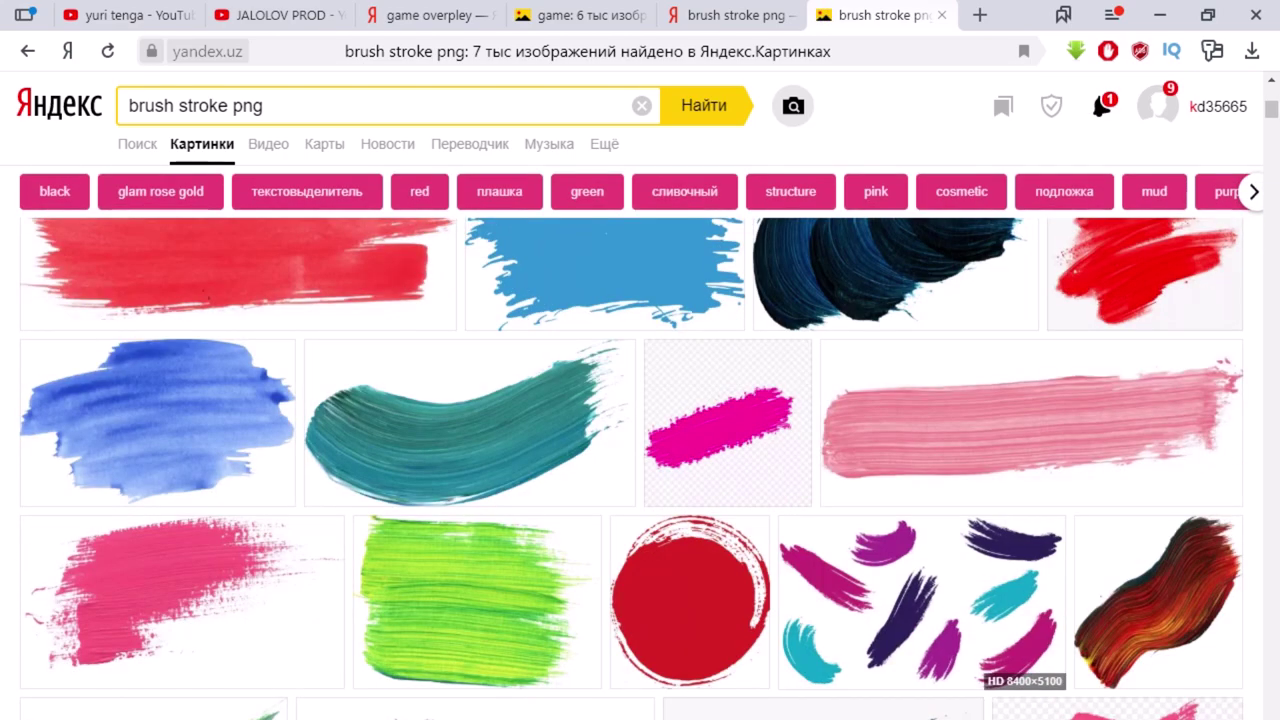
{"action": "scroll", "coordinate": [950, 450], "scroll_direction": "down", "scroll_amount": 2}
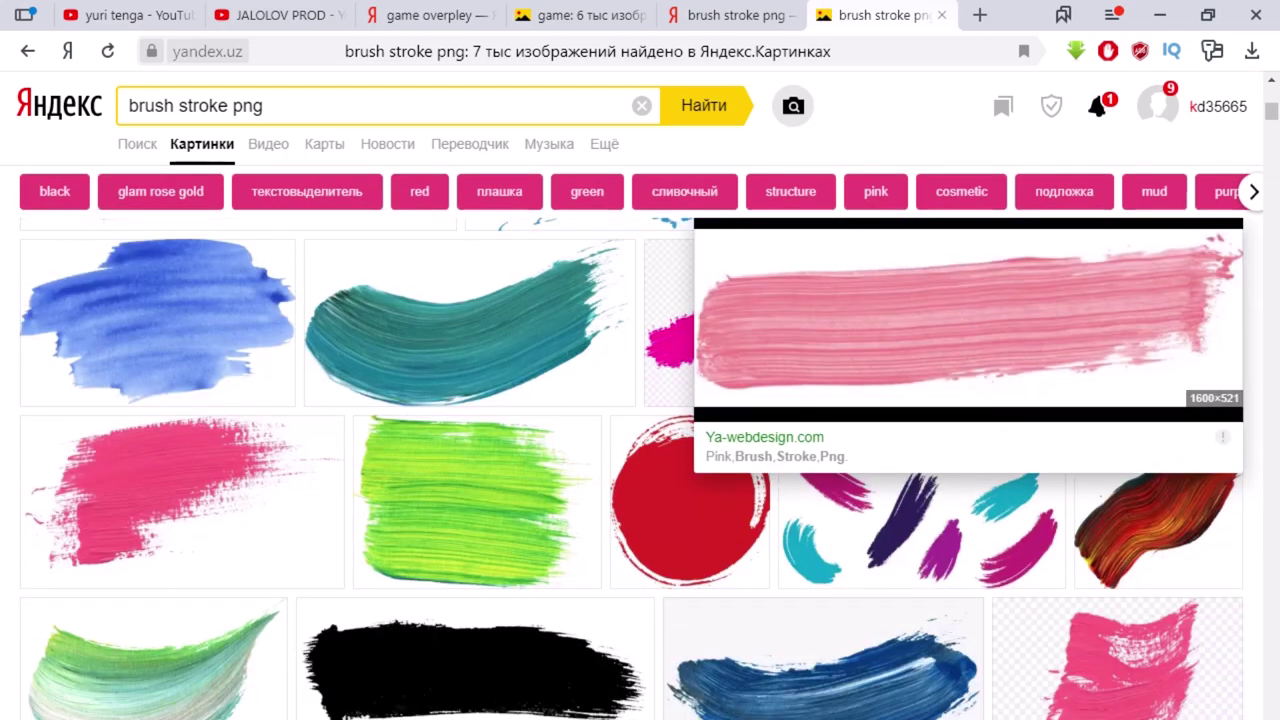
{"action": "scroll", "coordinate": [620, 460], "scroll_direction": "down", "scroll_amount": 4}
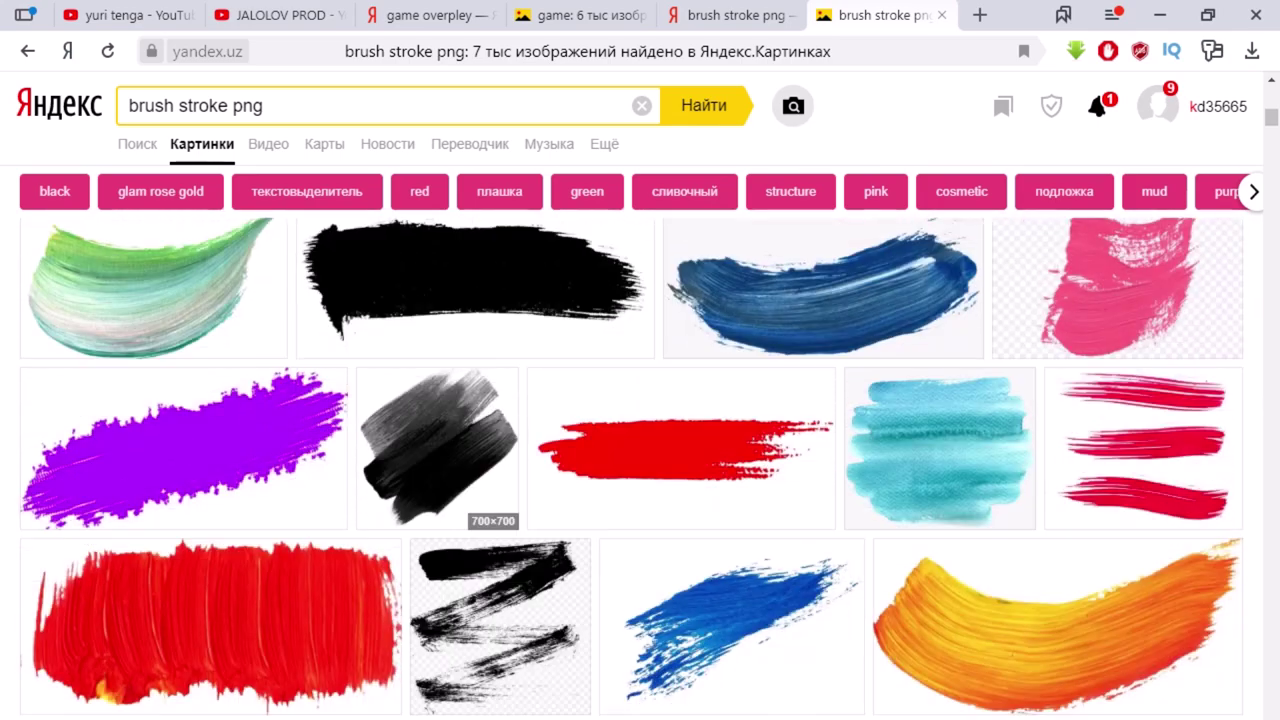
{"action": "scroll", "coordinate": [620, 460], "scroll_direction": "up", "scroll_amount": 2}
{"action": "mouse_move", "coordinate": [475, 478]}
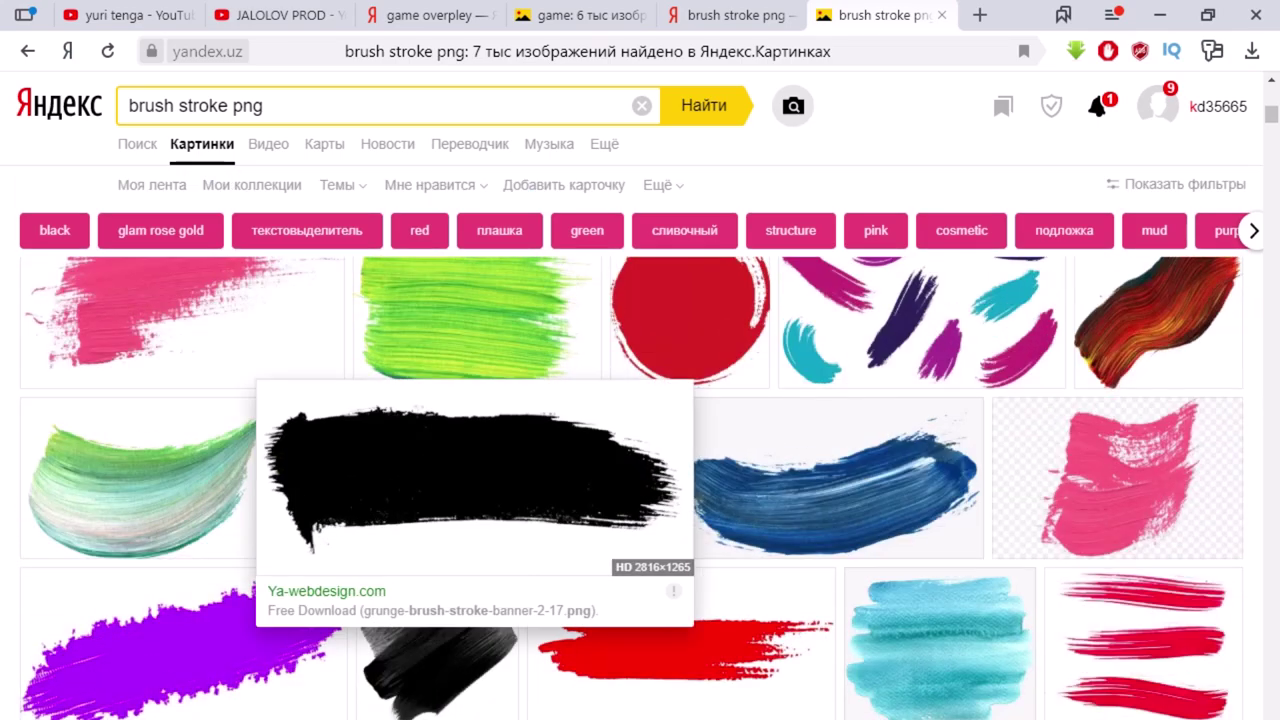
{"action": "left_click", "coordinate": [416, 432]}
{"action": "right_click", "coordinate": [416, 432]}
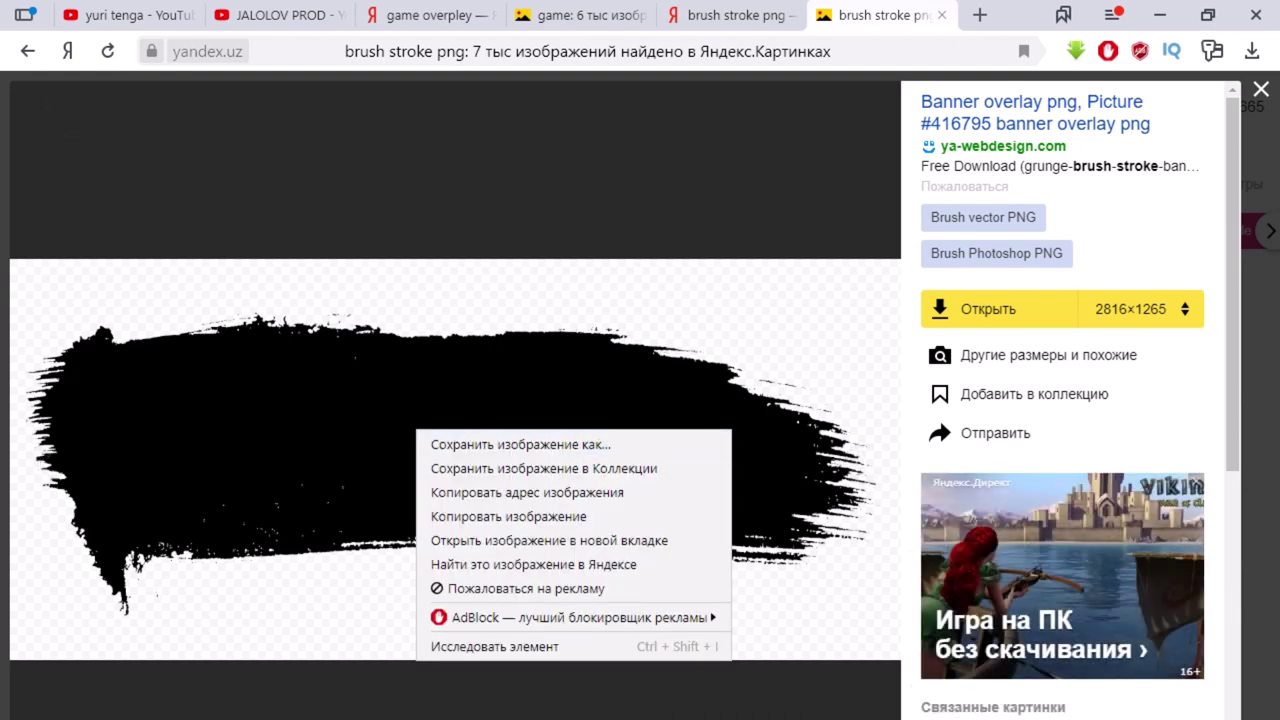
{"action": "key", "text": "Escape"}
{"action": "key", "text": "Right"}
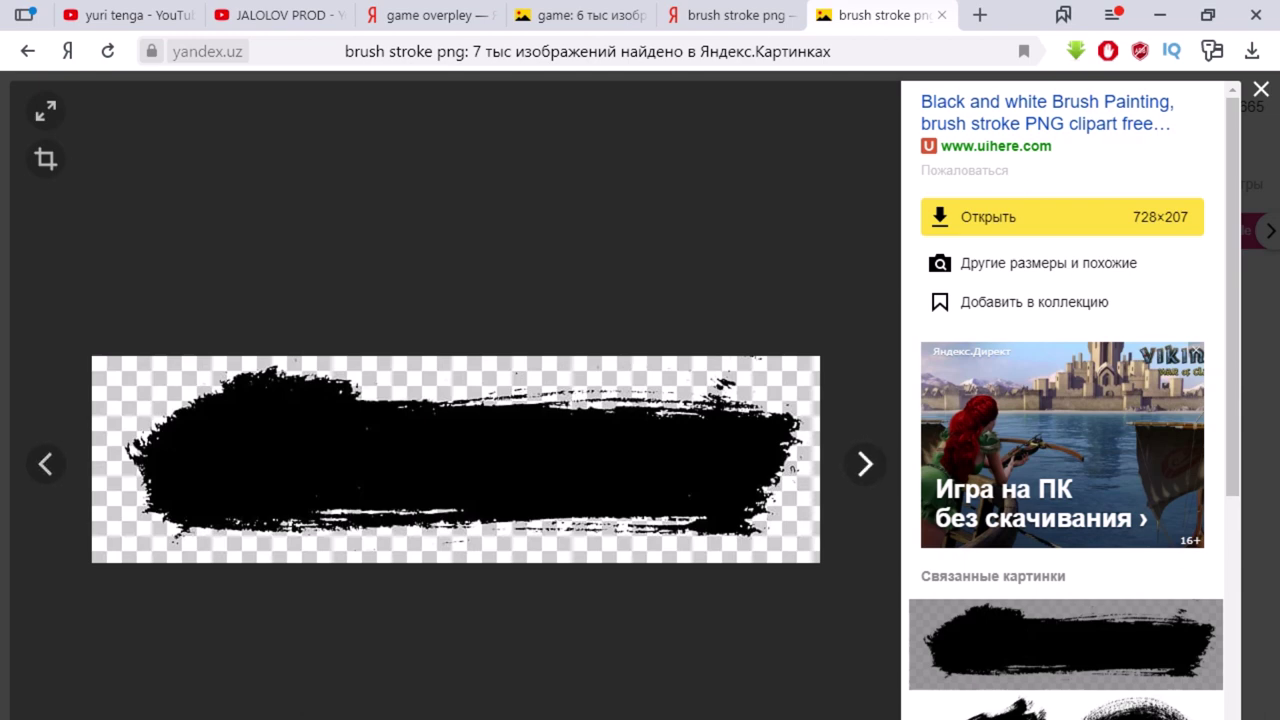
{"action": "right_click", "coordinate": [331, 428]}
{"action": "left_click", "coordinate": [430, 443]}
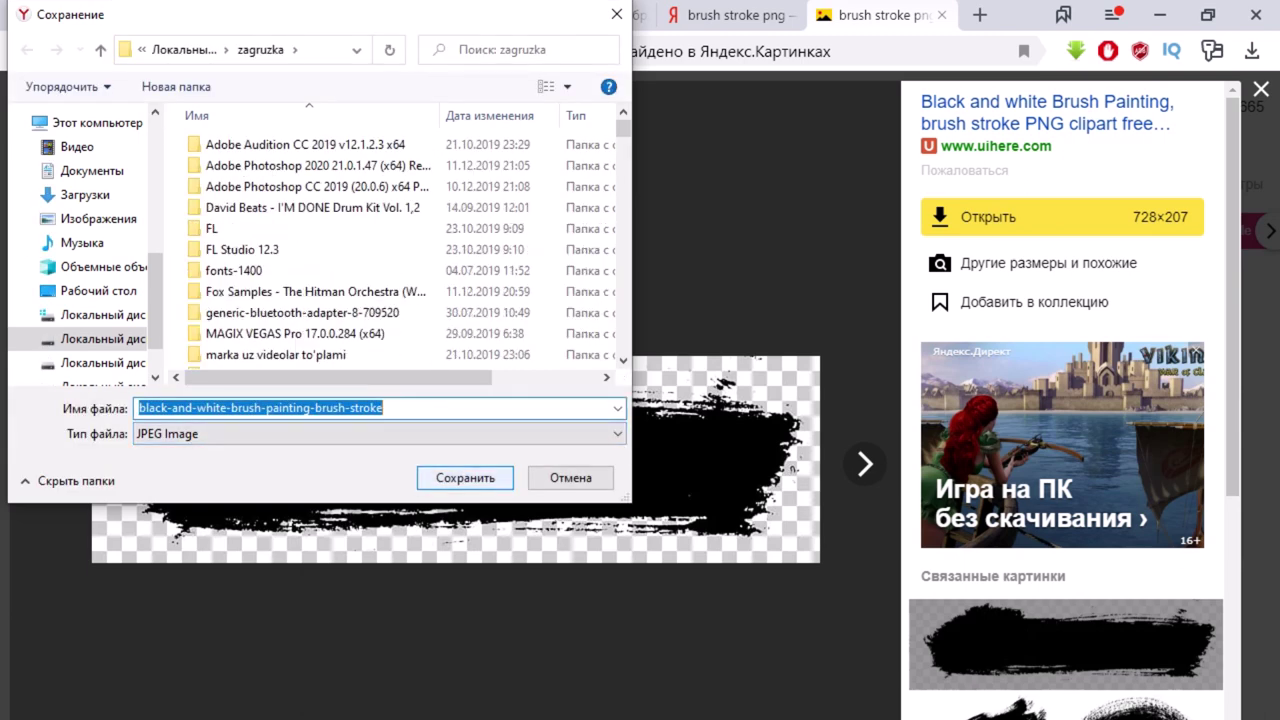
{"action": "left_click", "coordinate": [380, 434]}
{"action": "left_click", "coordinate": [571, 482]}
{"action": "left_click", "coordinate": [571, 479]}
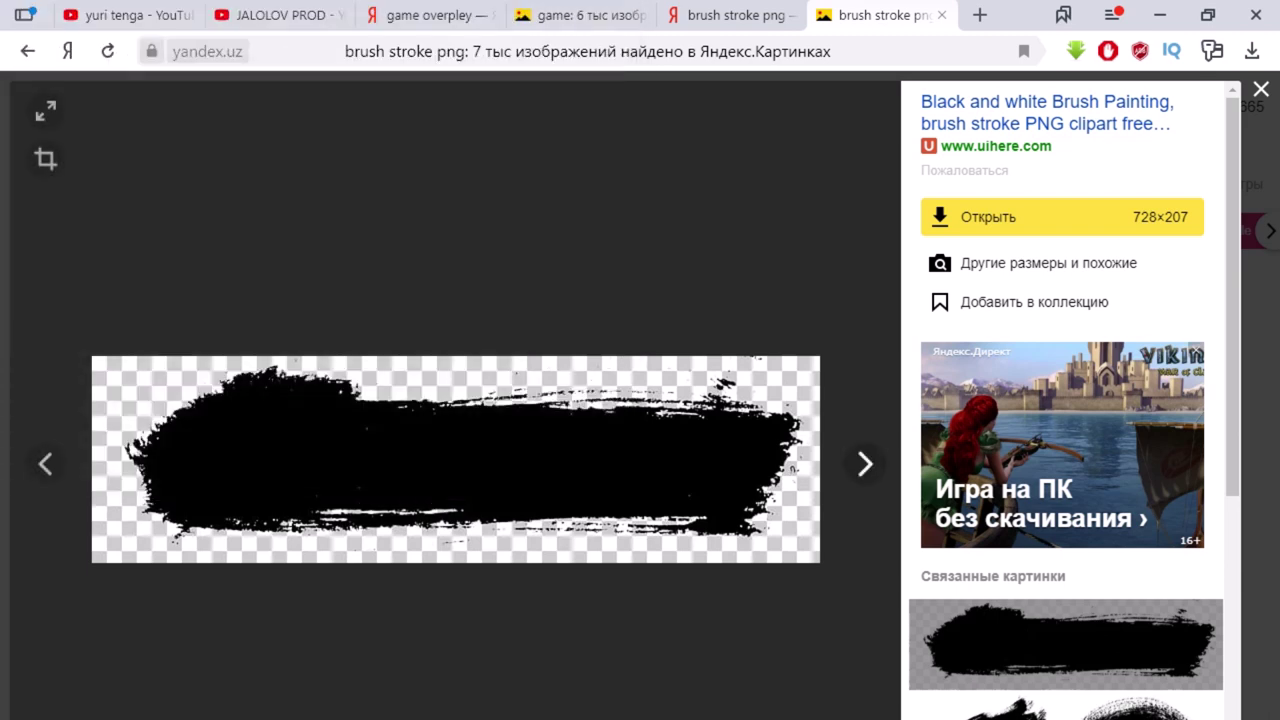
Step: Compare the neighbouring and related black brush strokes and open the long horizontal one with frayed ends
{"action": "left_click", "coordinate": [45, 464]}
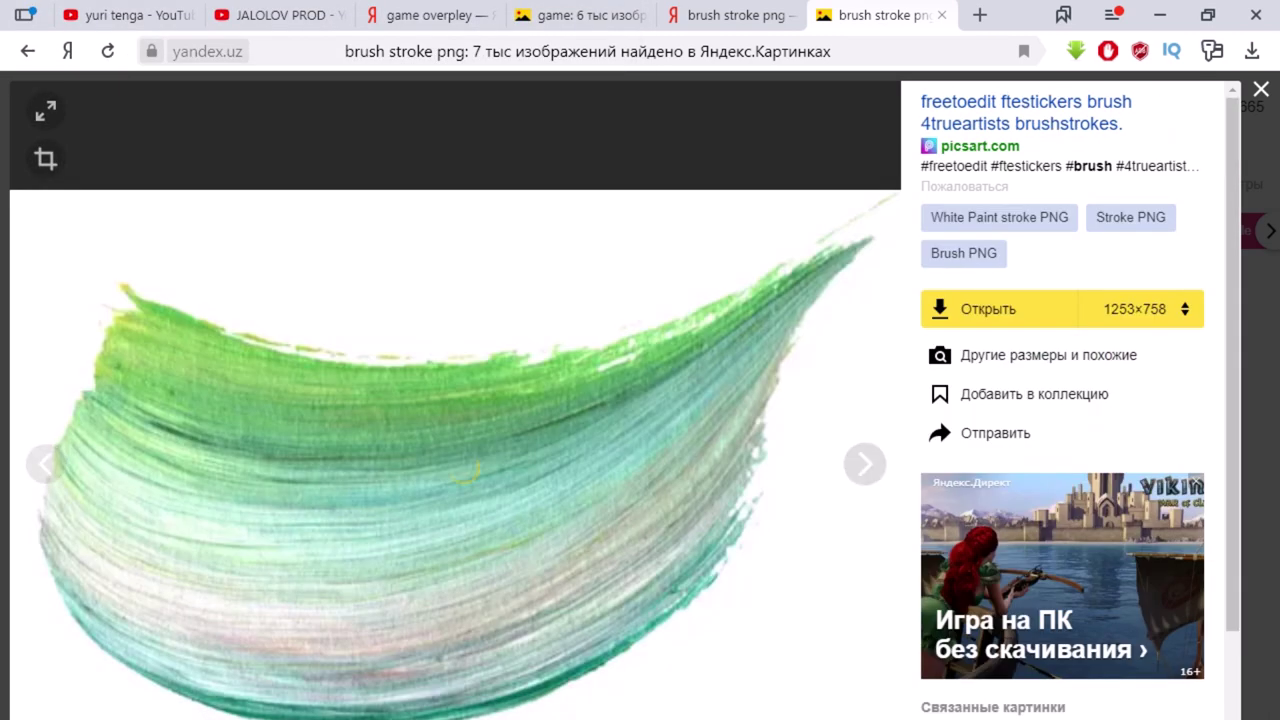
{"action": "key", "text": "Left"}
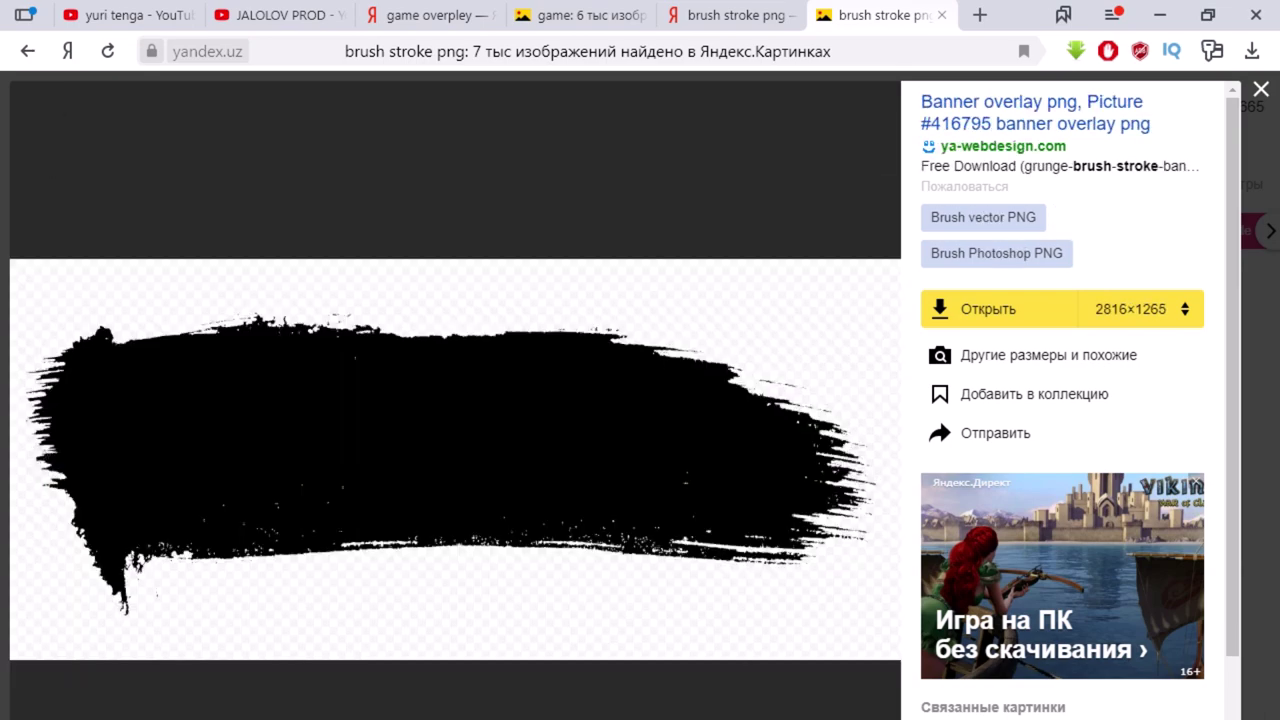
{"action": "scroll", "coordinate": [1070, 400], "scroll_direction": "down", "scroll_amount": 2}
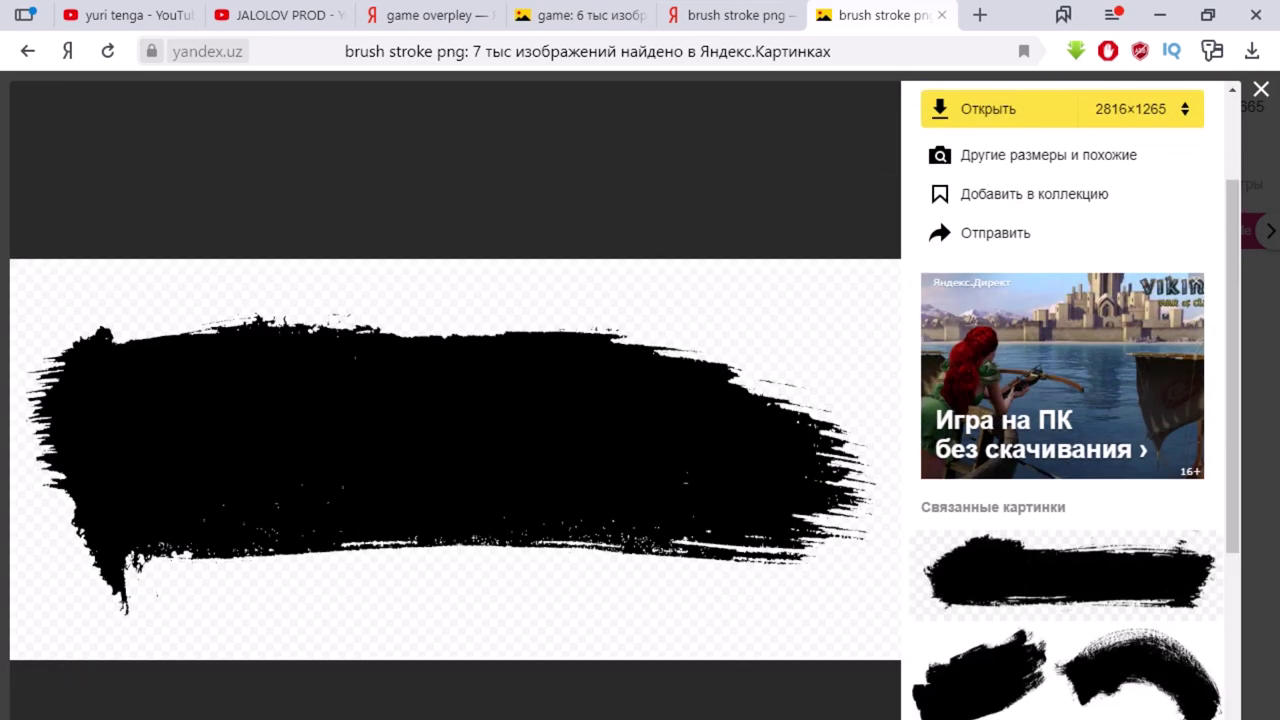
{"action": "left_click", "coordinate": [1066, 716]}
{"action": "left_click", "coordinate": [979, 641]}
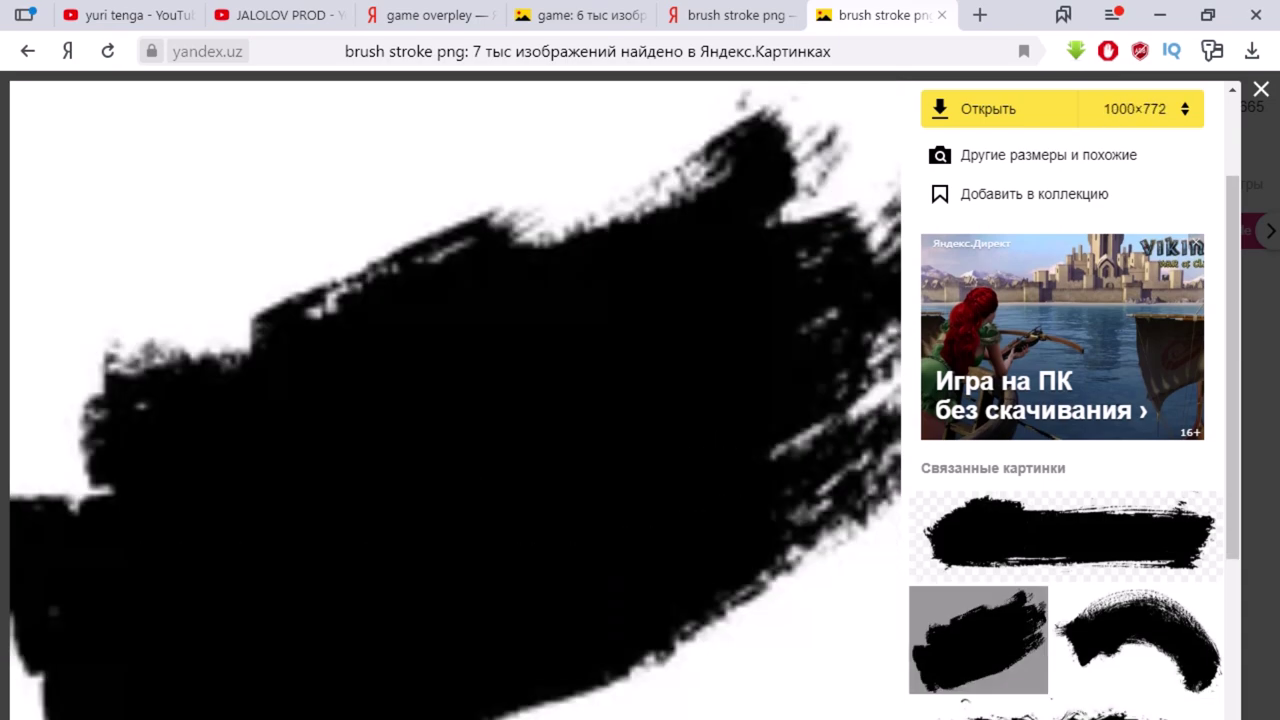
{"action": "left_click", "coordinate": [1066, 536]}
{"action": "left_click", "coordinate": [1137, 641]}
{"action": "left_click", "coordinate": [1066, 536]}
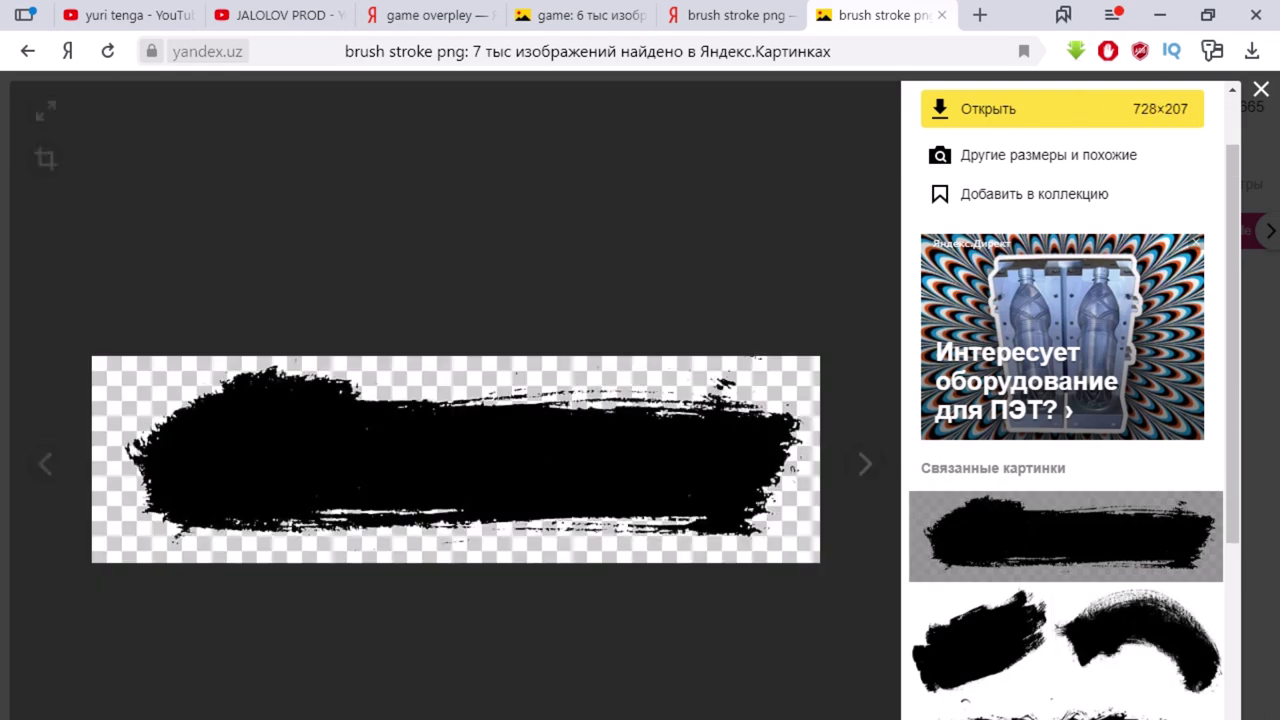
{"action": "right_click", "coordinate": [301, 546]}
{"action": "left_click", "coordinate": [865, 463]}
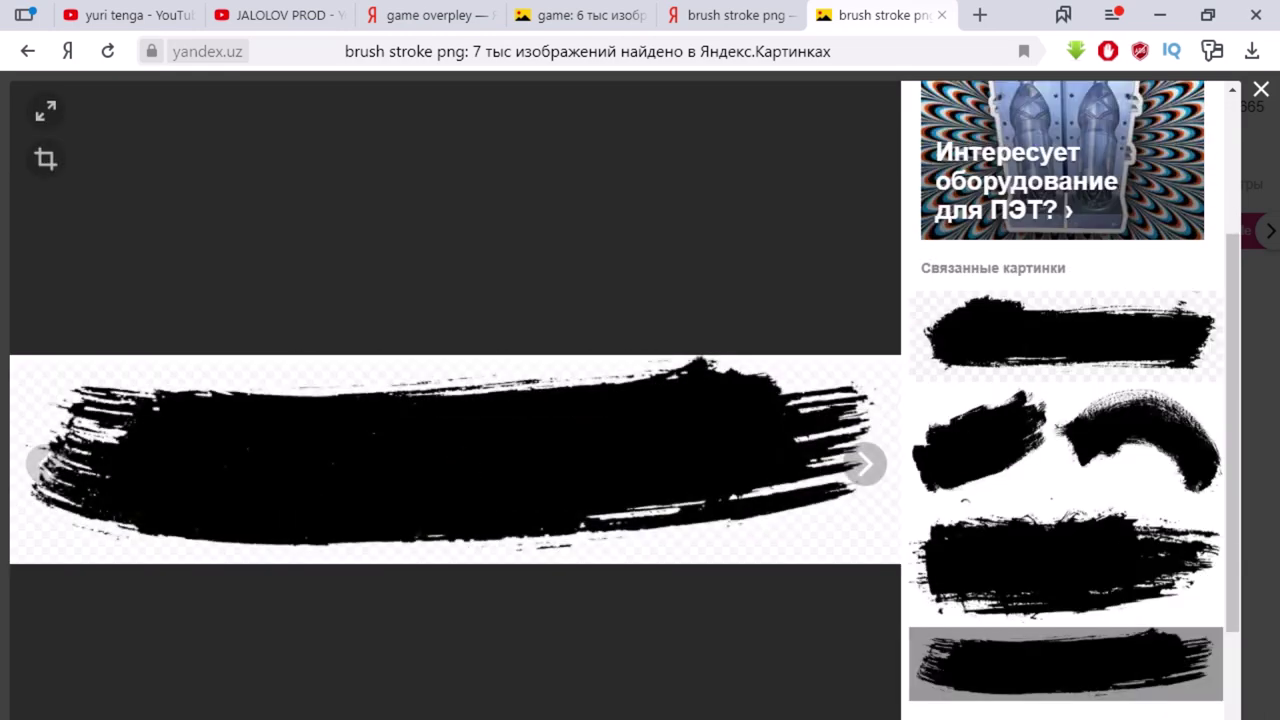
Step: Save the displayed black brush stroke as the PNG image grunge-brush-stroke-banner-2-22 in the zagruzka folder
{"action": "right_click", "coordinate": [462, 438]}
{"action": "left_click", "coordinate": [520, 455]}
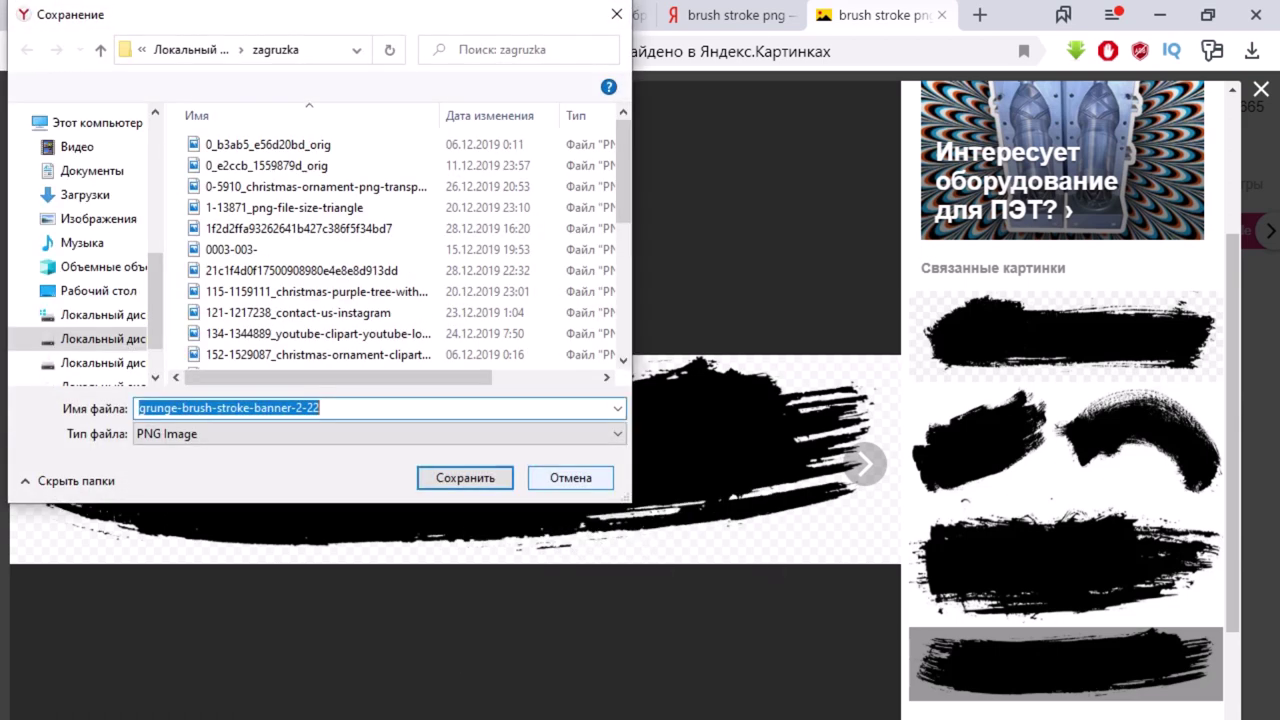
{"action": "left_click", "coordinate": [570, 478]}
{"action": "key", "text": "Escape"}
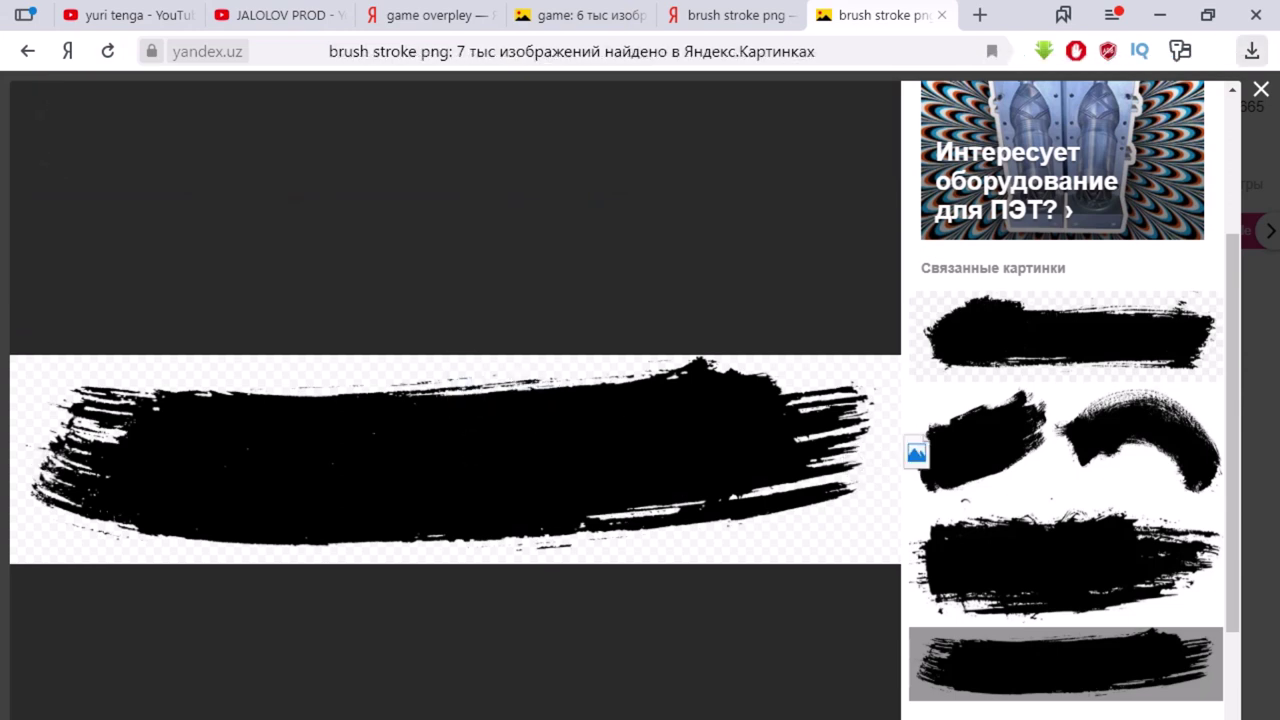
Step: Place the downloaded brush stroke image in the banner behind the channel name, scaled to about 47.3% and centred on the text
{"action": "mouse_move", "coordinate": [1005, 170]}
{"action": "left_mouse_down"}
{"action": "mouse_move", "coordinate": [907, 242]}
{"action": "mouse_move", "coordinate": [974, 131]}
{"action": "mouse_move", "coordinate": [985, 168]}
{"action": "mouse_move", "coordinate": [688, 488]}
{"action": "mouse_move", "coordinate": [640, 719]}
{"action": "left_mouse_up"}
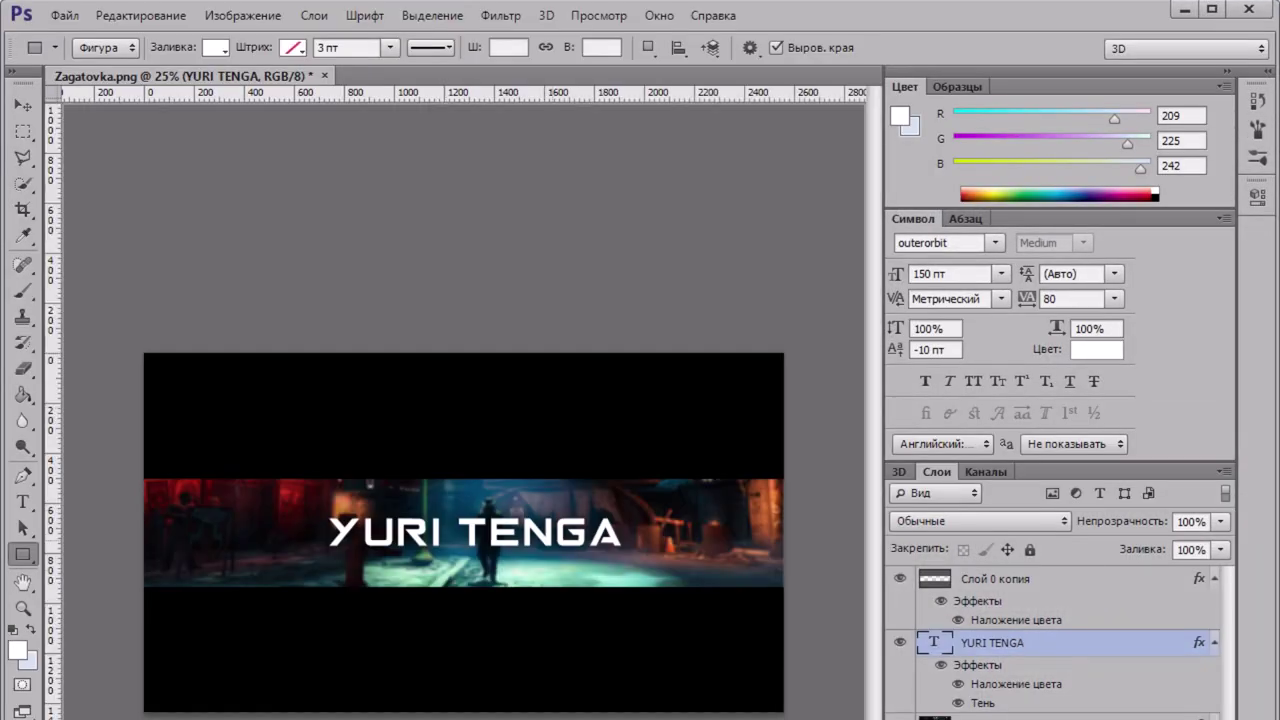
{"action": "left_click_drag", "start_coordinate": [460, 530], "coordinate": [460, 530]}
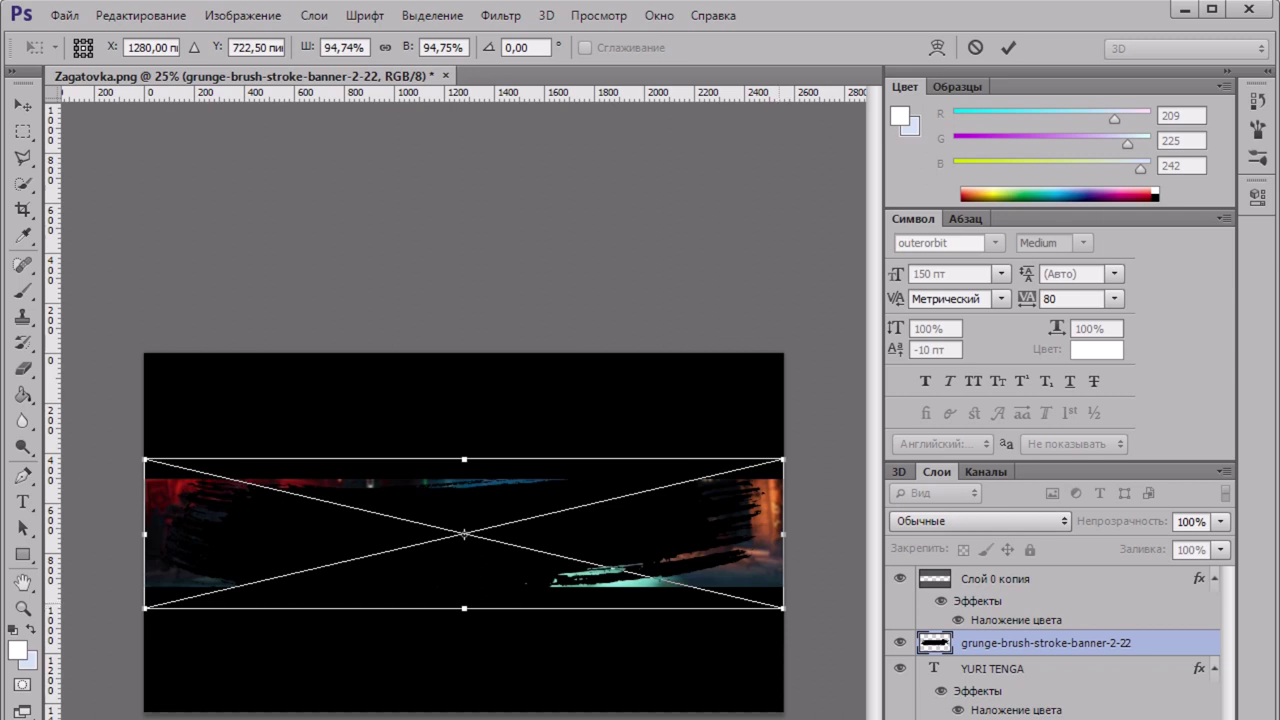
{"action": "mouse_move", "coordinate": [783, 608]}
{"action": "left_mouse_down"}
{"action": "mouse_move", "coordinate": [421, 522]}
{"action": "mouse_move", "coordinate": [587, 536]}
{"action": "left_mouse_up"}
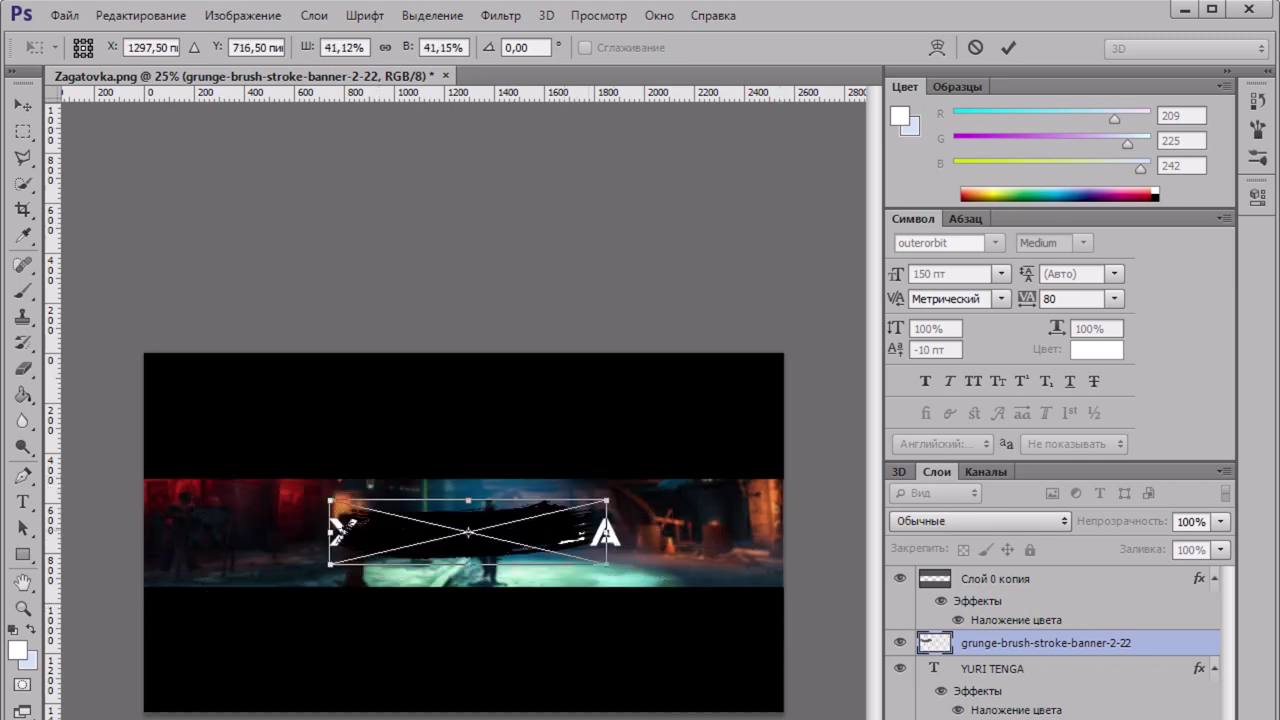
{"action": "left_click_drag", "start_coordinate": [638, 572], "coordinate": [636, 571]}
{"action": "left_click_drag", "start_coordinate": [602, 552], "coordinate": [634, 572]}
{"action": "mouse_move", "coordinate": [570, 526]}
{"action": "left_mouse_down"}
{"action": "mouse_move", "coordinate": [562, 537]}
{"action": "mouse_move", "coordinate": [562, 524]}
{"action": "mouse_move", "coordinate": [627, 531]}
{"action": "left_mouse_up"}
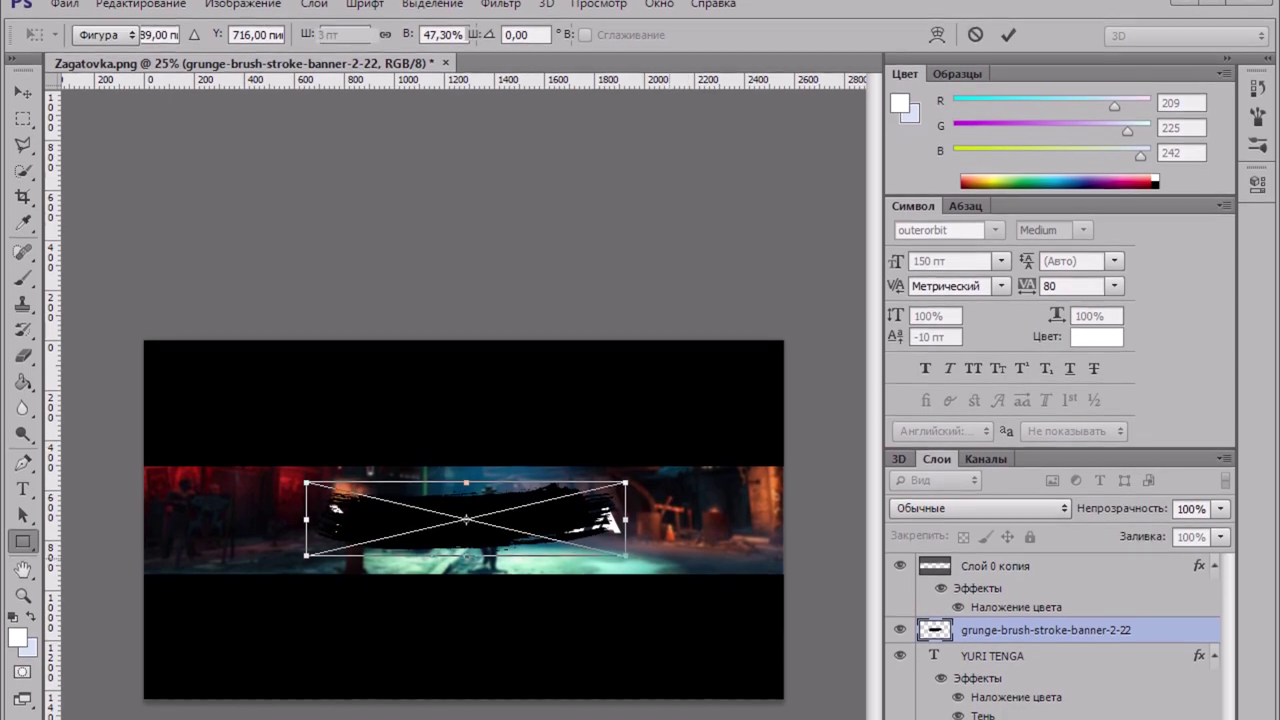
{"action": "key", "text": "Return"}
{"action": "left_click_drag", "start_coordinate": [1045, 630], "coordinate": [1045, 719]}
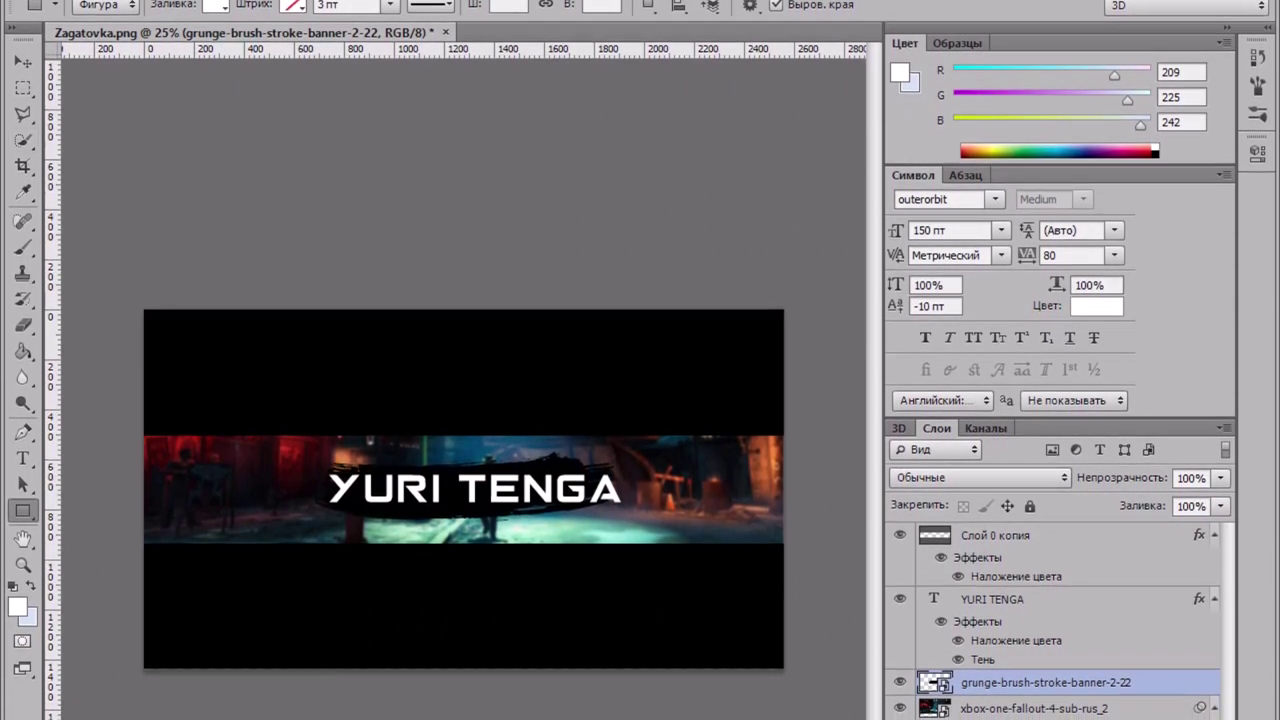
Step: Hide the channel name layer and select the outline of the black brush stroke
{"action": "left_click", "coordinate": [900, 597]}
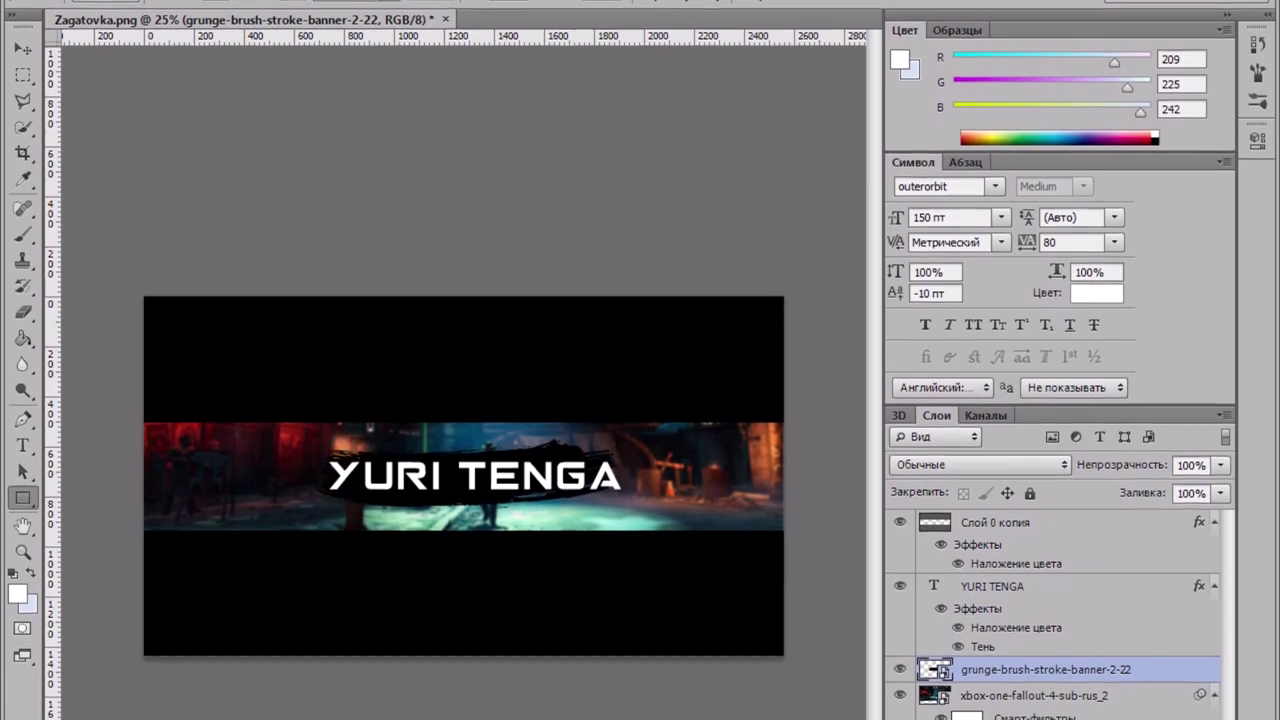
{"action": "left_click", "coordinate": [23, 126]}
{"action": "left_click", "coordinate": [935, 661], "text": "ctrl"}
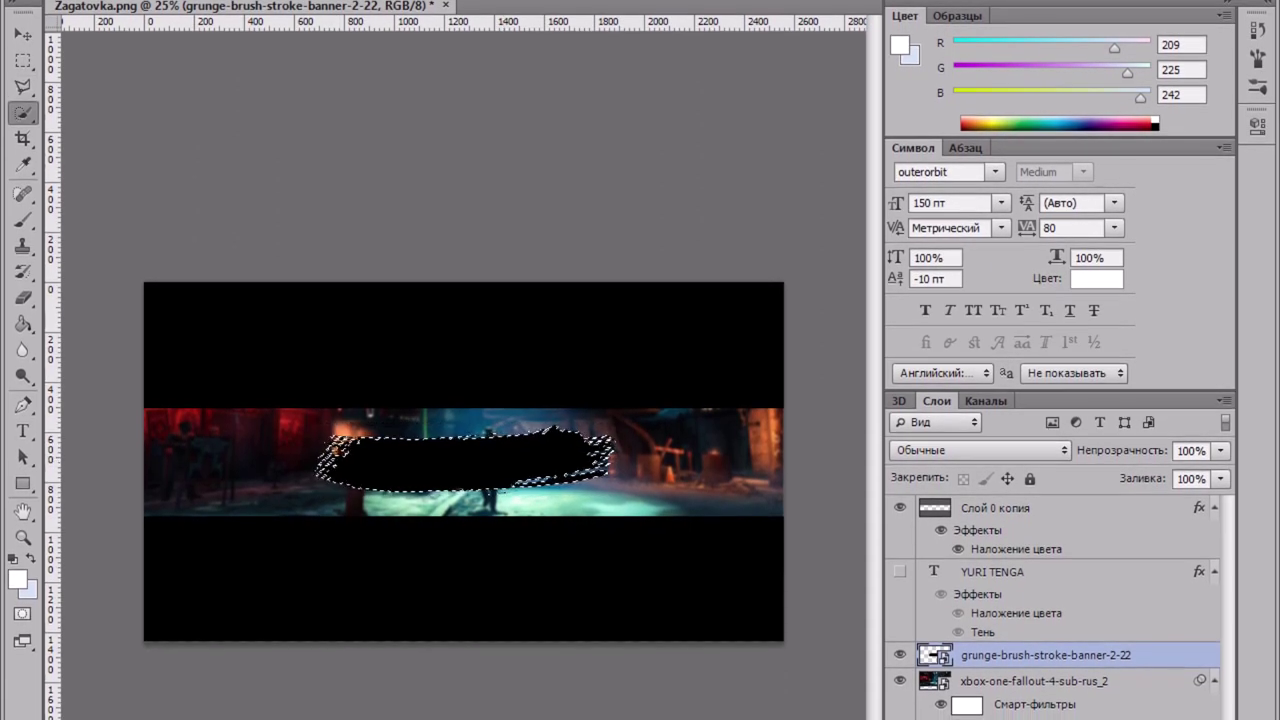
{"action": "key", "text": "m"}
{"action": "key", "text": "w"}
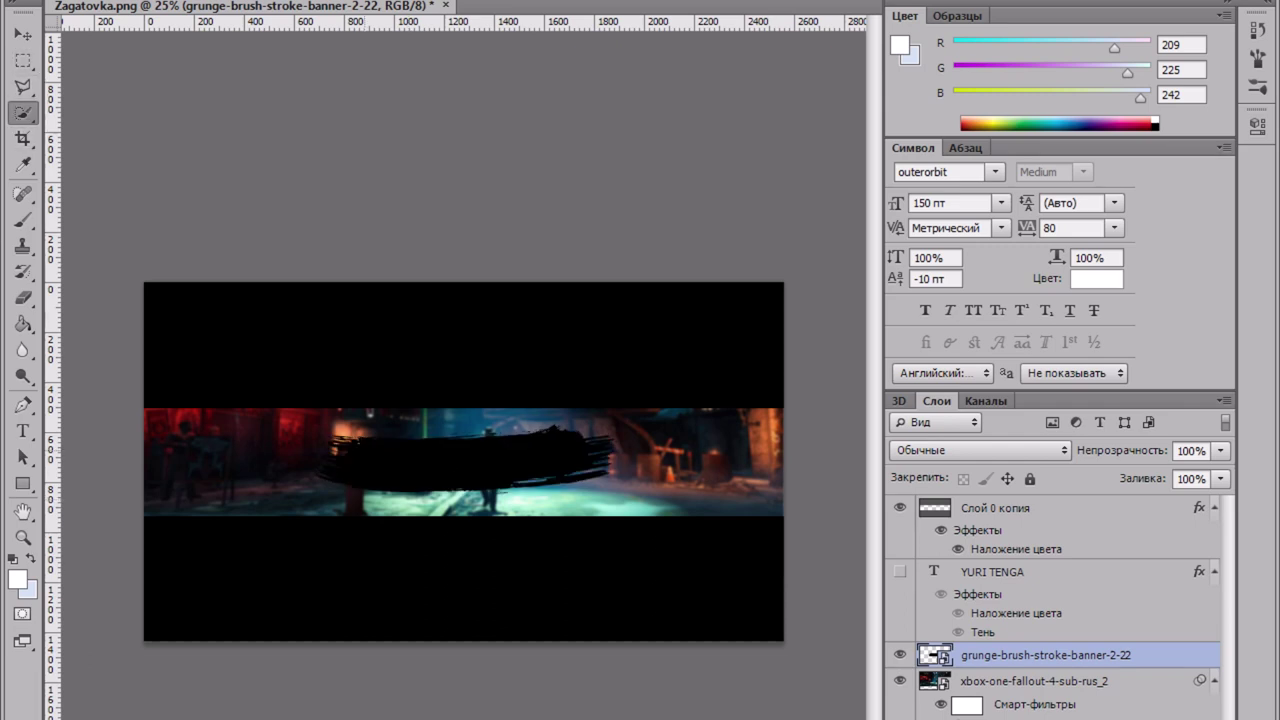
{"action": "left_click", "coordinate": [487, 458]}
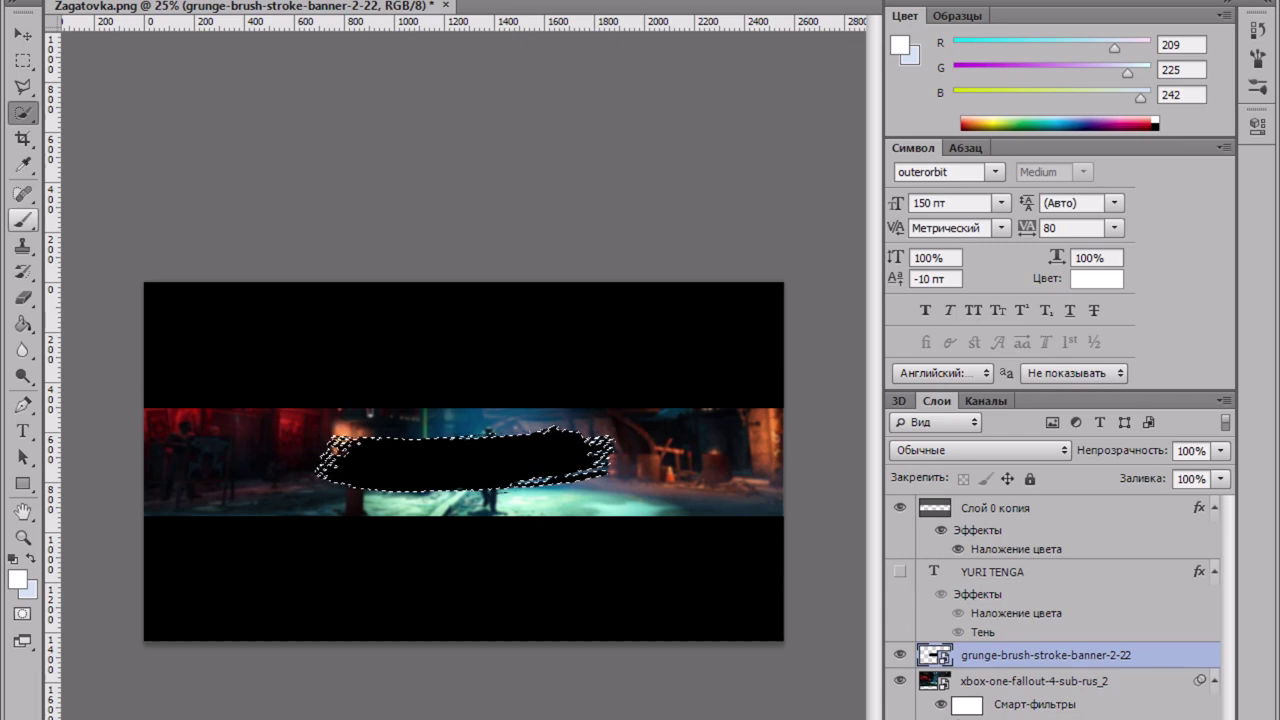
Step: Activate the Brush tool and set the foreground colour to red c62c1d
{"action": "key", "text": "b"}
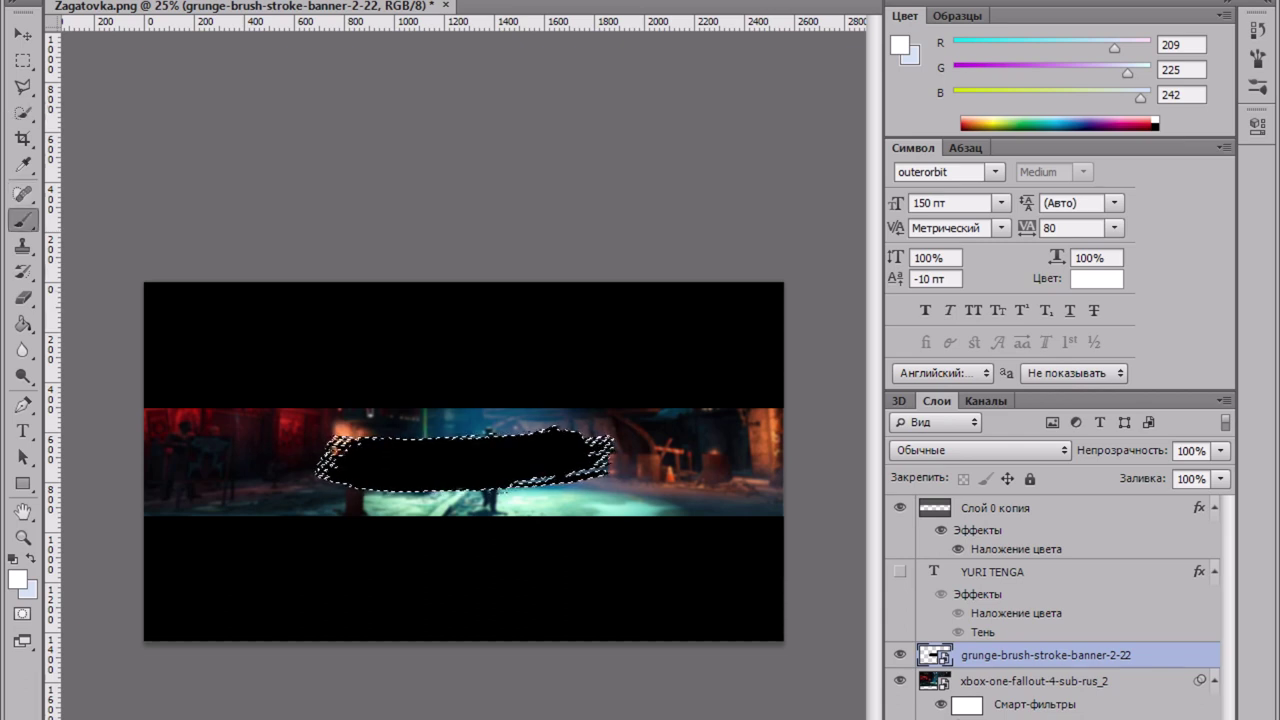
{"action": "key", "text": "i"}
{"action": "left_click", "coordinate": [17, 579]}
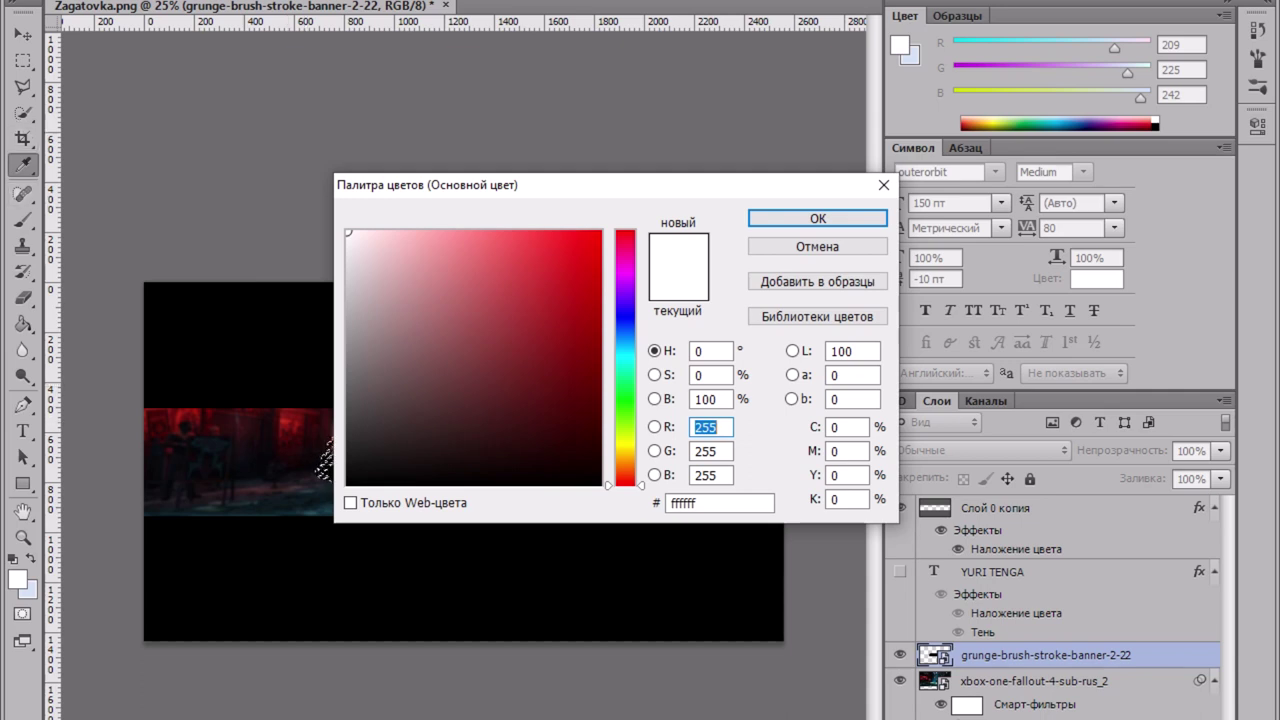
{"action": "left_click", "coordinate": [23, 220]}
{"action": "left_click", "coordinate": [818, 247]}
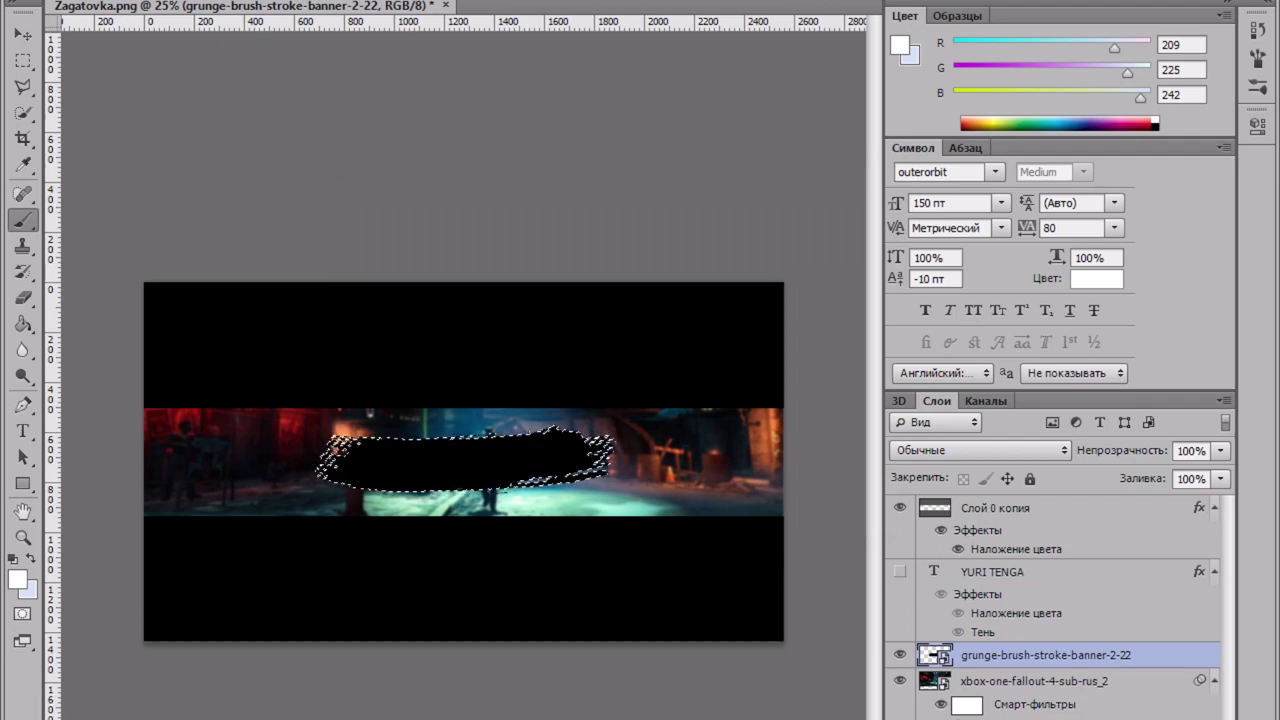
{"action": "left_click", "coordinate": [18, 579]}
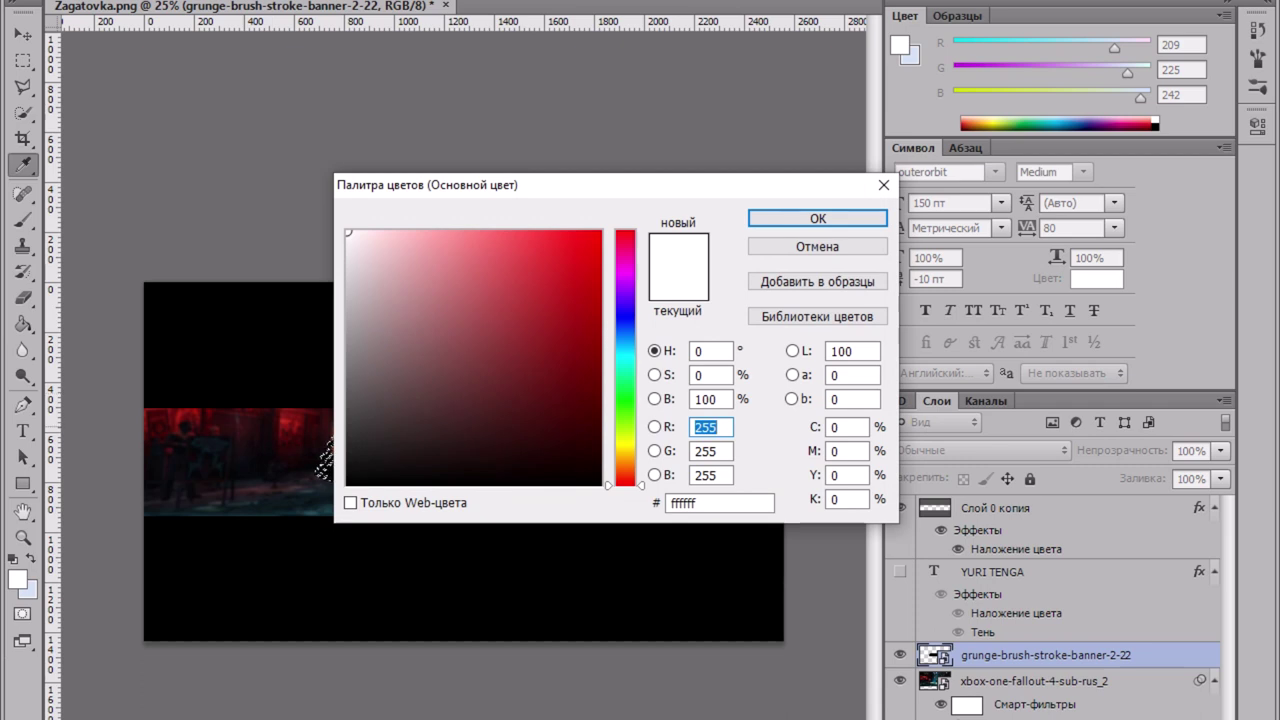
{"action": "left_click", "coordinate": [563, 287]}
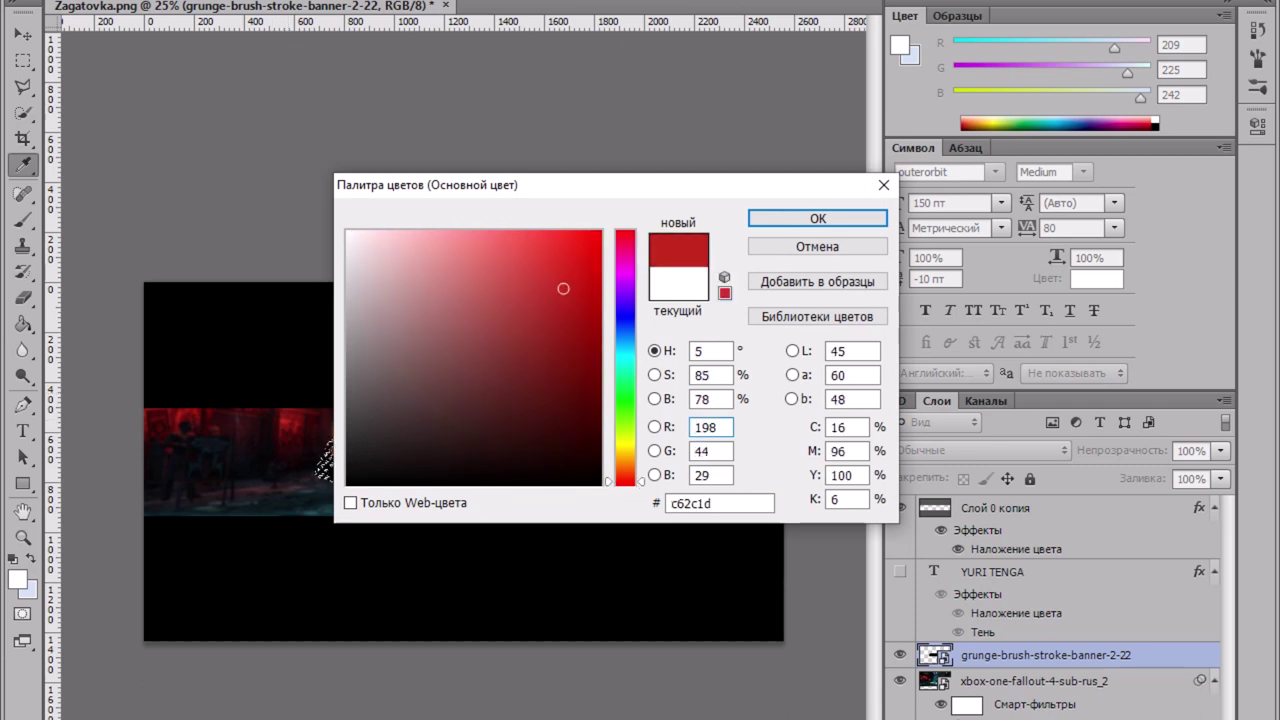
{"action": "left_click", "coordinate": [818, 218]}
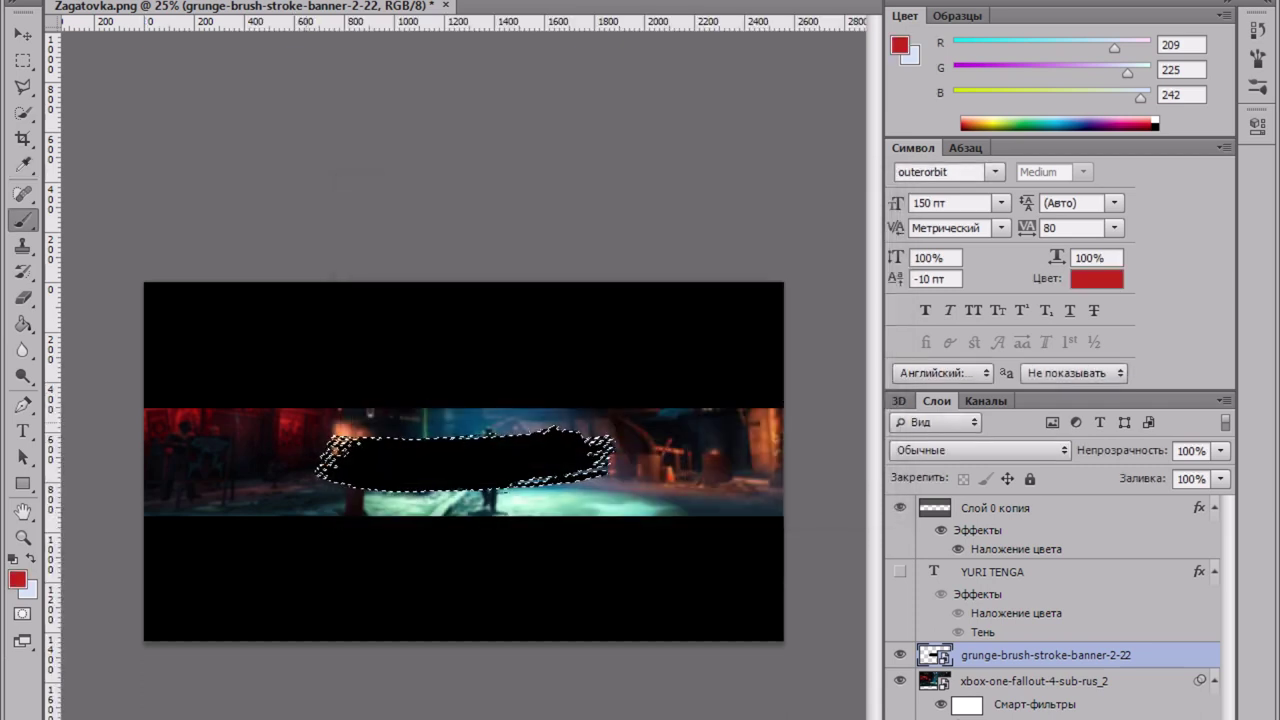
Step: Rasterize the brush stroke smart object to make it paintable
{"action": "left_click", "coordinate": [500, 460]}
{"action": "left_click", "coordinate": [709, 318]}
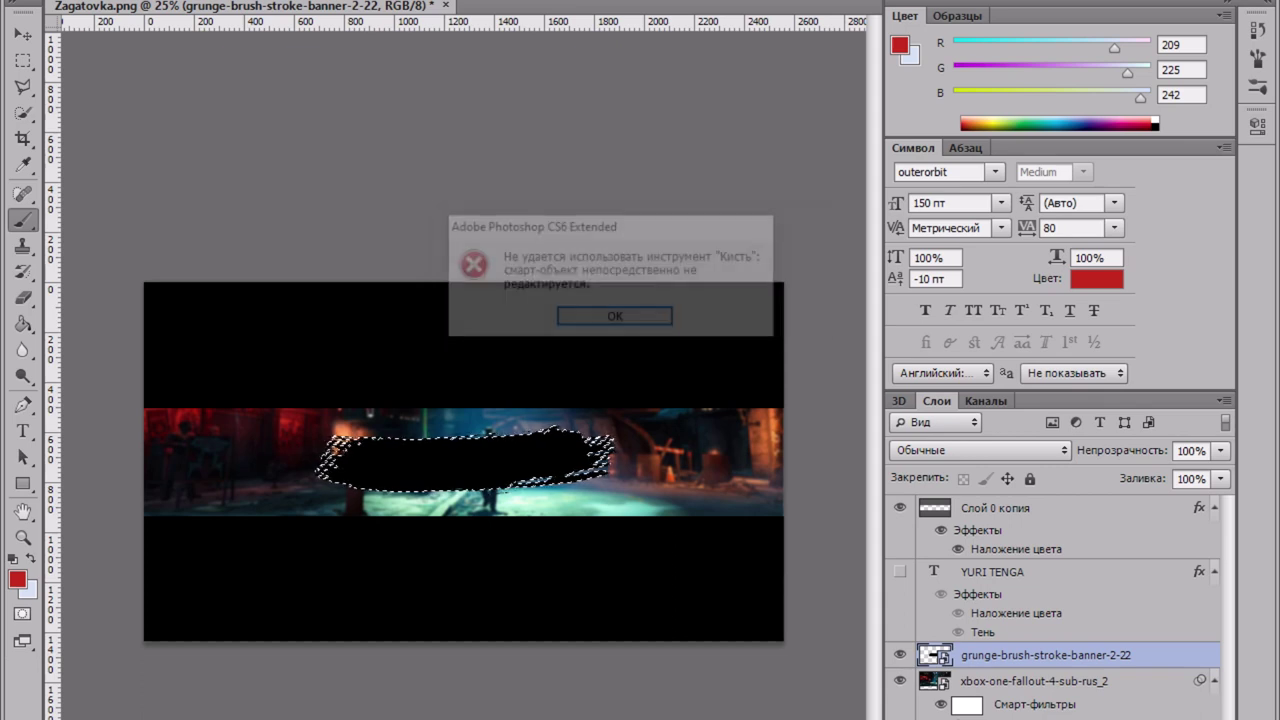
{"action": "key", "text": "Return"}
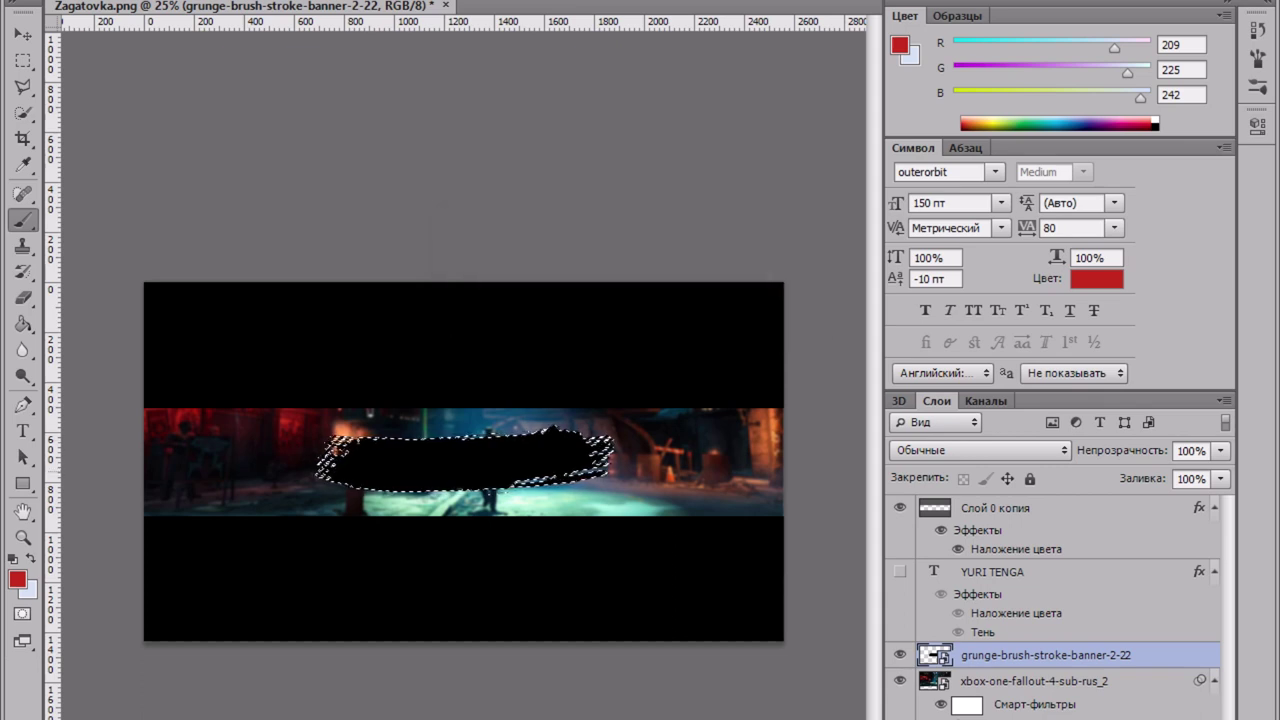
{"action": "left_click", "coordinate": [367, 448]}
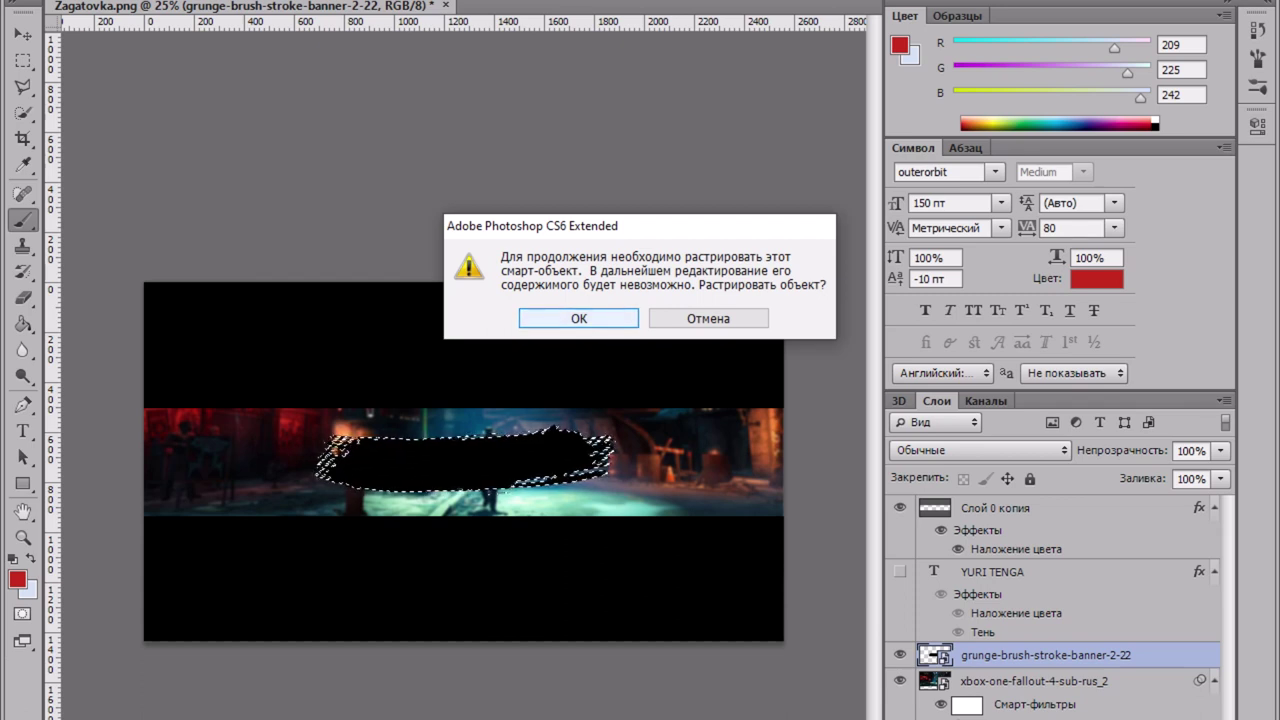
{"action": "key", "text": "Return"}
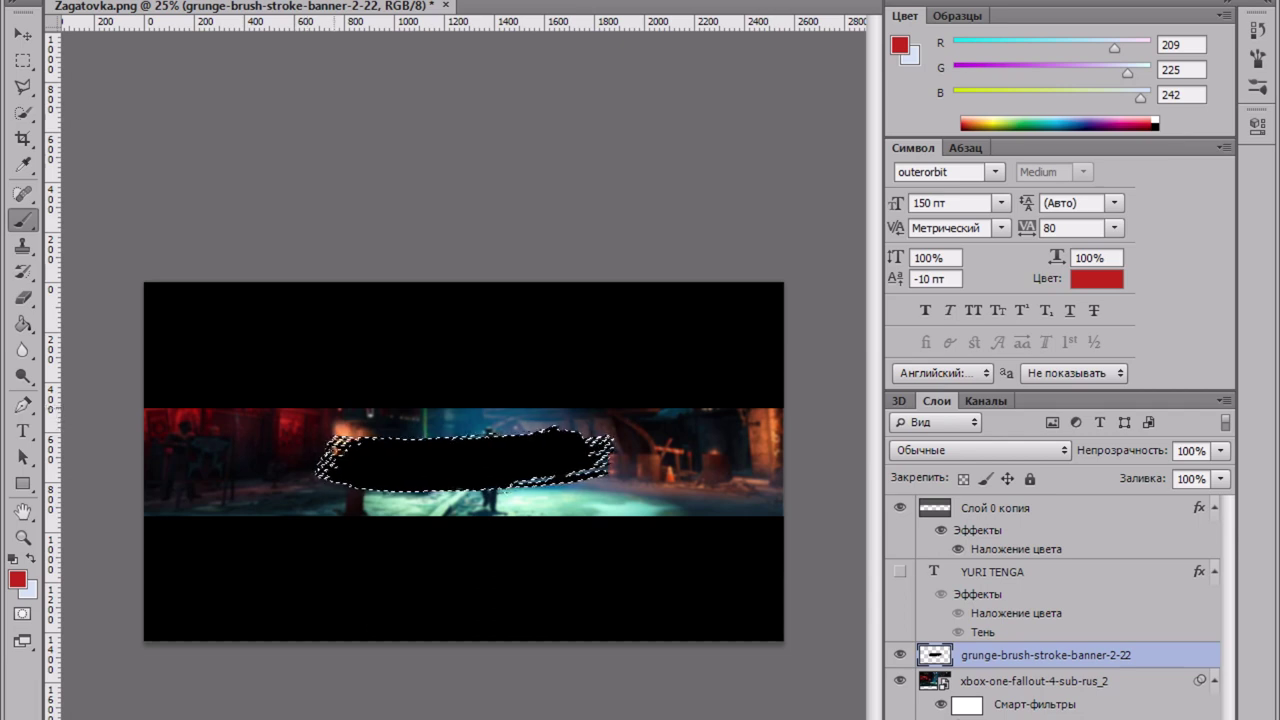
Step: Paint a soft red tint over the left end of the selected brush stroke with a large soft brush
{"action": "right_click", "coordinate": [315, 470]}
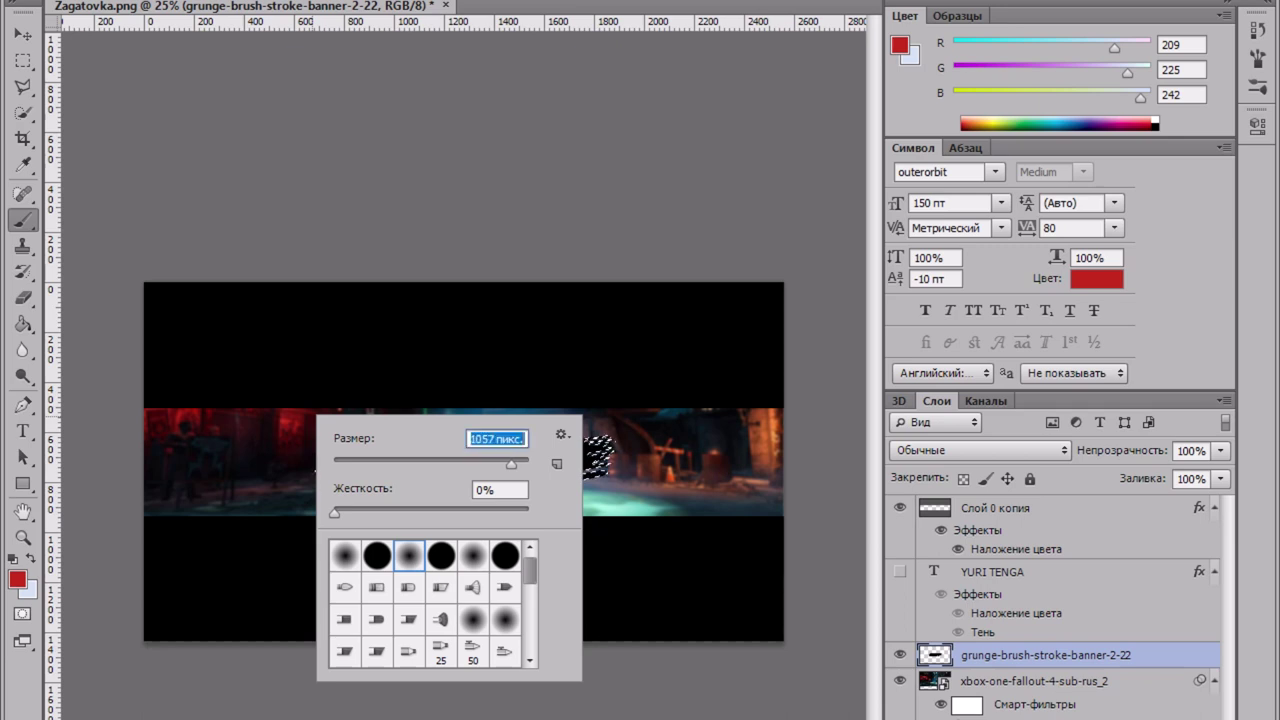
{"action": "key", "text": "Return"}
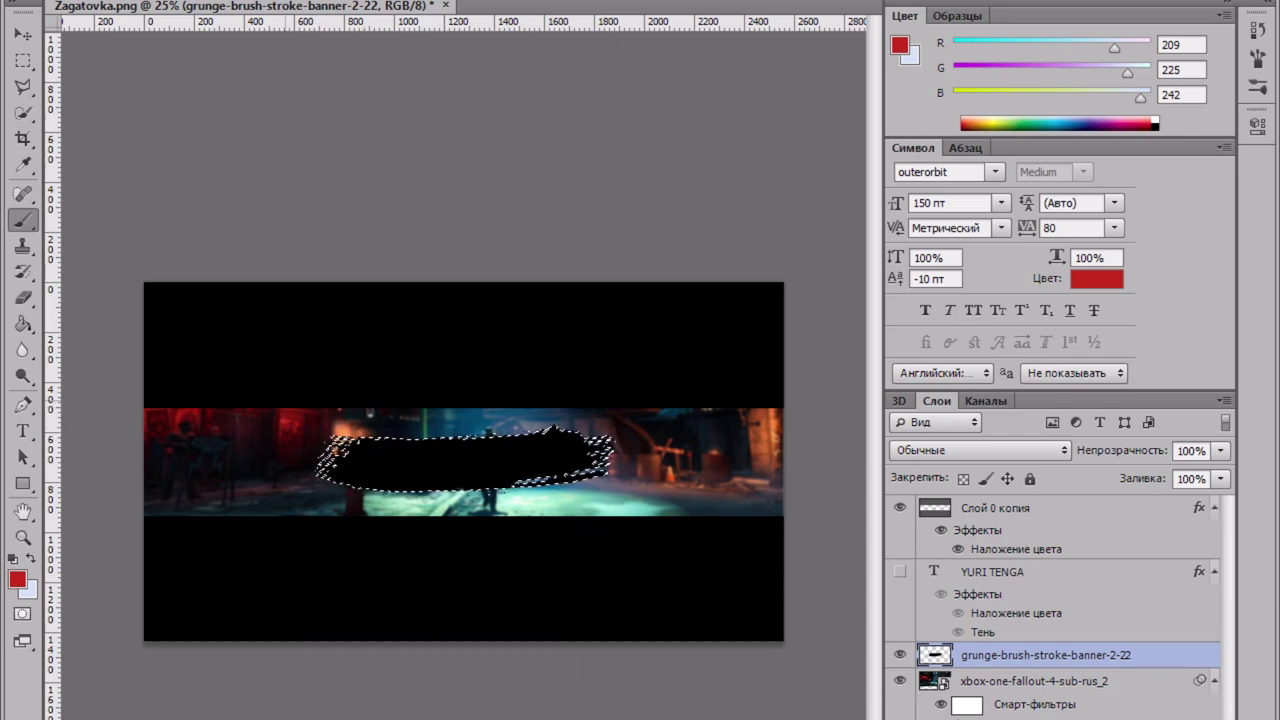
{"action": "left_click", "coordinate": [285, 400]}
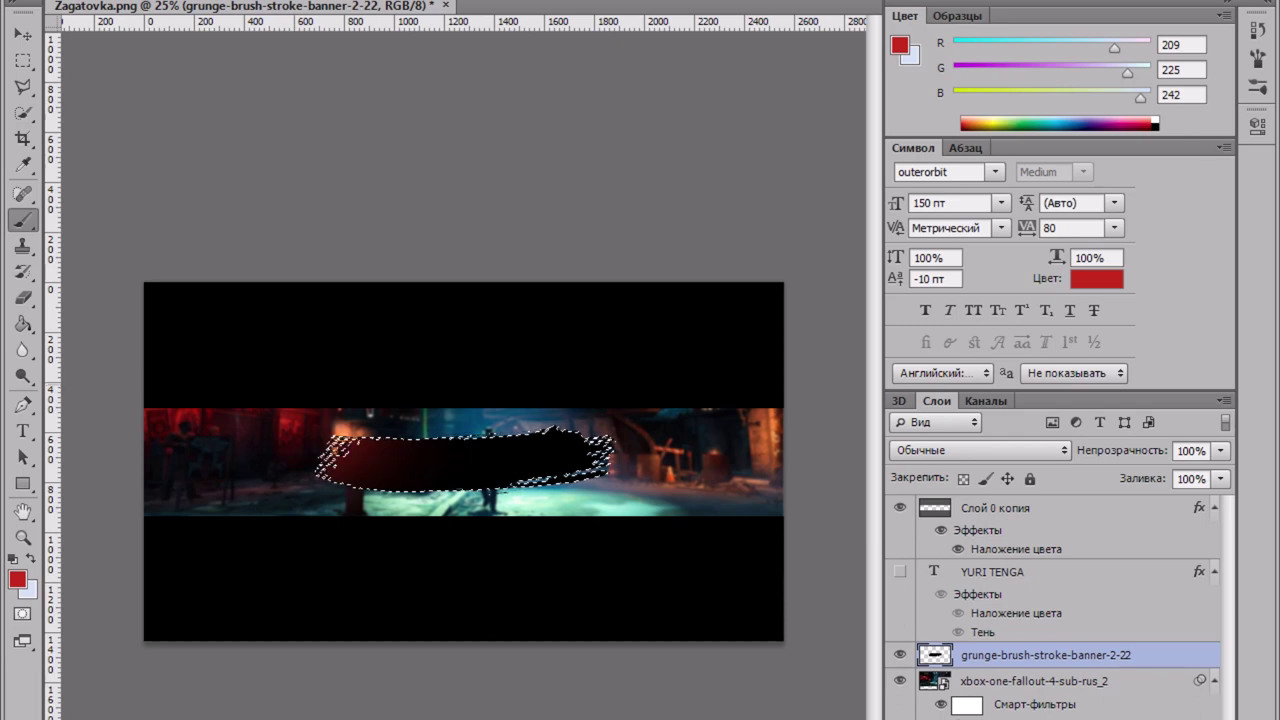
{"action": "key", "text": "ctrl+z"}
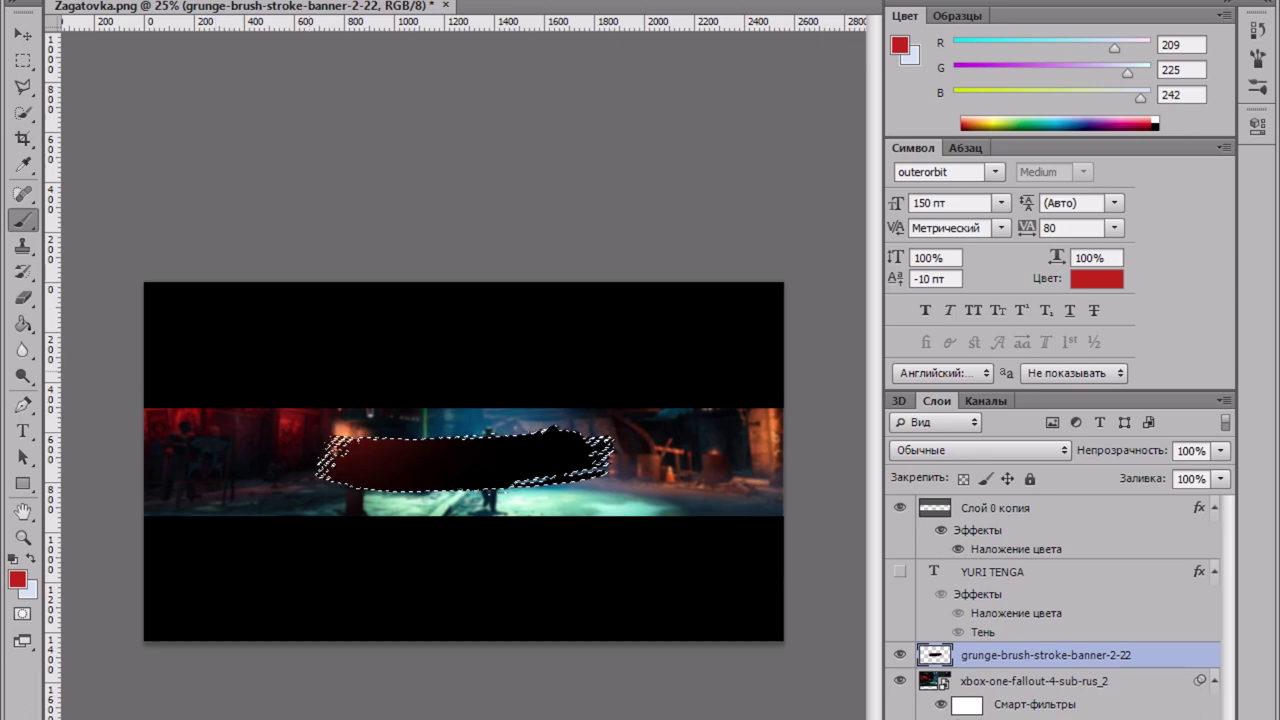
{"action": "left_click", "coordinate": [326, 426]}
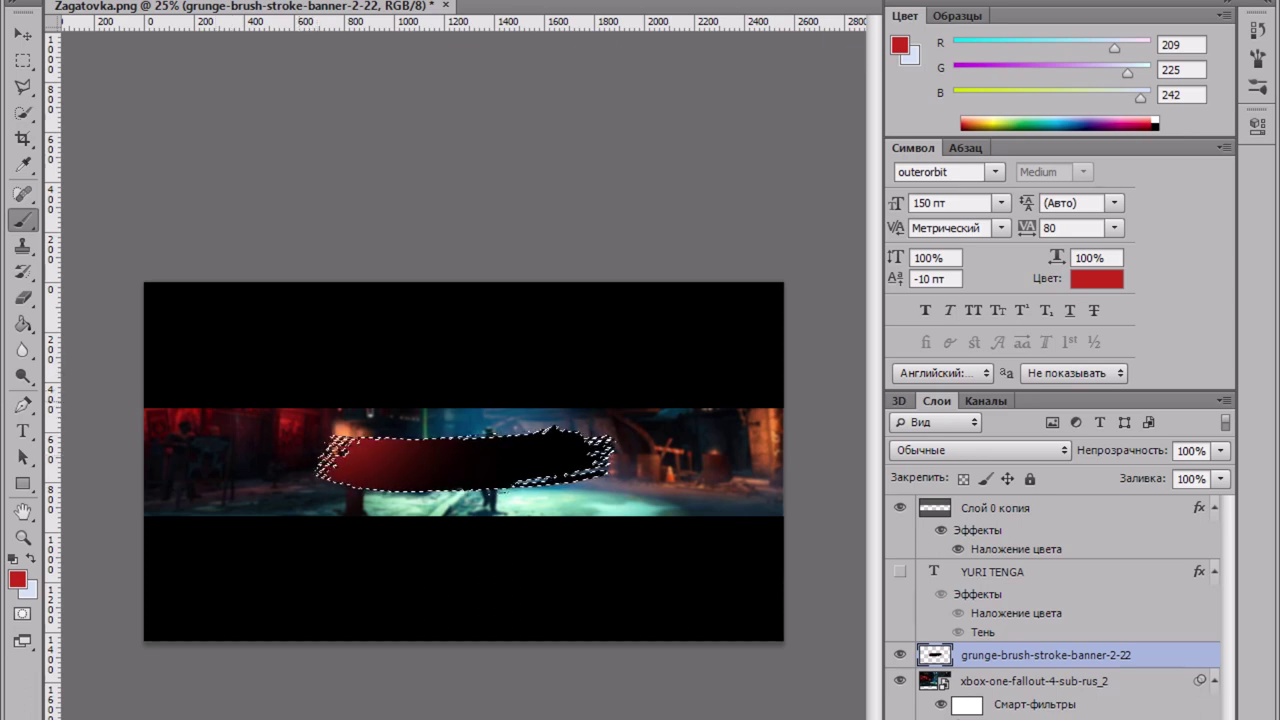
{"action": "key", "text": "ctrl+z"}
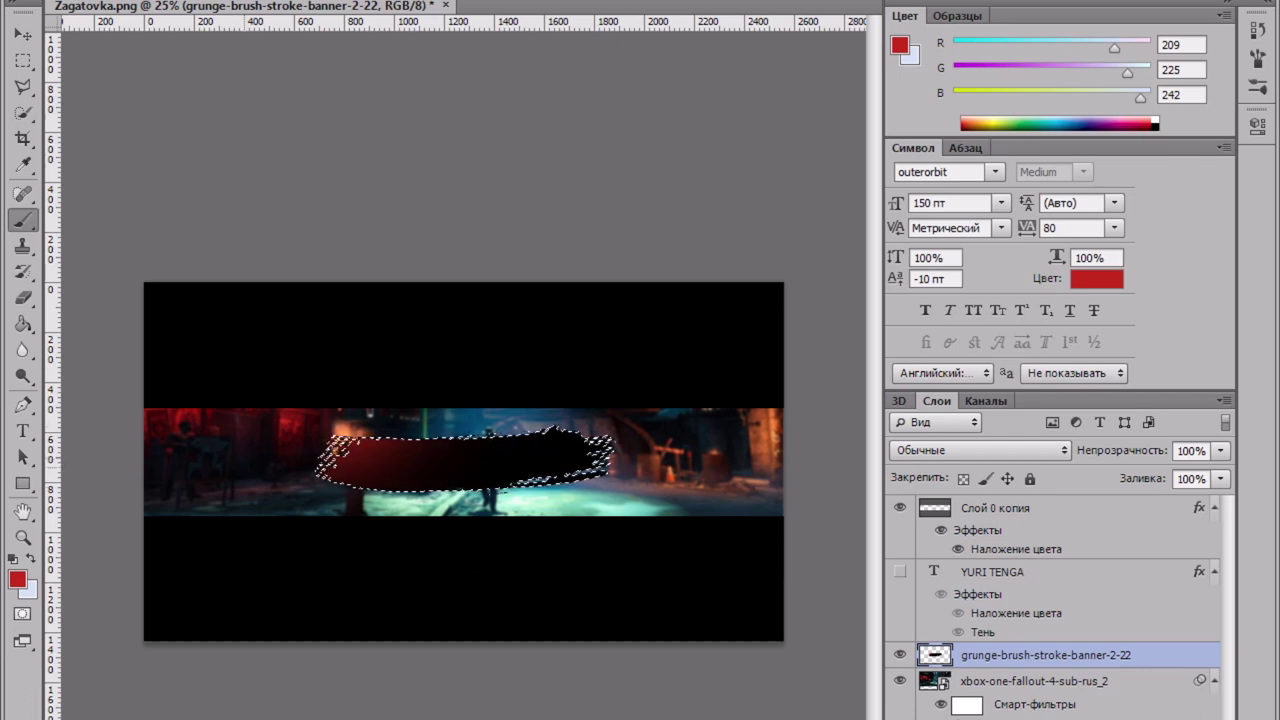
Step: Paint the right end of the brush stroke in dark blue sampled from the background, and clear the selection
{"action": "left_click", "coordinate": [18, 579]}
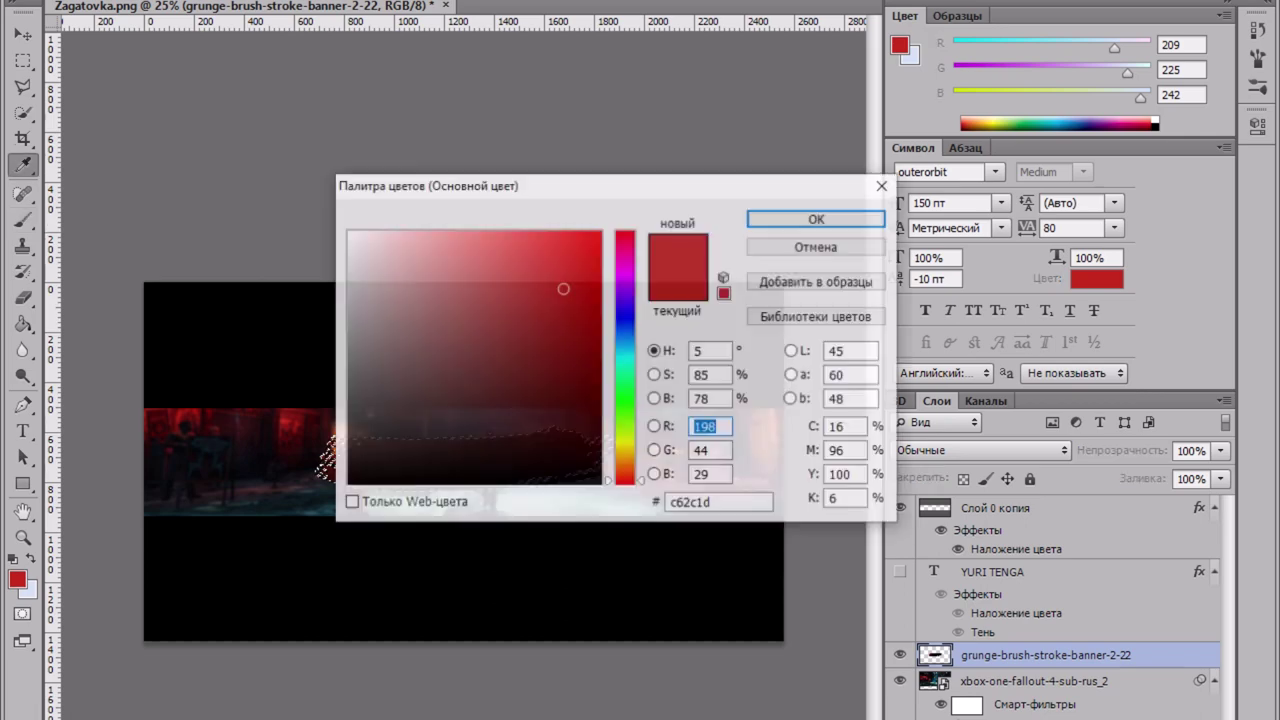
{"action": "left_click_drag", "start_coordinate": [642, 191], "coordinate": [563, 527]}
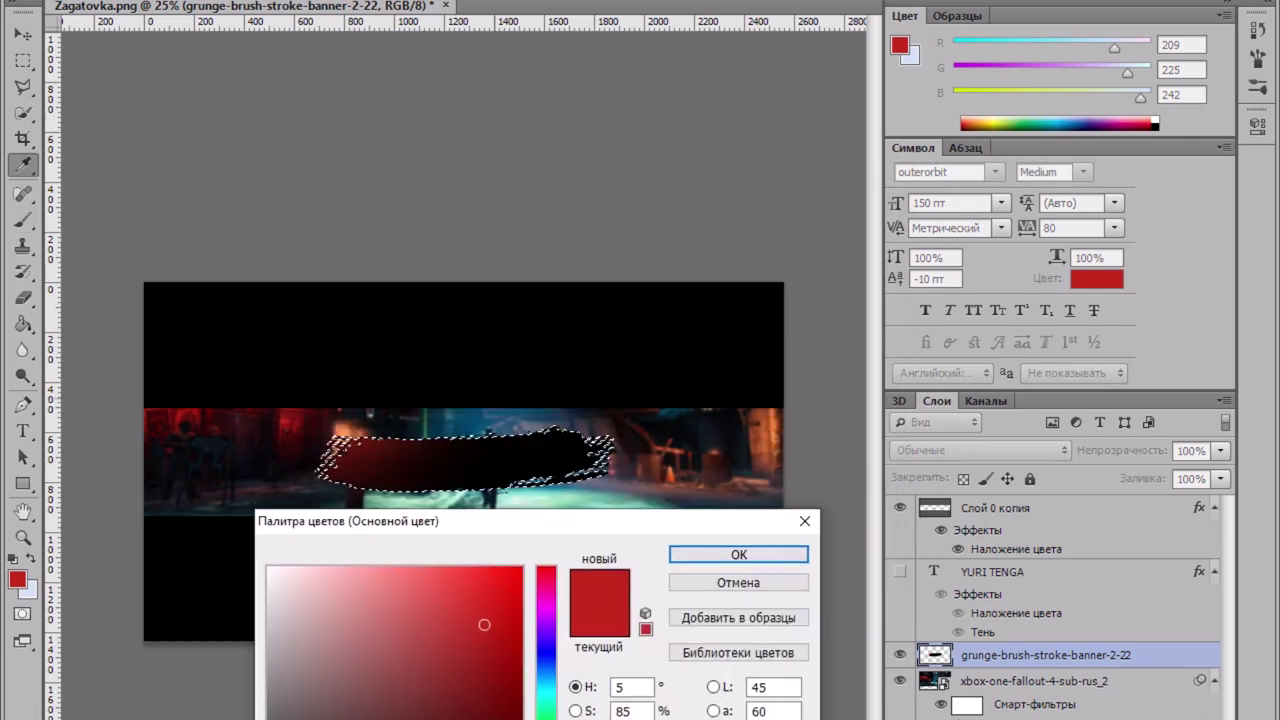
{"action": "left_click", "coordinate": [492, 416]}
{"action": "left_click", "coordinate": [738, 554]}
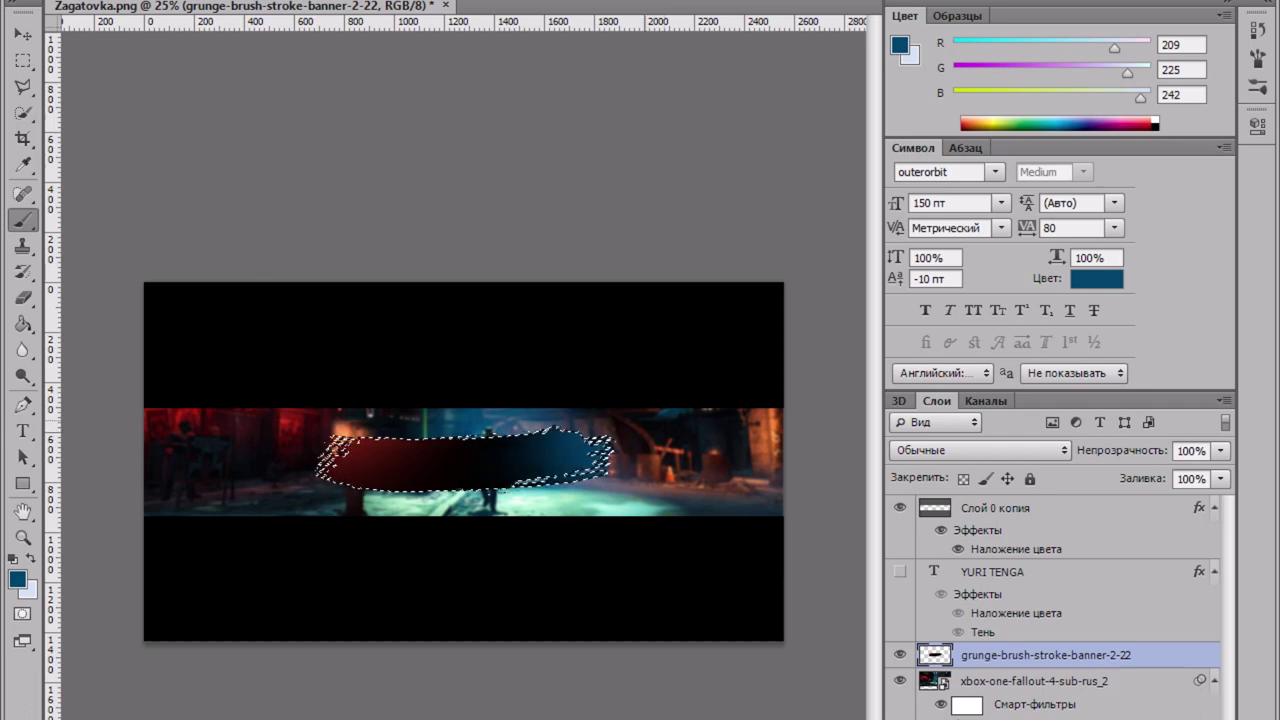
{"action": "key", "text": "m"}
{"action": "key", "text": "ctrl+d"}
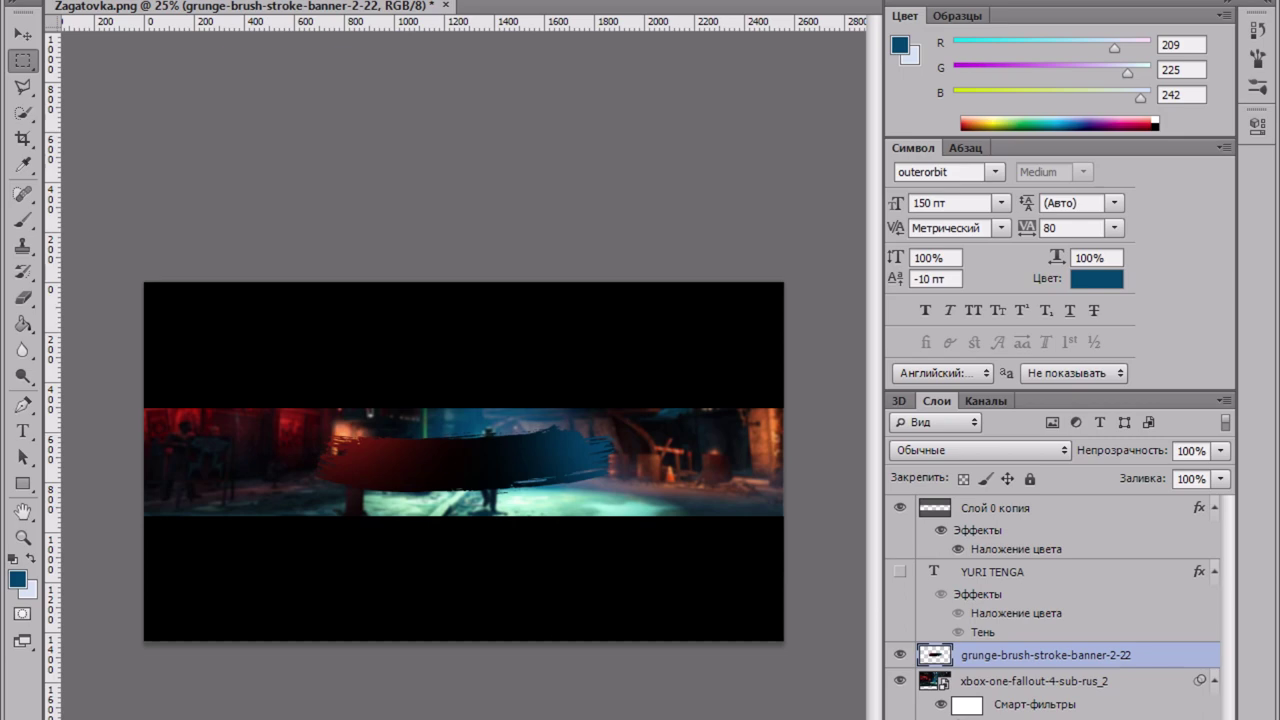
{"action": "double_click", "coordinate": [1172, 655]}
{"action": "left_click", "coordinate": [1040, 7]}
{"action": "double_click", "coordinate": [1172, 655]}
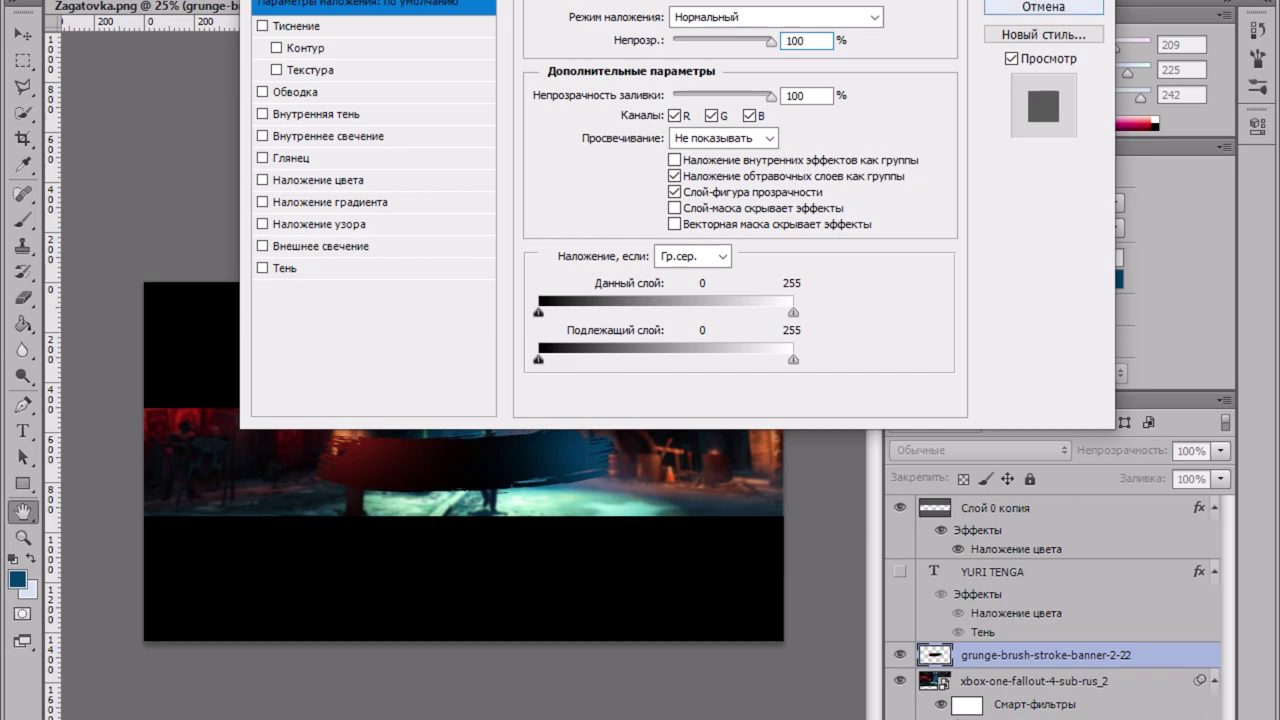
{"action": "key", "text": "Escape"}
Step: Add an Outer Glow effect with a gradient fill to the grunge brush stroke layer
{"action": "right_click", "coordinate": [1170, 655]}
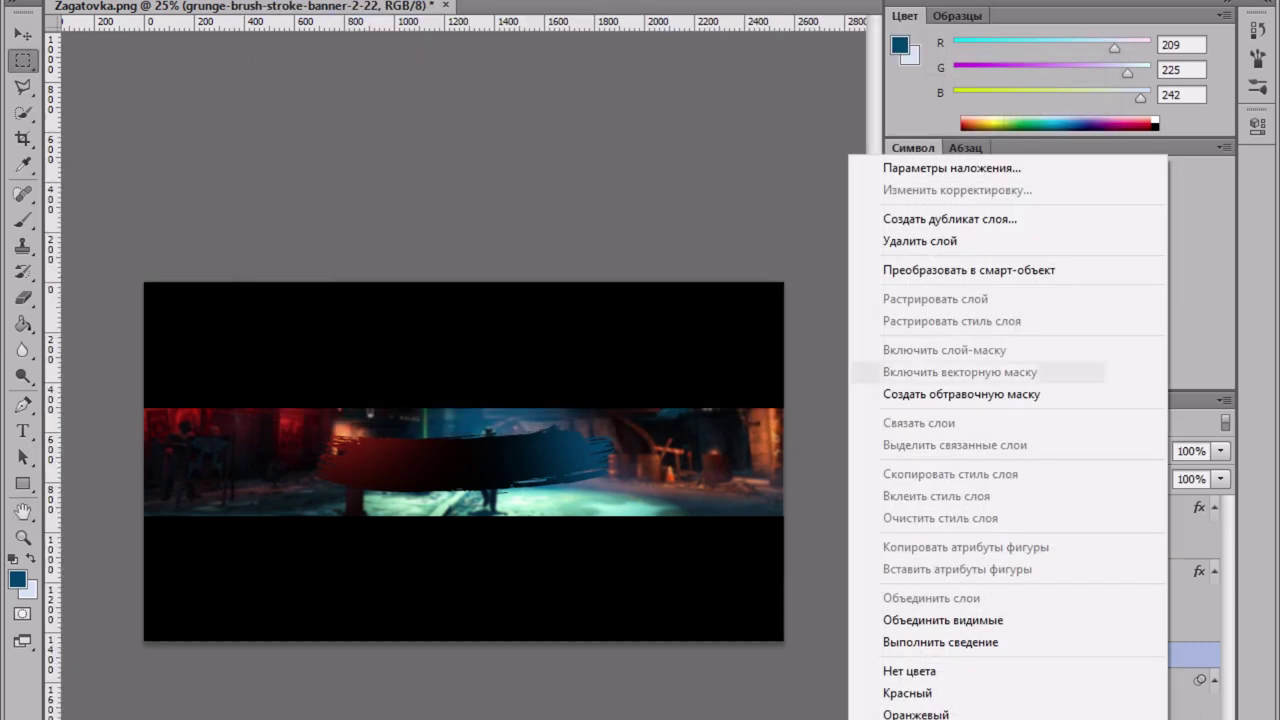
{"action": "right_click", "coordinate": [1181, 655]}
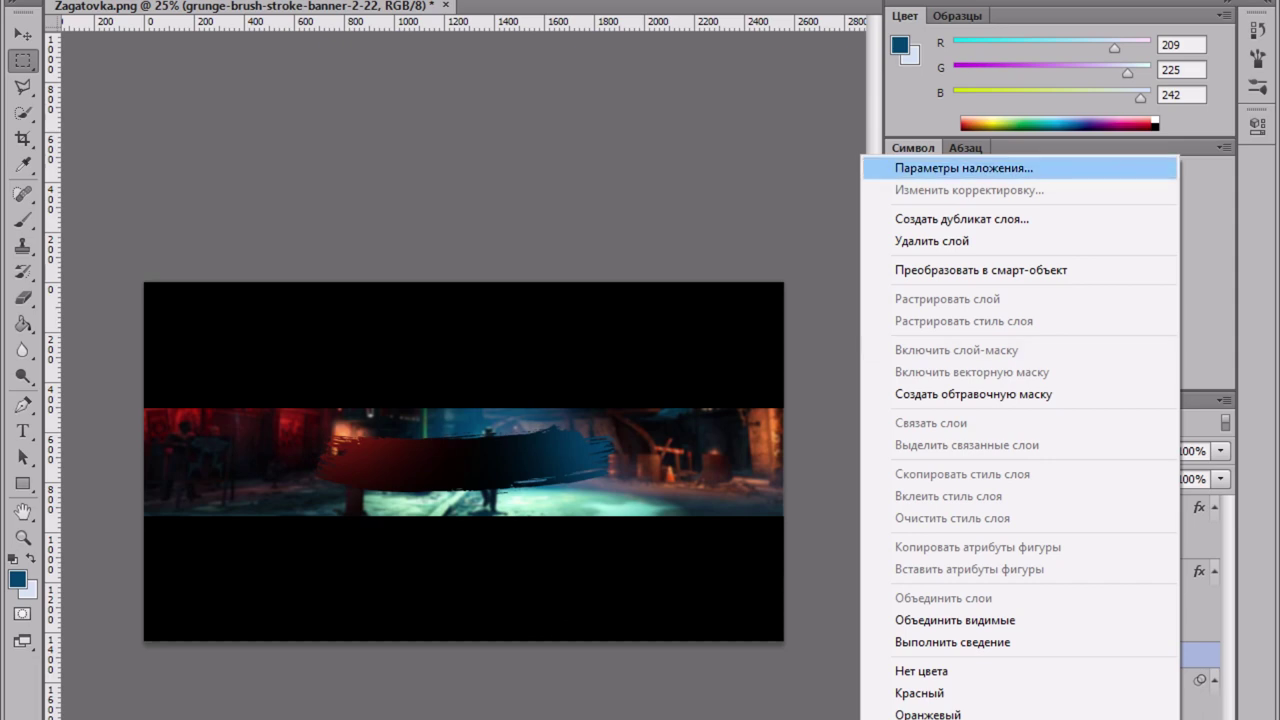
{"action": "left_click", "coordinate": [964, 168]}
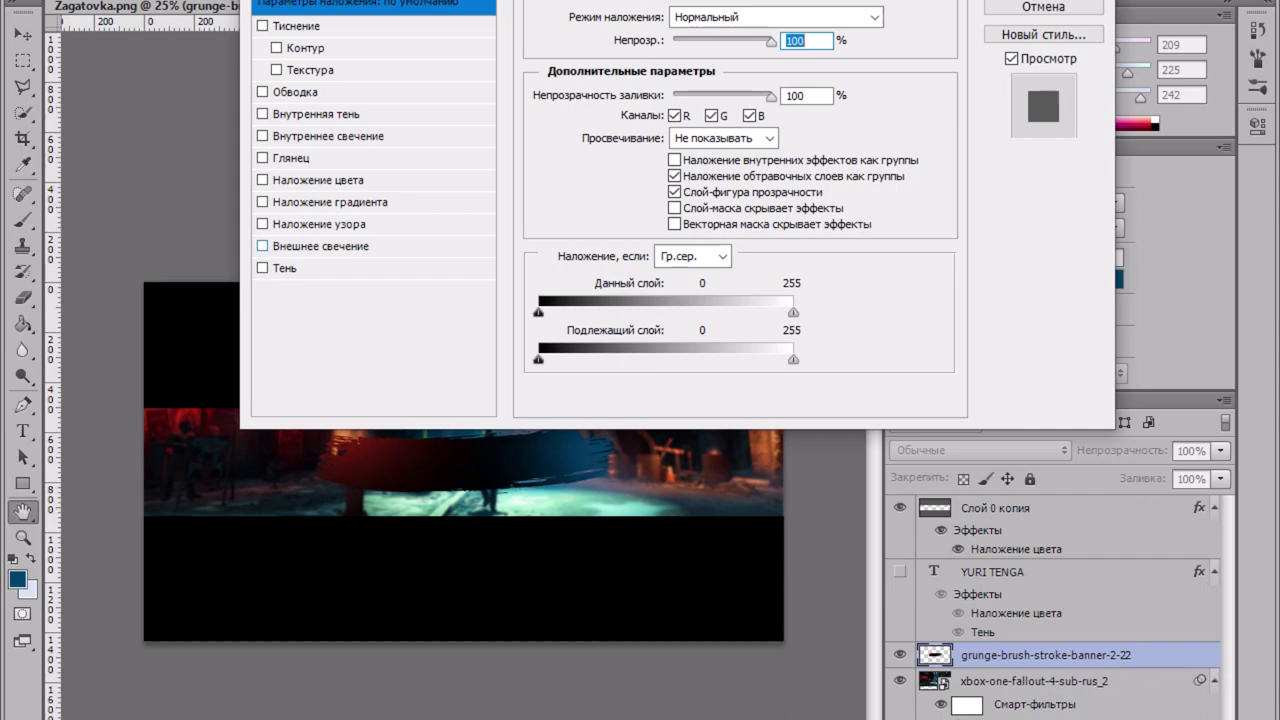
{"action": "left_click", "coordinate": [262, 246]}
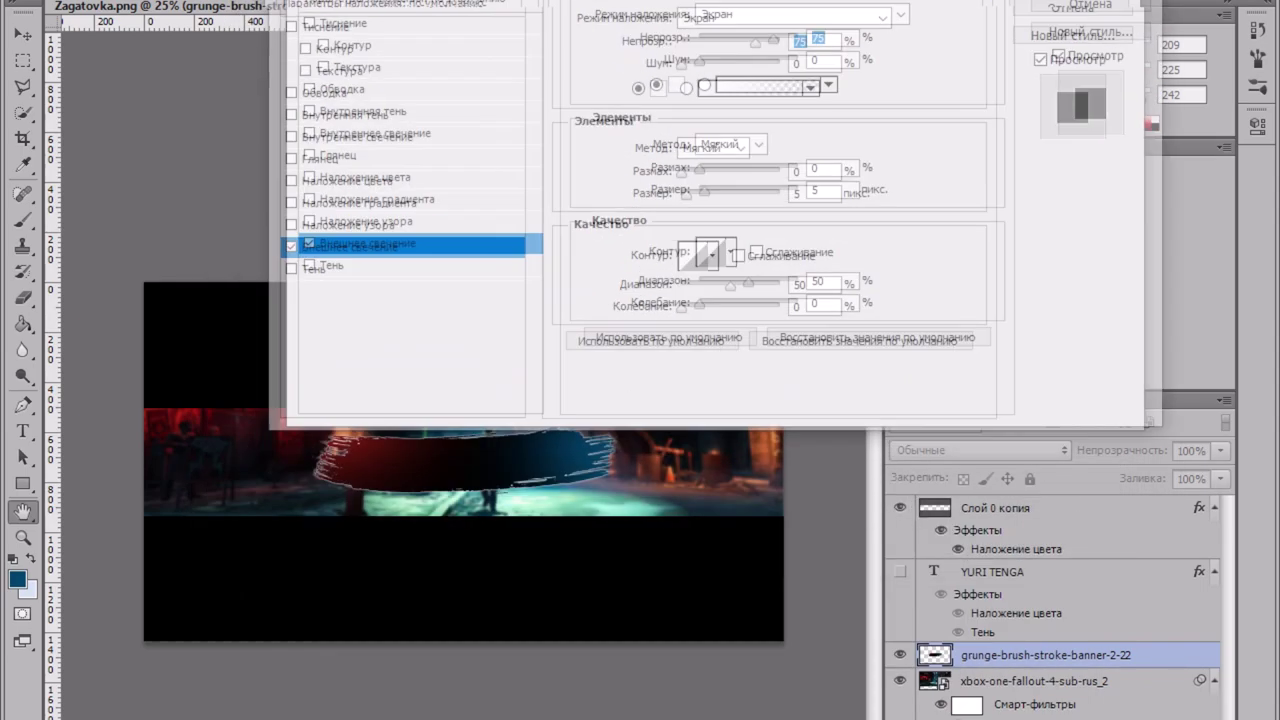
{"action": "left_click_drag", "start_coordinate": [700, 1], "coordinate": [787, 2]}
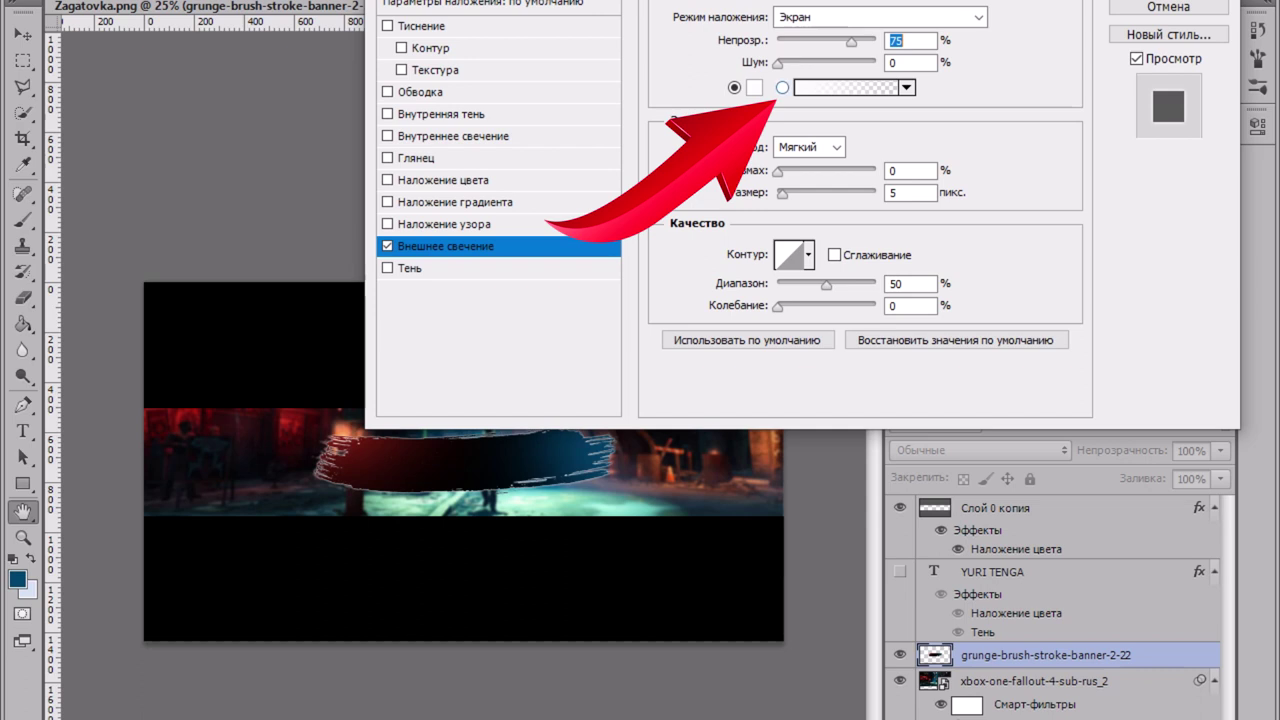
{"action": "left_click", "coordinate": [782, 87]}
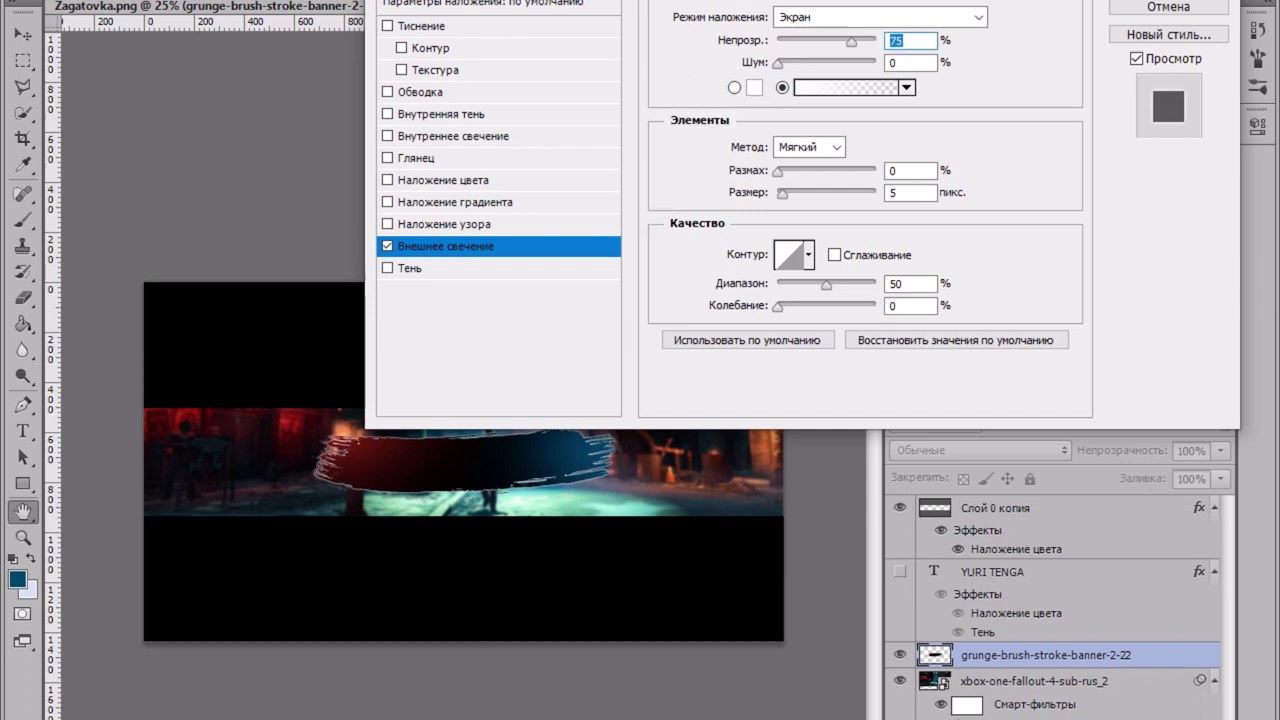
Step: Edit the glow's gradient and set its starting colour stop to bright red
{"action": "left_click", "coordinate": [845, 88]}
{"action": "left_click_drag", "start_coordinate": [877, 468], "coordinate": [841, 1]}
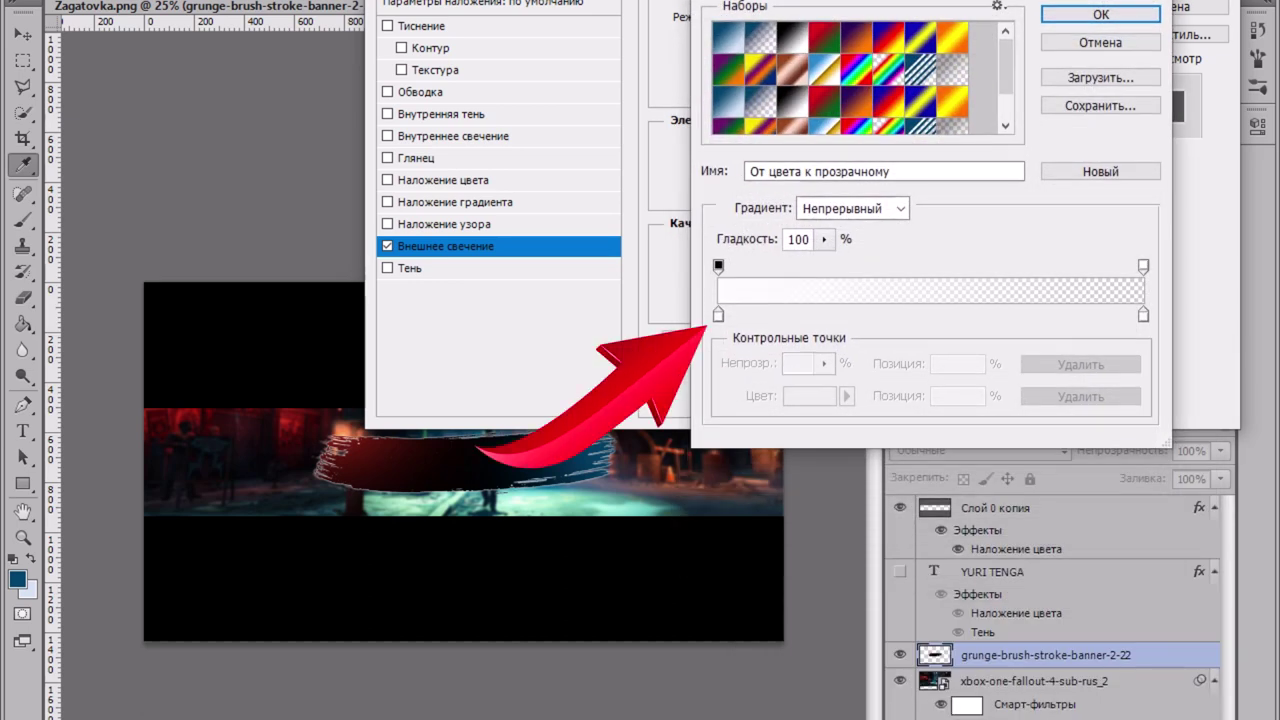
{"action": "left_click", "coordinate": [718, 315]}
{"action": "double_click", "coordinate": [718, 315]}
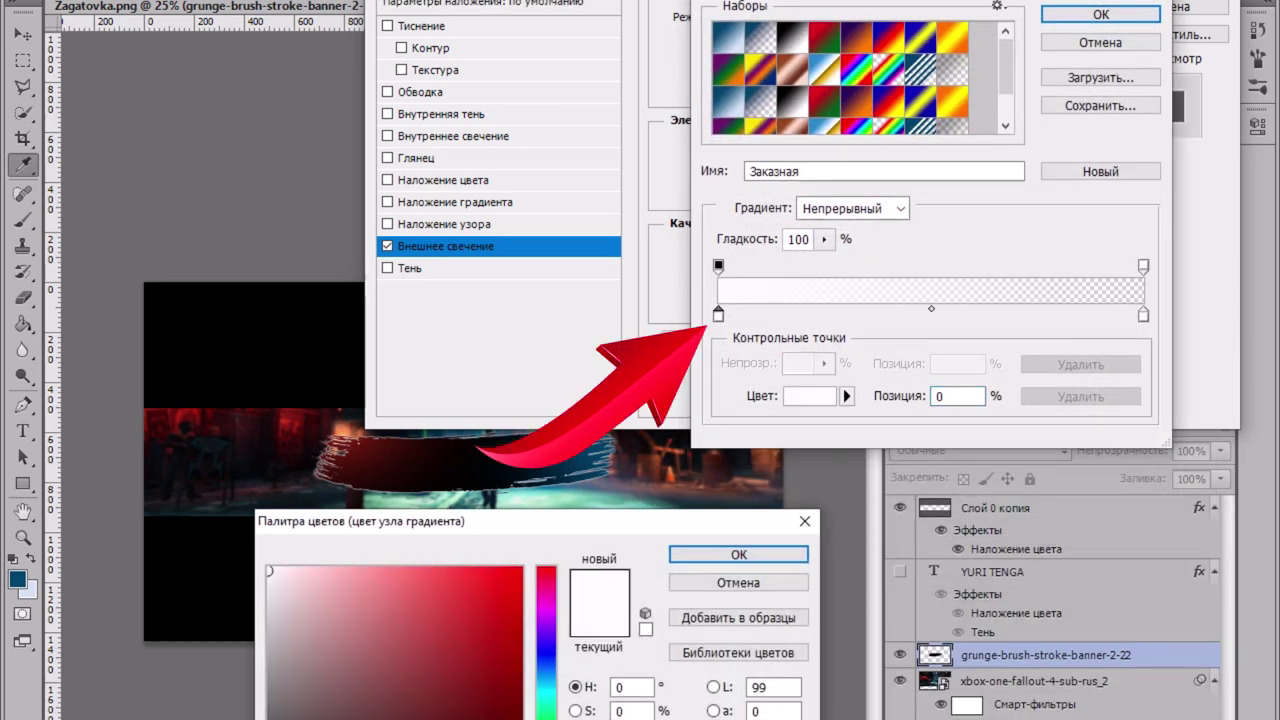
{"action": "left_click_drag", "start_coordinate": [494, 521], "coordinate": [486, 584]}
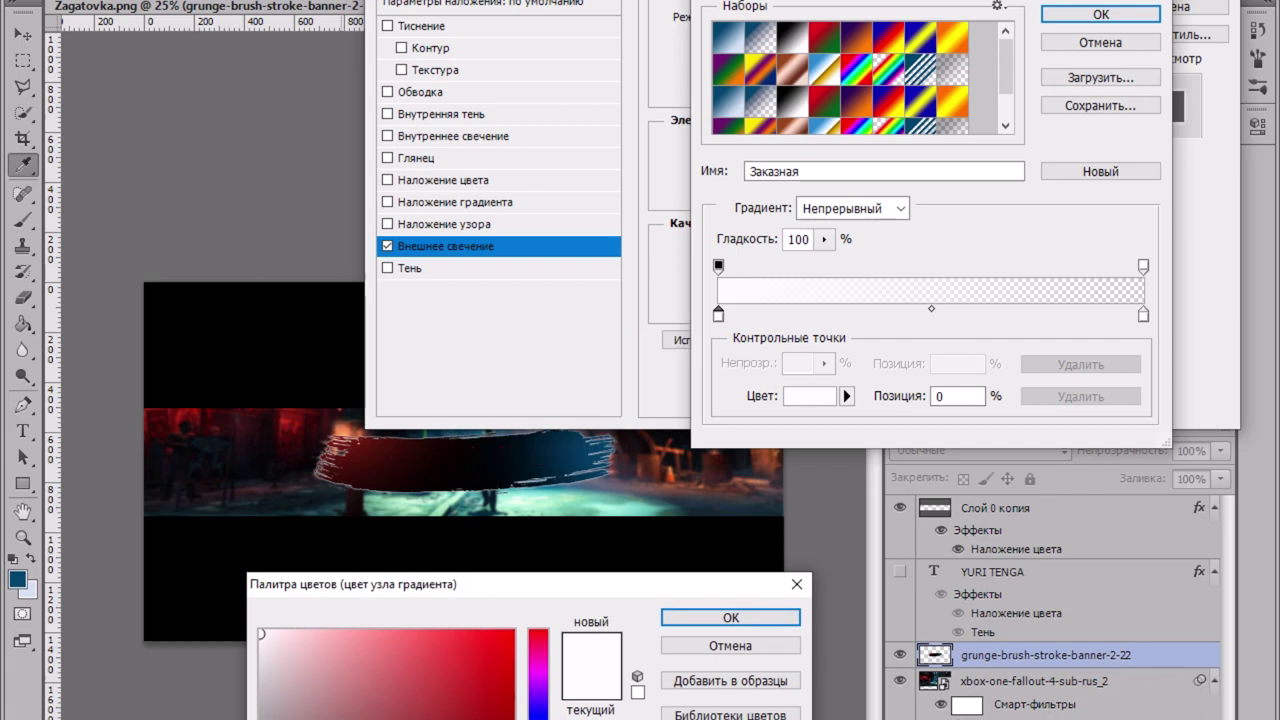
{"action": "left_click_drag", "start_coordinate": [264, 634], "coordinate": [514, 636]}
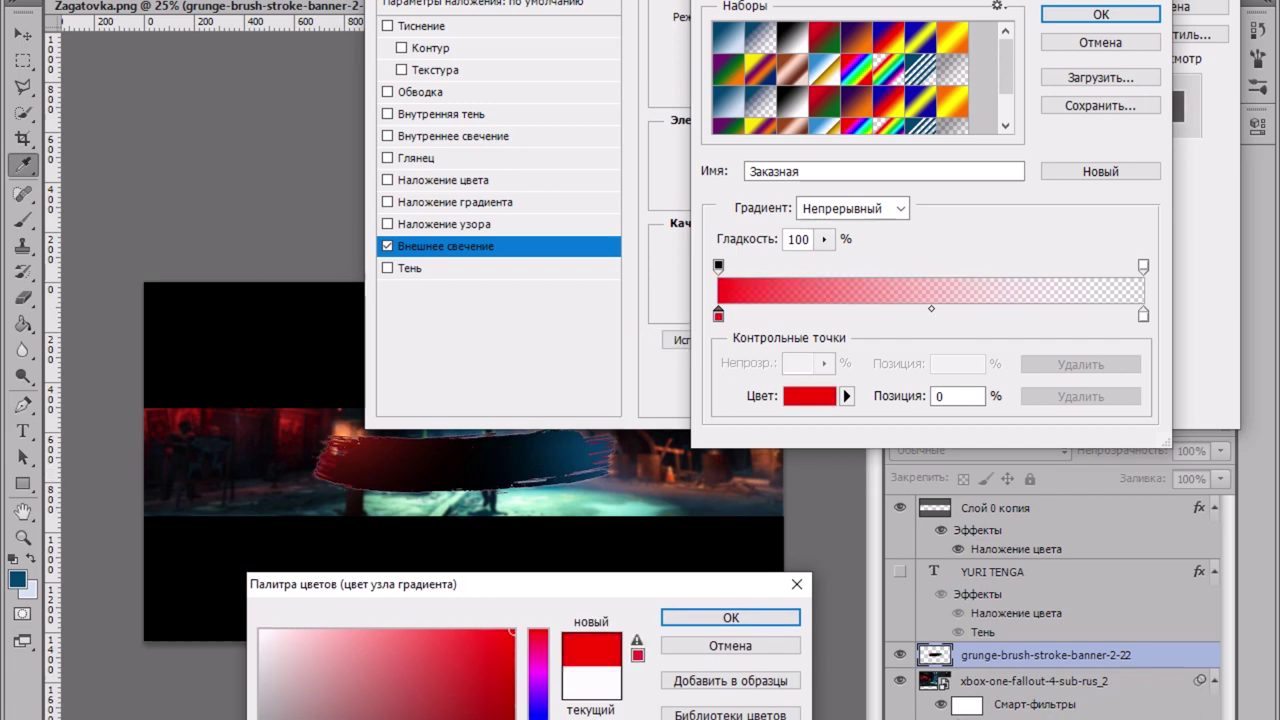
{"action": "left_click", "coordinate": [730, 618]}
Step: Set the ending colour stop of the glow gradient to turquoise and apply the gradient
{"action": "double_click", "coordinate": [1143, 315]}
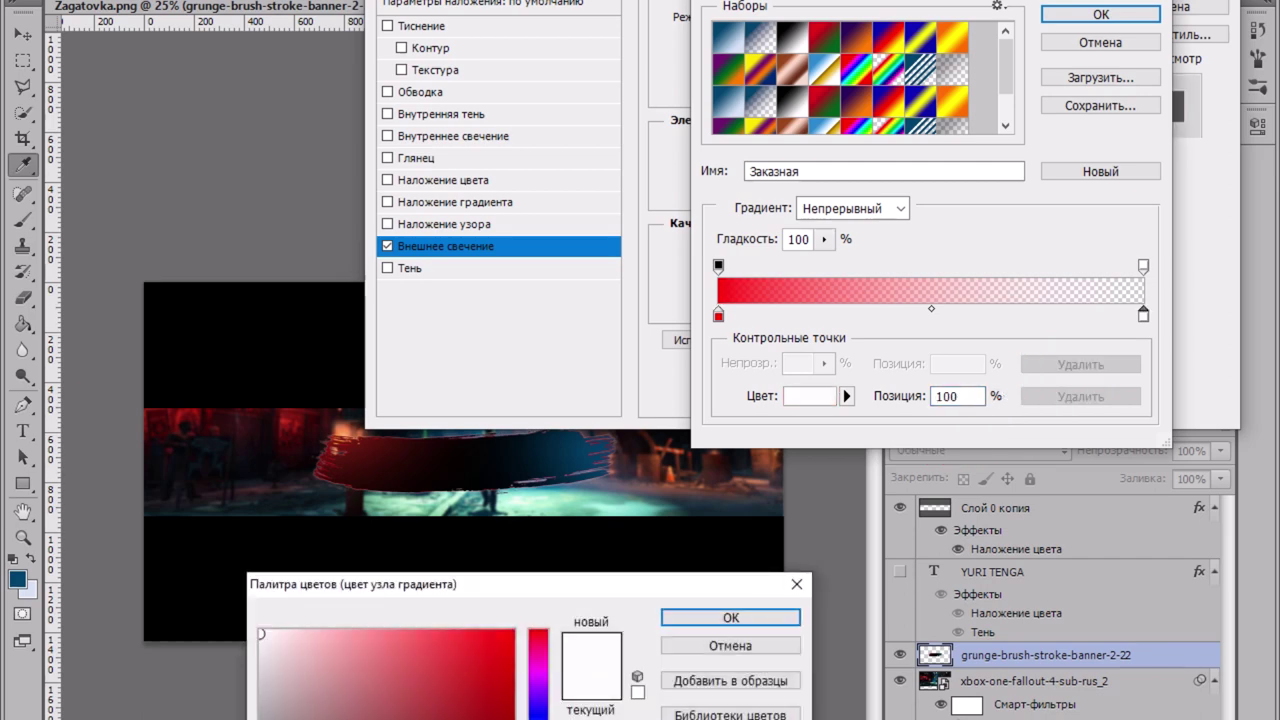
{"action": "left_click_drag", "start_coordinate": [538, 719], "coordinate": [538, 719]}
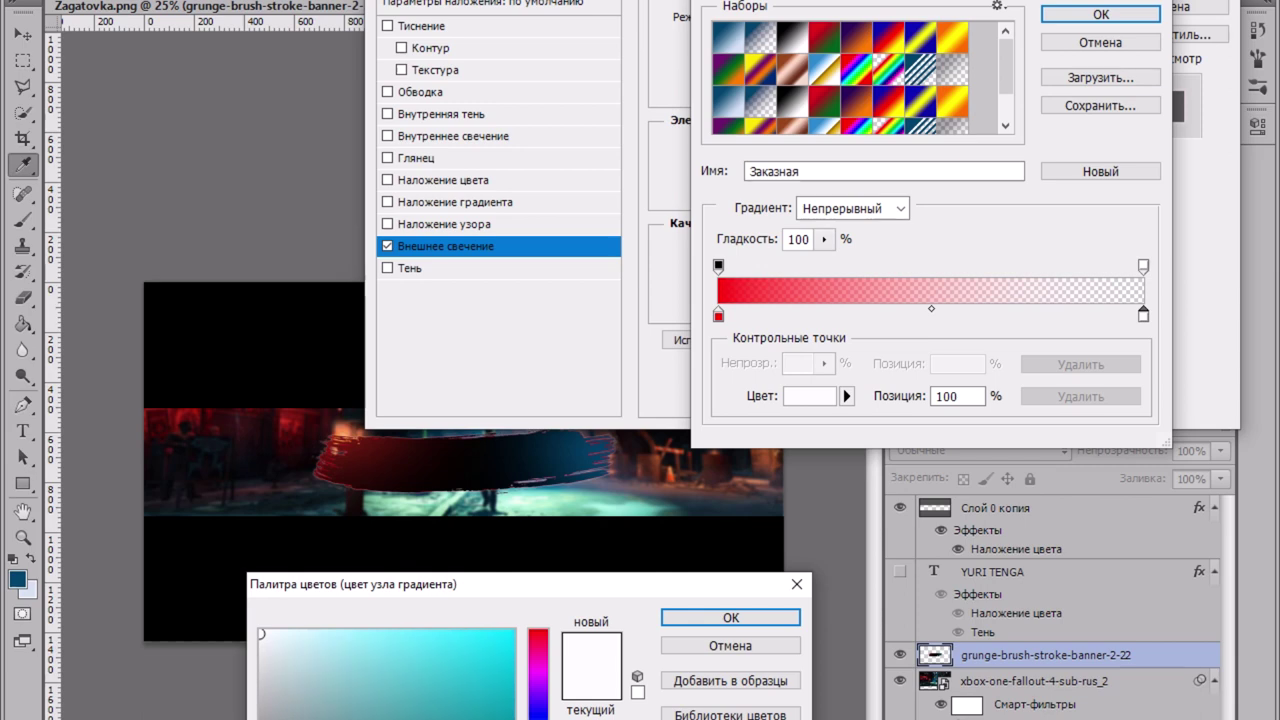
{"action": "left_click", "coordinate": [512, 632]}
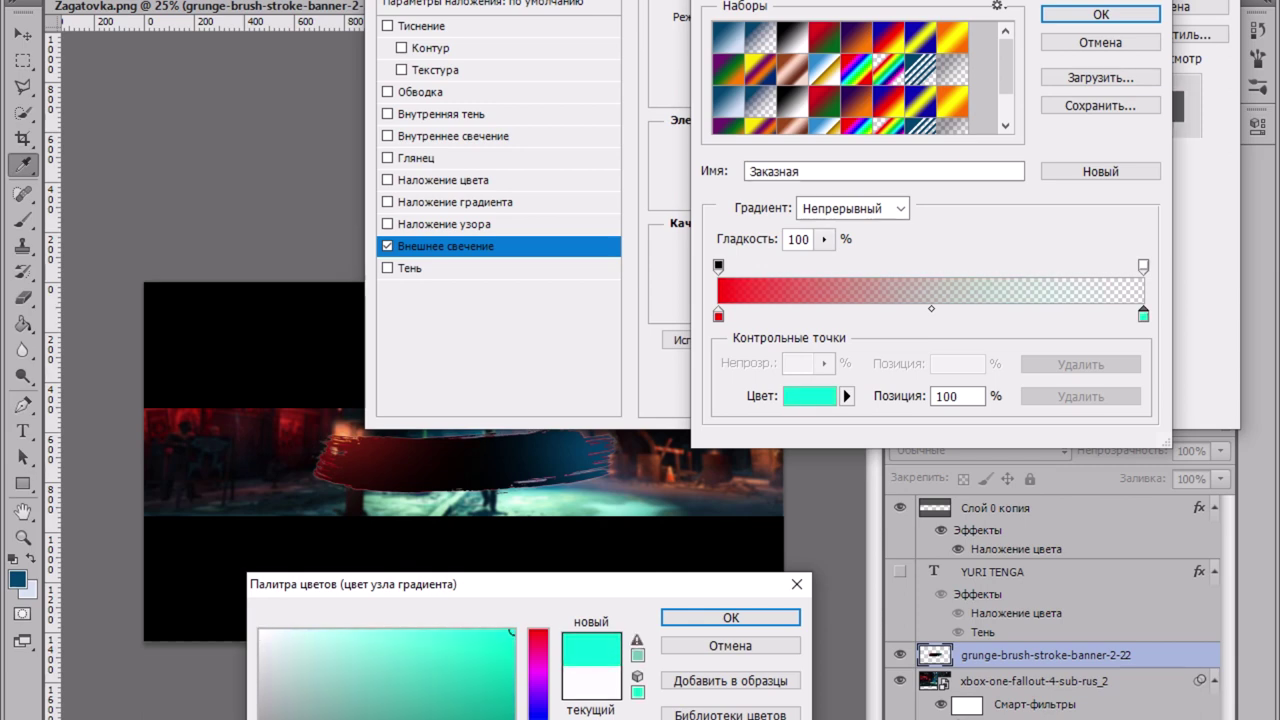
{"action": "left_click", "coordinate": [730, 617]}
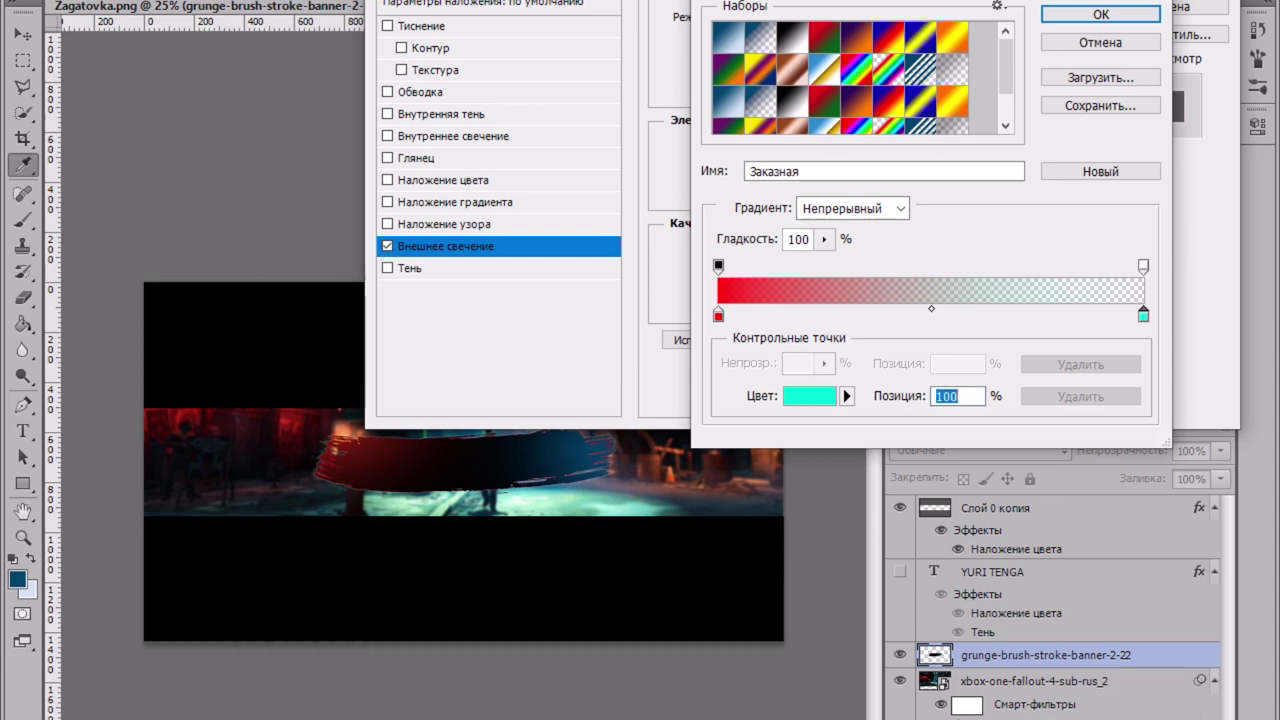
{"action": "left_click_drag", "start_coordinate": [1023, 267], "coordinate": [1143, 267]}
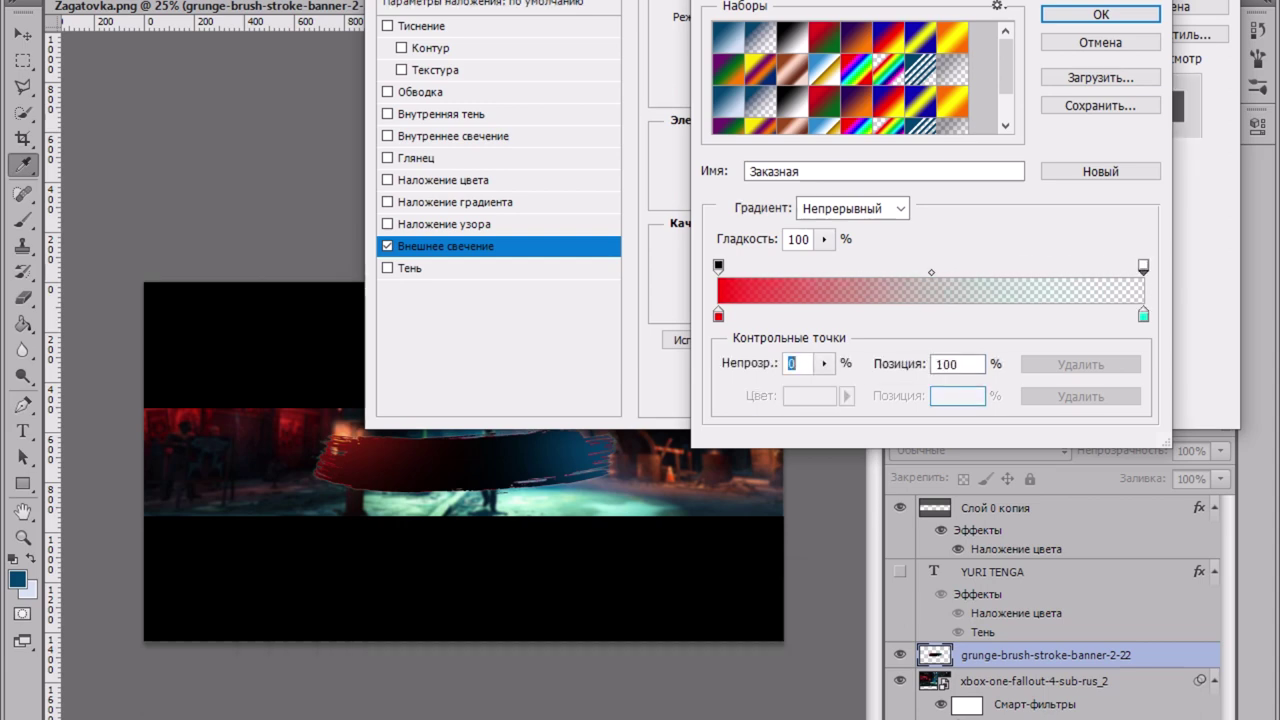
{"action": "left_click", "coordinate": [1143, 315]}
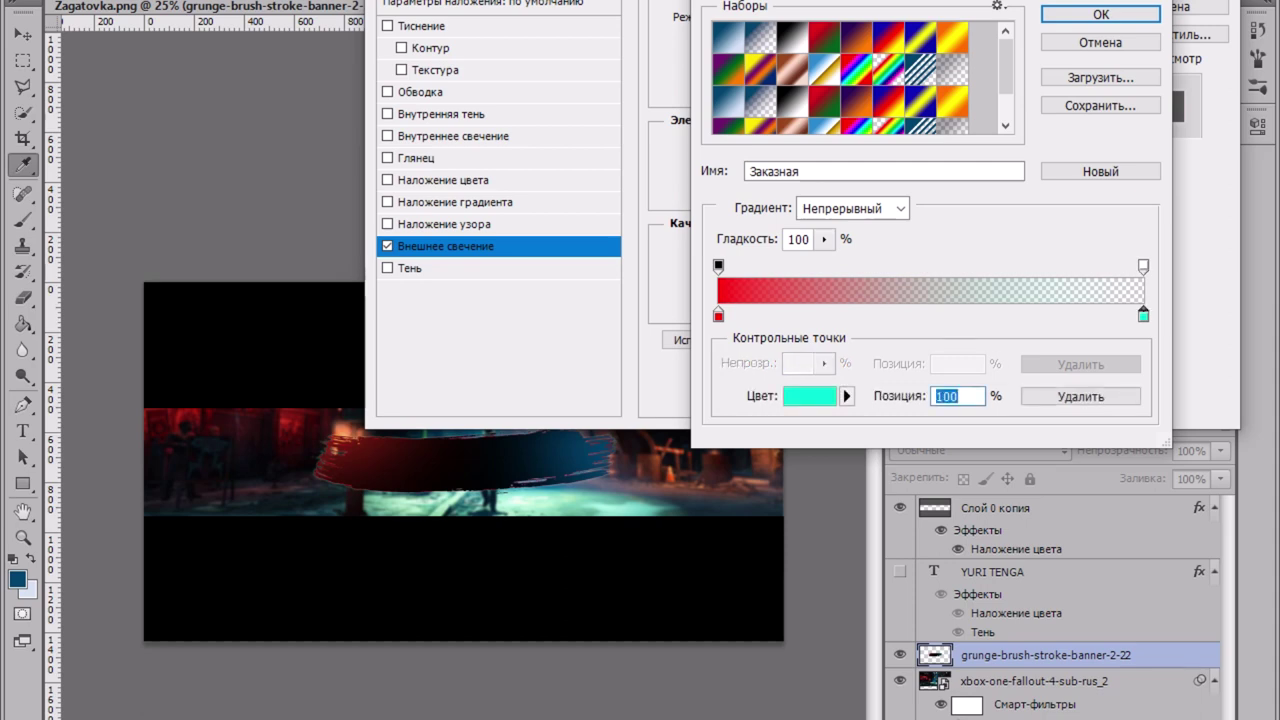
{"action": "left_click", "coordinate": [1100, 14]}
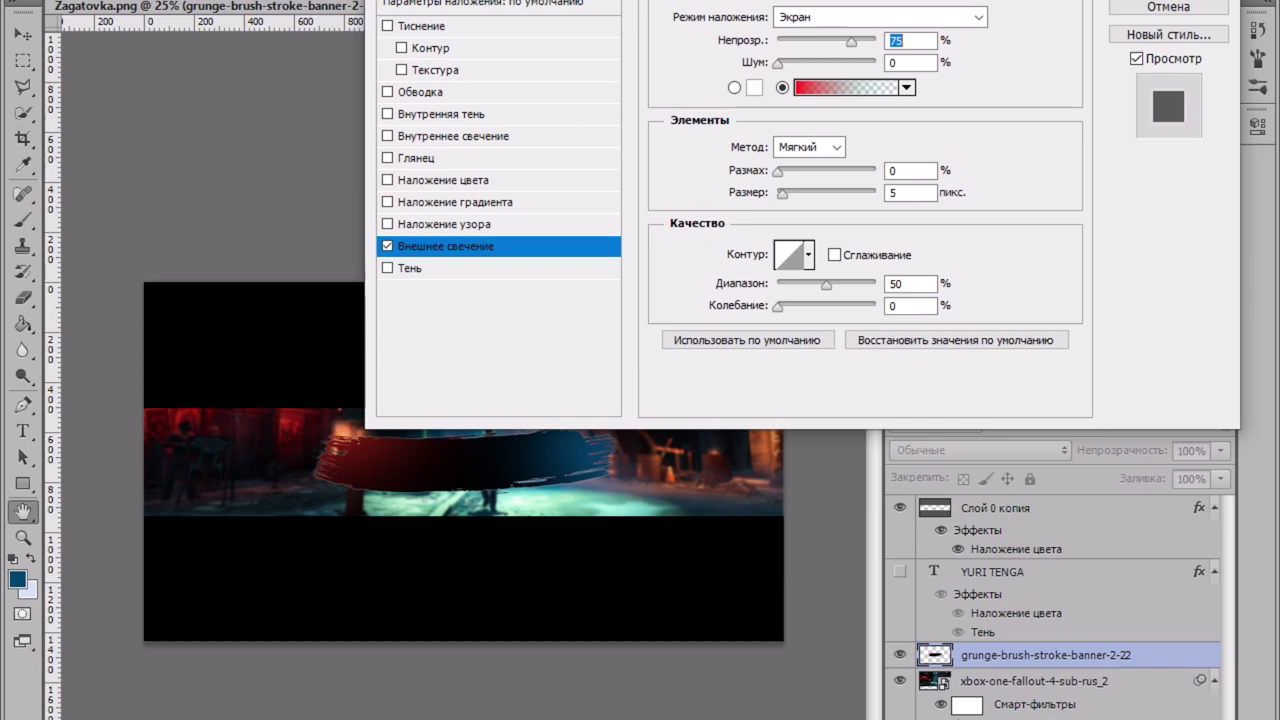
Step: Set the outer glow's blend mode to Normal (Нормальный) and its range to 100%
{"action": "left_click_drag", "start_coordinate": [800, 0], "coordinate": [739, 6]}
{"action": "left_click", "coordinate": [820, 23]}
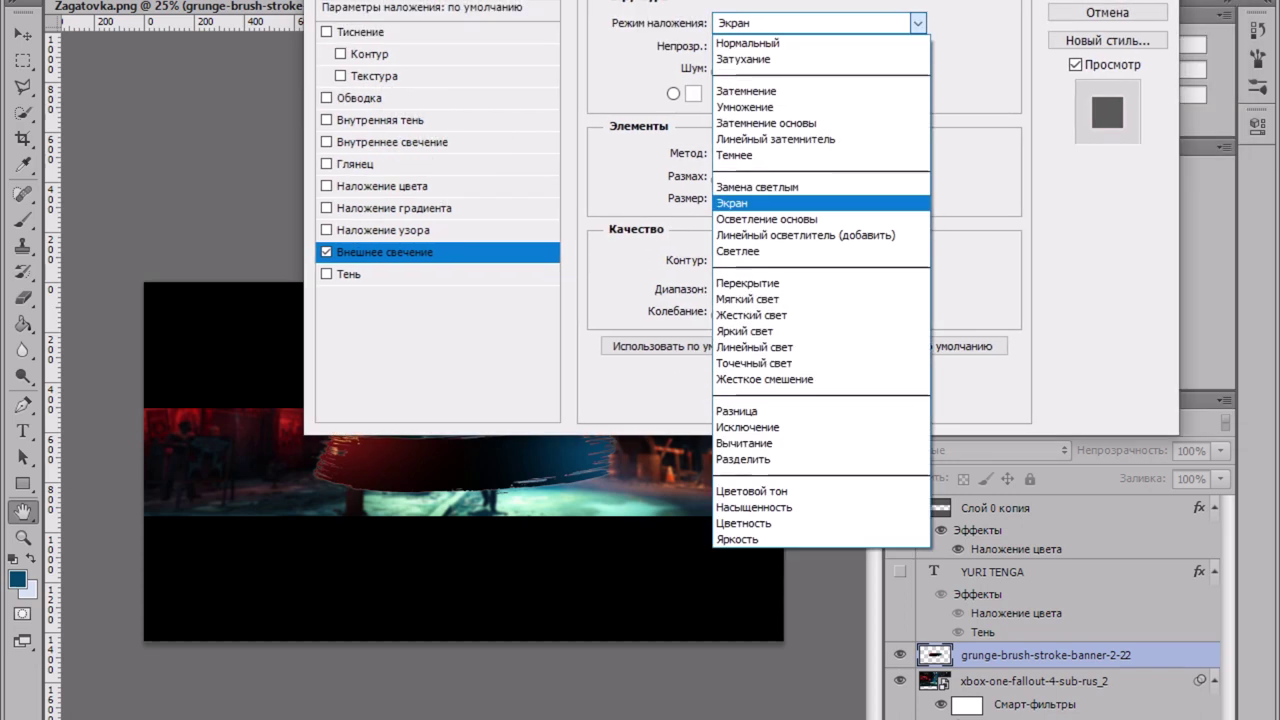
{"action": "left_click", "coordinate": [772, 43]}
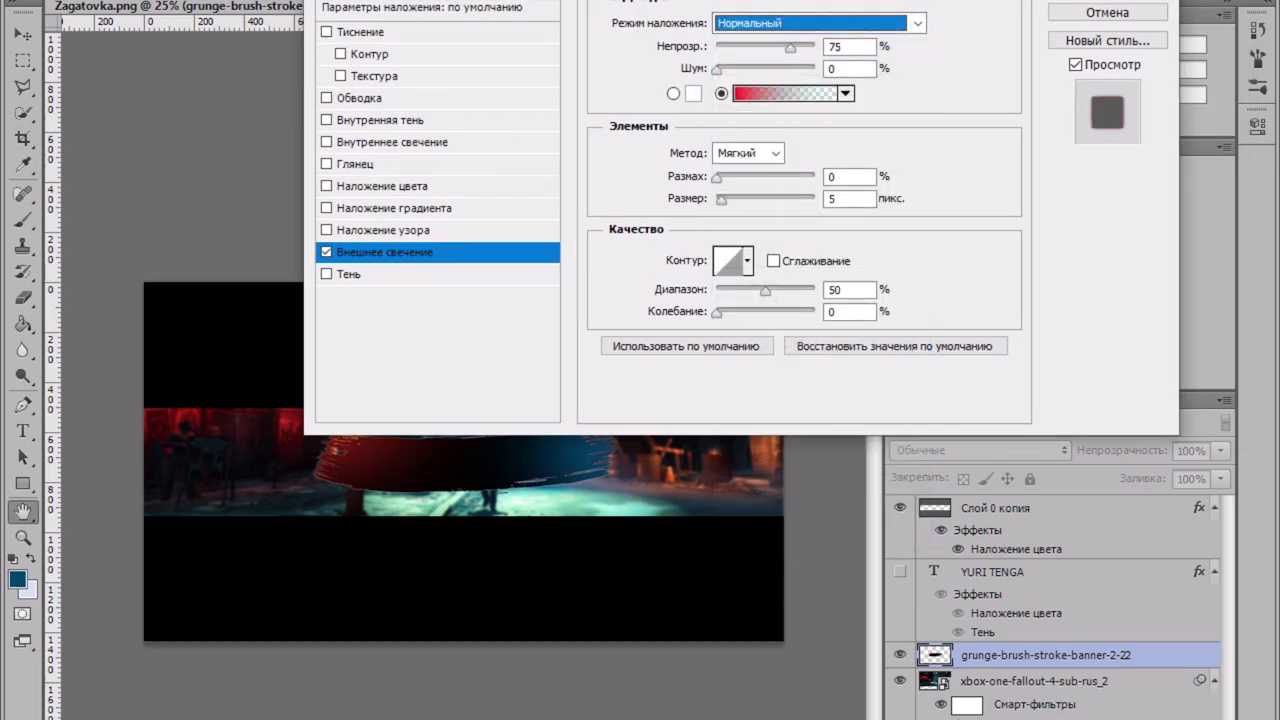
{"action": "left_click_drag", "start_coordinate": [765, 291], "coordinate": [815, 291]}
{"action": "left_click_drag", "start_coordinate": [740, 0], "coordinate": [722, 0]}
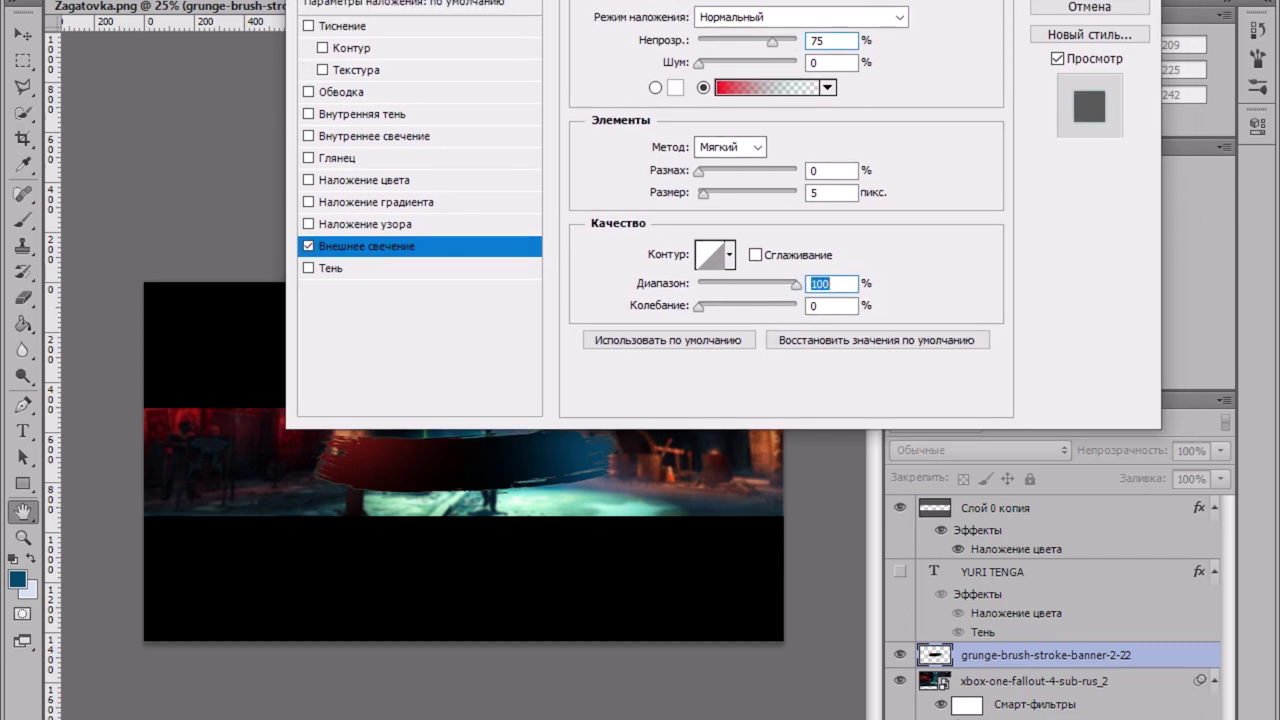
Step: Set the outer glow's size to 57 px and spread to 3%, and apply the layer style
{"action": "mouse_move", "coordinate": [703, 194]}
{"action": "left_mouse_down"}
{"action": "mouse_move", "coordinate": [748, 194]}
{"action": "mouse_move", "coordinate": [726, 194]}
{"action": "left_mouse_up"}
{"action": "key", "text": "Down"}
{"action": "key", "text": "Down"}
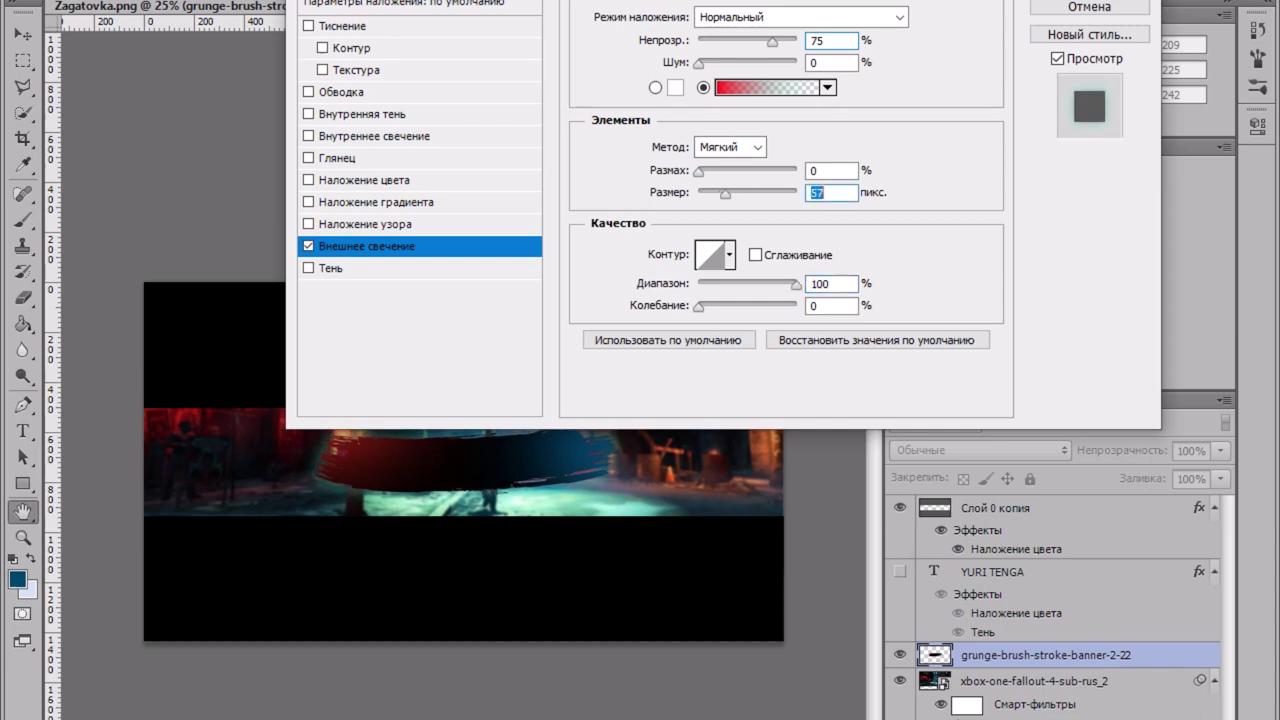
{"action": "key", "text": "shift+Tab"}
{"action": "key", "text": "Up"}
{"action": "key", "text": "Up"}
{"action": "key", "text": "Up"}
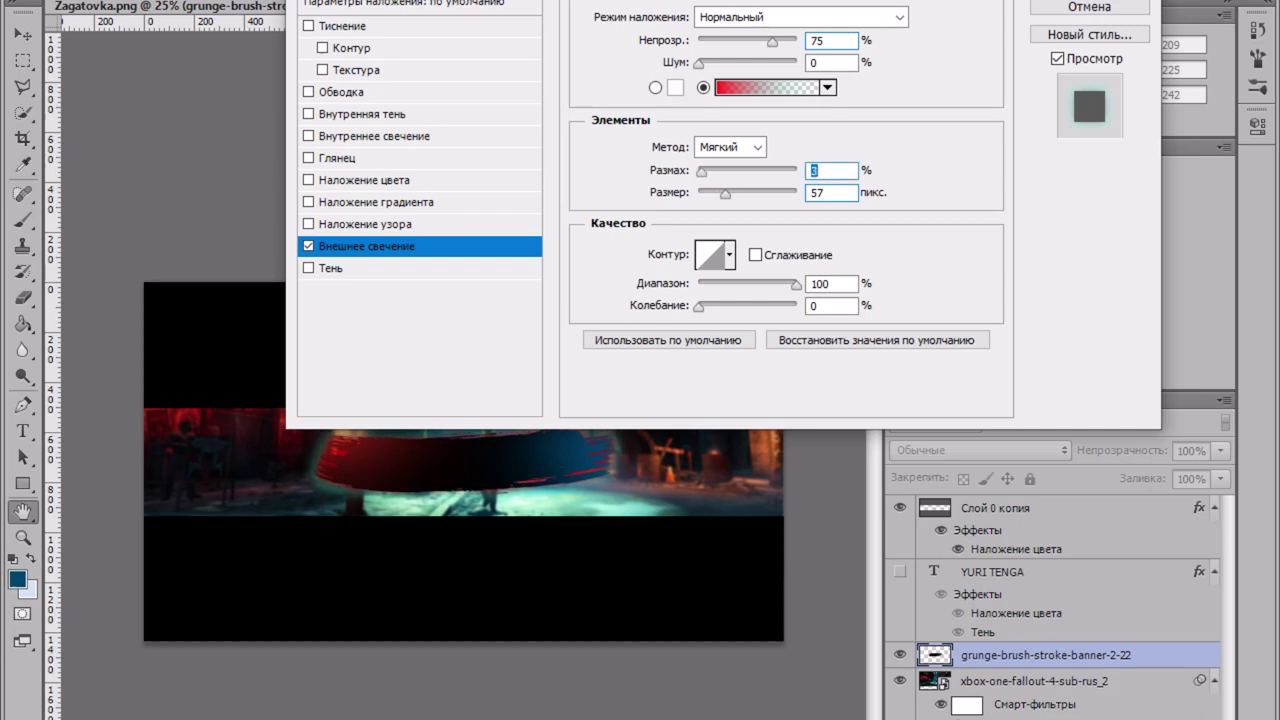
{"action": "key", "text": "Return"}
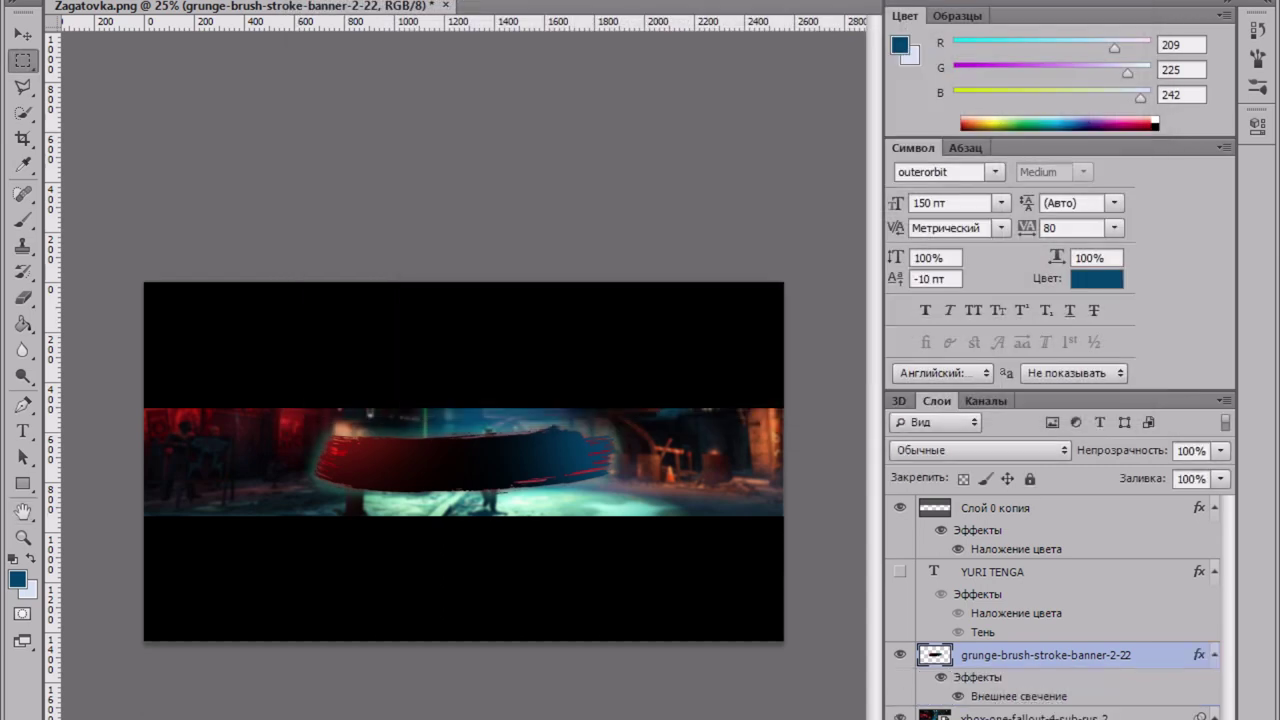
Step: Show the hidden channel name text layer and select it
{"action": "left_click", "coordinate": [900, 571]}
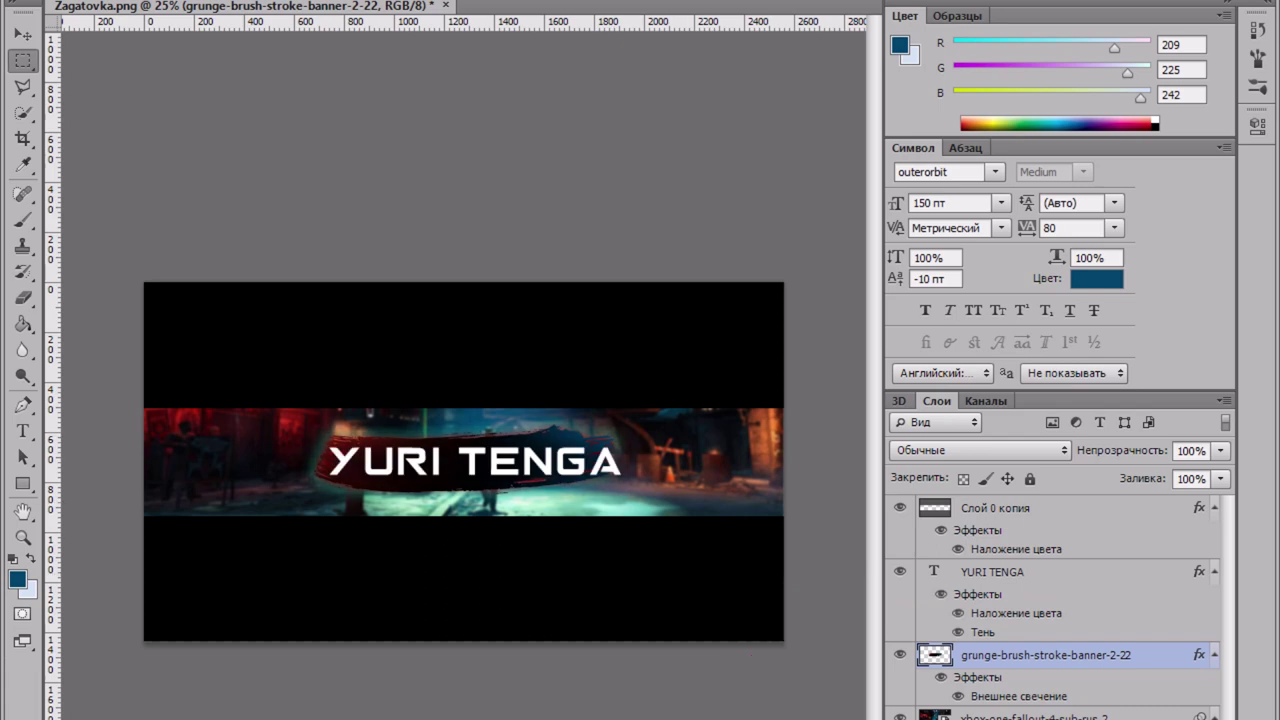
{"action": "left_click", "coordinate": [1000, 572]}
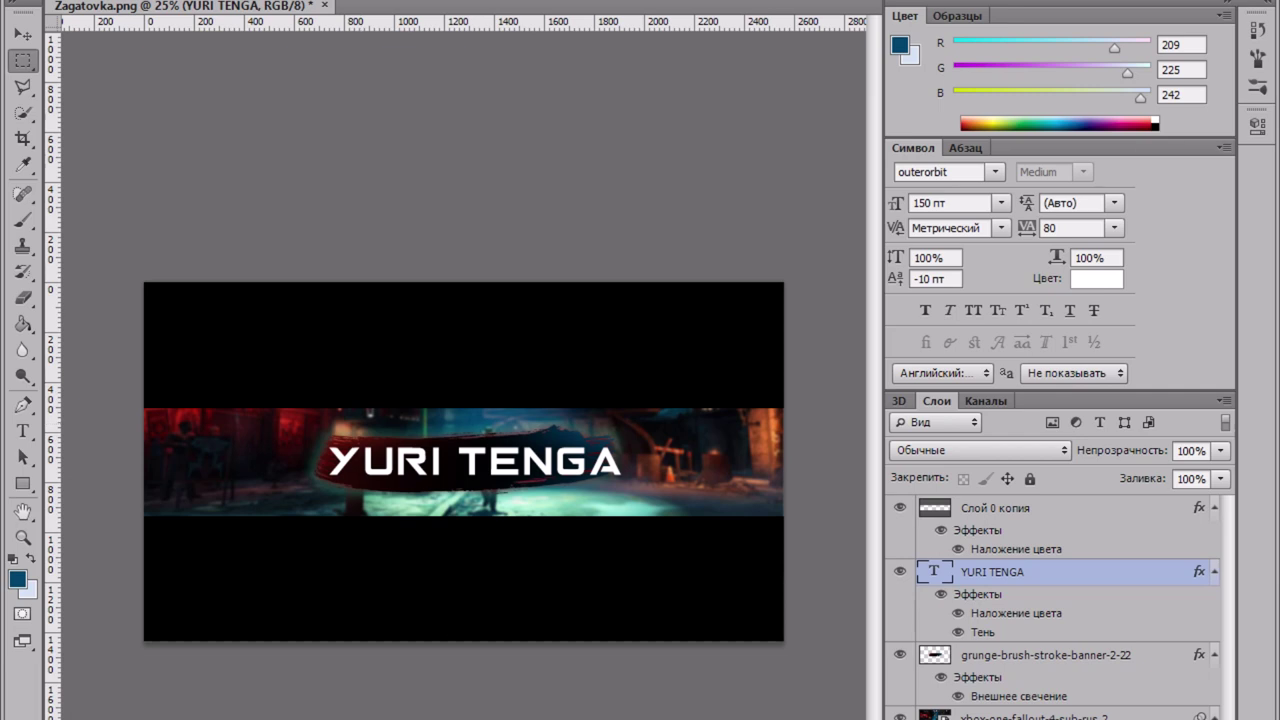
{"action": "key", "text": "v"}
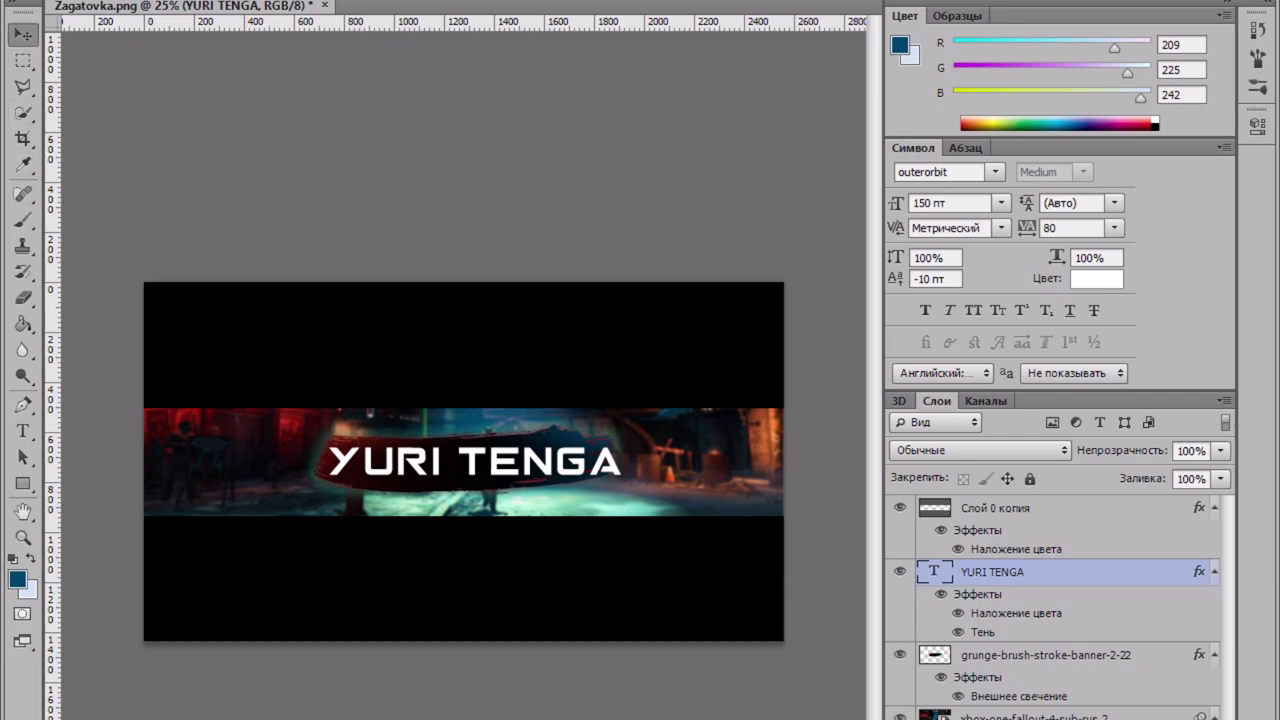
{"action": "left_click", "coordinate": [23, 87]}
{"action": "left_click", "coordinate": [23, 61]}
{"action": "right_click", "coordinate": [415, 411]}
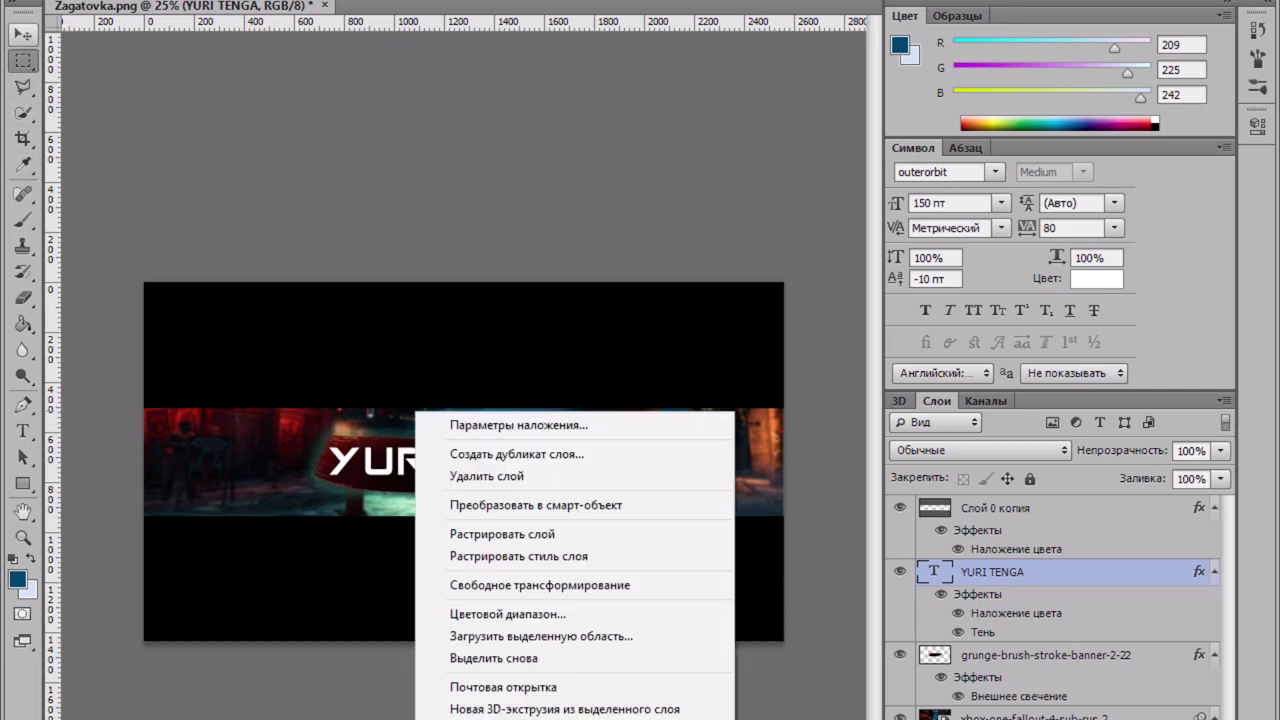
{"action": "left_click", "coordinate": [23, 35]}
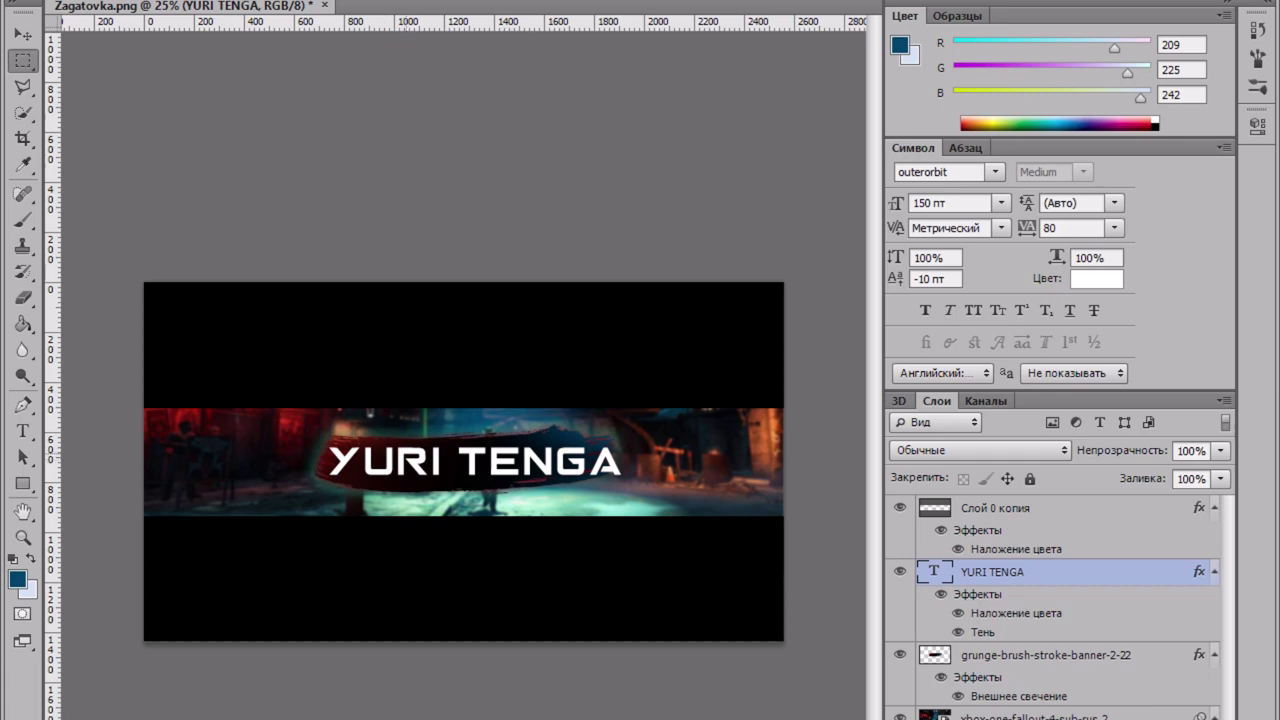
Step: Start a free transform on the channel name text and shift it slightly down over the brush stroke
{"action": "right_click", "coordinate": [406, 454]}
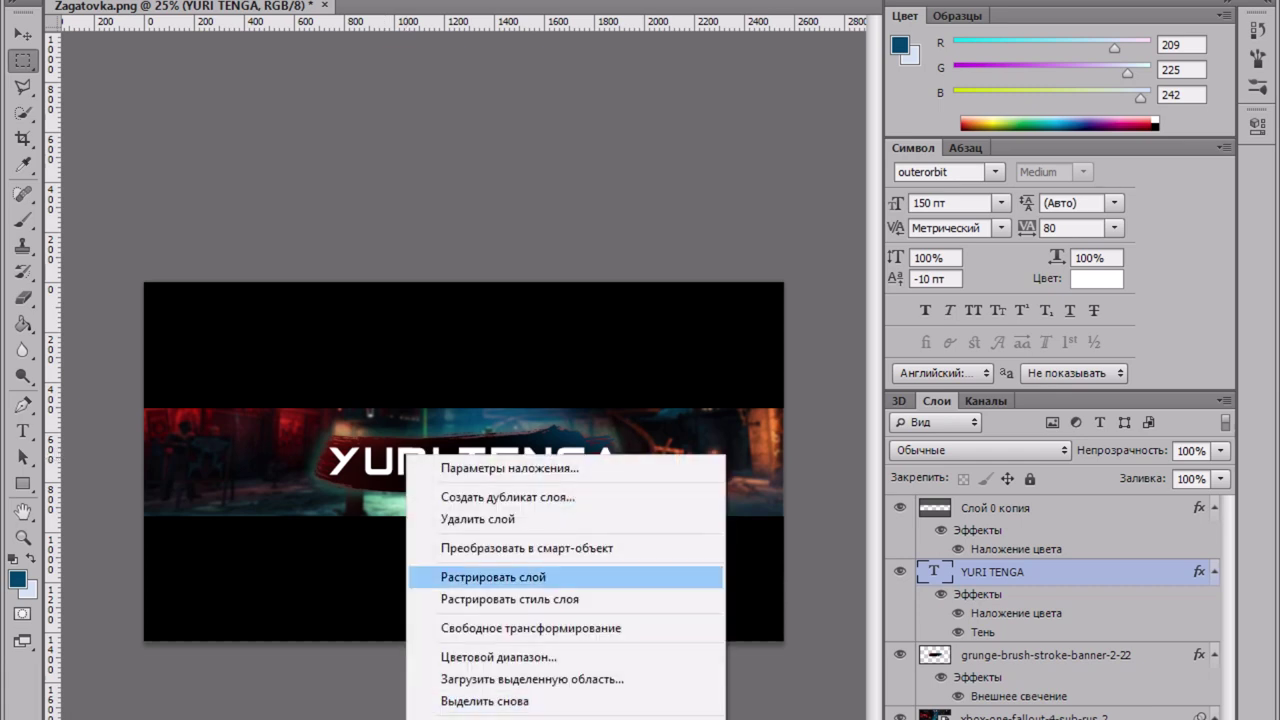
{"action": "left_click", "coordinate": [530, 628]}
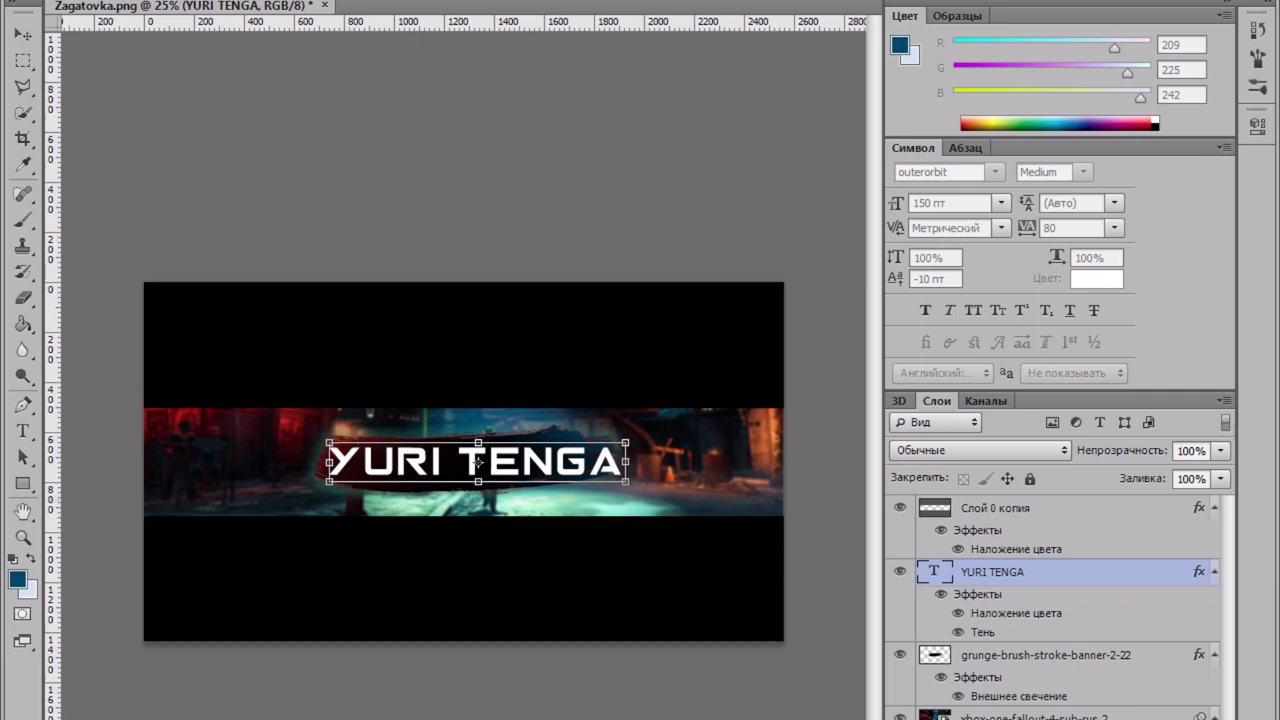
{"action": "left_click_drag", "start_coordinate": [479, 462], "coordinate": [479, 474]}
Step: Skew the channel name text vertically so its right end rises, and move it up onto the brush stroke
{"action": "right_click", "coordinate": [602, 484]}
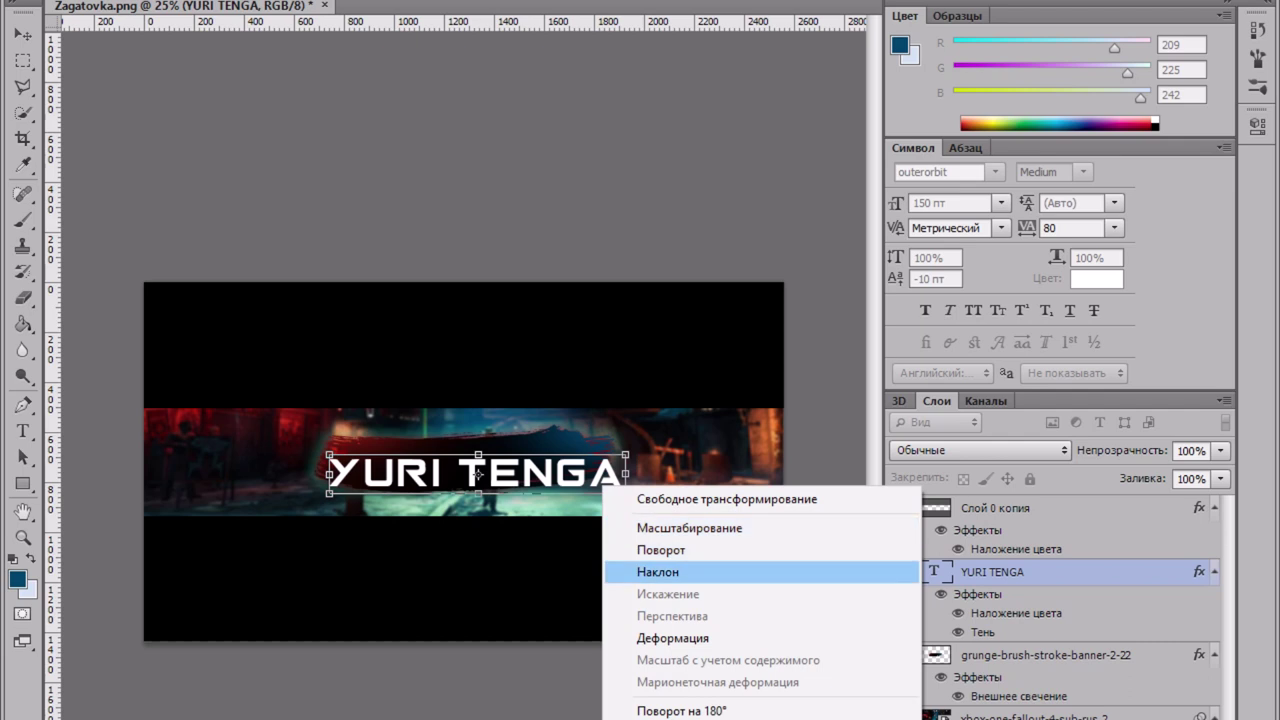
{"action": "left_click", "coordinate": [658, 572]}
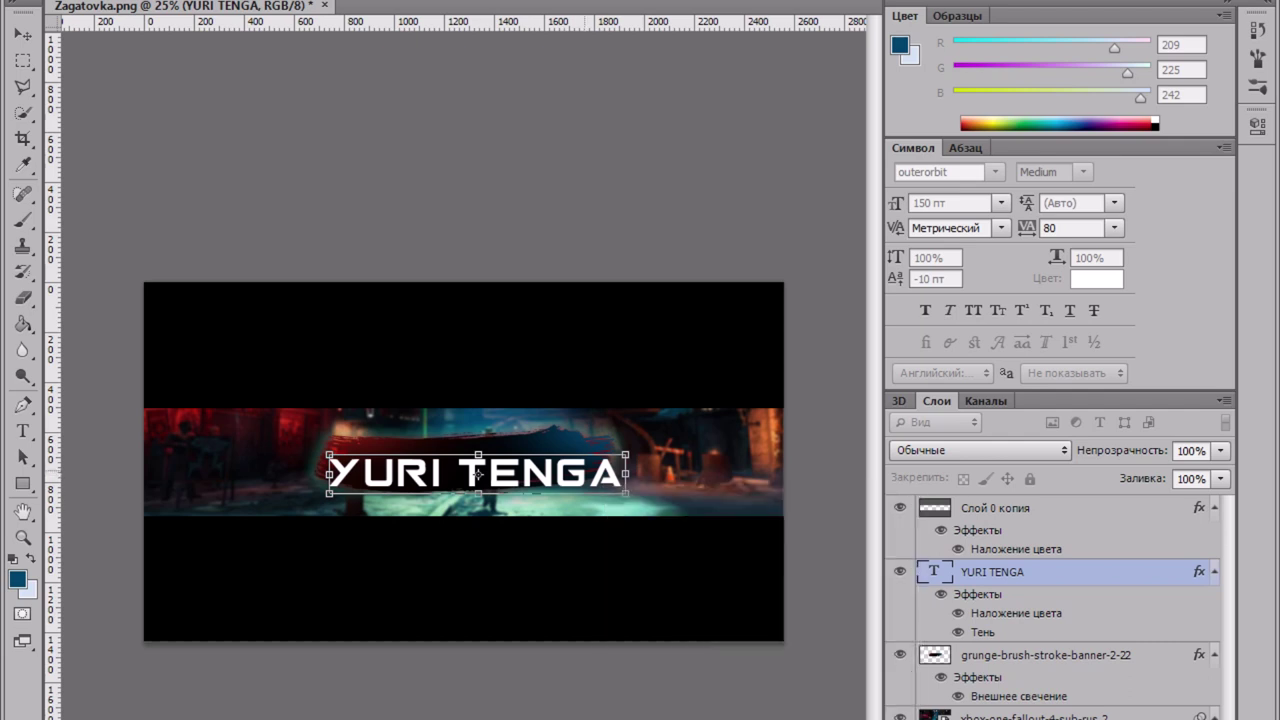
{"action": "right_click", "coordinate": [584, 472]}
{"action": "left_click", "coordinate": [623, 558]}
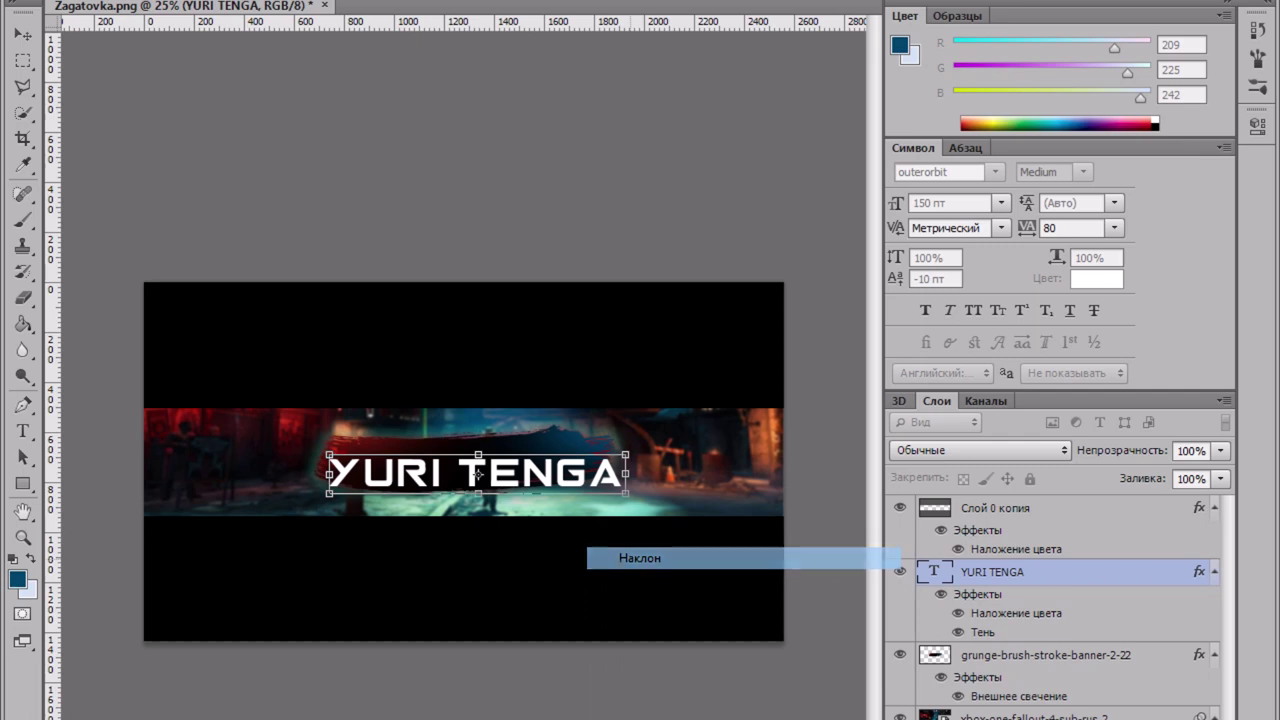
{"action": "left_click_drag", "start_coordinate": [626, 474], "coordinate": [627, 461]}
{"action": "left_click_drag", "start_coordinate": [478, 467], "coordinate": [469, 458]}
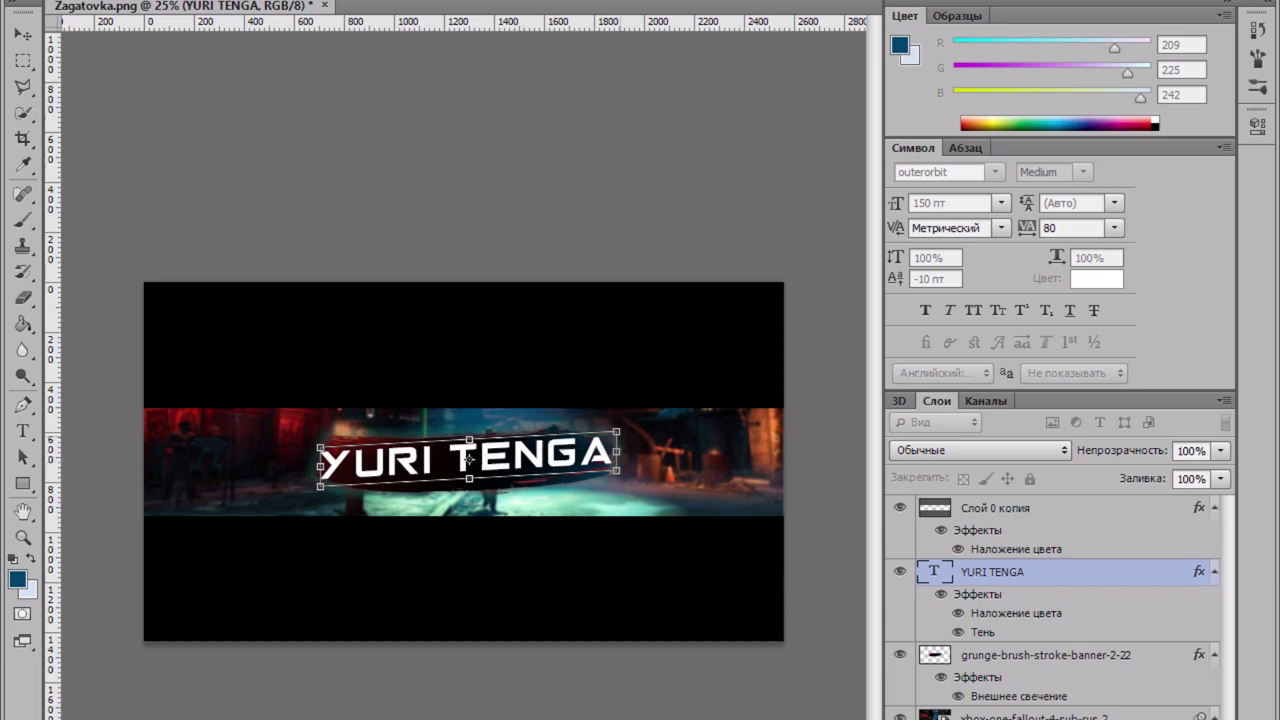
Step: Scale the channel name text down to about 141 pt and reposition it in the middle of the brush stroke
{"action": "right_click", "coordinate": [510, 452]}
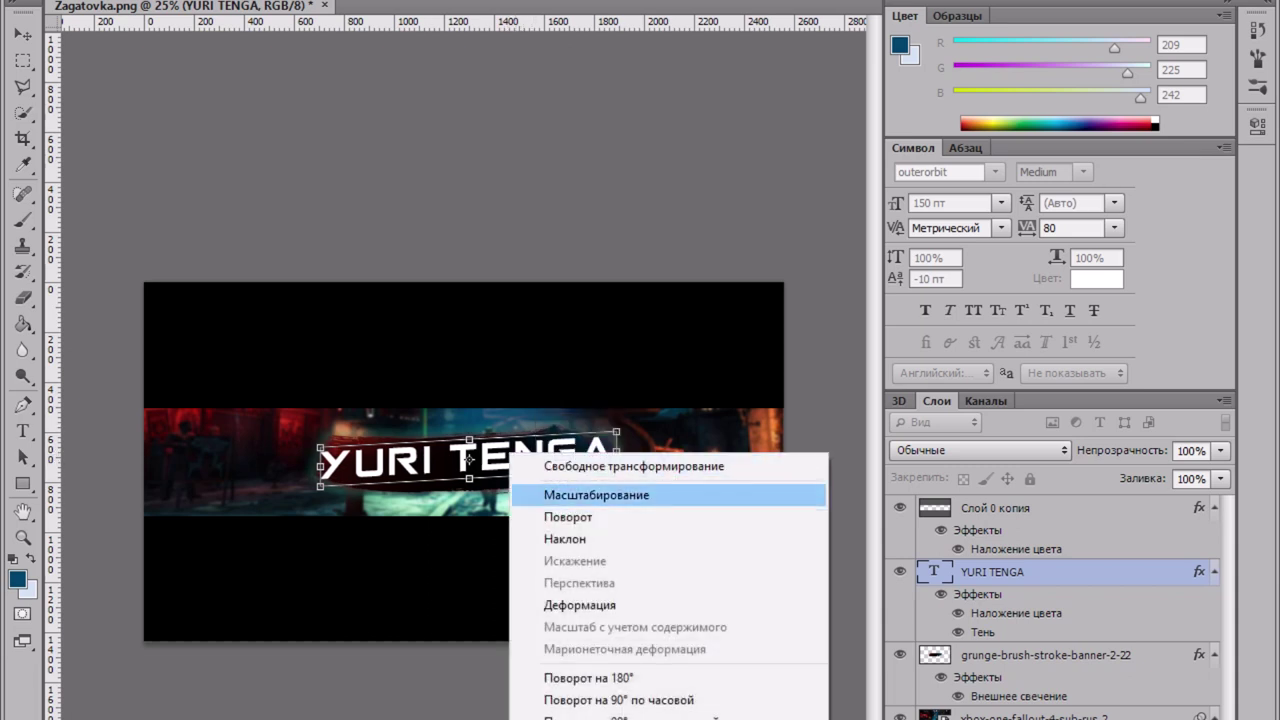
{"action": "left_click", "coordinate": [596, 500]}
{"action": "right_click", "coordinate": [510, 460]}
{"action": "left_click", "coordinate": [508, 450]}
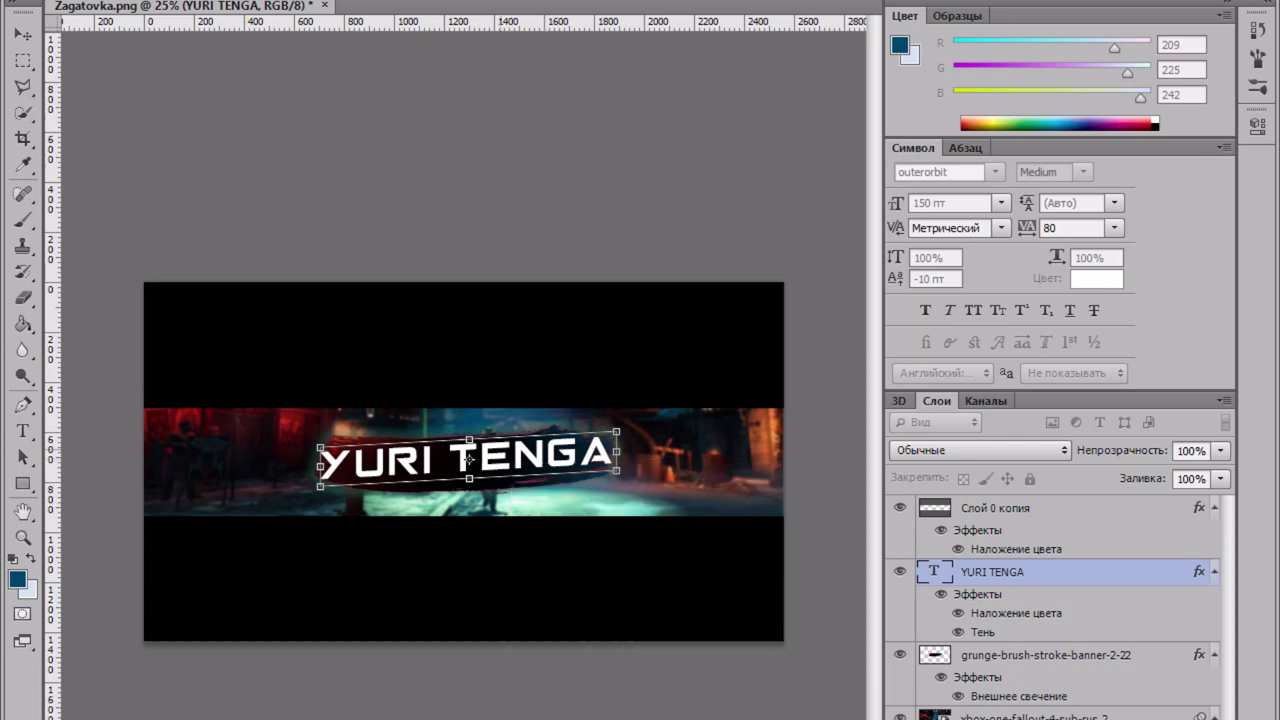
{"action": "left_click_drag", "start_coordinate": [616, 432], "coordinate": [600, 436]}
{"action": "left_click_drag", "start_coordinate": [457, 456], "coordinate": [464, 458]}
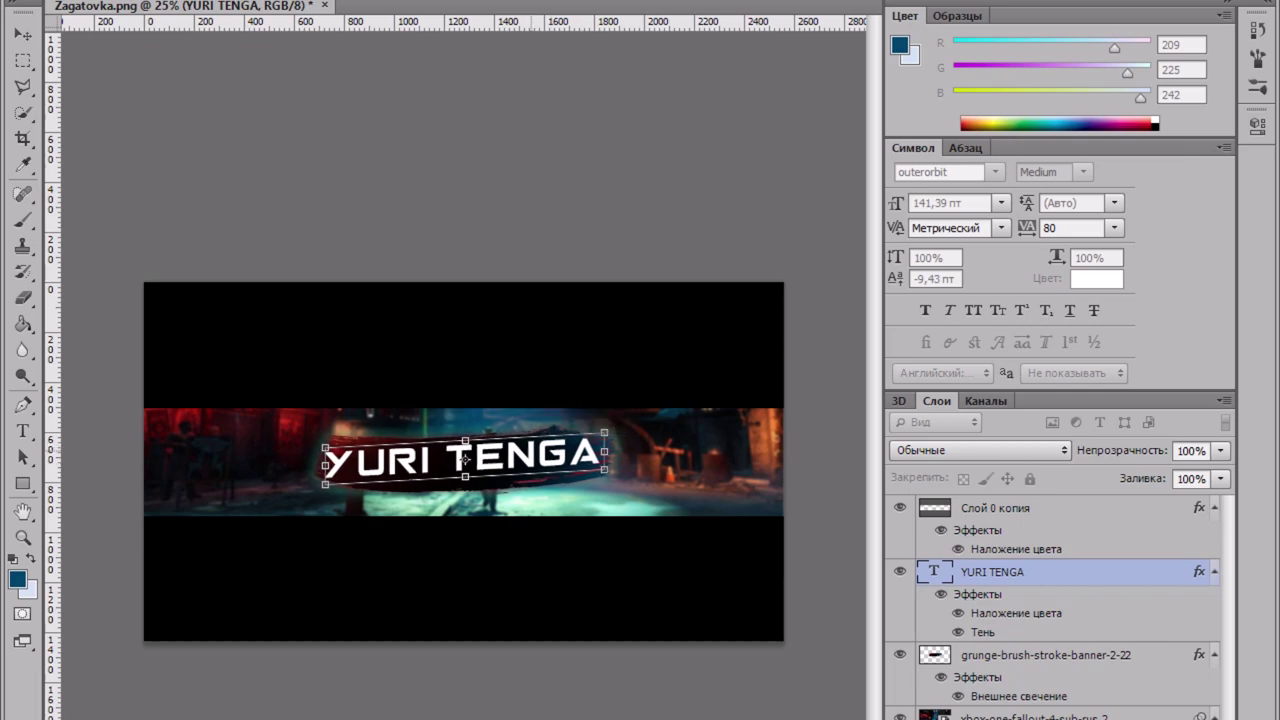
{"action": "scroll", "coordinate": [464, 458], "scroll_direction": "up", "scroll_amount": 2}
{"action": "key", "text": "ctrl+z"}
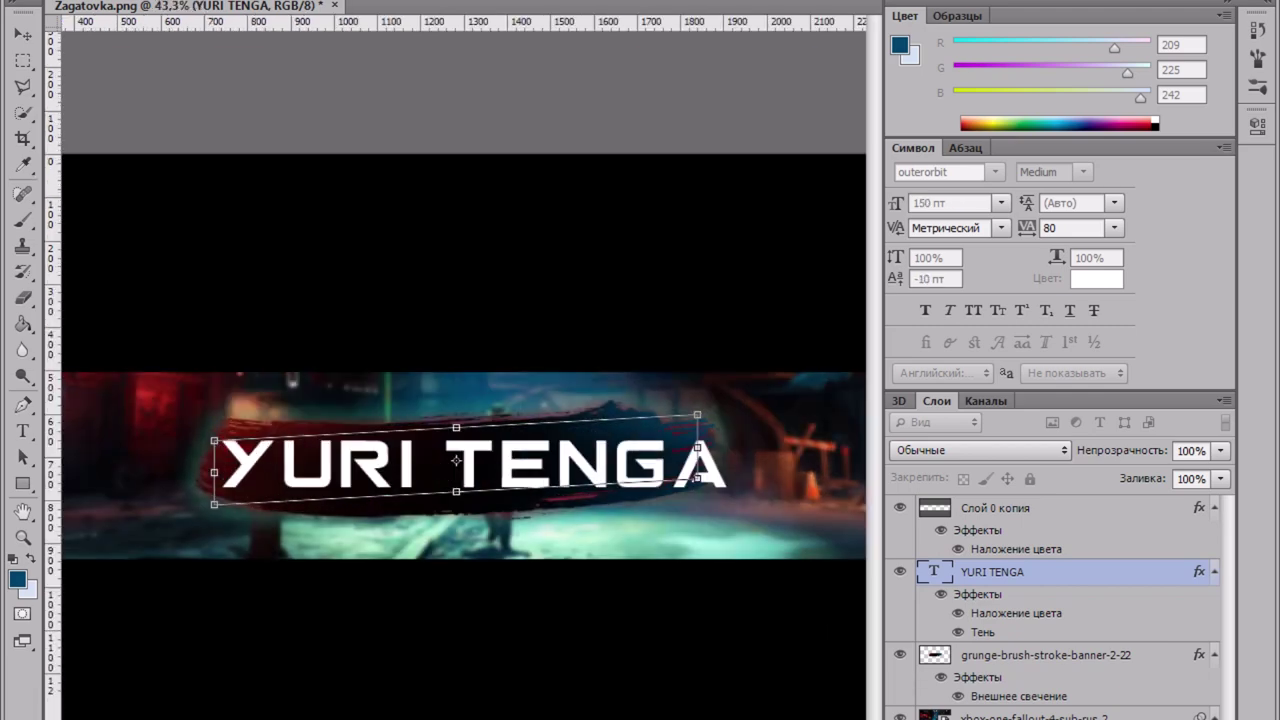
{"action": "scroll", "coordinate": [481, 464], "scroll_direction": "up", "scroll_amount": 2}
{"action": "left_click_drag", "start_coordinate": [481, 465], "coordinate": [481, 465]}
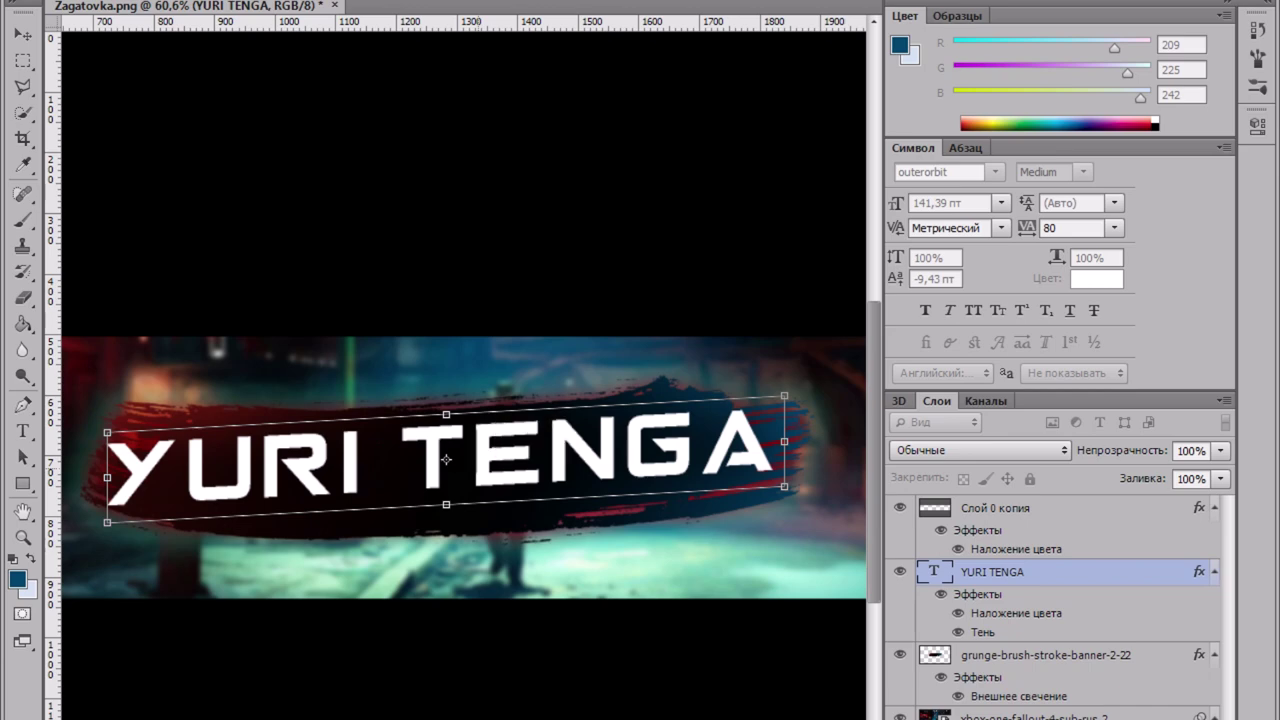
Step: Apply the pending transform to the channel name text
{"action": "scroll", "coordinate": [446, 459], "scroll_direction": "down", "scroll_amount": 3}
{"action": "scroll", "coordinate": [464, 458], "scroll_direction": "up", "scroll_amount": 1}
{"action": "key", "text": "m"}
{"action": "key", "text": "Tab"}
{"action": "key", "text": "Return"}
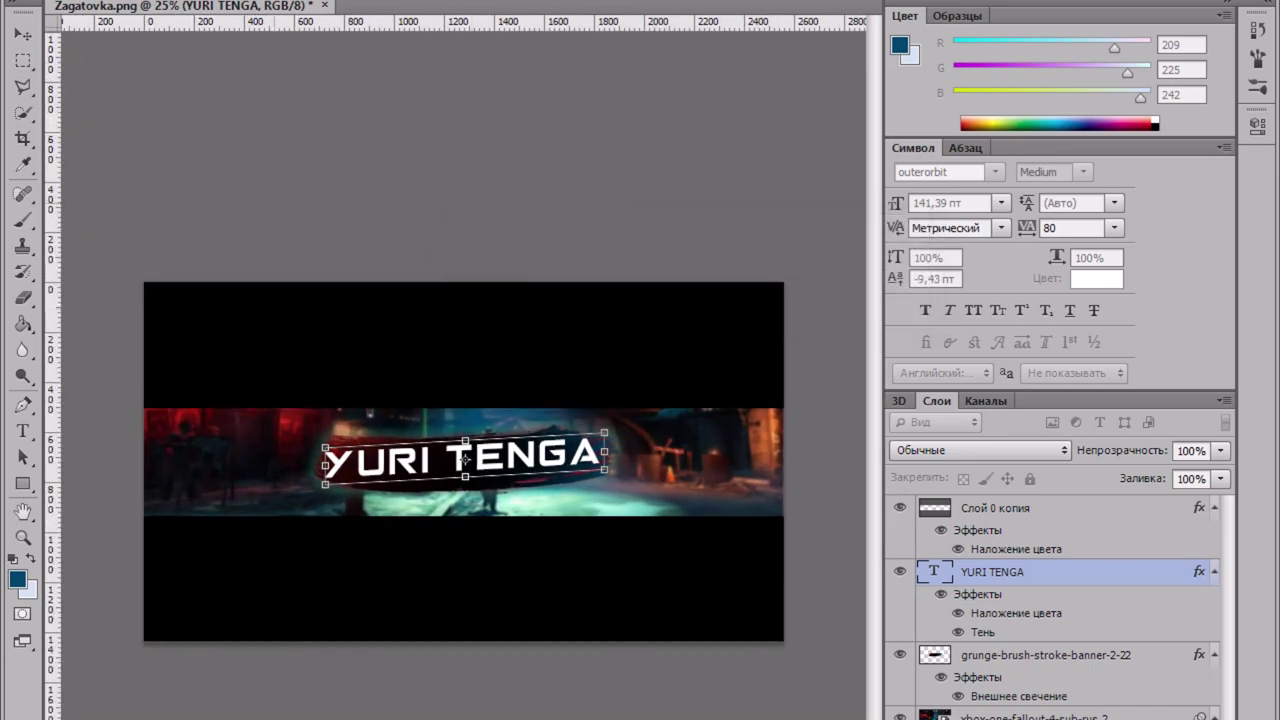
{"action": "key", "text": "m"}
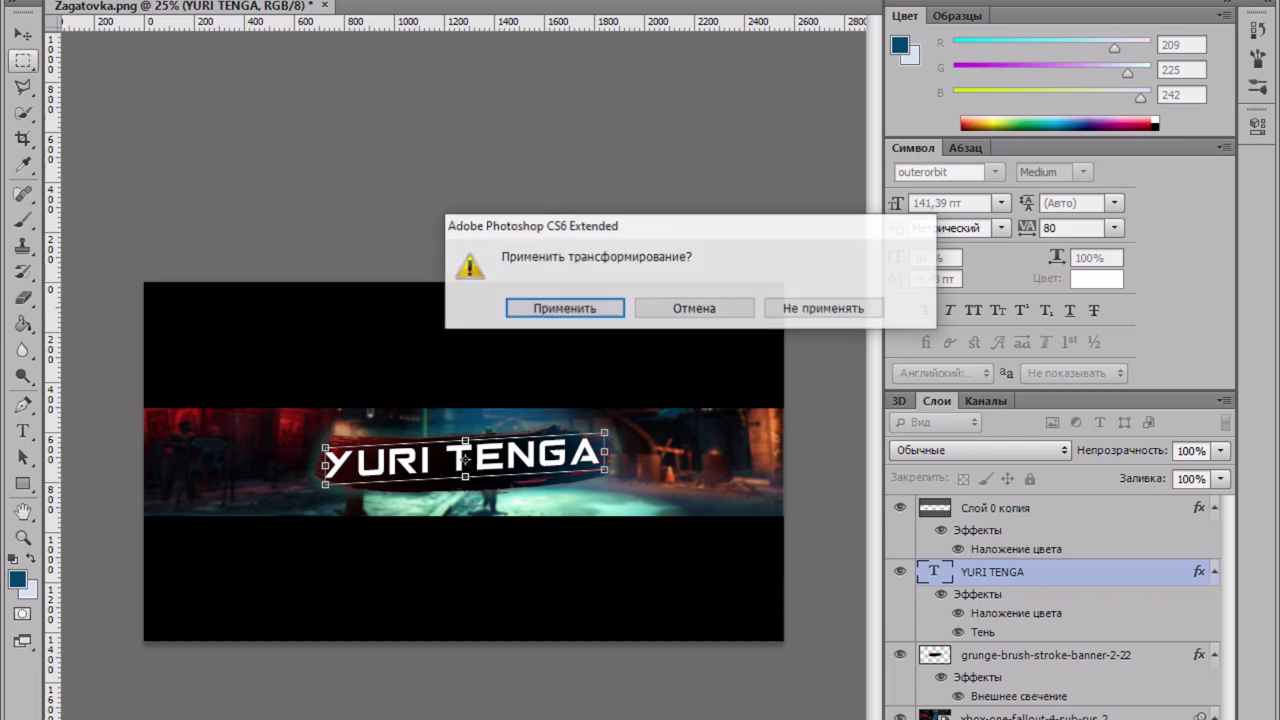
{"action": "key", "text": "Tab"}
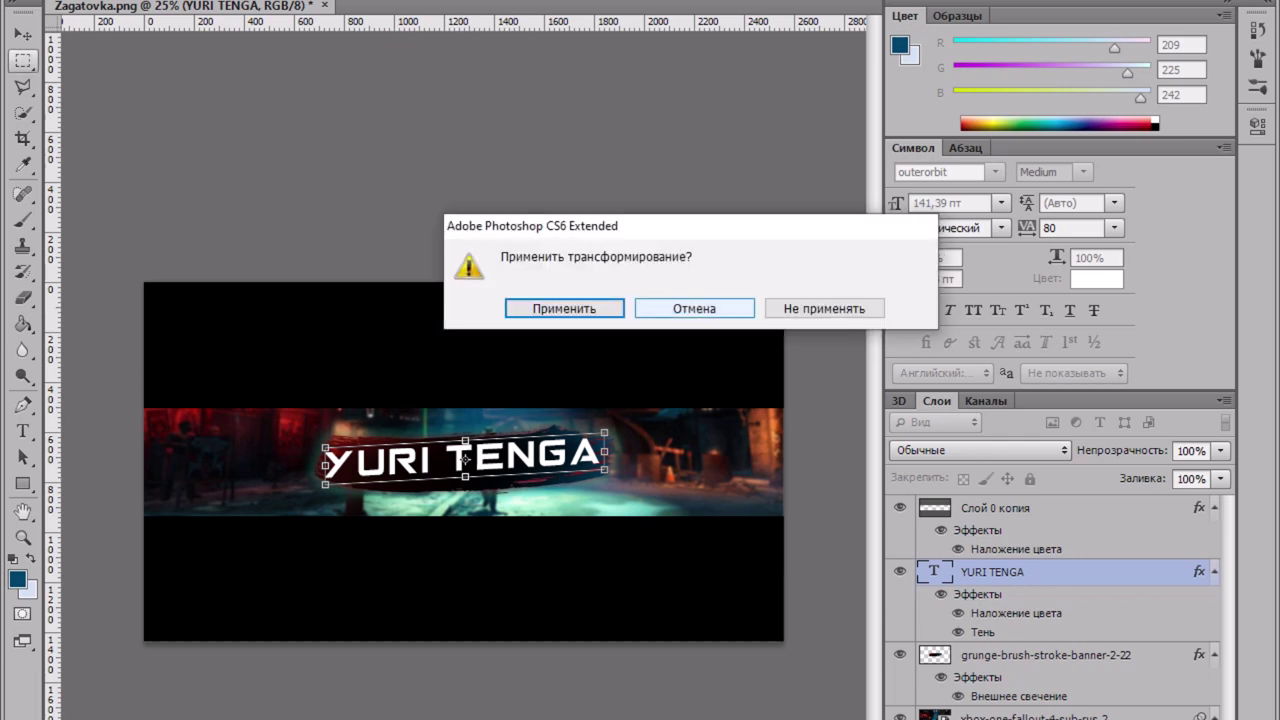
{"action": "key", "text": "Return"}
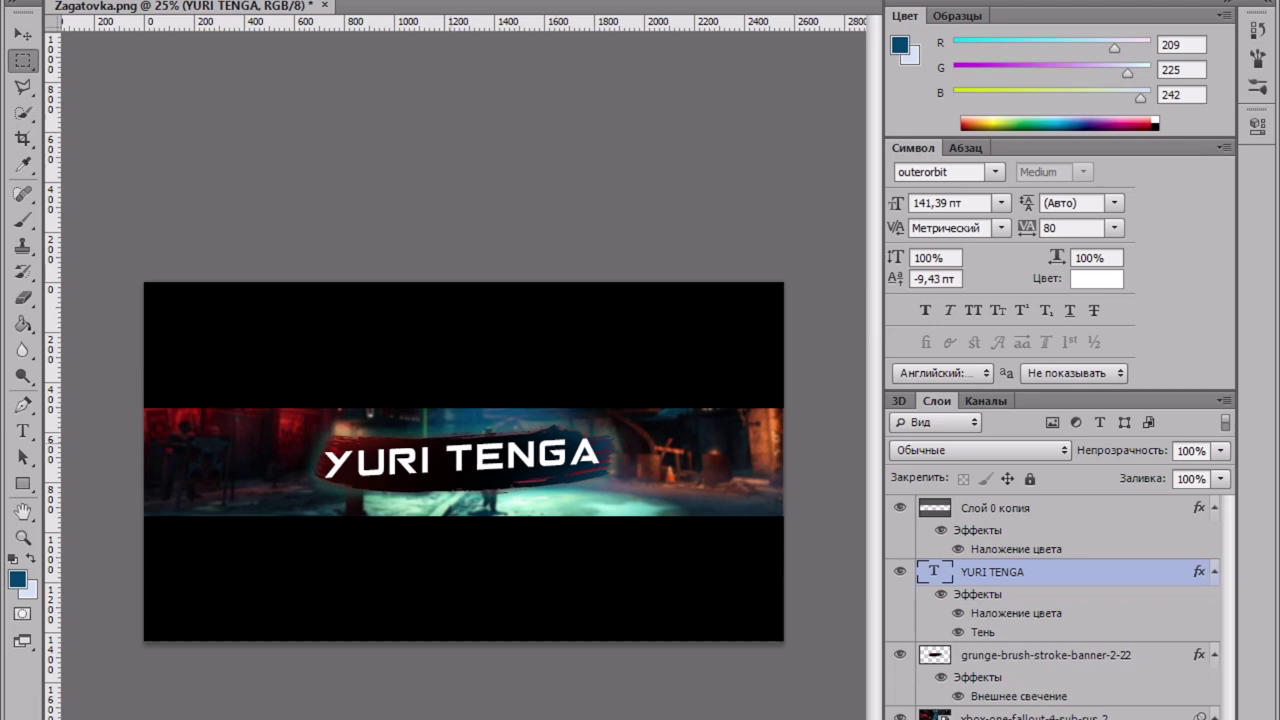
Step: Draw a thin dark blue rectangle shape directly below the brush stroke, slightly narrower than the channel name
{"action": "scroll", "coordinate": [465, 458], "scroll_direction": "down", "scroll_amount": 1}
{"action": "scroll", "coordinate": [462, 461], "scroll_direction": "up", "scroll_amount": 2}
{"action": "scroll", "coordinate": [462, 461], "scroll_direction": "down", "scroll_amount": 2}
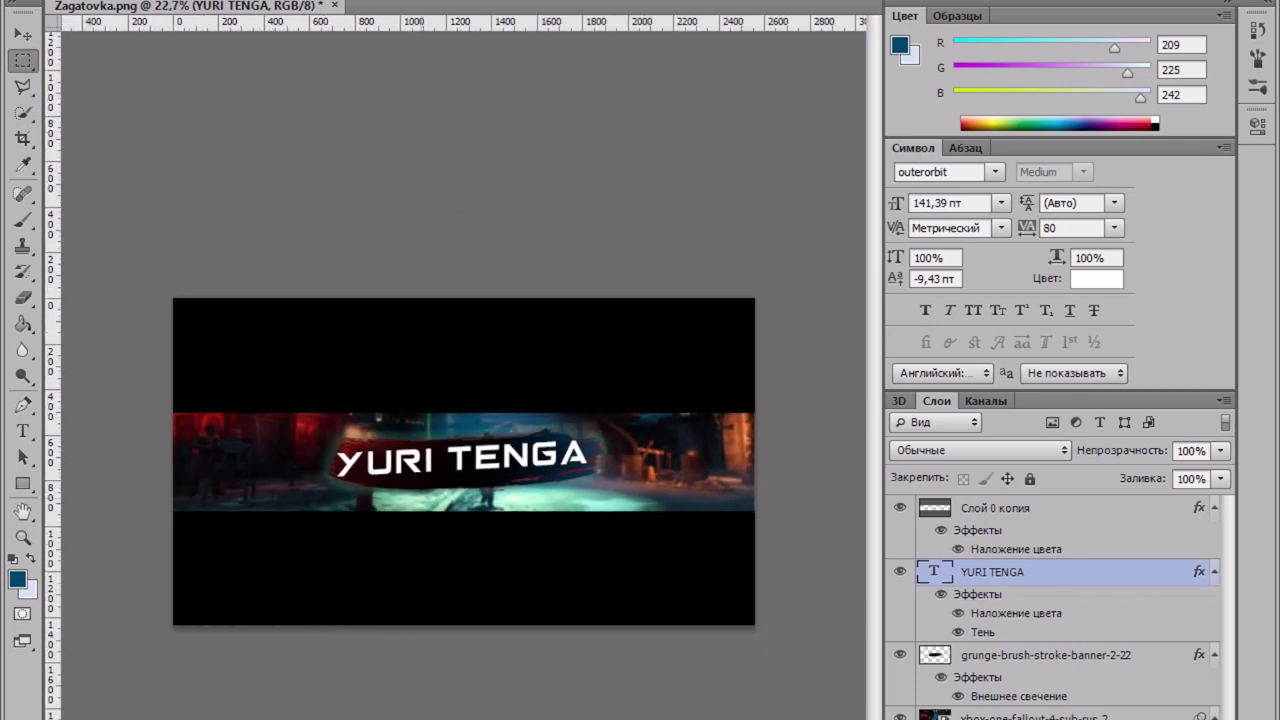
{"action": "scroll", "coordinate": [465, 458], "scroll_direction": "up", "scroll_amount": 1}
{"action": "scroll", "coordinate": [465, 458], "scroll_direction": "up", "scroll_amount": 1}
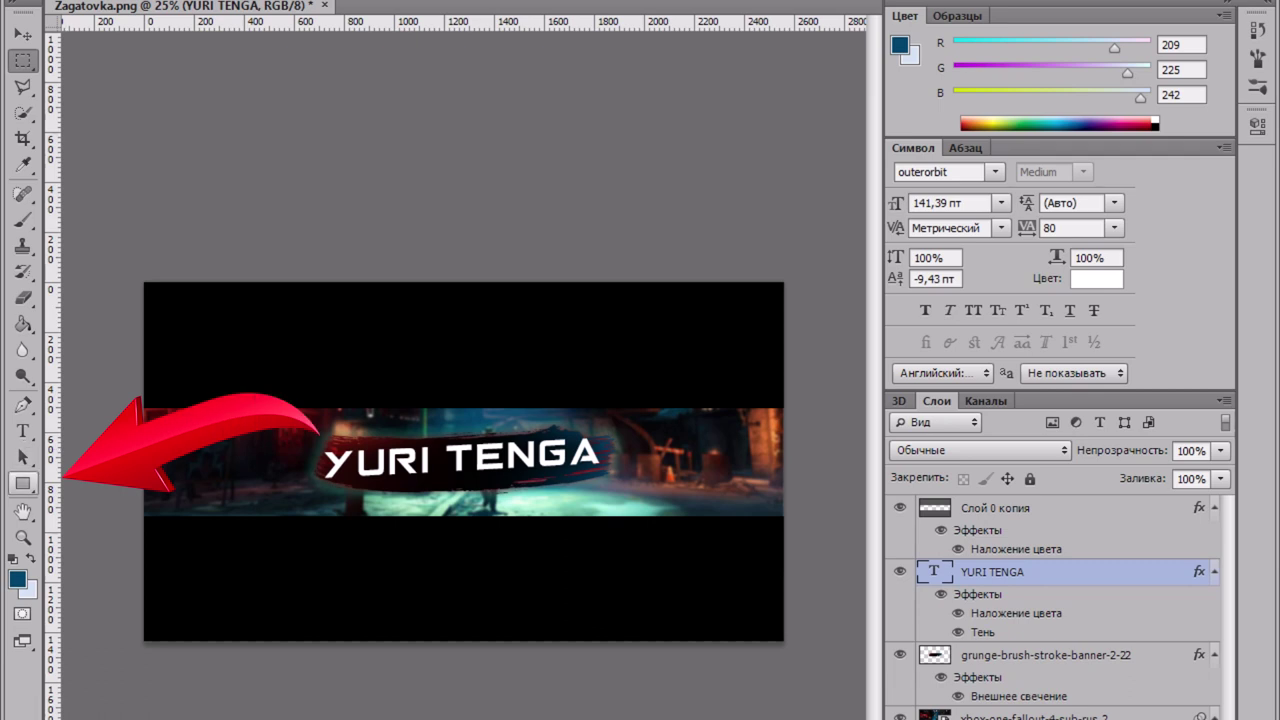
{"action": "left_click", "coordinate": [22, 483]}
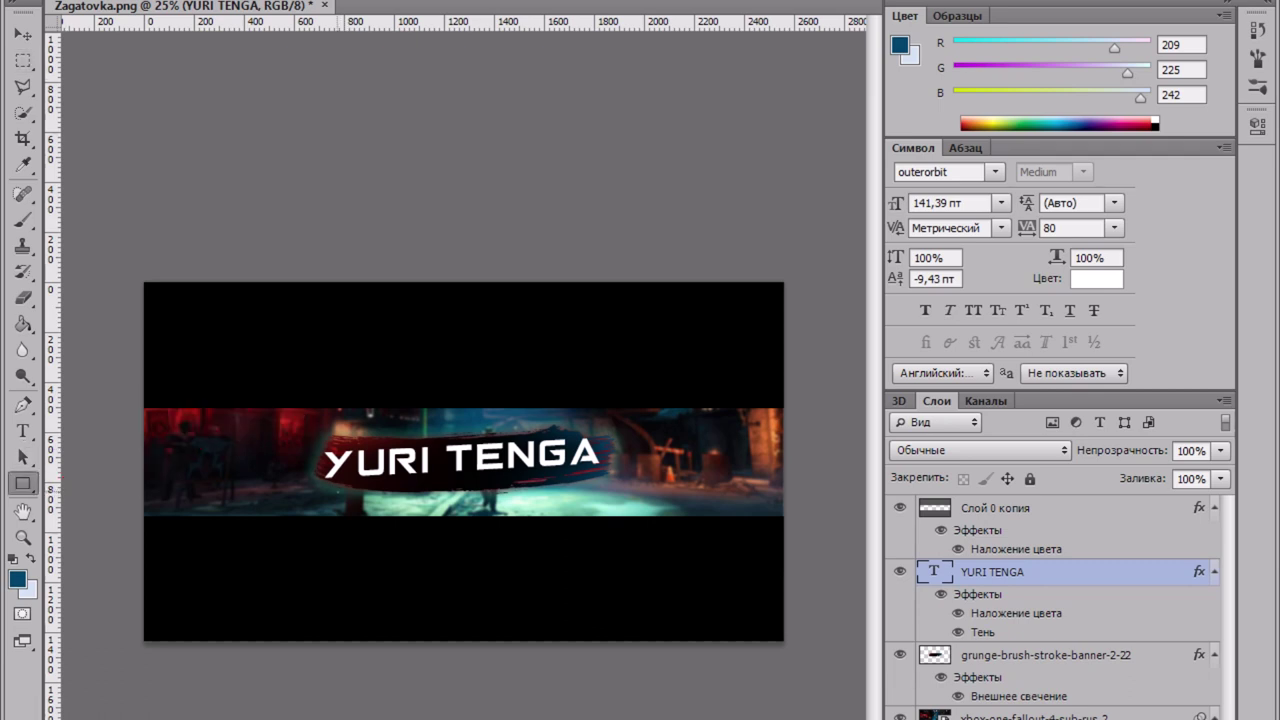
{"action": "left_click_drag", "start_coordinate": [336, 492], "coordinate": [578, 511]}
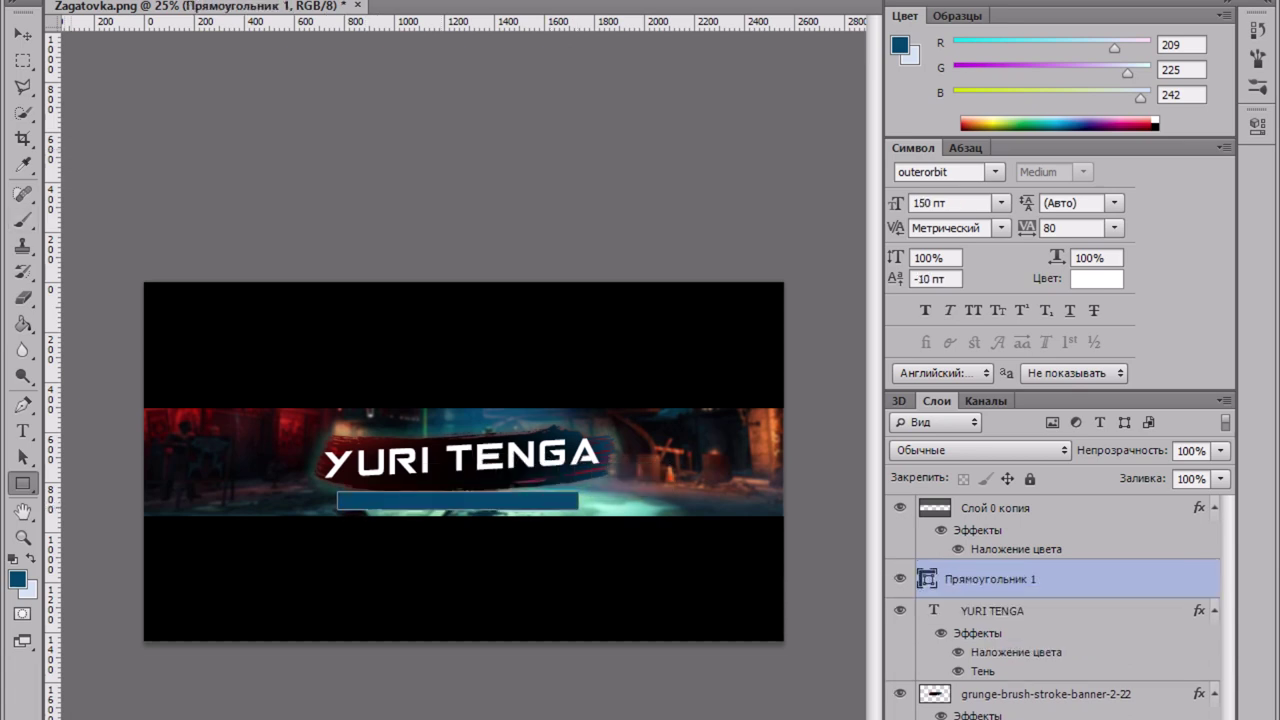
Step: Skew the blue rectangle horizontally into a right-leaning parallelogram by shifting its upper edge, and apply the transform
{"action": "left_click", "coordinate": [22, 61]}
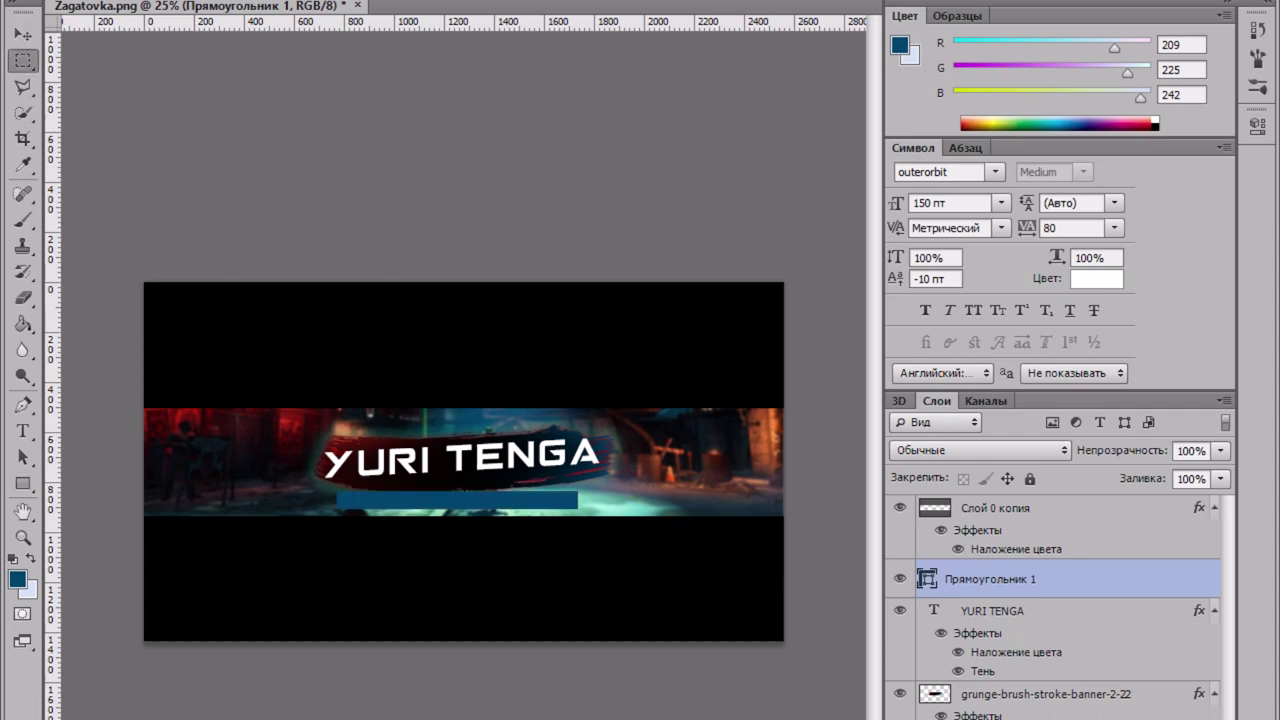
{"action": "right_click", "coordinate": [459, 513]}
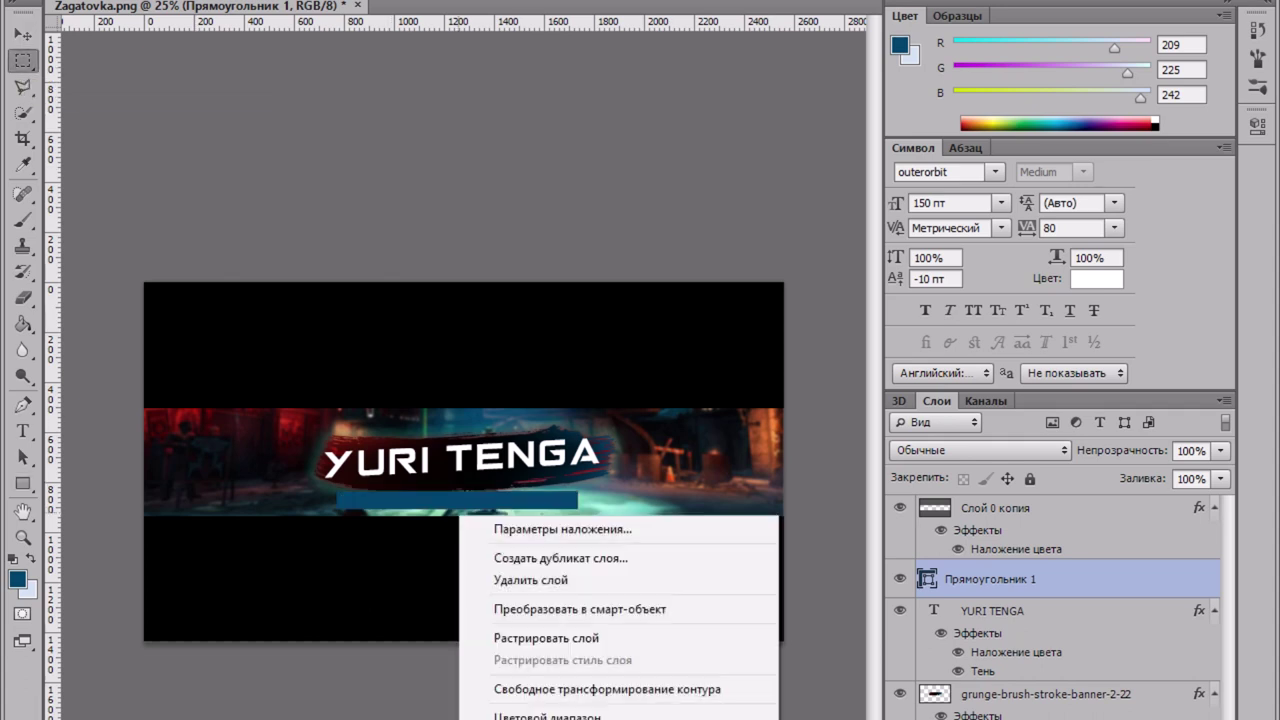
{"action": "left_click", "coordinate": [607, 689]}
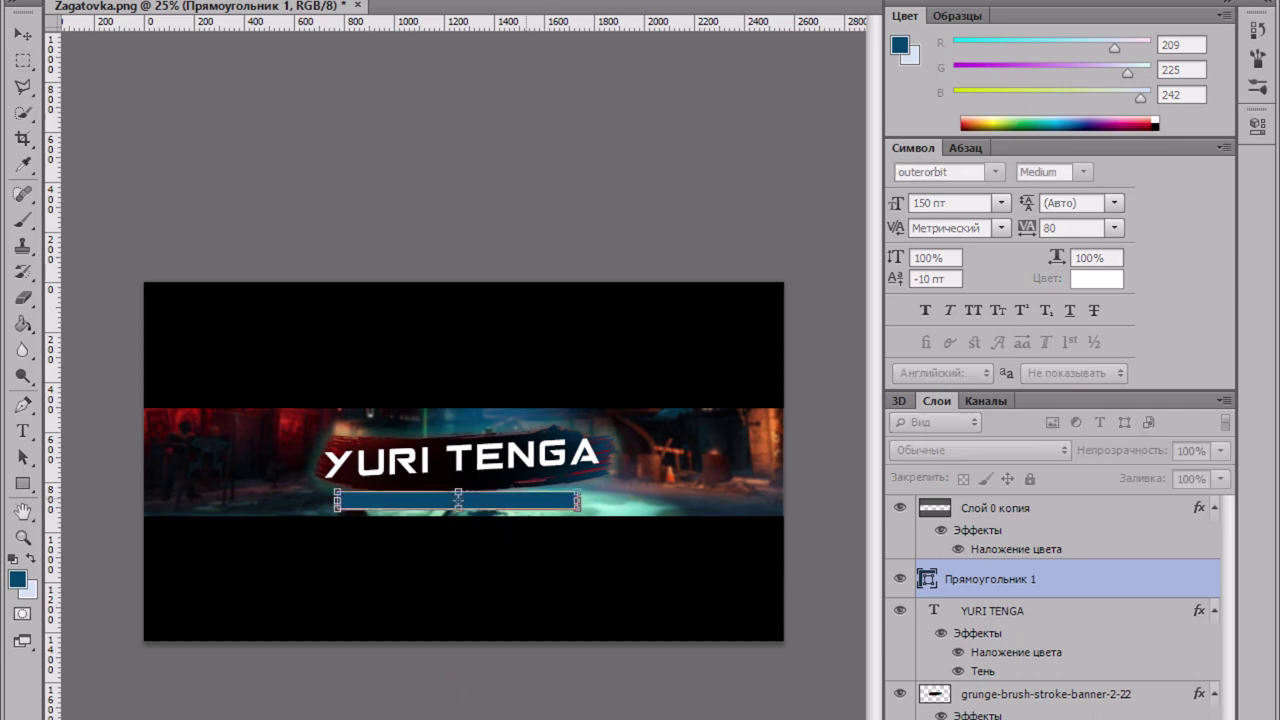
{"action": "right_click", "coordinate": [527, 500]}
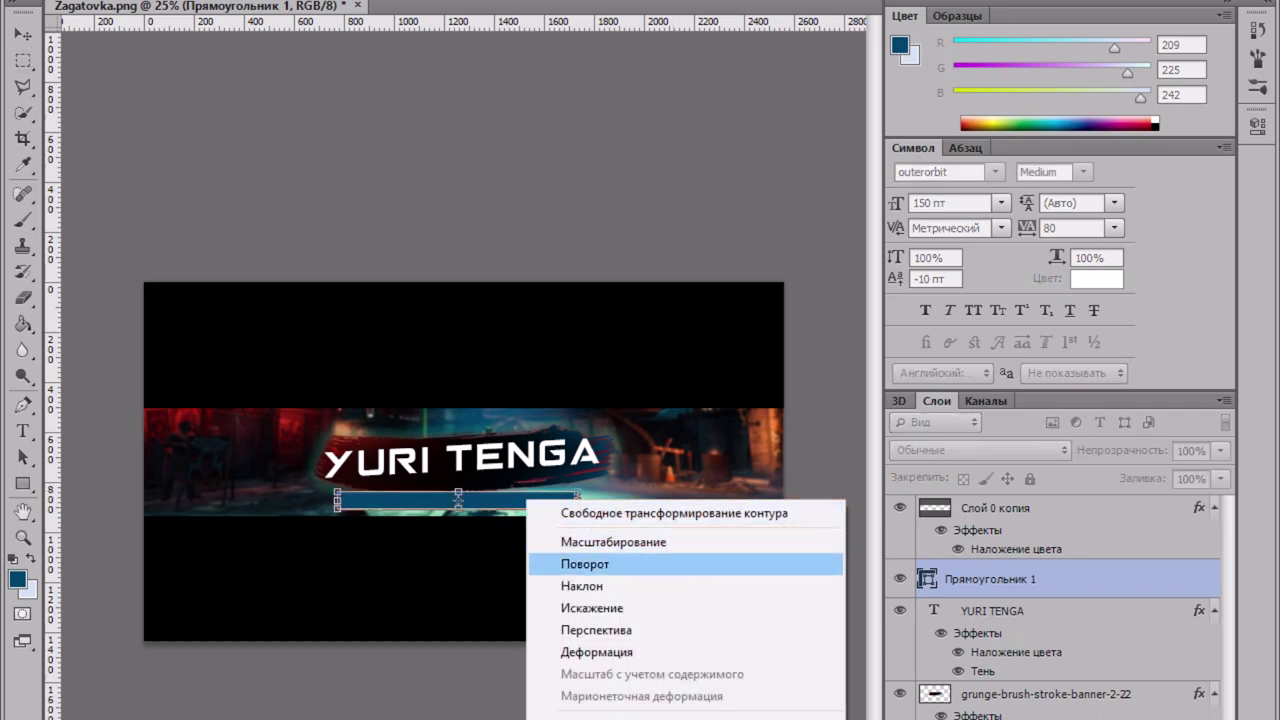
{"action": "left_click", "coordinate": [600, 586]}
{"action": "key", "text": "ctrl+plus"}
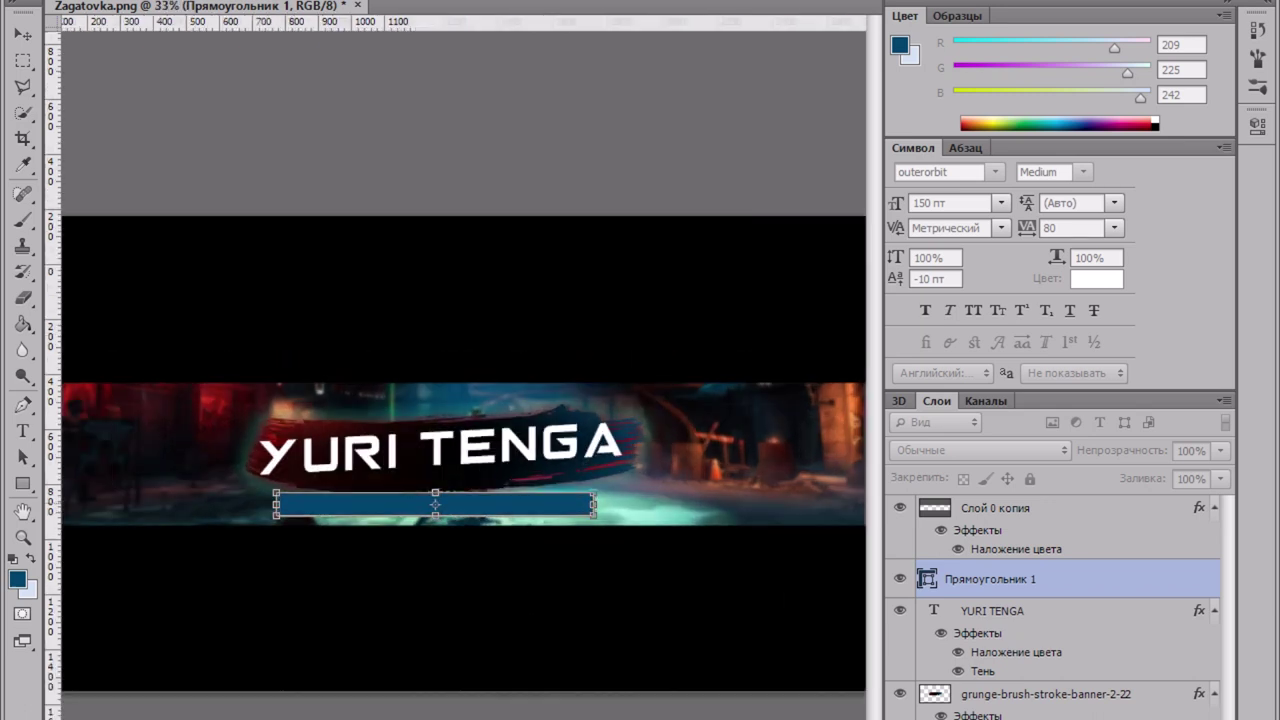
{"action": "scroll", "coordinate": [582, 509], "scroll_direction": "up", "scroll_amount": 3}
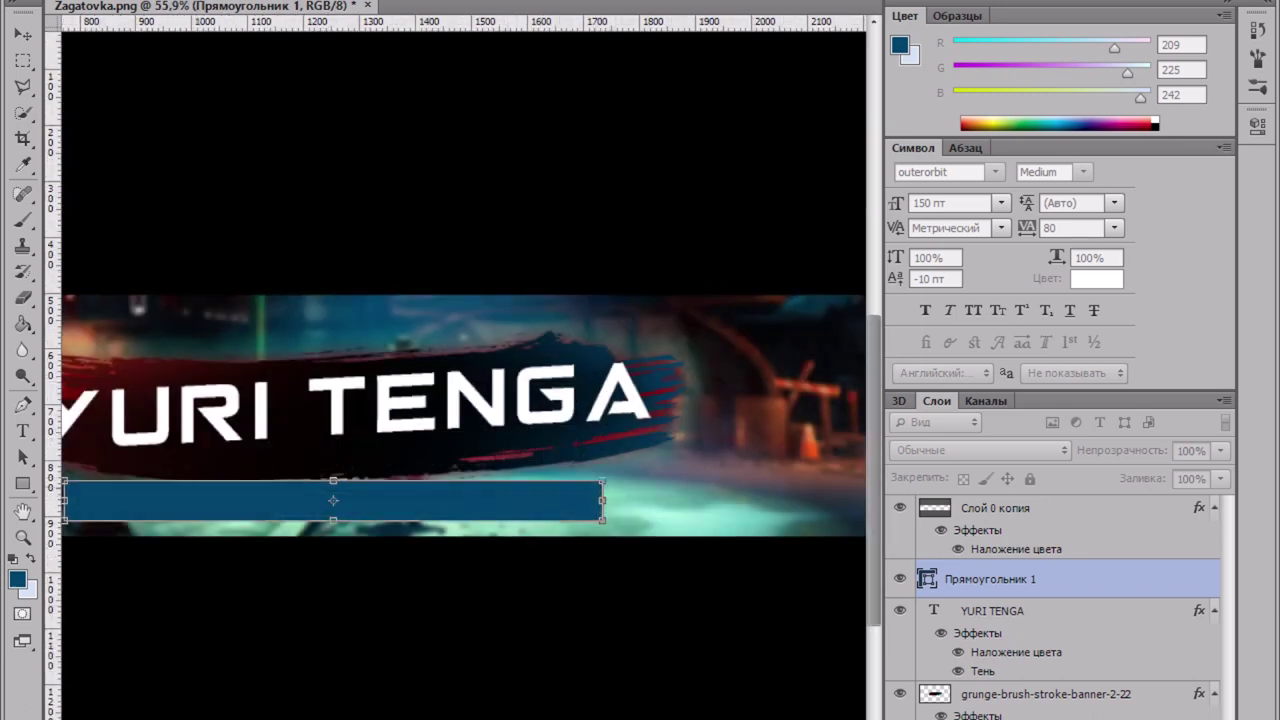
{"action": "left_click_drag", "start_coordinate": [333, 481], "coordinate": [347, 481]}
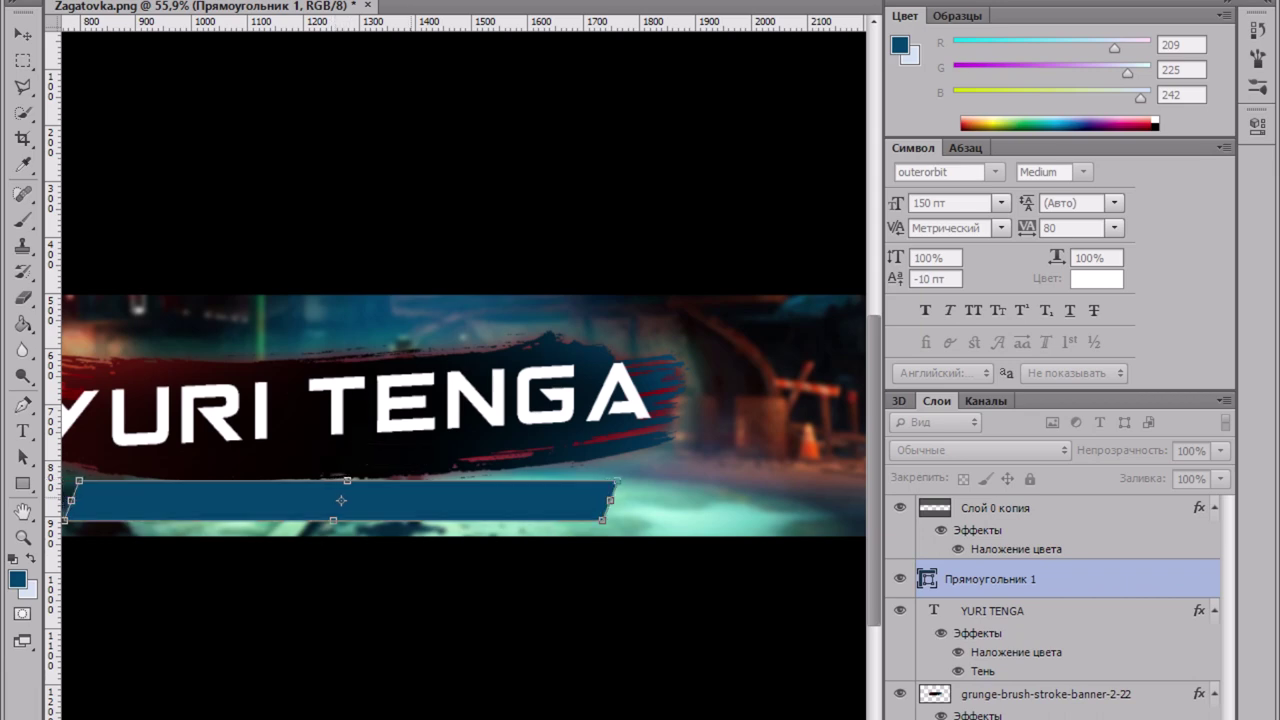
{"action": "scroll", "coordinate": [265, 503], "scroll_direction": "up", "scroll_amount": 3}
{"action": "scroll", "coordinate": [265, 503], "scroll_direction": "down", "scroll_amount": 10}
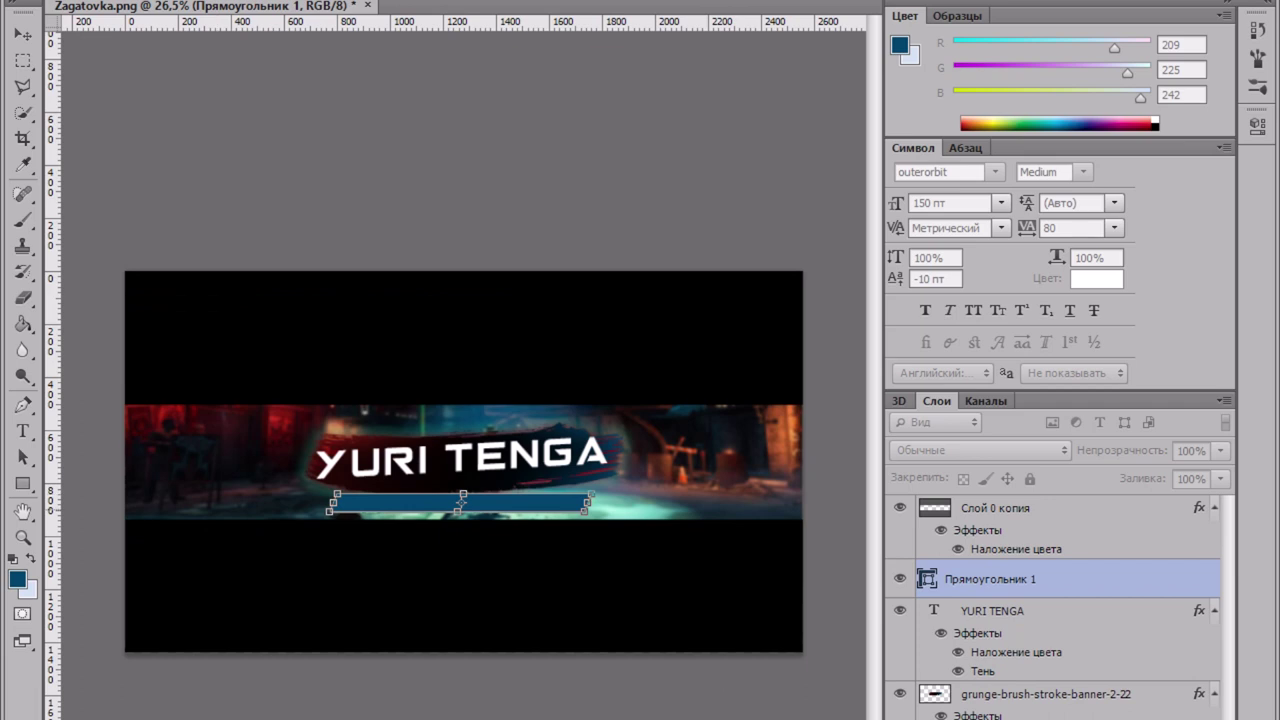
{"action": "scroll", "coordinate": [460, 505], "scroll_direction": "up", "scroll_amount": 1}
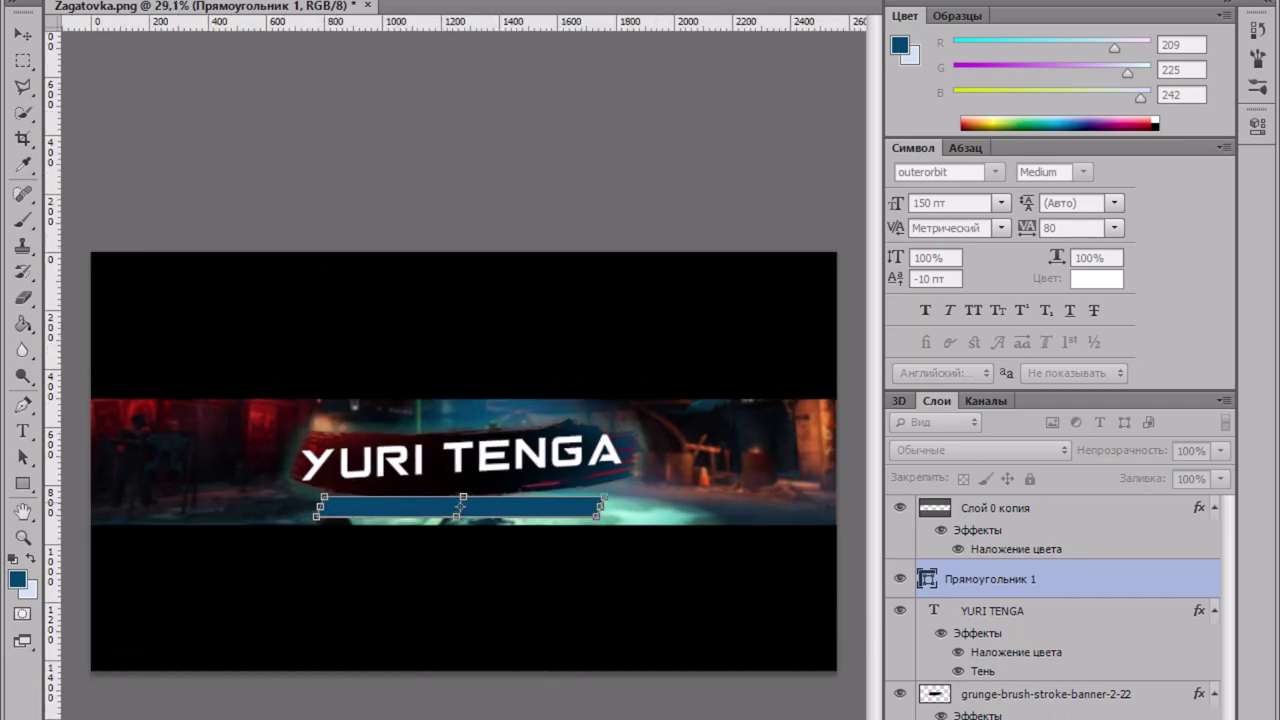
{"action": "key", "text": "Return"}
Step: Skew the blue bar vertically so its right end rises in line with the channel name, and apply the transform
{"action": "key", "text": "m"}
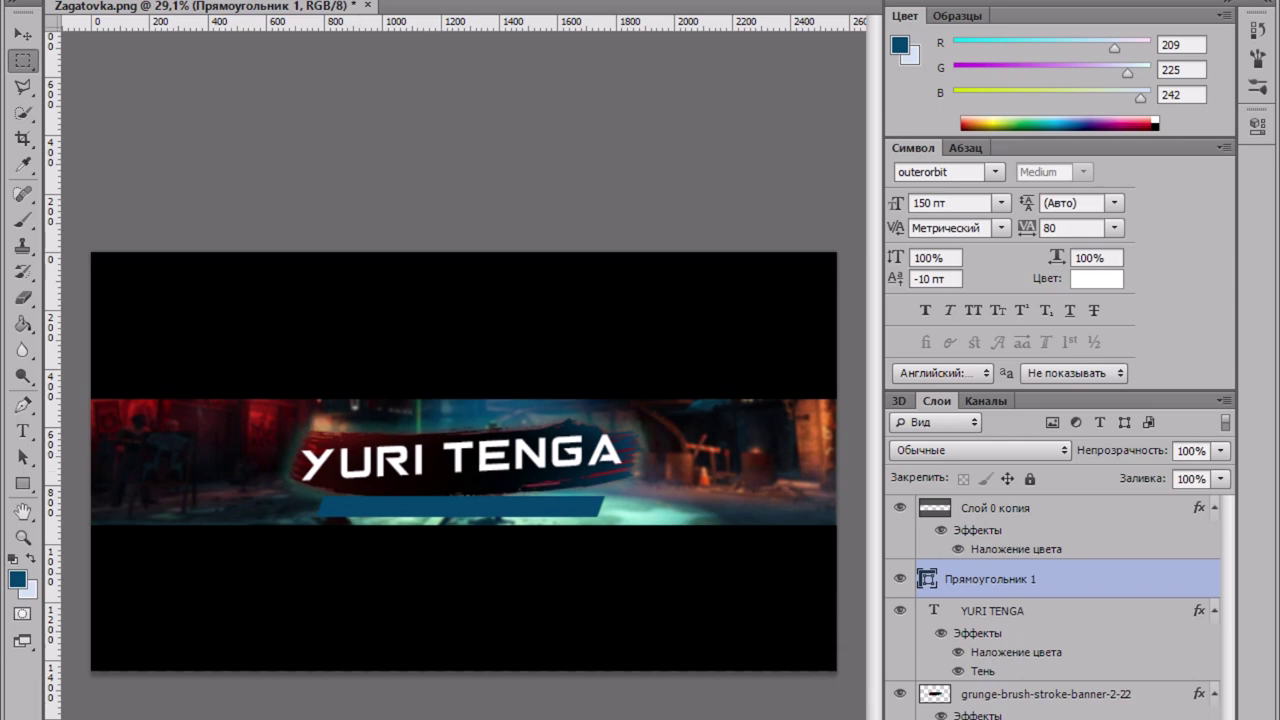
{"action": "right_click", "coordinate": [424, 506]}
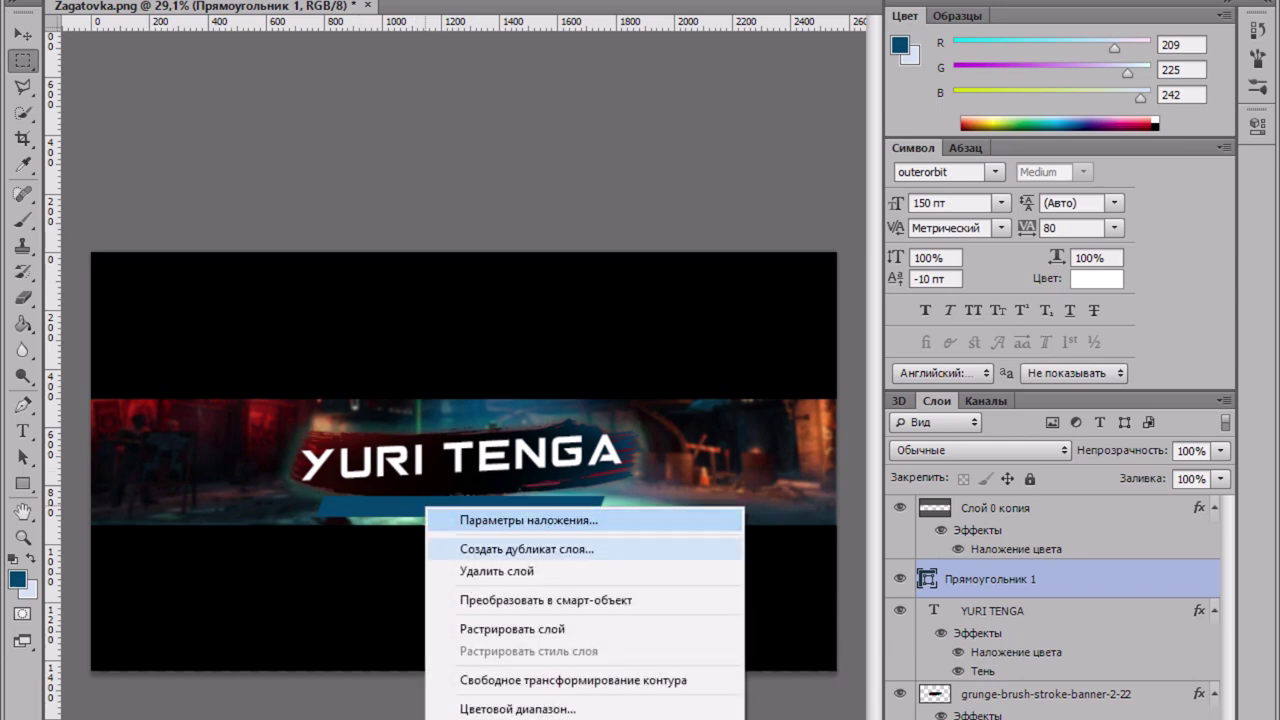
{"action": "left_click", "coordinate": [500, 680]}
{"action": "right_click", "coordinate": [502, 508]}
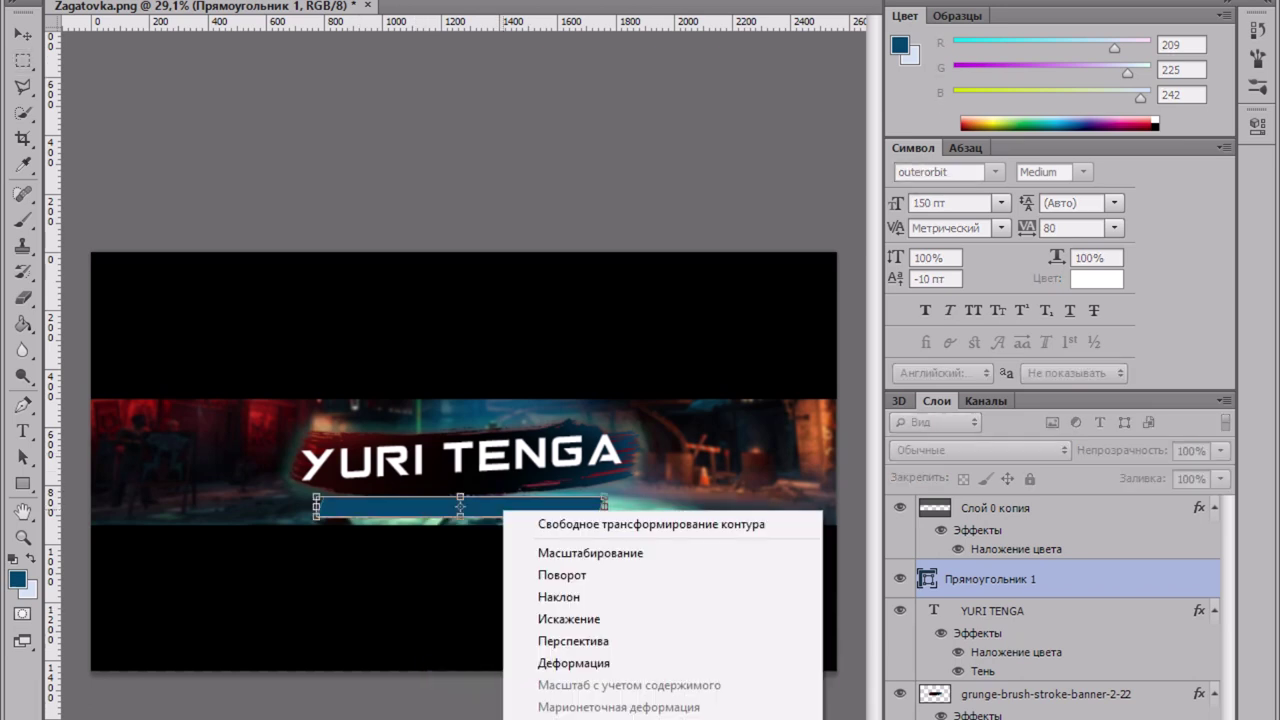
{"action": "left_click", "coordinate": [540, 597]}
{"action": "left_click_drag", "start_coordinate": [604, 507], "coordinate": [604, 496]}
{"action": "key", "text": "Return"}
{"action": "scroll", "coordinate": [491, 518], "scroll_direction": "down", "scroll_amount": 2}
{"action": "scroll", "coordinate": [491, 518], "scroll_direction": "up", "scroll_amount": 3}
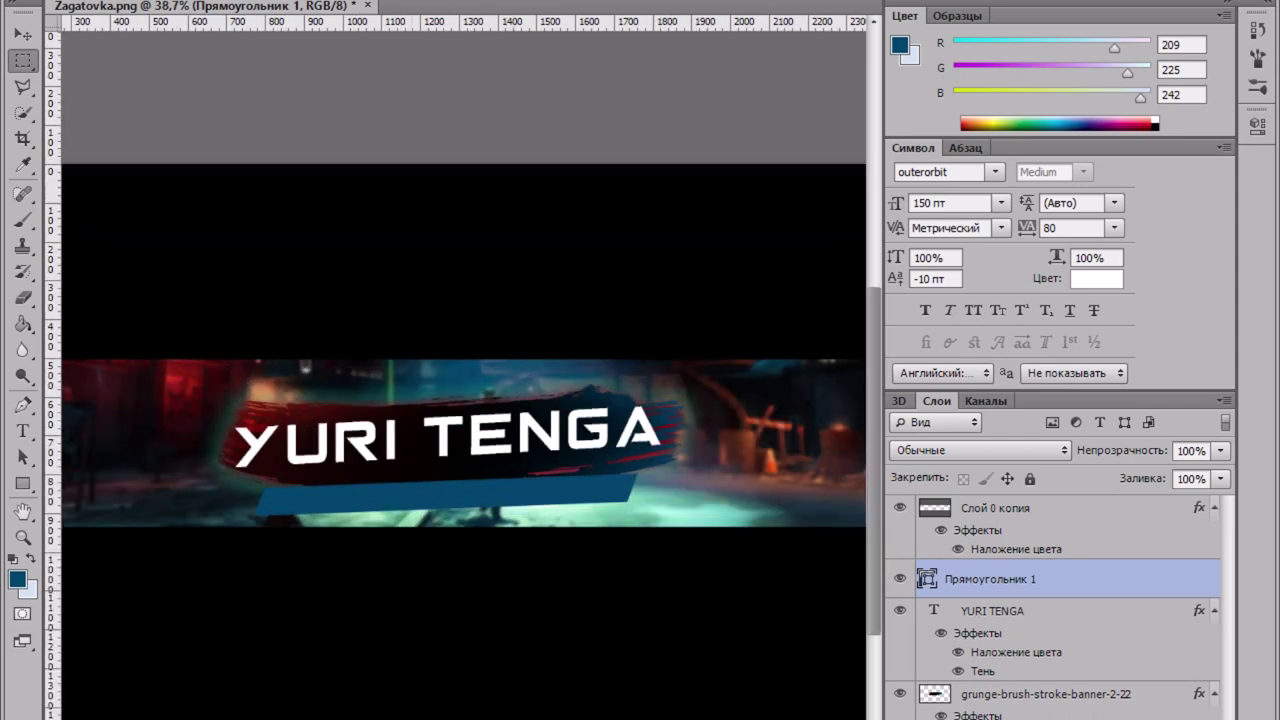
Step: Select the channel name text layer together with the rectangle layer and activate the Move tool
{"action": "left_click", "coordinate": [992, 611]}
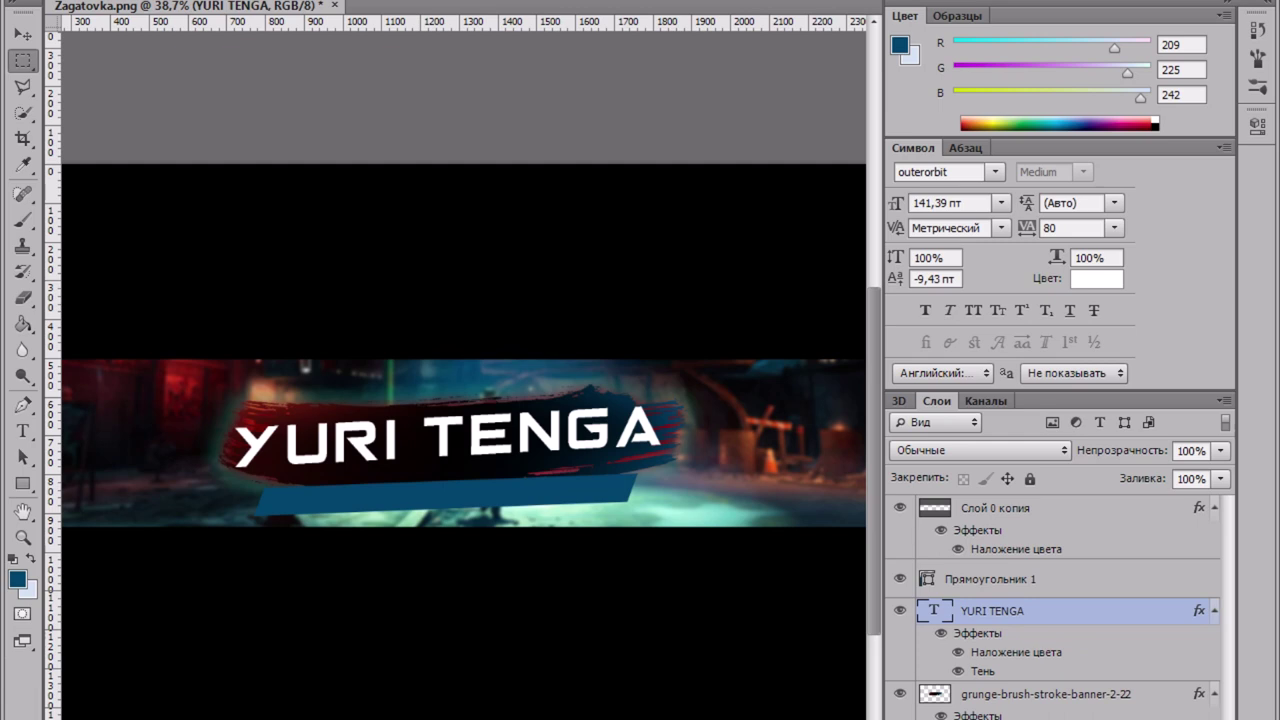
{"action": "left_click", "coordinate": [1000, 579], "text": "ctrl"}
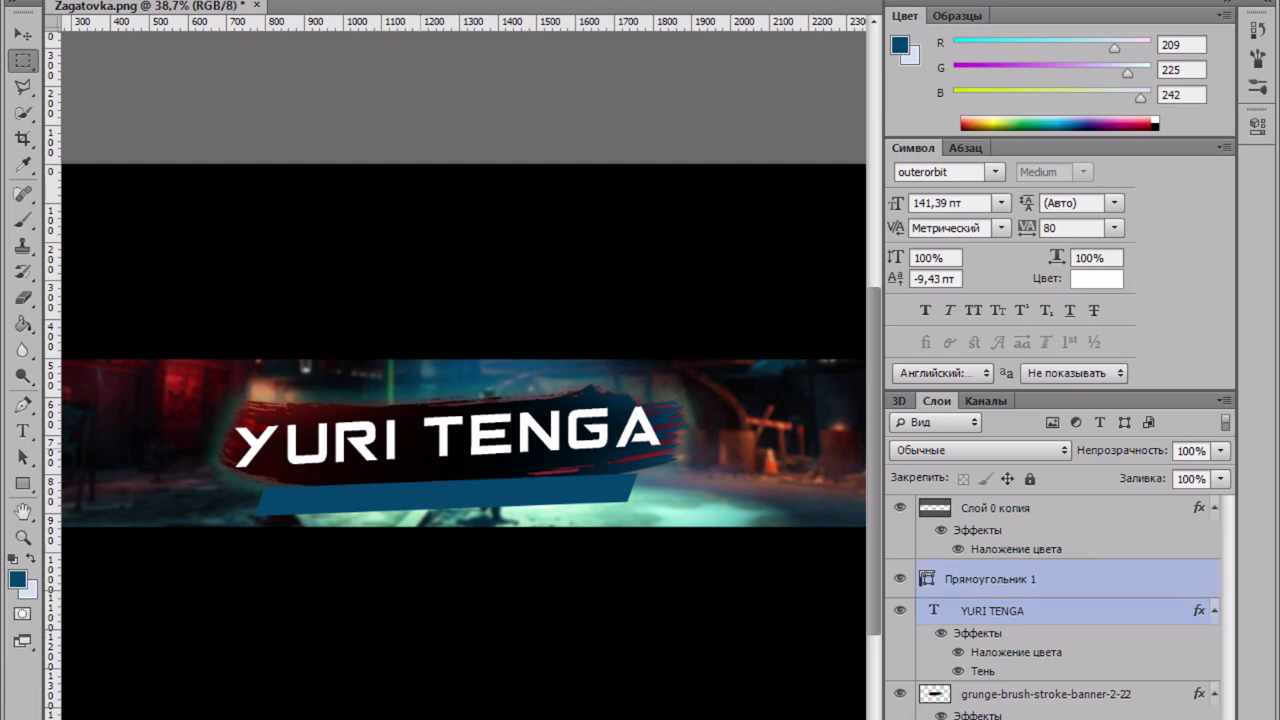
{"action": "left_click", "coordinate": [22, 34]}
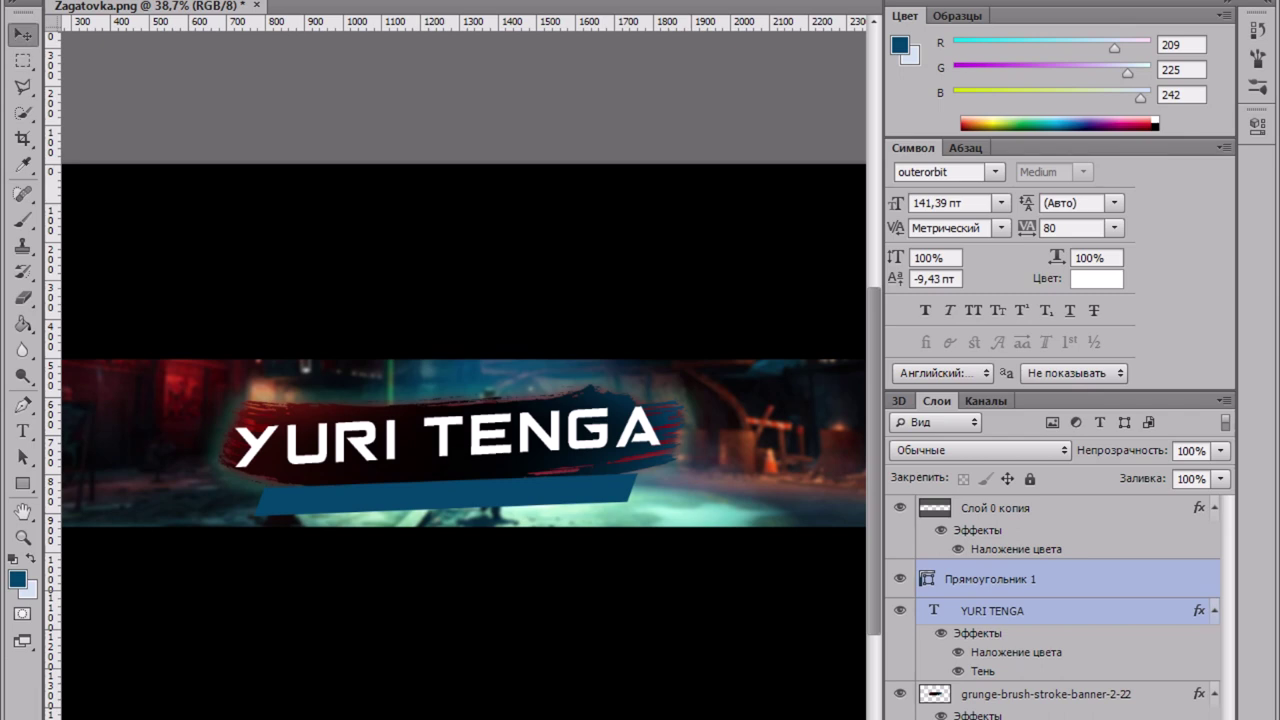
Step: Try moving the channel name and the blue bar up together, and undo the move
{"action": "left_click_drag", "start_coordinate": [448, 481], "coordinate": [441, 460]}
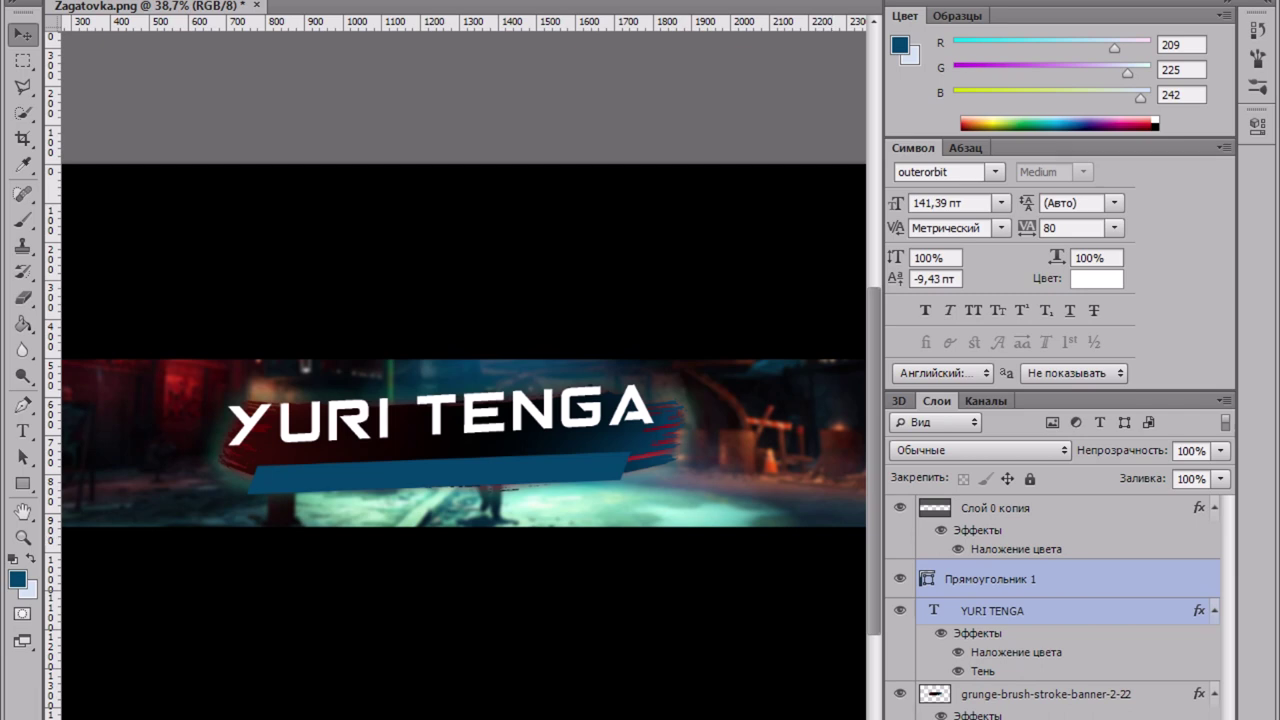
{"action": "key", "text": "ctrl+z"}
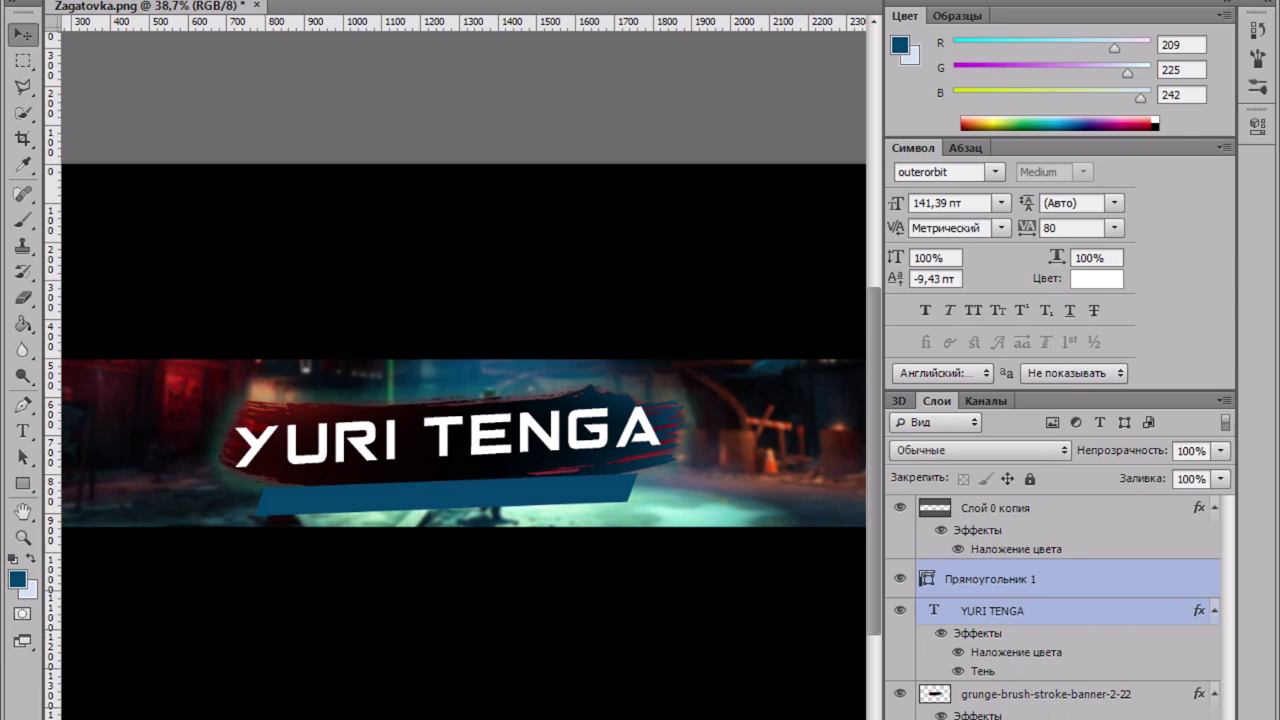
Step: Select the channel name text layer together with the brush stroke layer and move both slightly up, away from the blue bar
{"action": "left_click", "coordinate": [1000, 579]}
{"action": "left_click", "coordinate": [1000, 611]}
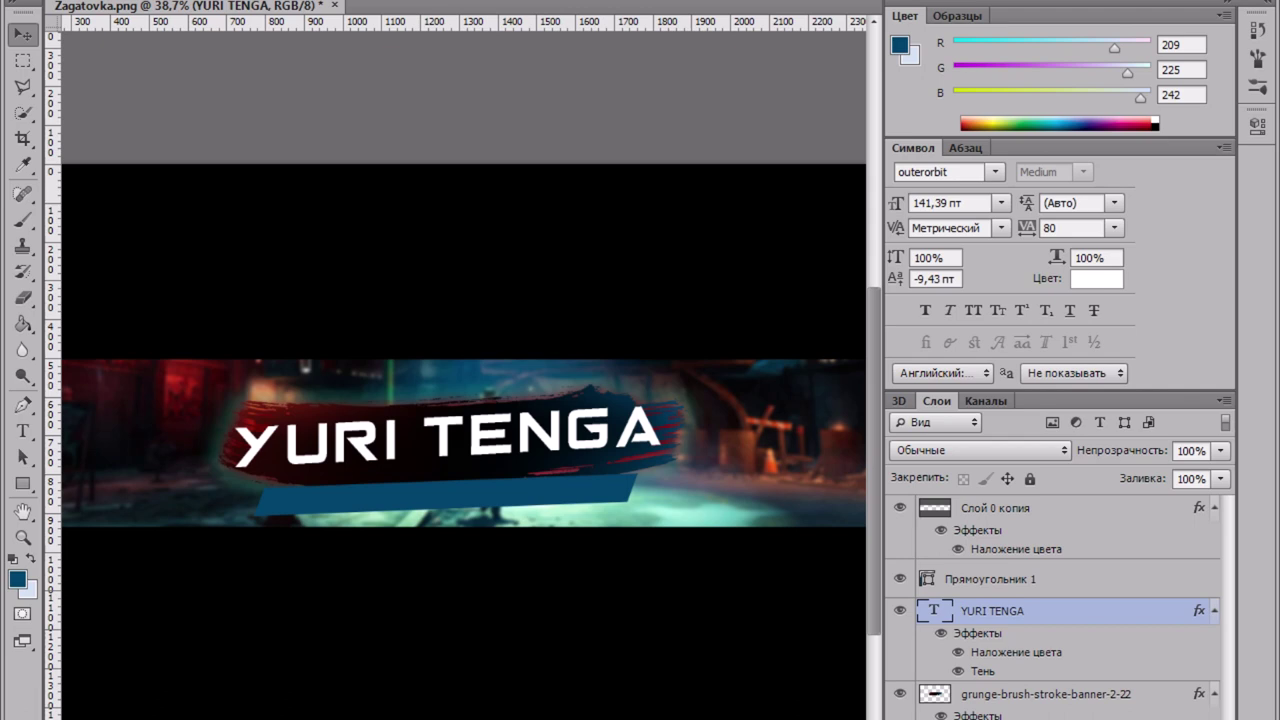
{"action": "left_click", "coordinate": [1046, 694], "text": "ctrl"}
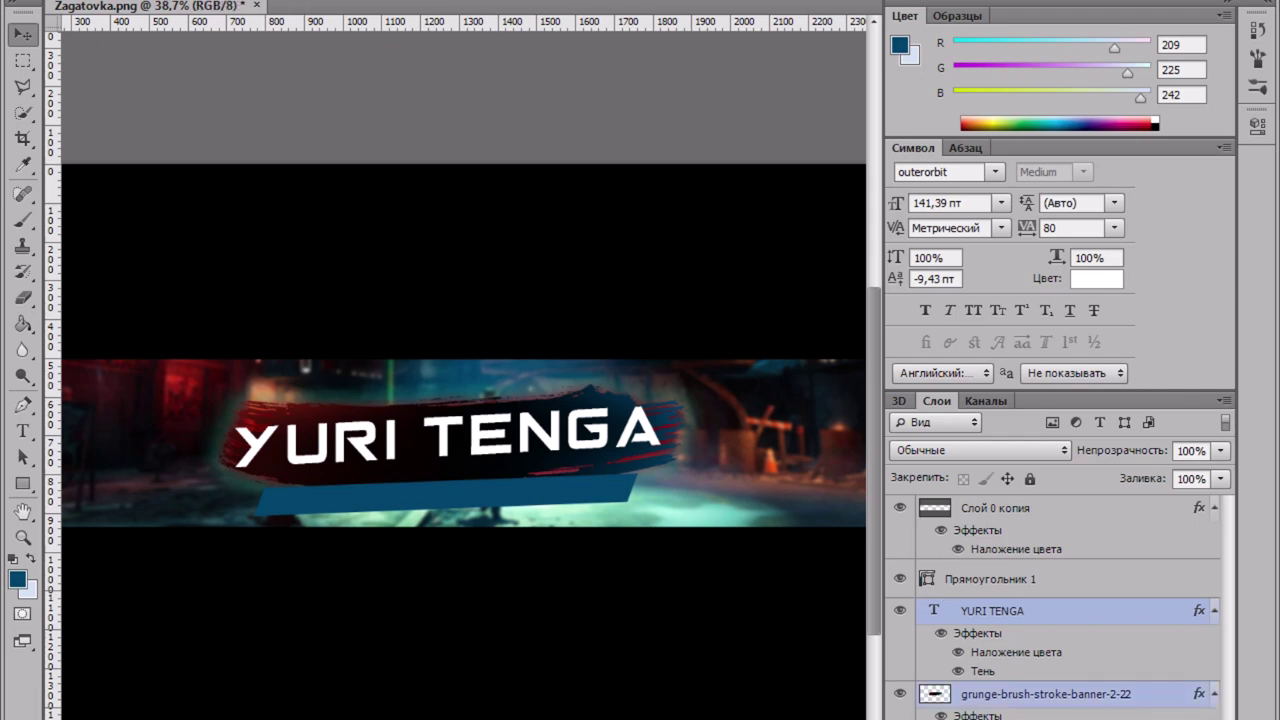
{"action": "mouse_move", "coordinate": [364, 445]}
{"action": "left_mouse_down"}
{"action": "mouse_move", "coordinate": [358, 435]}
{"action": "mouse_move", "coordinate": [373, 431]}
{"action": "left_mouse_up"}
{"action": "left_click_drag", "start_coordinate": [392, 386], "coordinate": [390, 378]}
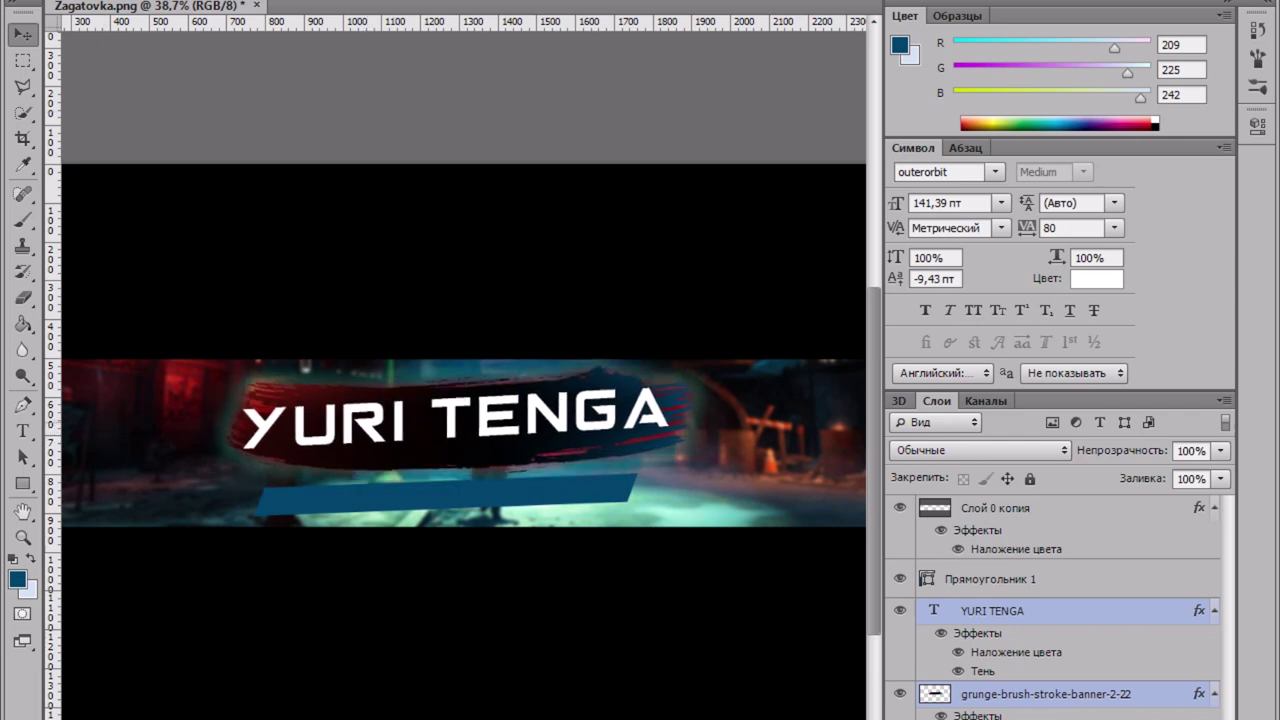
Step: Add a black Color Overlay to the slanted bar's rectangle layer in its blending options
{"action": "left_click", "coordinate": [1000, 579]}
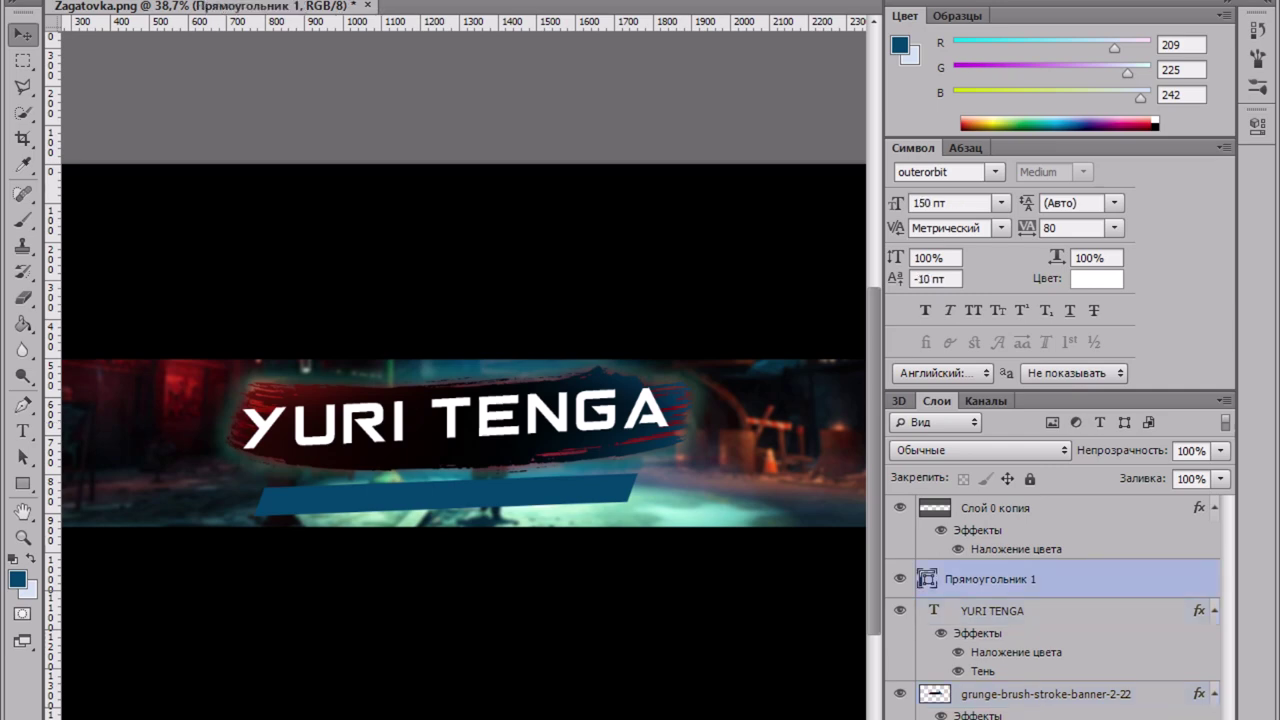
{"action": "right_click", "coordinate": [990, 579]}
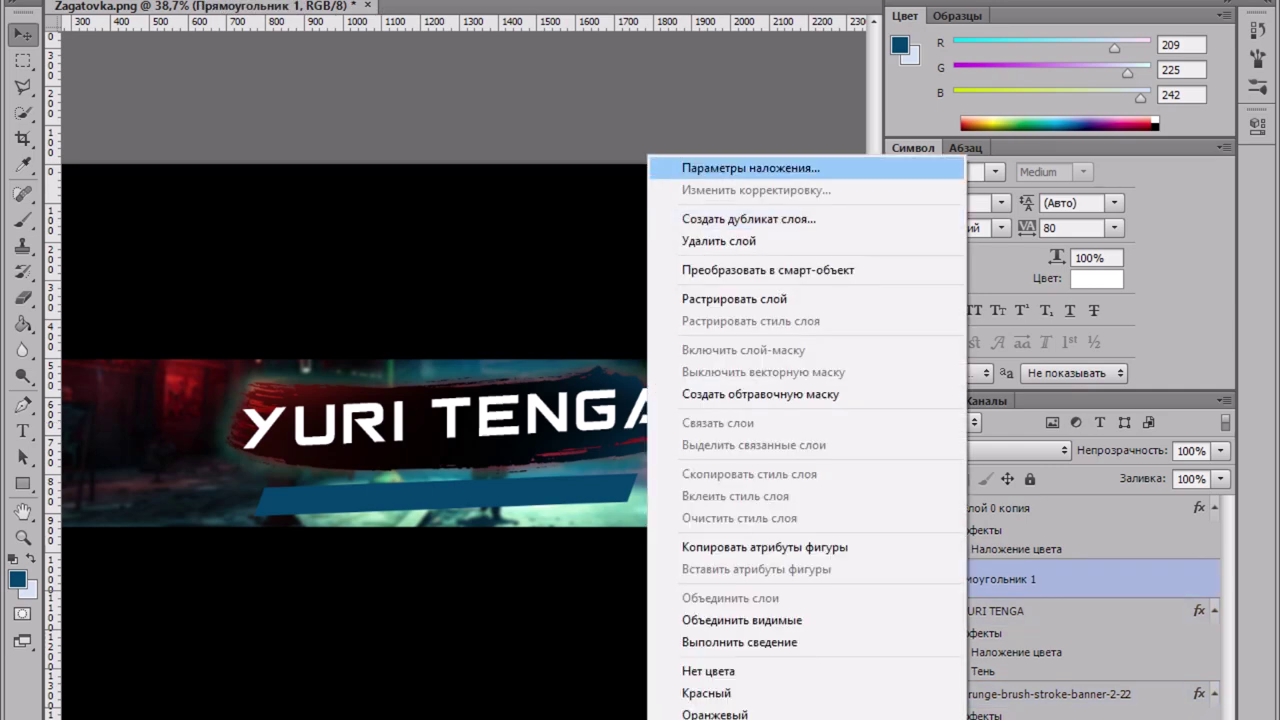
{"action": "left_click", "coordinate": [752, 168]}
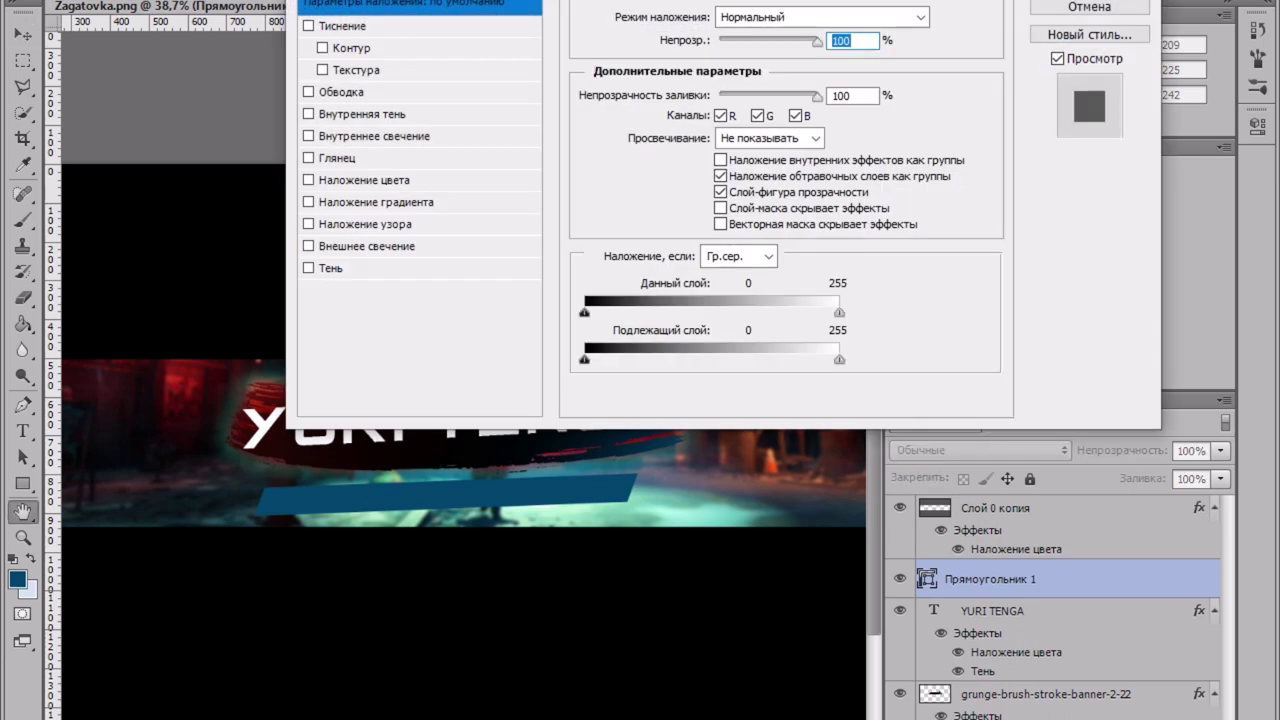
{"action": "left_click", "coordinate": [308, 180]}
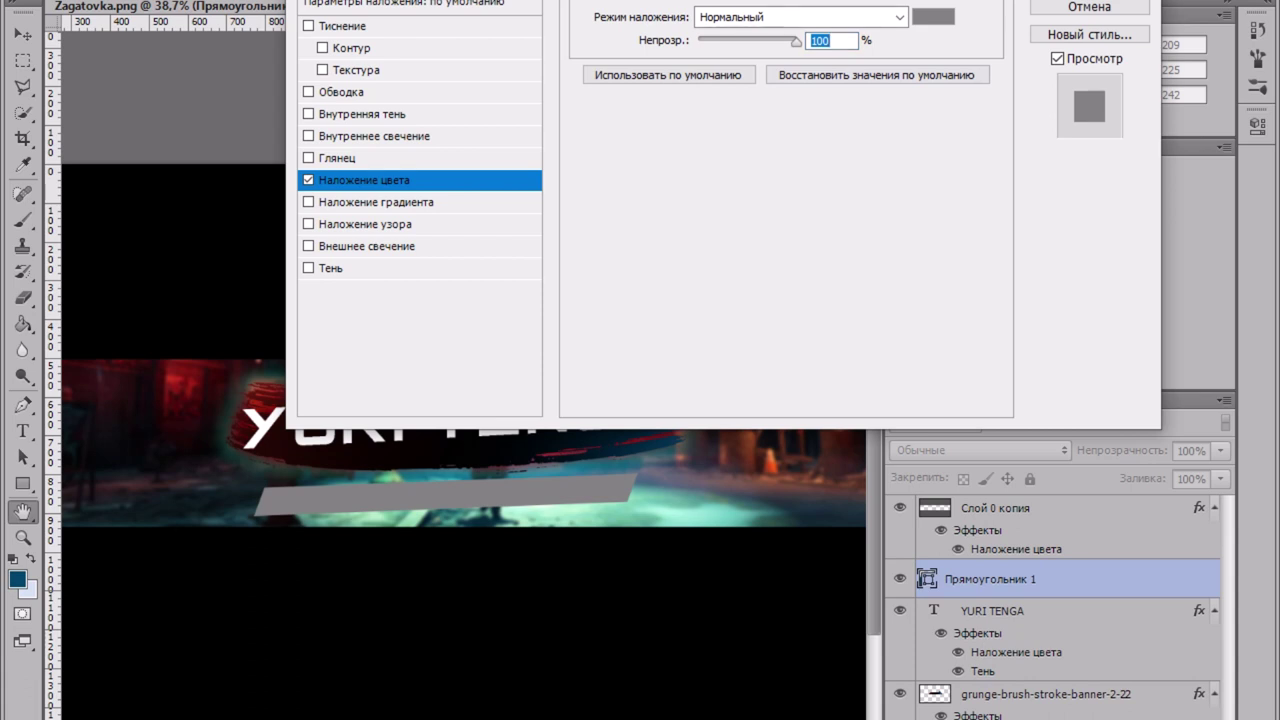
{"action": "left_click", "coordinate": [933, 16]}
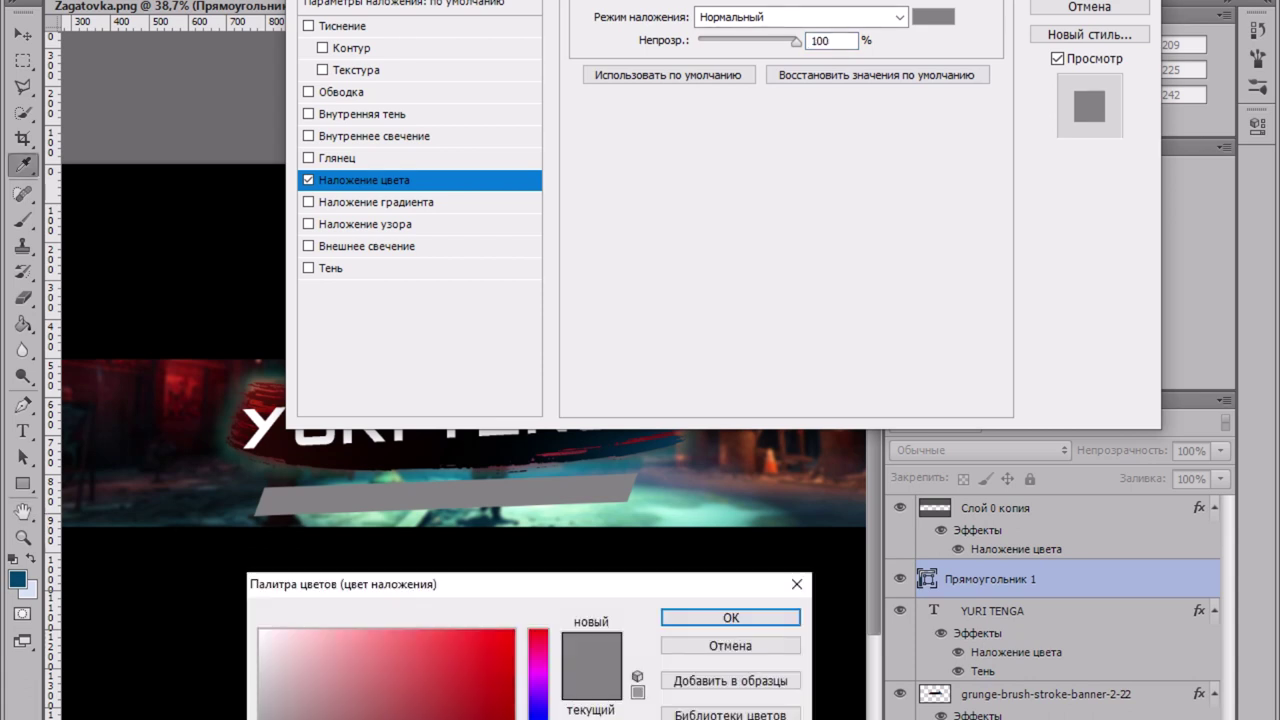
{"action": "left_click_drag", "start_coordinate": [290, 719], "coordinate": [259, 719]}
{"action": "left_click", "coordinate": [731, 618]}
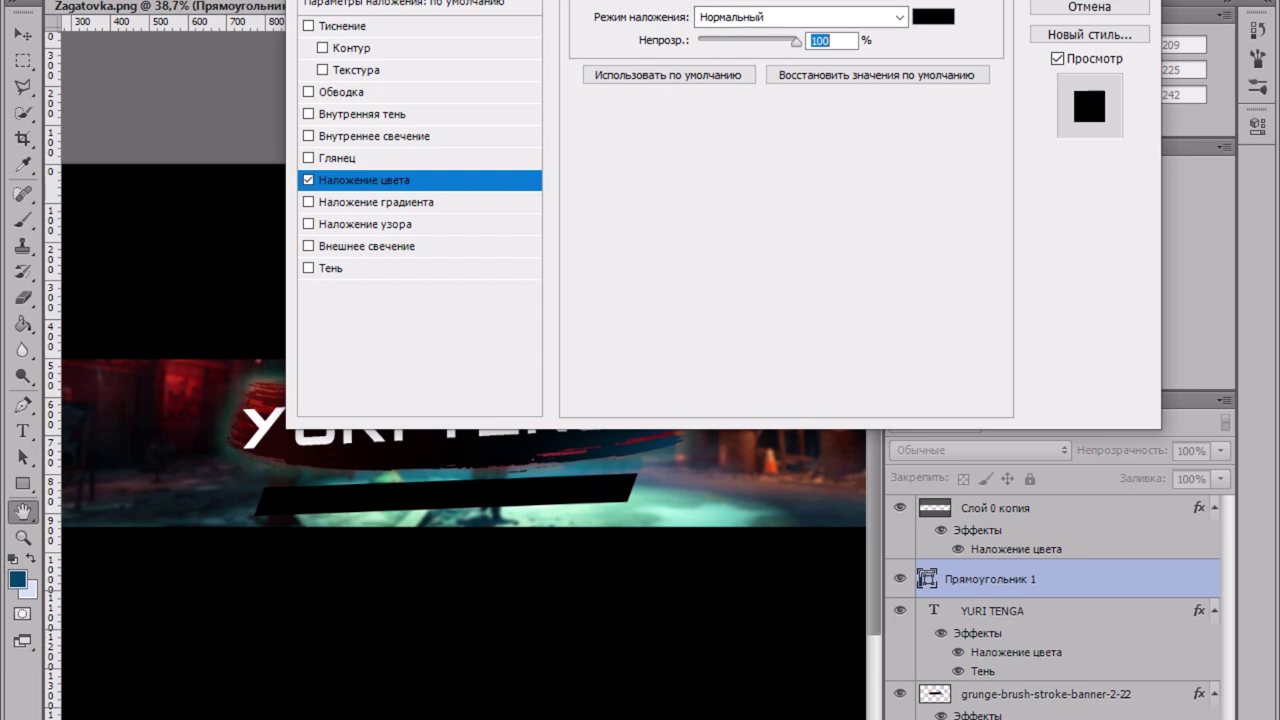
Step: Enable Outer Glow for the slanted bar and set the glow colour to bright red
{"action": "left_click", "coordinate": [308, 246]}
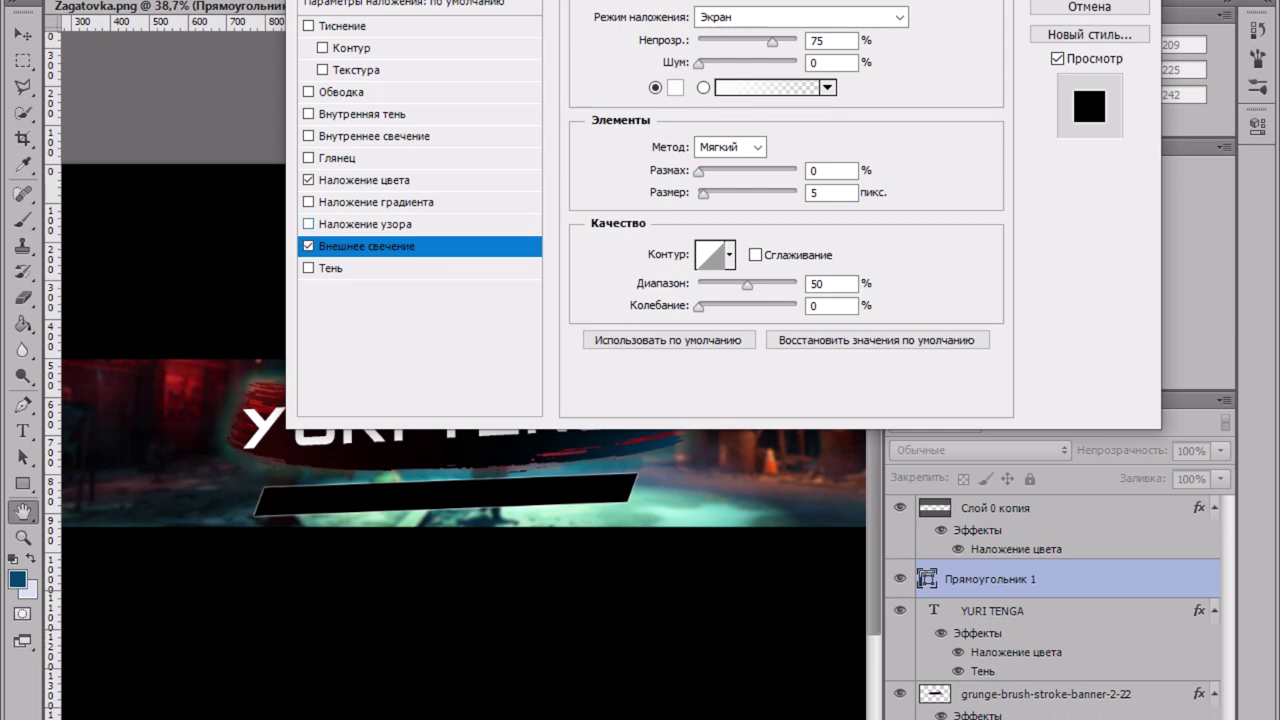
{"action": "left_click", "coordinate": [772, 42]}
{"action": "left_click", "coordinate": [676, 88]}
{"action": "left_click", "coordinate": [513, 633]}
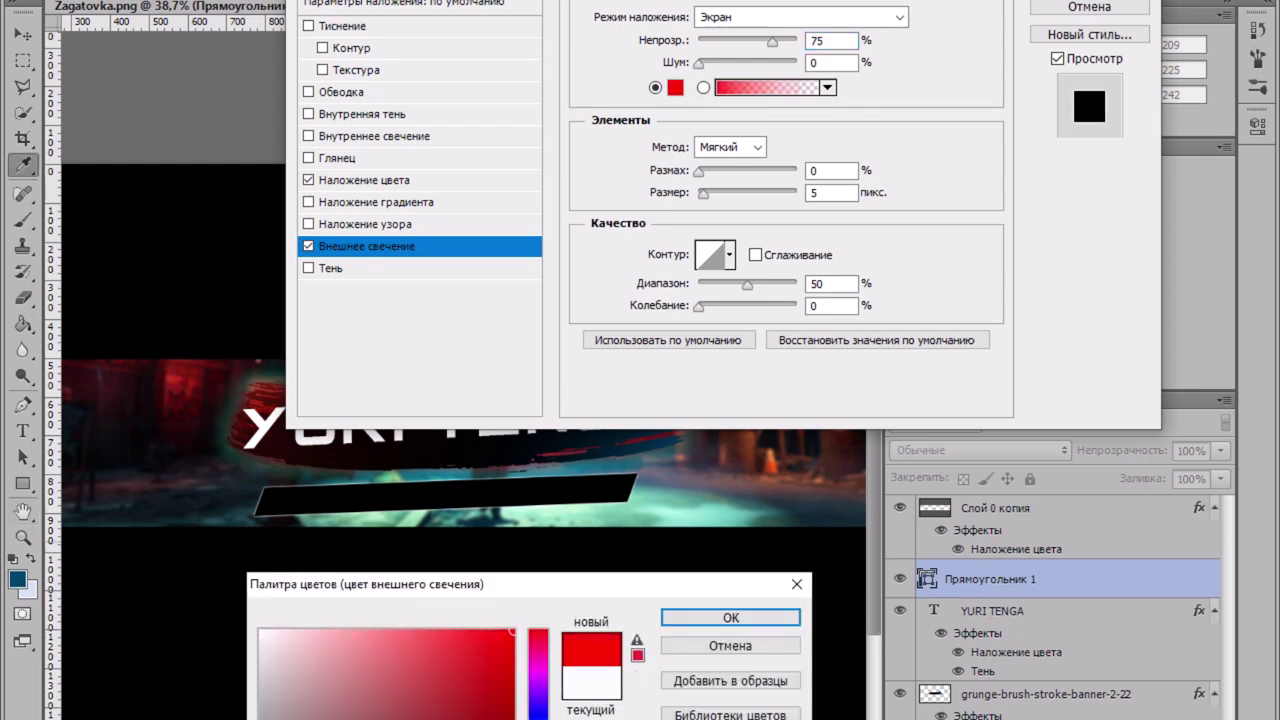
{"action": "left_click", "coordinate": [731, 618]}
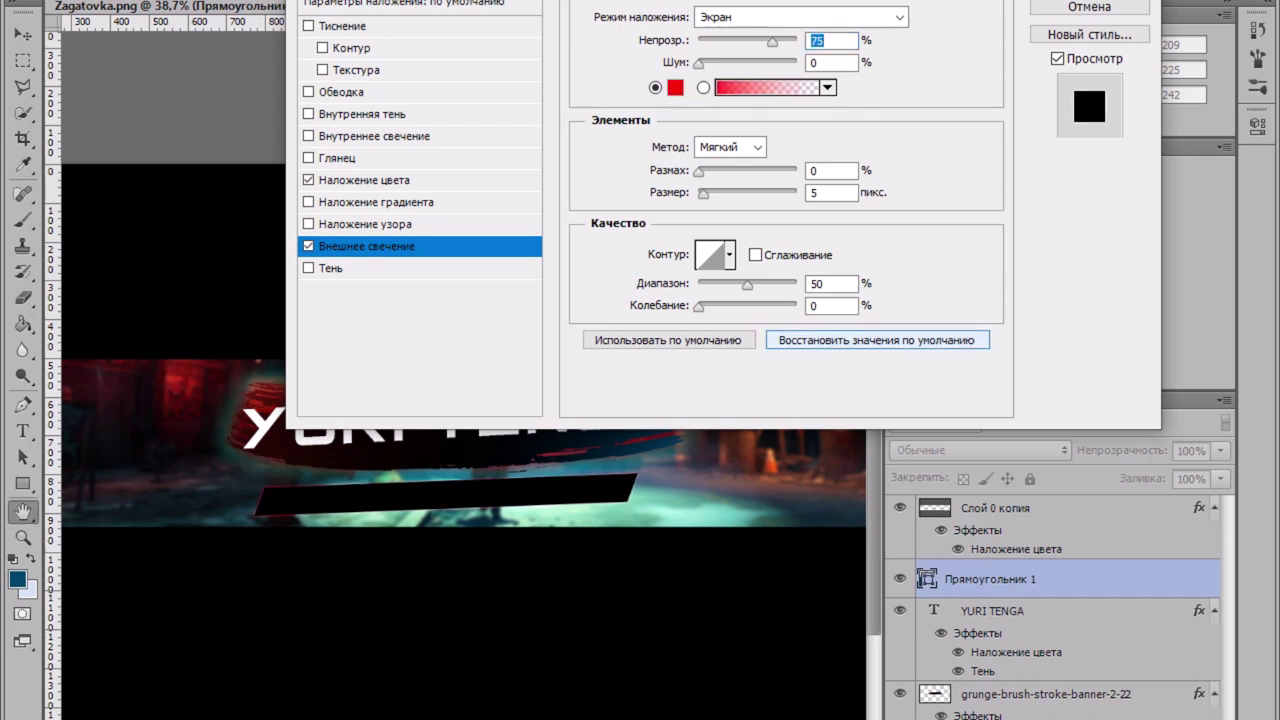
Step: Set the bar's outer glow to 15% spread, 68 px size and 100% range, and apply the layer style
{"action": "left_click_drag", "start_coordinate": [703, 194], "coordinate": [716, 194]}
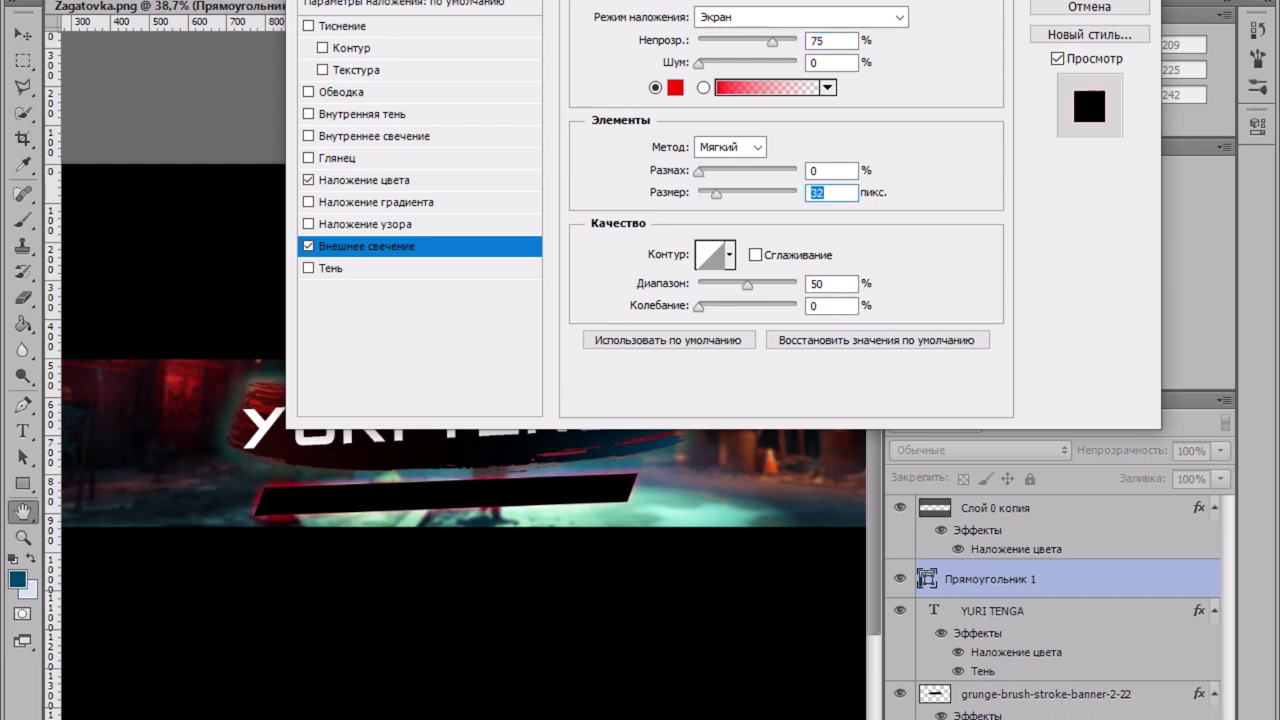
{"action": "key", "text": "Tab"}
{"action": "type", "text": "100"}
{"action": "key", "text": "shift+Tab"}
{"action": "key", "text": "shift+Tab"}
{"action": "type", "text": "33"}
{"action": "type", "text": "8"}
{"action": "key", "text": "Tab"}
{"action": "type", "text": "24"}
{"action": "type", "text": "15"}
{"action": "key", "text": "Tab"}
{"action": "type", "text": "68"}
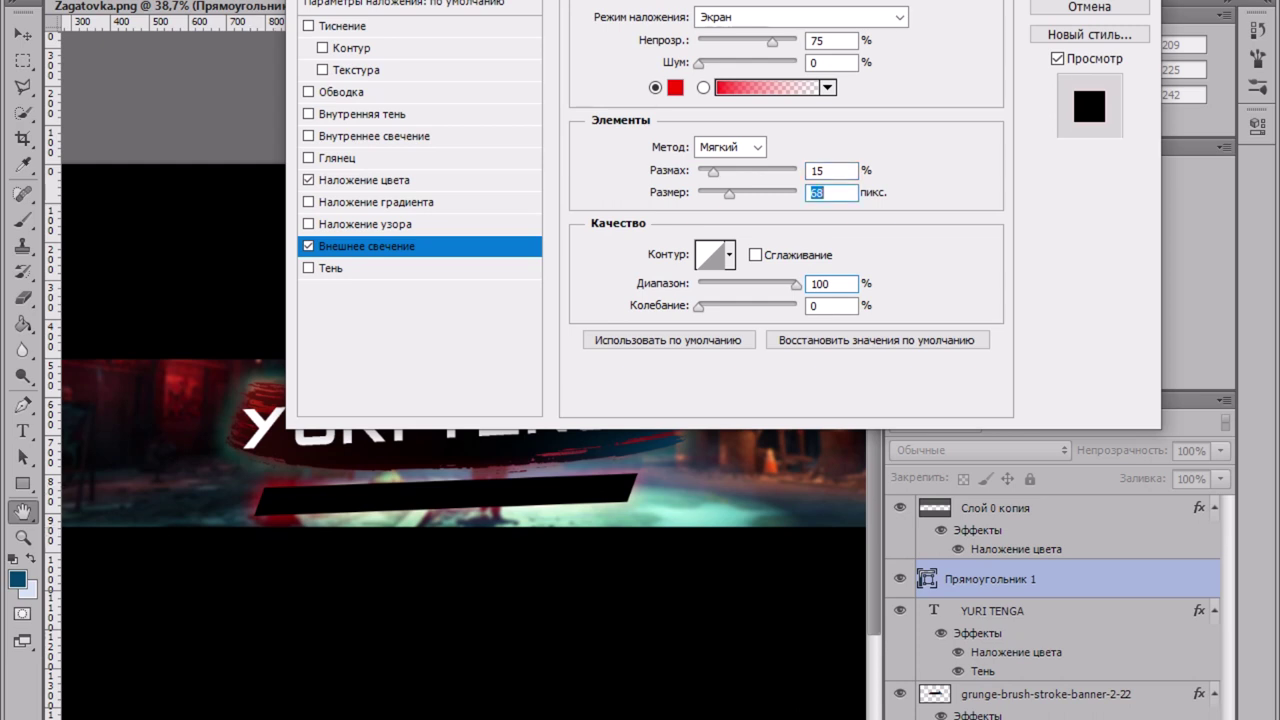
{"action": "key", "text": "Return"}
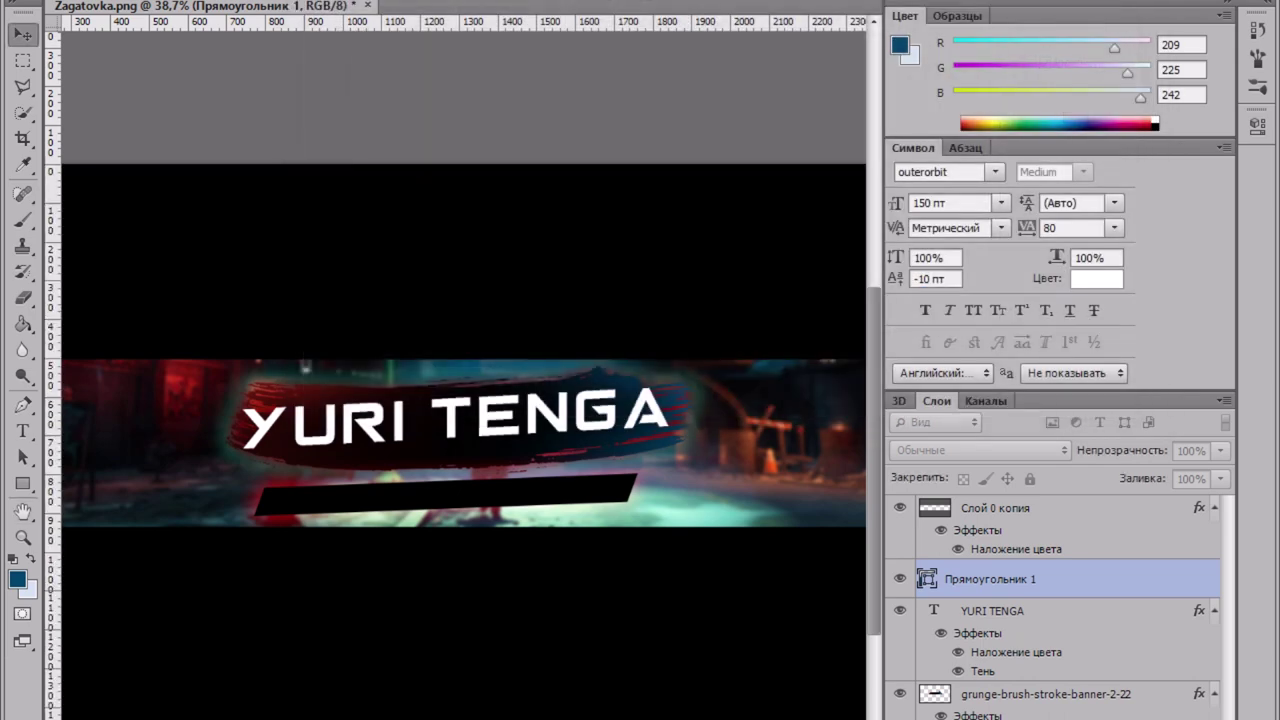
Step: Start a new text line just below the black bar and delete the characters entered in it
{"action": "scroll", "coordinate": [468, 512], "scroll_direction": "down", "scroll_amount": 3}
{"action": "scroll", "coordinate": [468, 512], "scroll_direction": "up", "scroll_amount": 2}
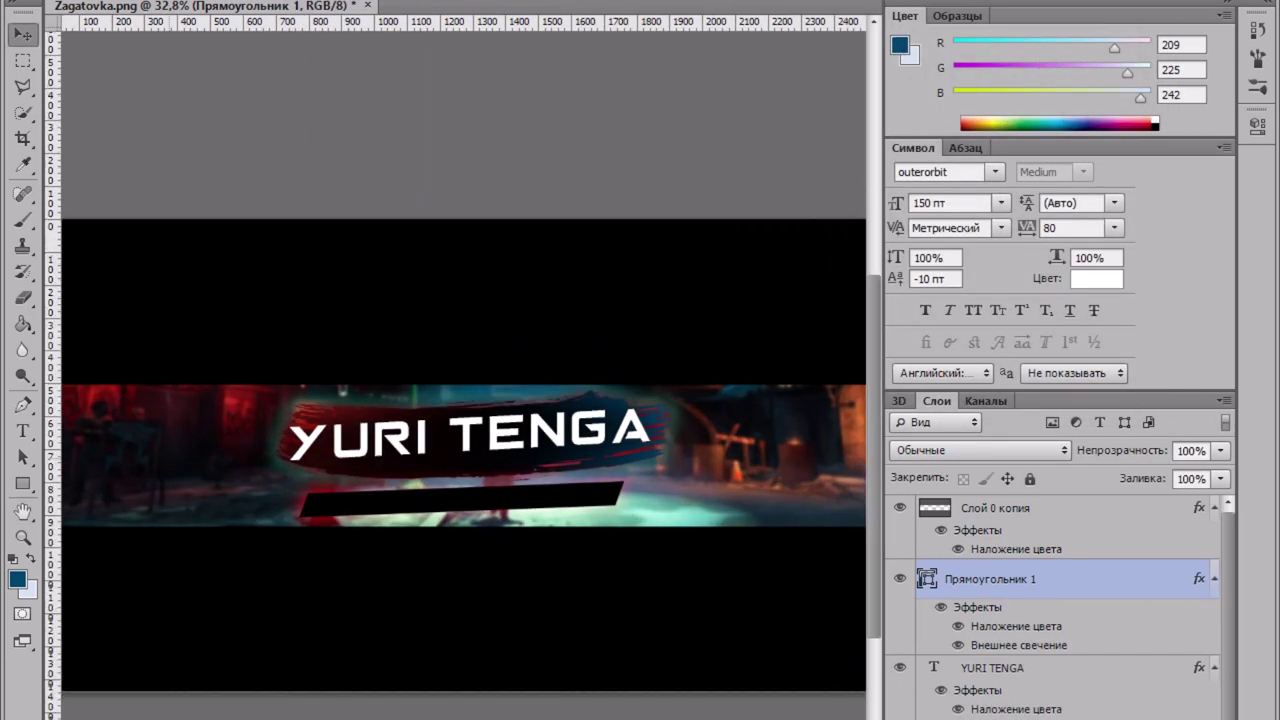
{"action": "left_click", "coordinate": [22, 430]}
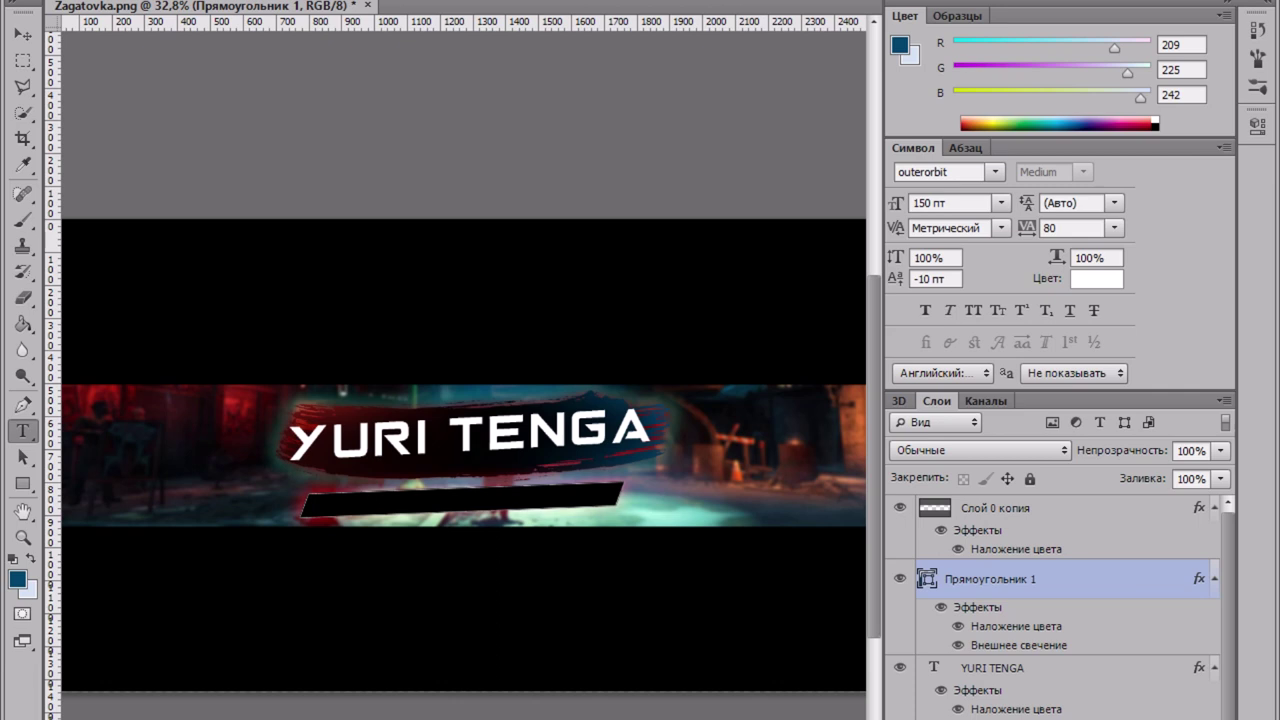
{"action": "left_click", "coordinate": [354, 567]}
{"action": "key", "text": "Escape"}
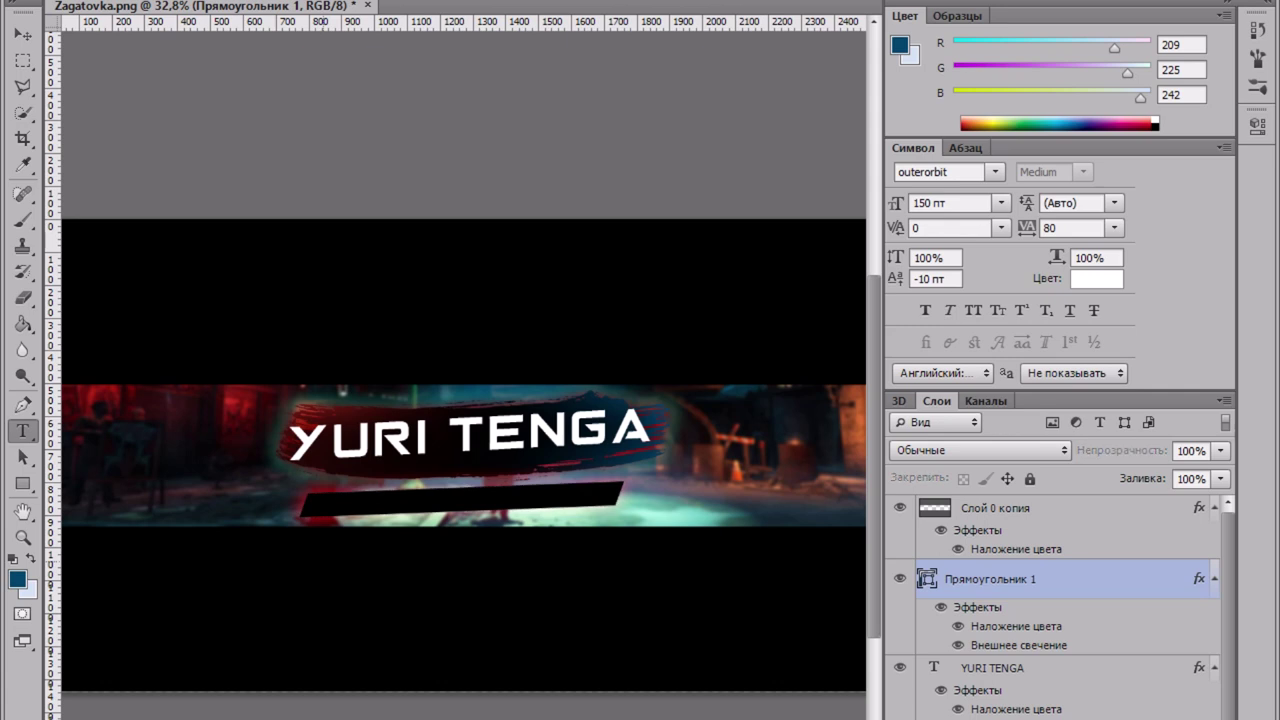
{"action": "left_click", "coordinate": [322, 560]}
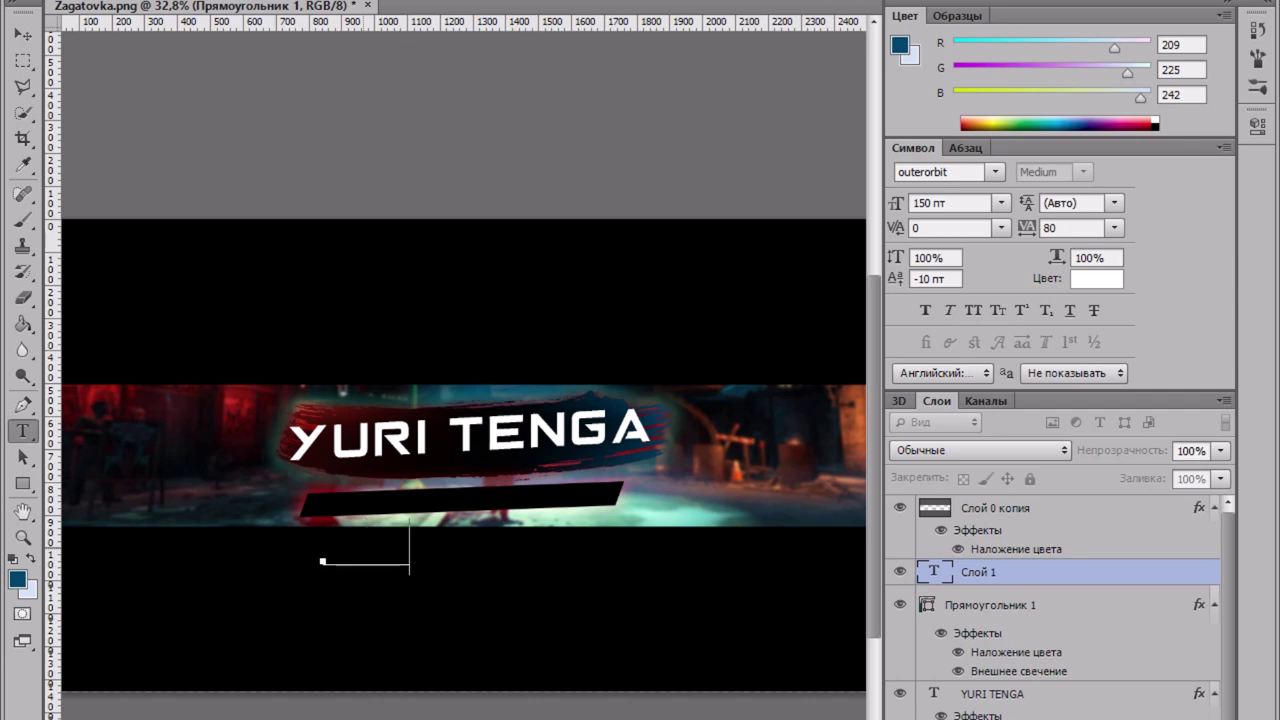
{"action": "key", "text": "BackSpace"}
{"action": "key", "text": "BackSpace"}
{"action": "key", "text": "BackSpace"}
{"action": "key", "text": "BackSpace"}
{"action": "key", "text": "BackSpace"}
{"action": "key", "text": "BackSpace"}
{"action": "key", "text": "BackSpace"}
{"action": "key", "text": "BackSpace"}
Step: Set the foreground colour to white for the new text line
{"action": "left_click", "coordinate": [18, 579]}
{"action": "left_click", "coordinate": [261, 631]}
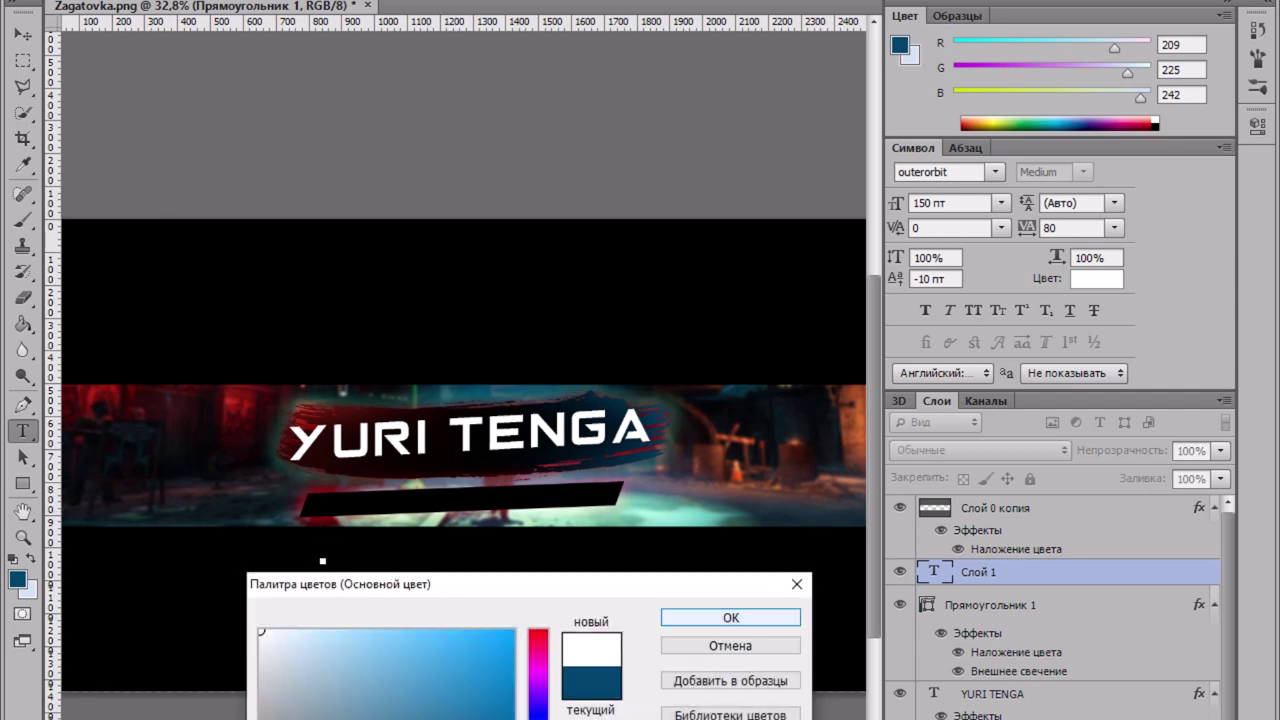
{"action": "key", "text": "Return"}
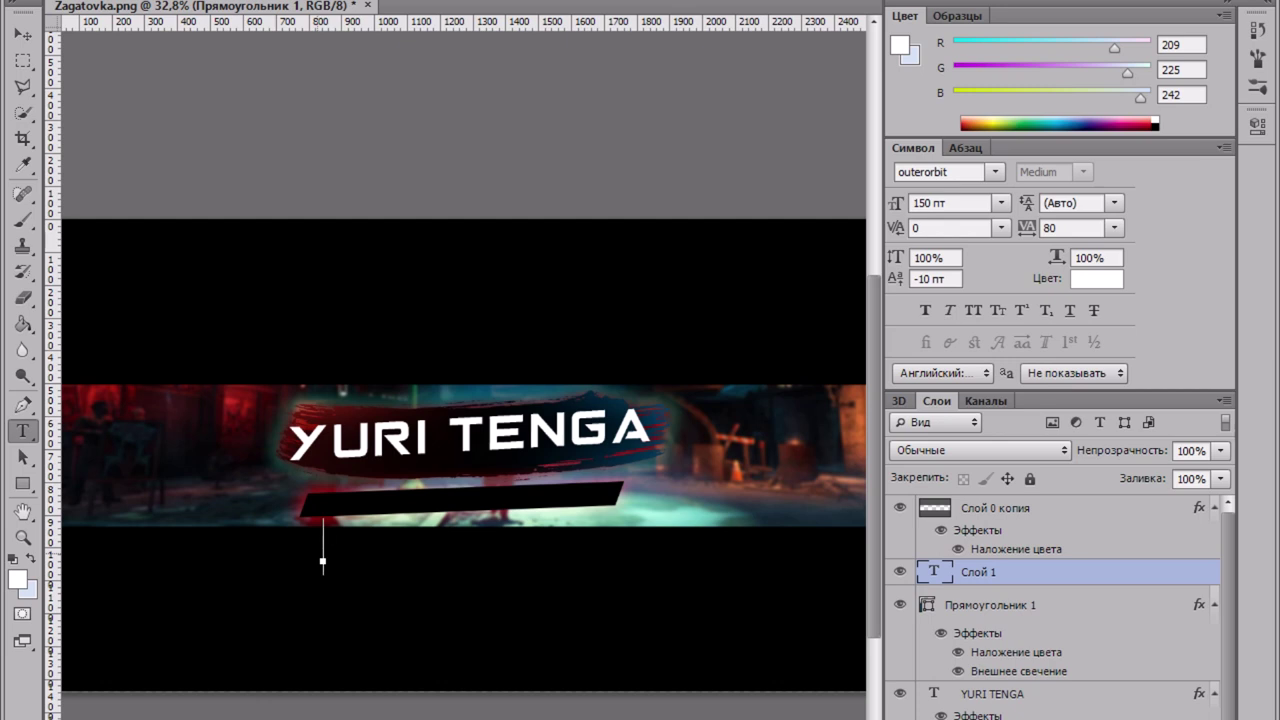
Step: Move the new text line up to the black bar and enter the tagline "ENG ZO'R O'YIN KANAL"
{"action": "left_click_drag", "start_coordinate": [400, 610], "coordinate": [376, 545]}
{"action": "left_click_drag", "start_coordinate": [386, 480], "coordinate": [428, 481]}
{"action": "type", "text": "GZO"}
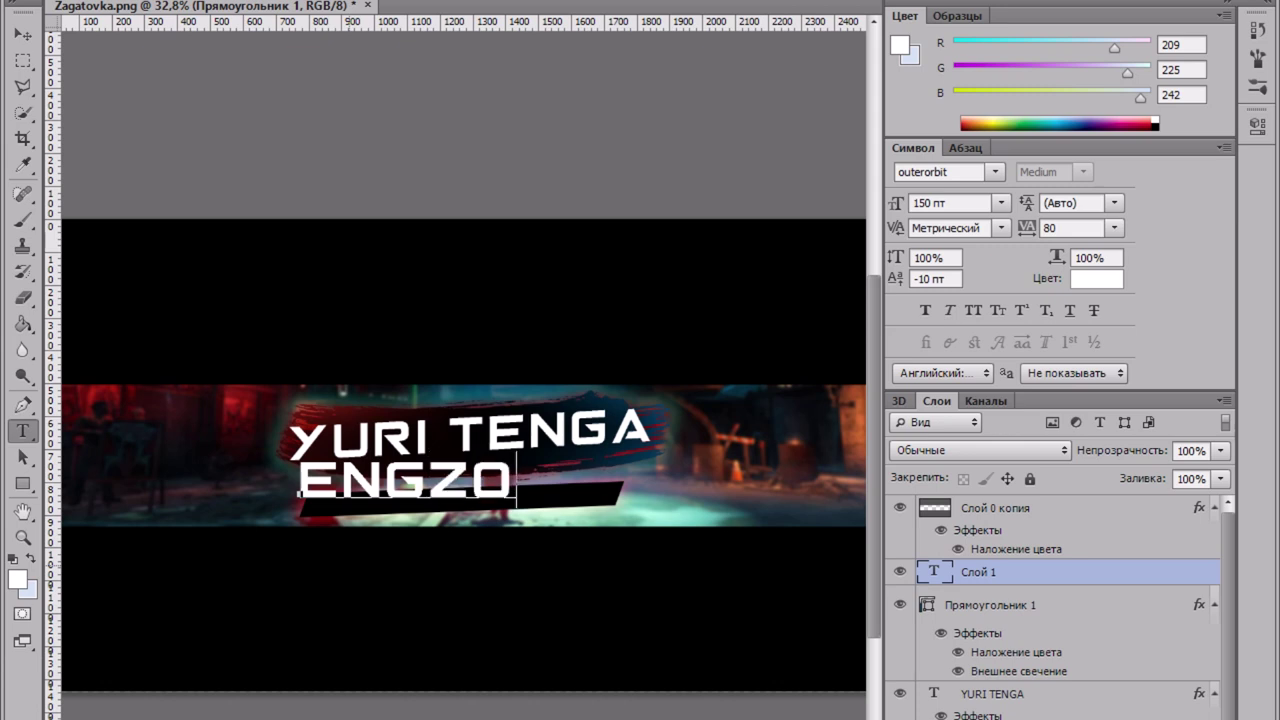
{"action": "type", "text": "'R"}
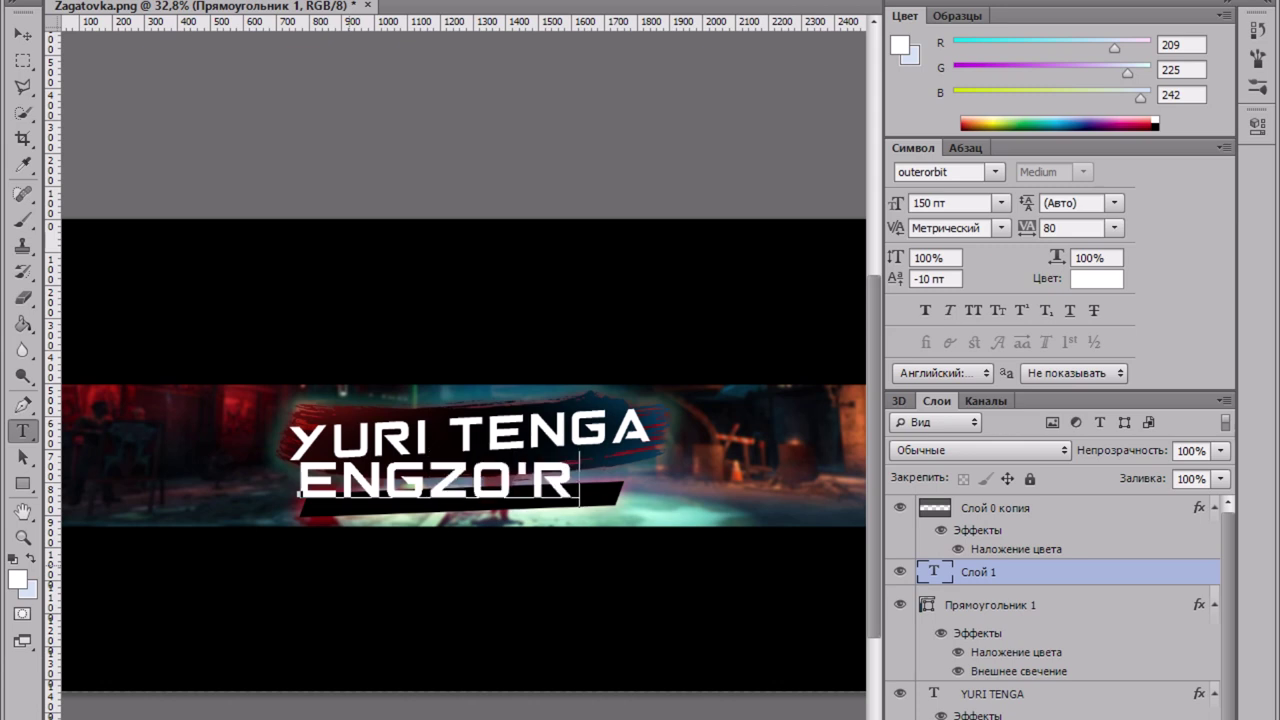
{"action": "left_click", "coordinate": [430, 481]}
{"action": "left_click", "coordinate": [598, 488]}
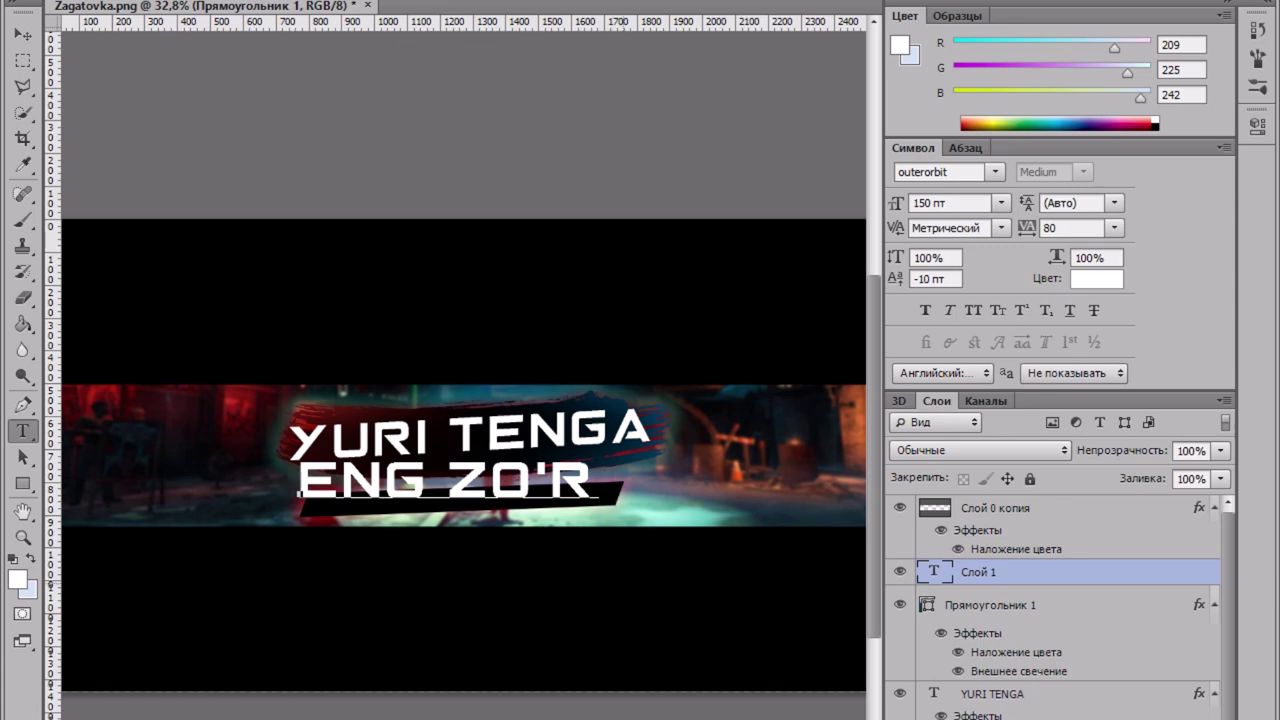
{"action": "type", "text": "O'Y"}
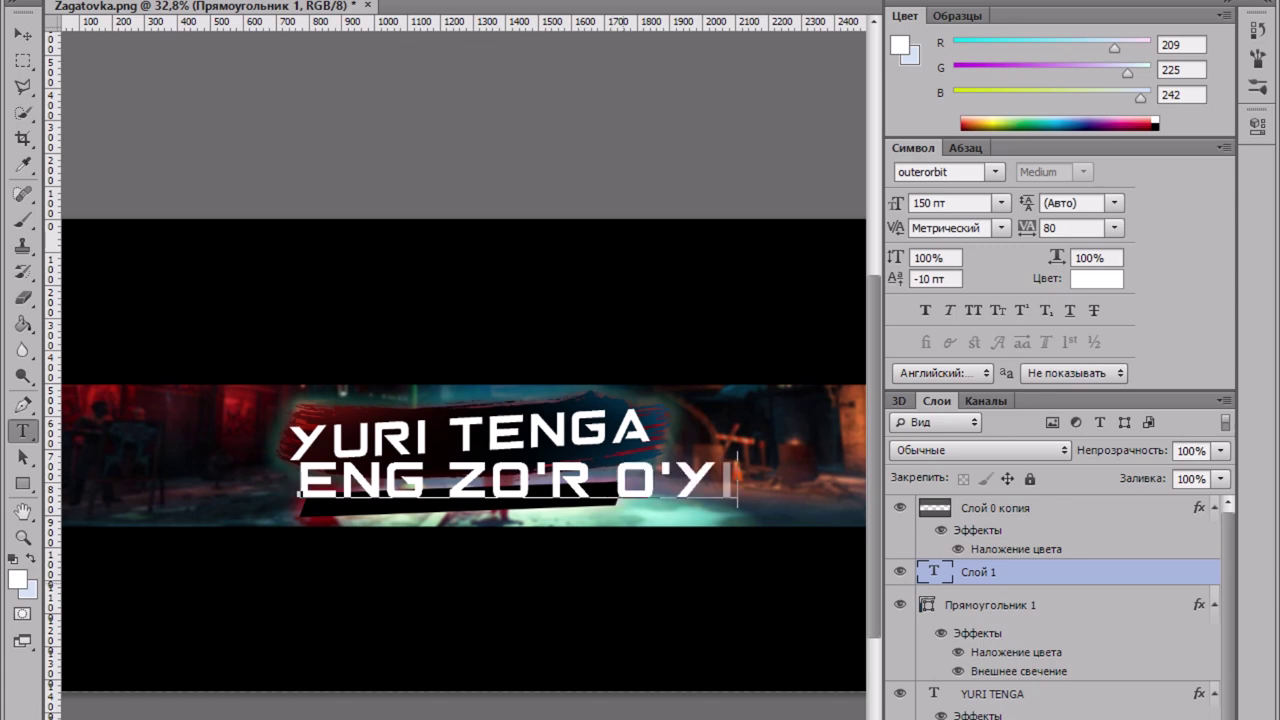
{"action": "type", "text": "IN KA"}
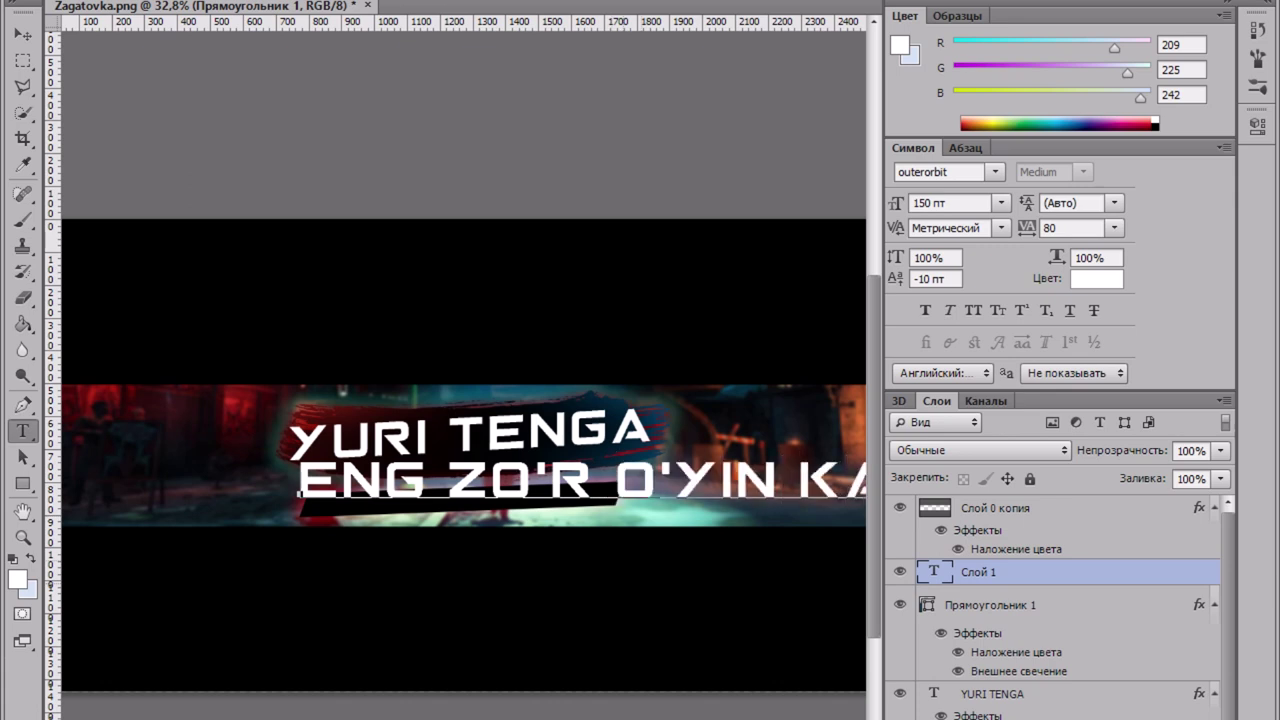
{"action": "type", "text": "NAL"}
Step: Reduce the whole tagline's font size to 36 pt and reposition the text inside the black bar
{"action": "key", "text": "ctrl+a"}
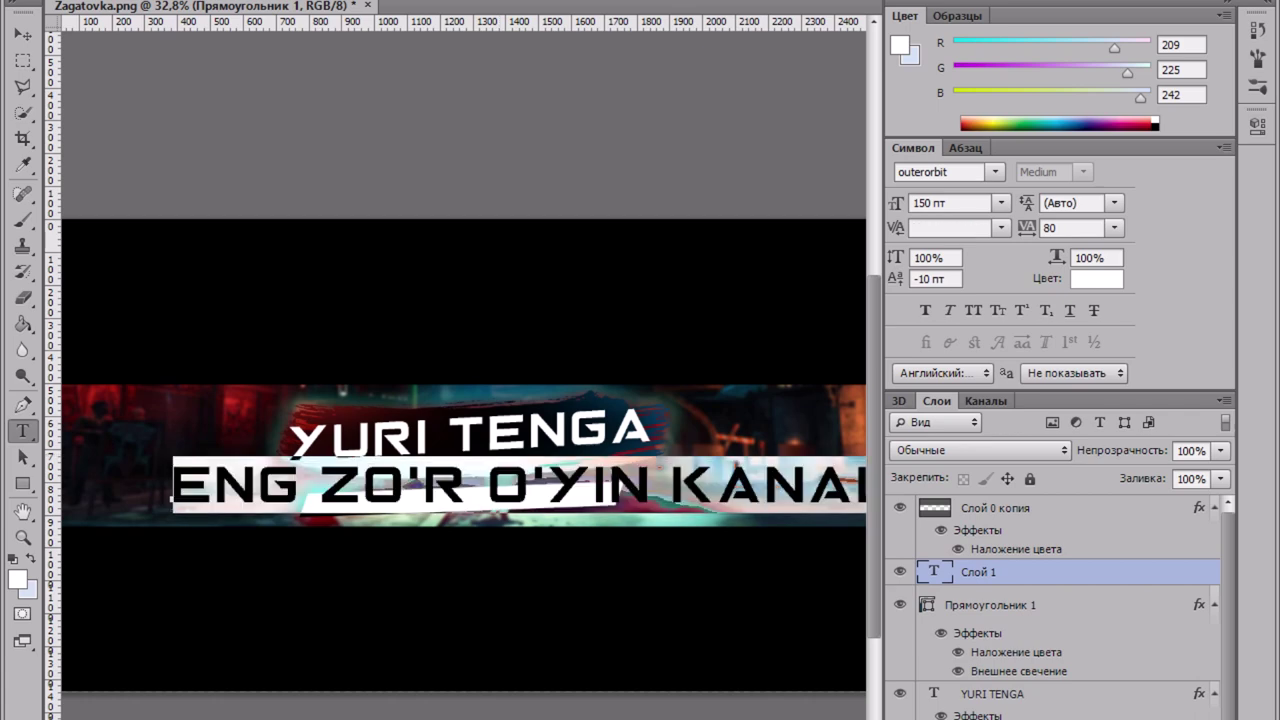
{"action": "left_click", "coordinate": [1000, 203]}
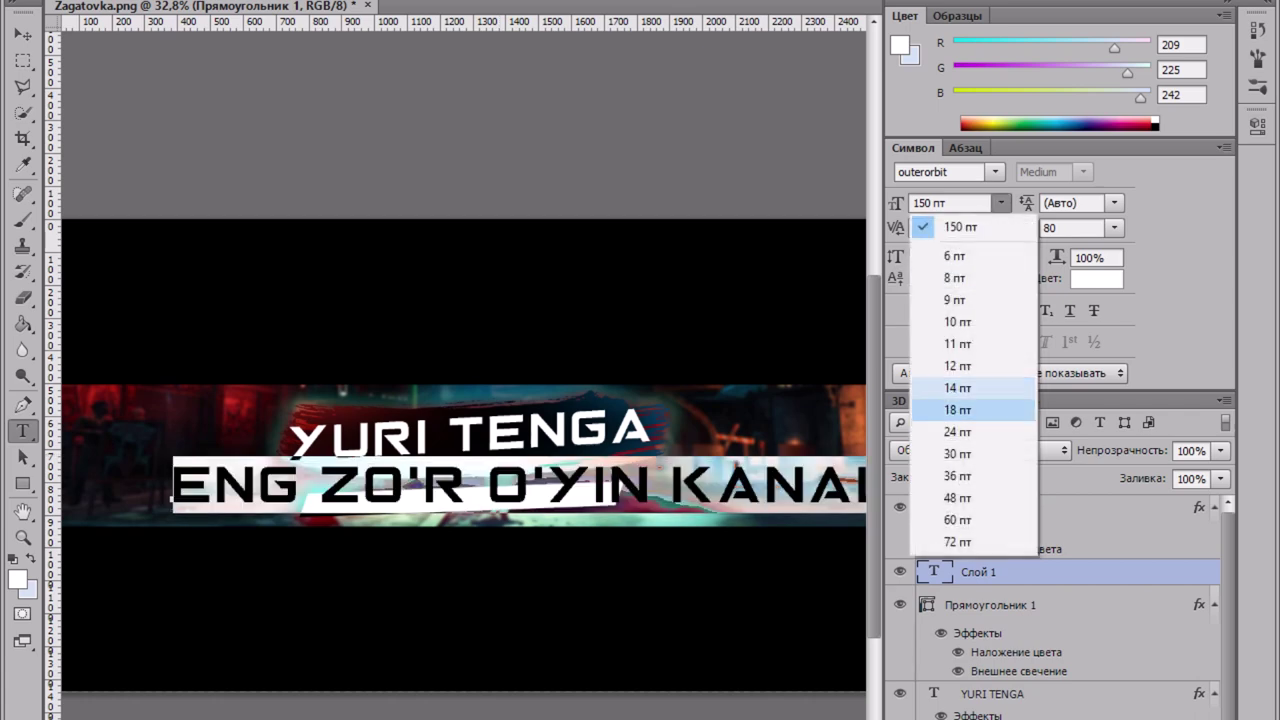
{"action": "key", "text": "Escape"}
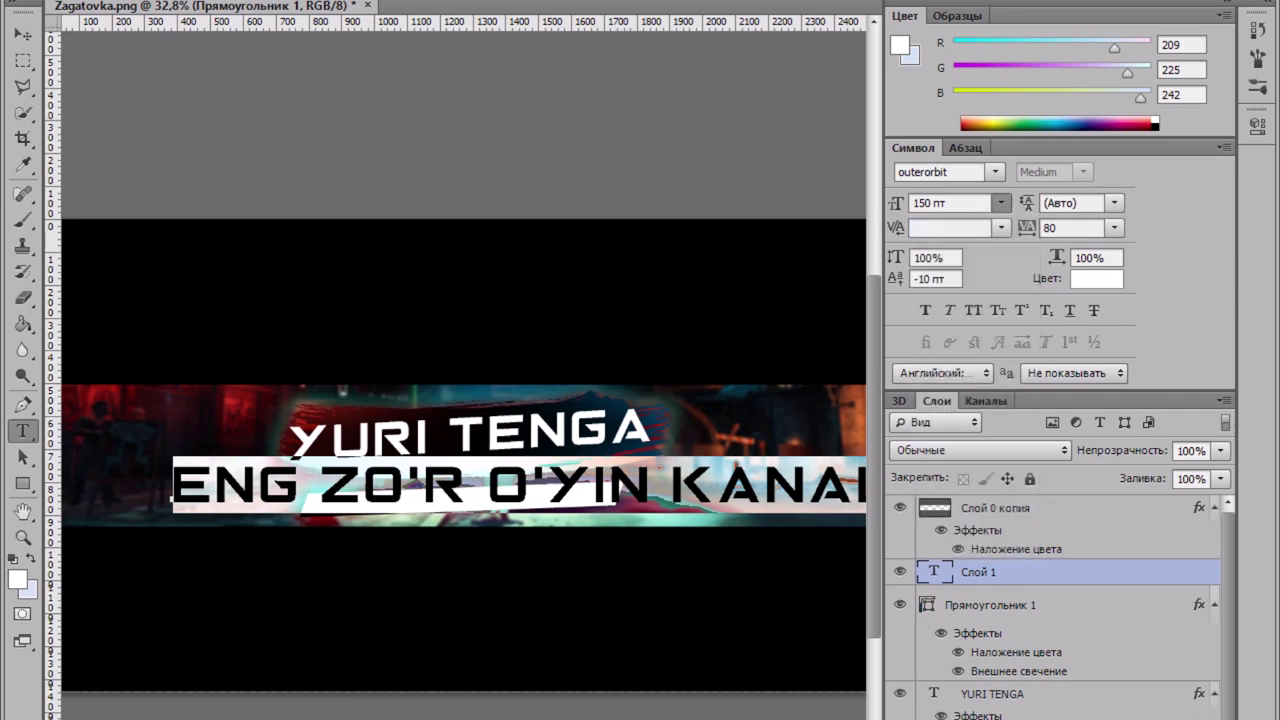
{"action": "left_click", "coordinate": [1000, 203]}
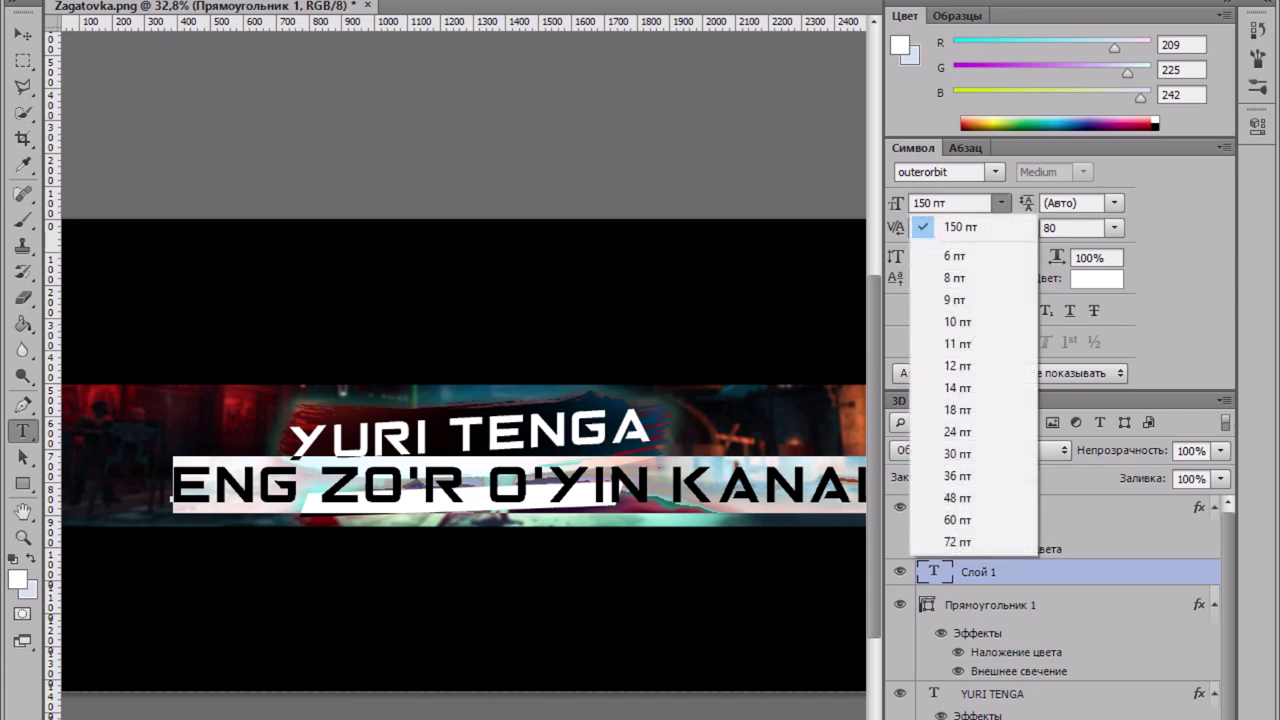
{"action": "left_click", "coordinate": [957, 410]}
{"action": "left_click", "coordinate": [1000, 203]}
{"action": "left_click", "coordinate": [957, 478]}
{"action": "left_click_drag", "start_coordinate": [340, 646], "coordinate": [496, 651]}
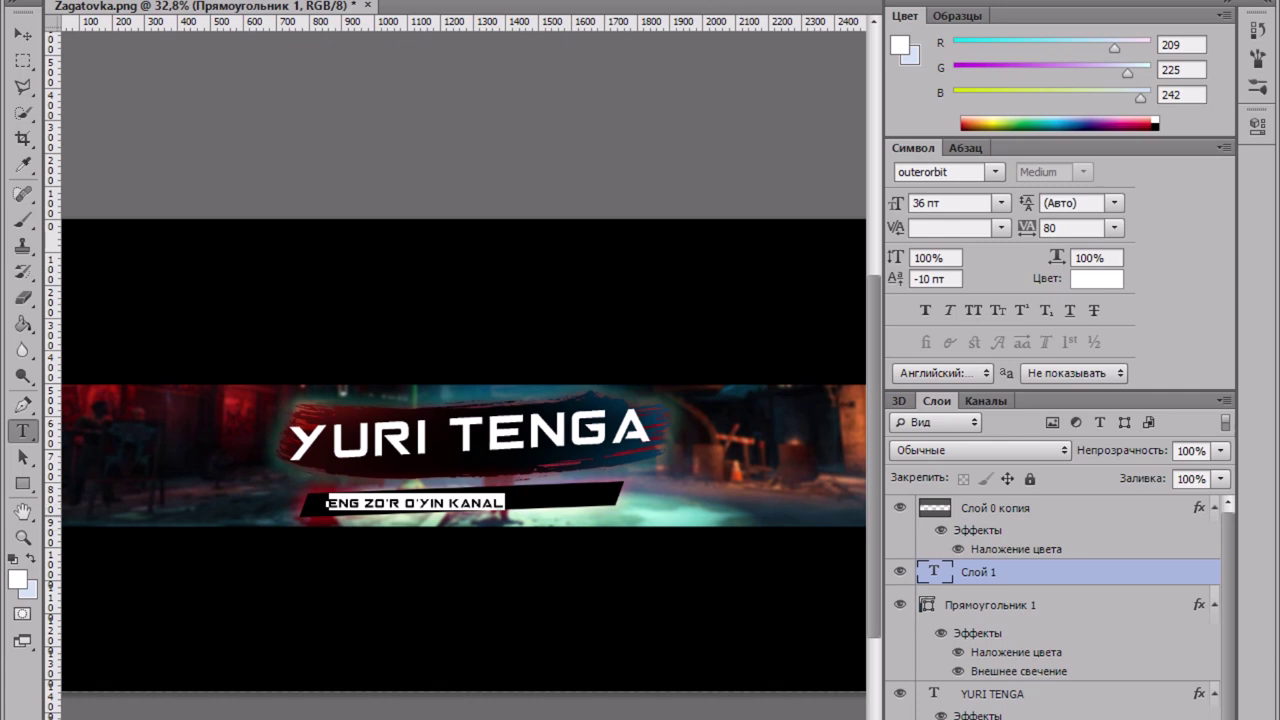
Step: Set the tagline's font size to 42 pt
{"action": "left_click", "coordinate": [1001, 203]}
{"action": "left_click", "coordinate": [1001, 203]}
{"action": "left_click", "coordinate": [1000, 202]}
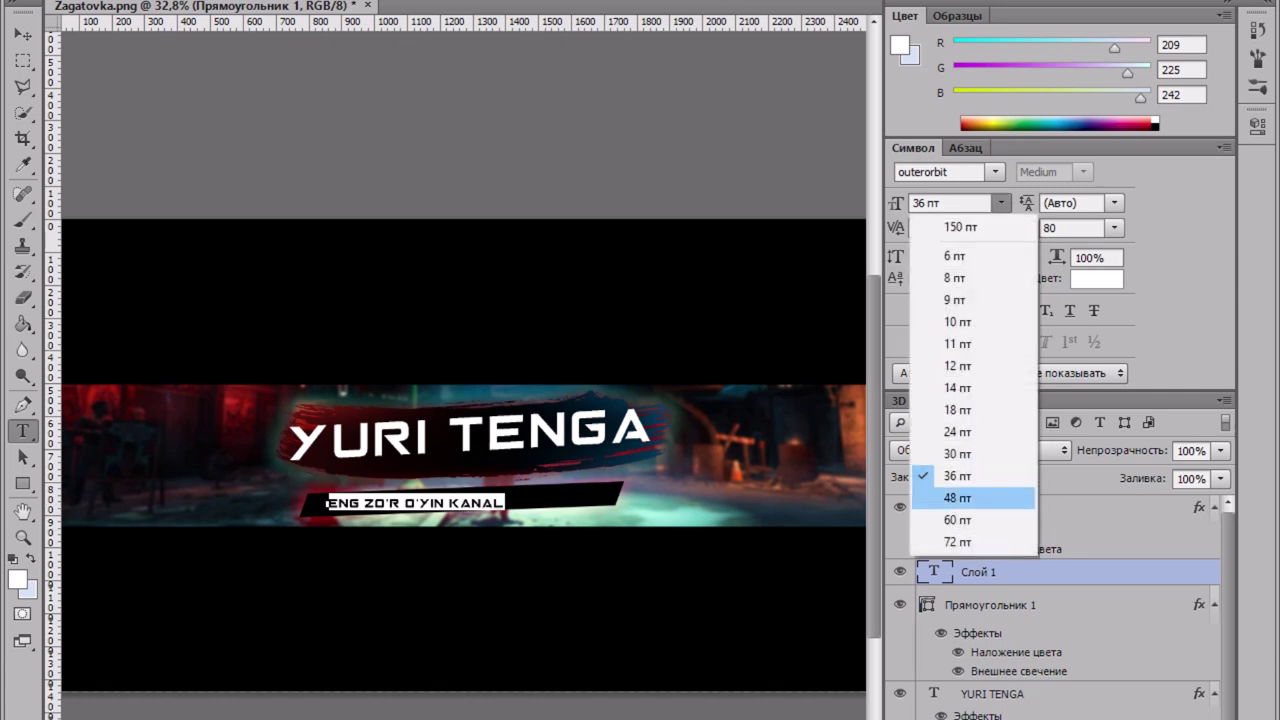
{"action": "left_click", "coordinate": [926, 203]}
{"action": "double_click", "coordinate": [921, 203]}
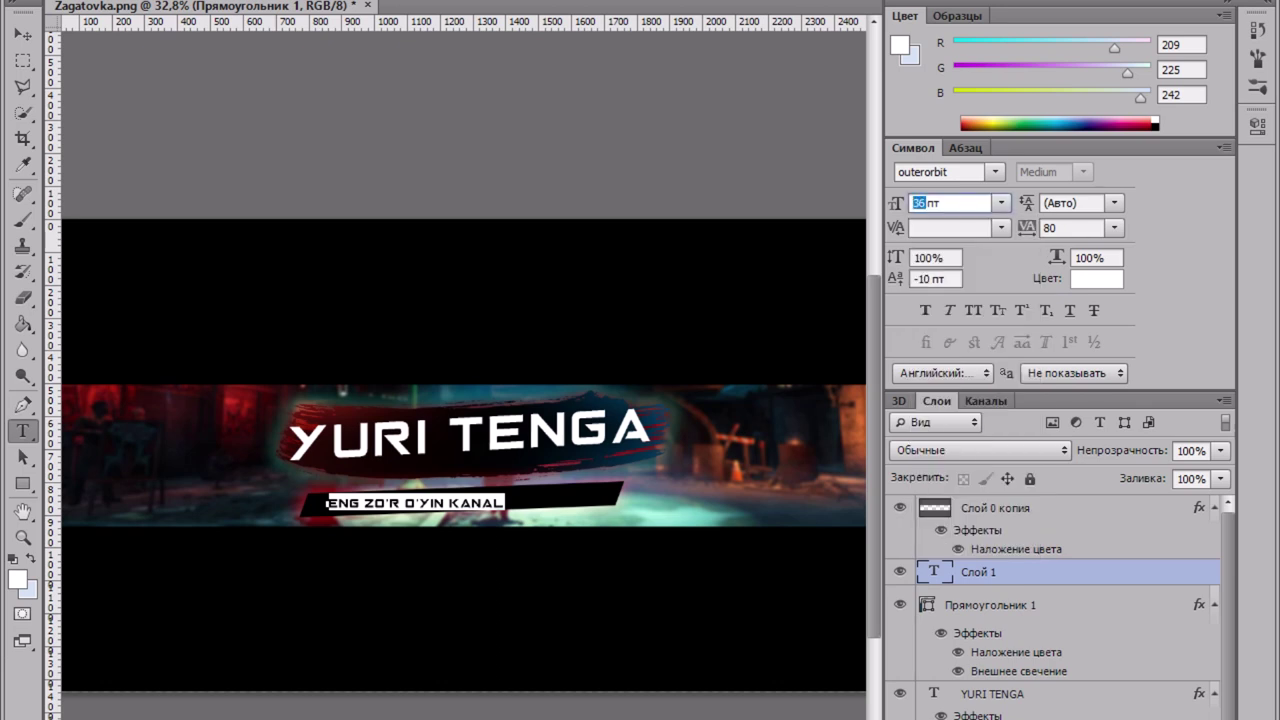
{"action": "type", "text": "42"}
{"action": "key", "text": "Return"}
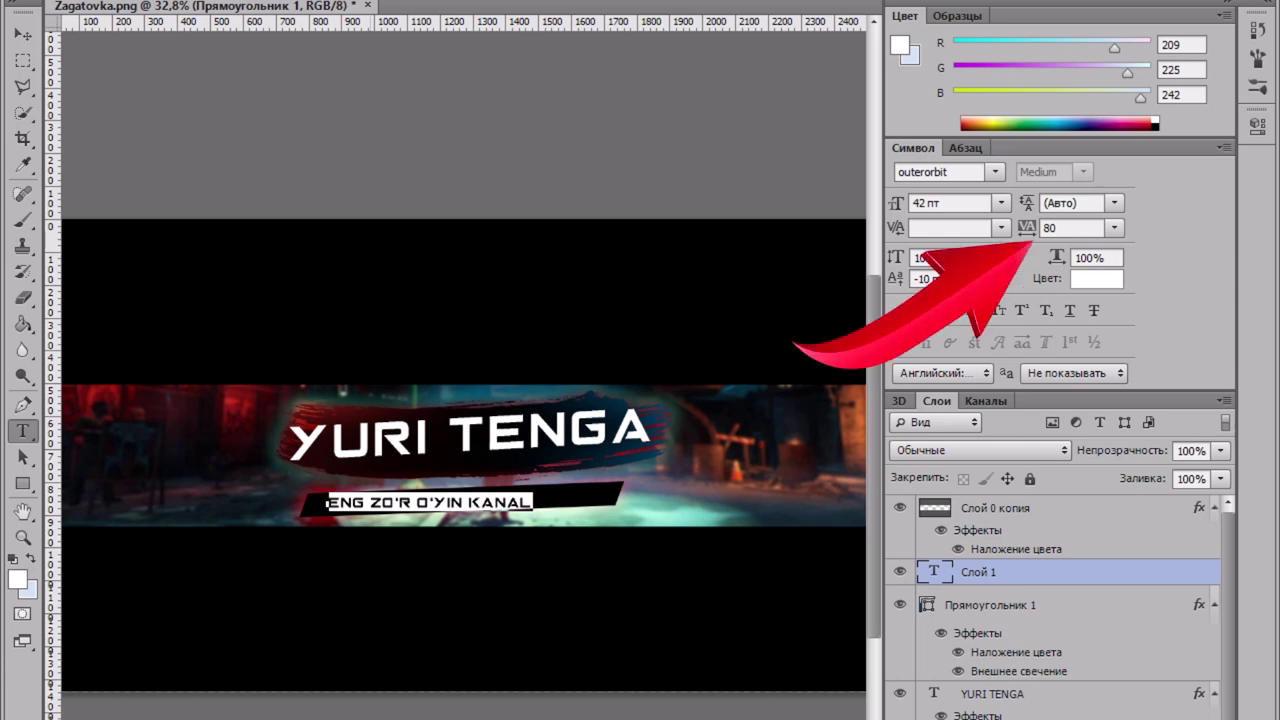
Step: Set the tagline's letter tracking to 200
{"action": "left_click", "coordinate": [1114, 228]}
{"action": "left_click", "coordinate": [1114, 228]}
{"action": "left_click", "coordinate": [1114, 228]}
{"action": "left_click", "coordinate": [1087, 551]}
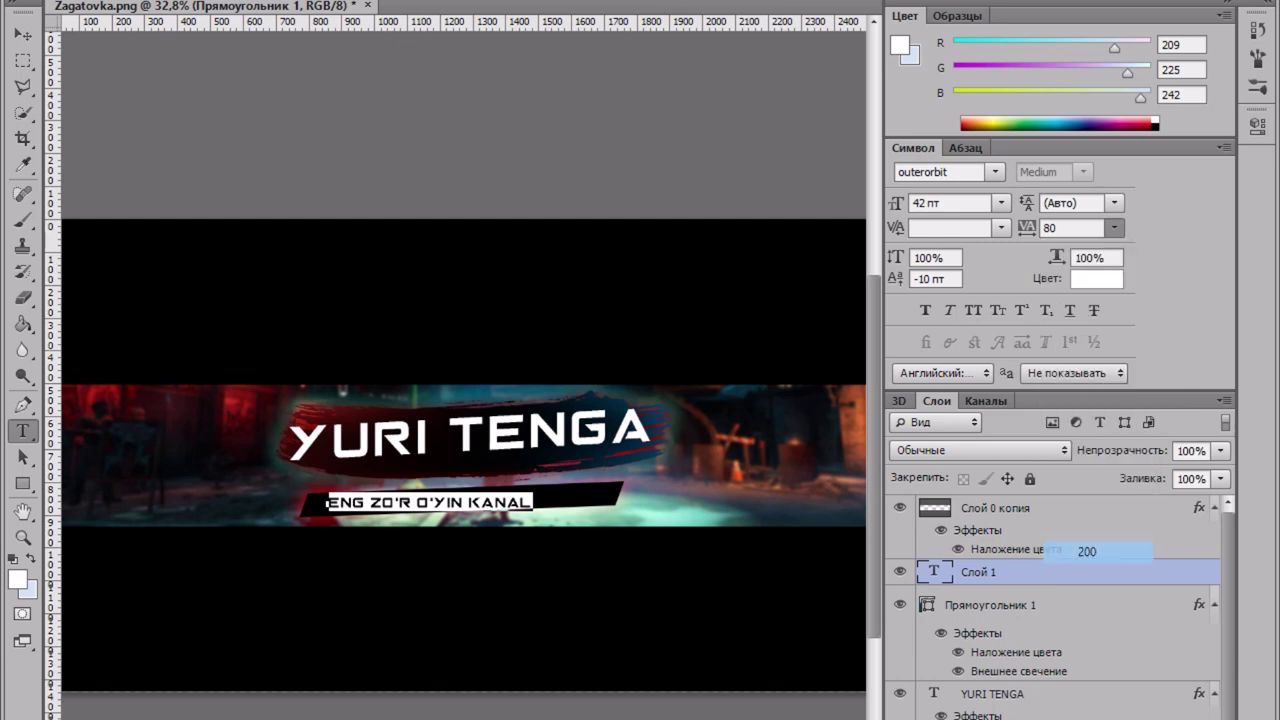
Step: Try a letter tracking of 740 on the tagline
{"action": "left_click_drag", "start_coordinate": [1066, 228], "coordinate": [1042, 228]}
{"action": "type", "text": "350"}
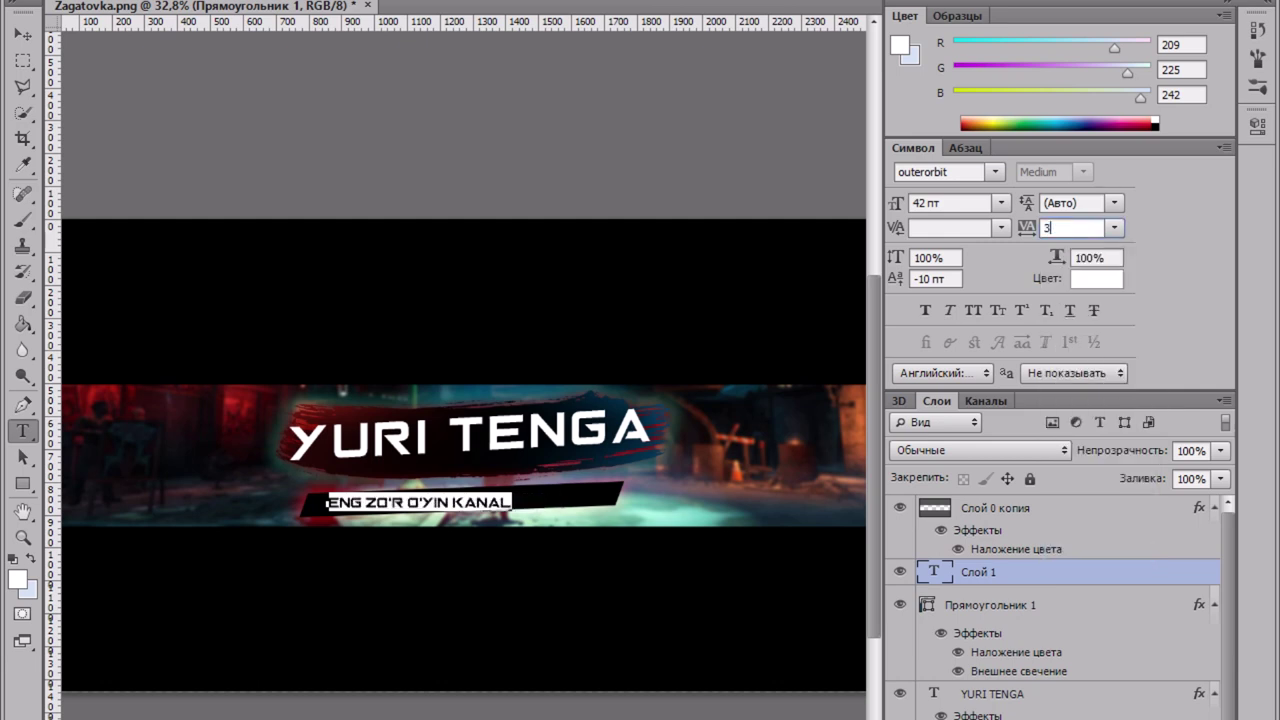
{"action": "key", "text": "BackSpace"}
{"action": "key", "text": "BackSpace"}
{"action": "key", "text": "BackSpace"}
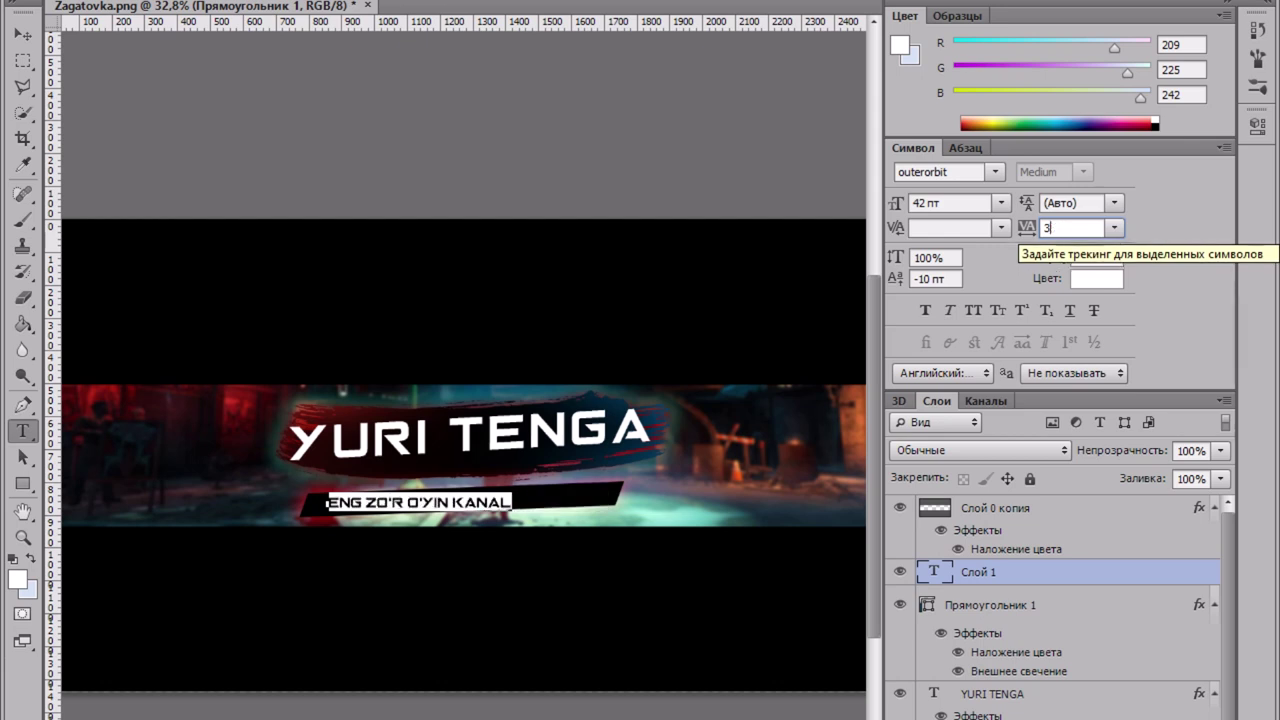
{"action": "type", "text": "740"}
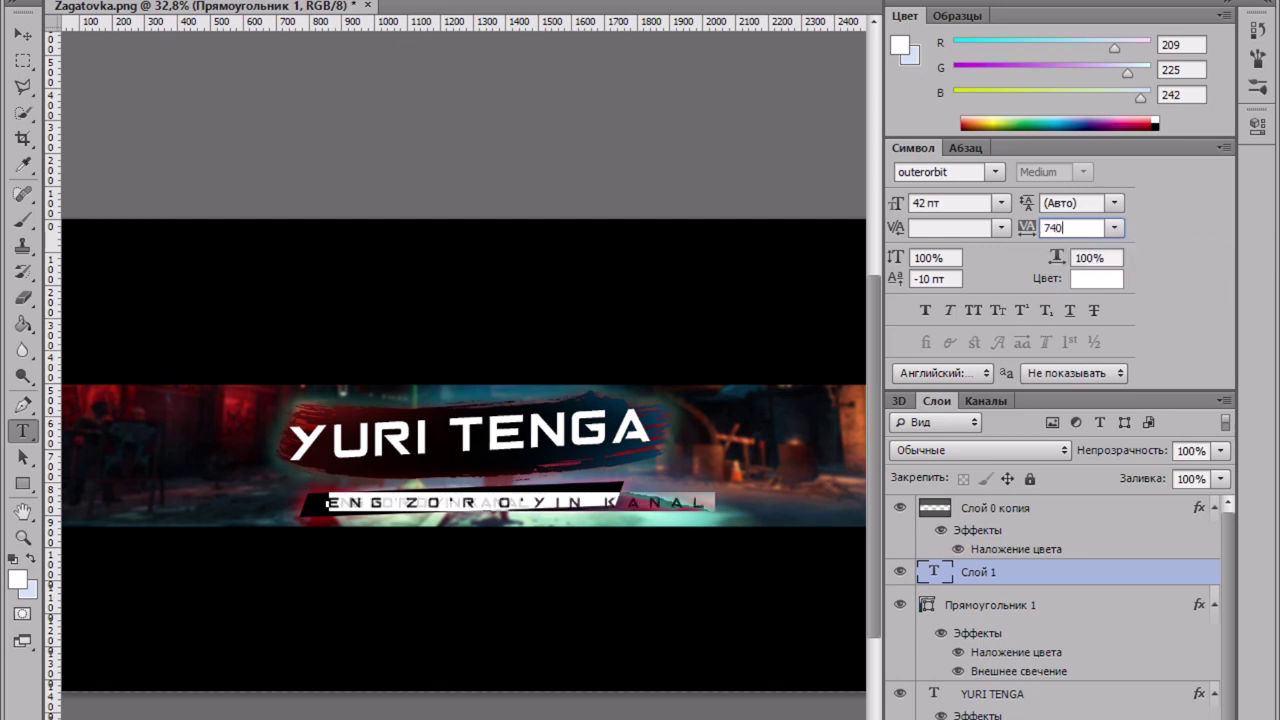
Step: Set the tagline's letter tracking to 400
{"action": "key", "text": "BackSpace"}
{"action": "key", "text": "BackSpace"}
{"action": "key", "text": "BackSpace"}
{"action": "type", "text": "400"}
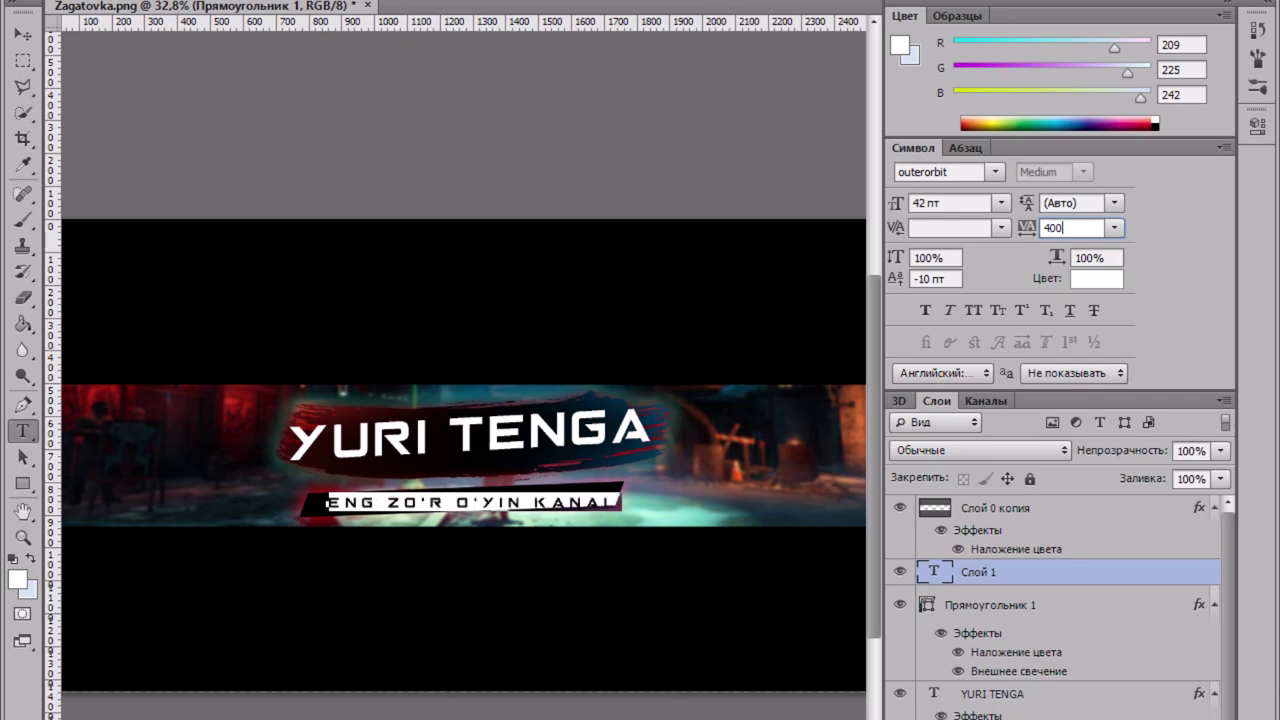
{"action": "key", "text": "Return"}
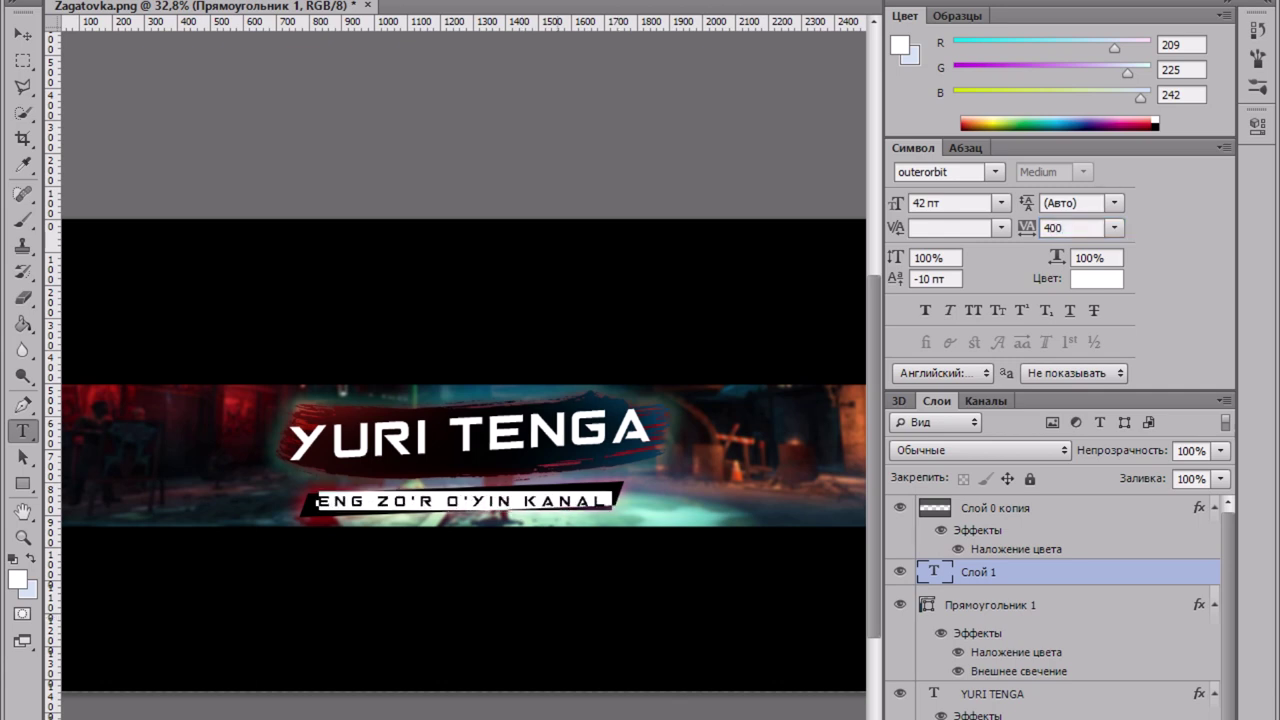
{"action": "left_click", "coordinate": [526, 499]}
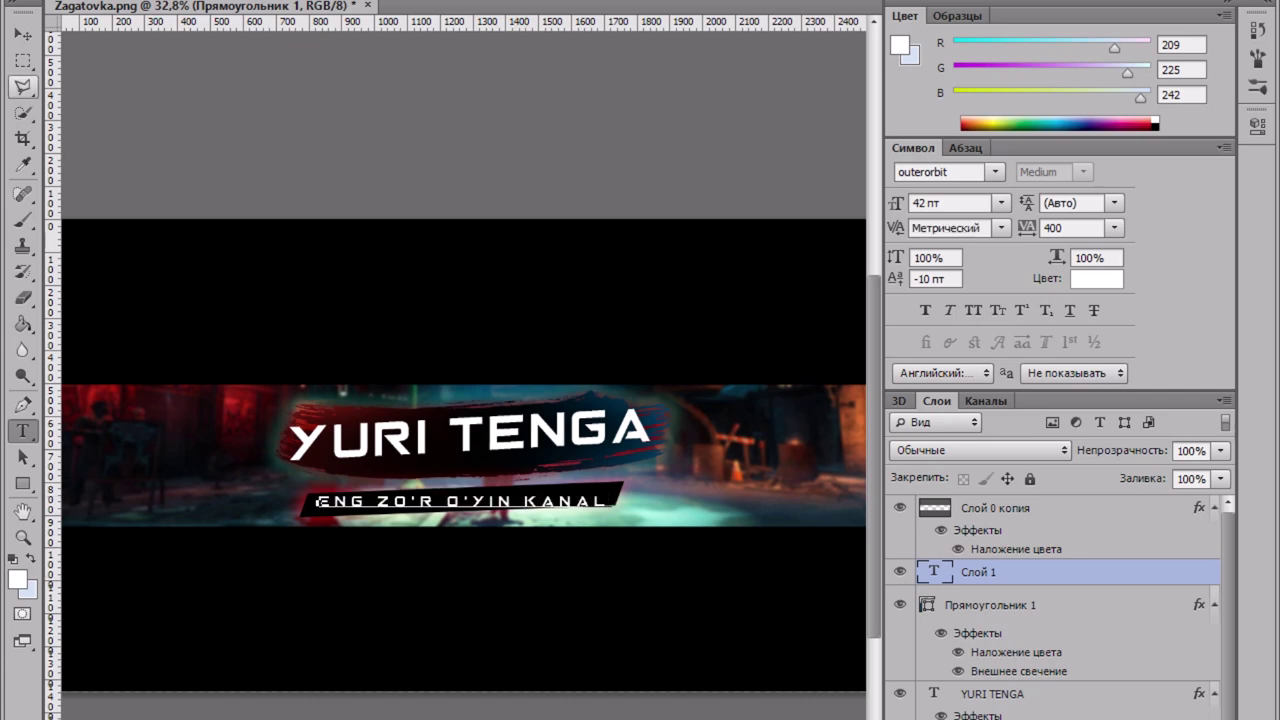
Step: Skew the tagline text so its right end rises parallel to the slanted black bar
{"action": "left_click", "coordinate": [23, 61]}
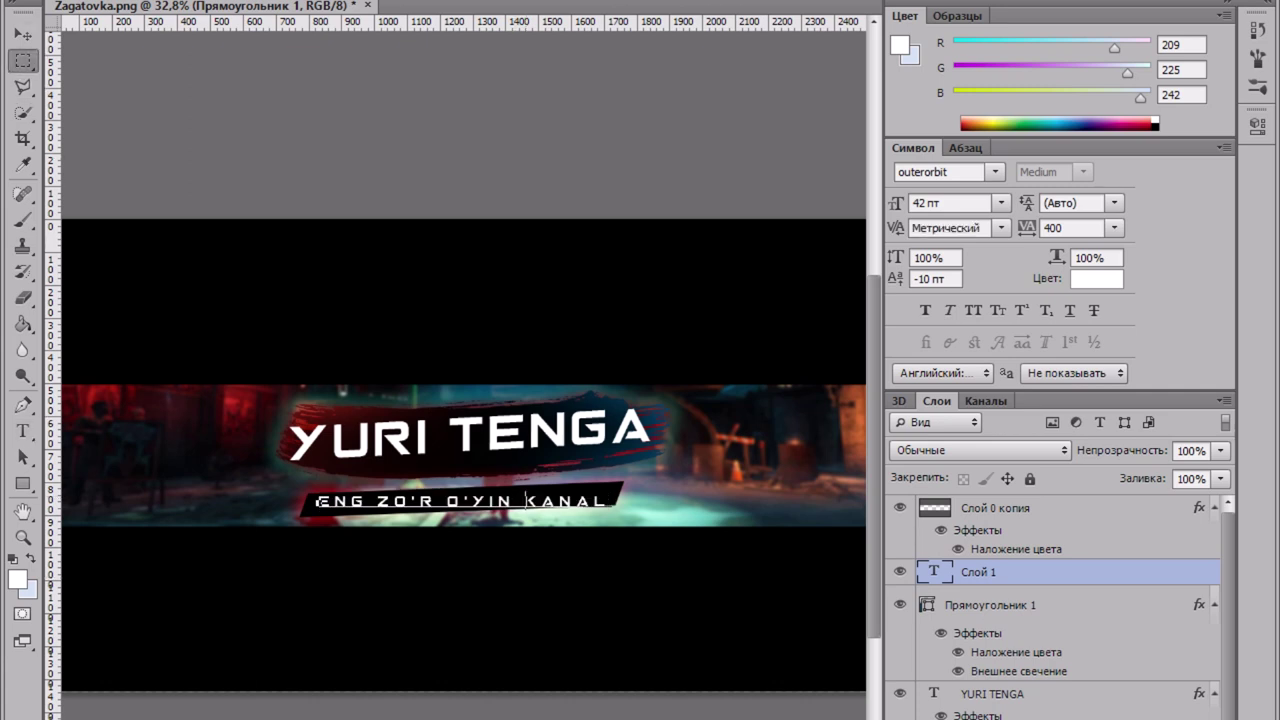
{"action": "right_click", "coordinate": [489, 466]}
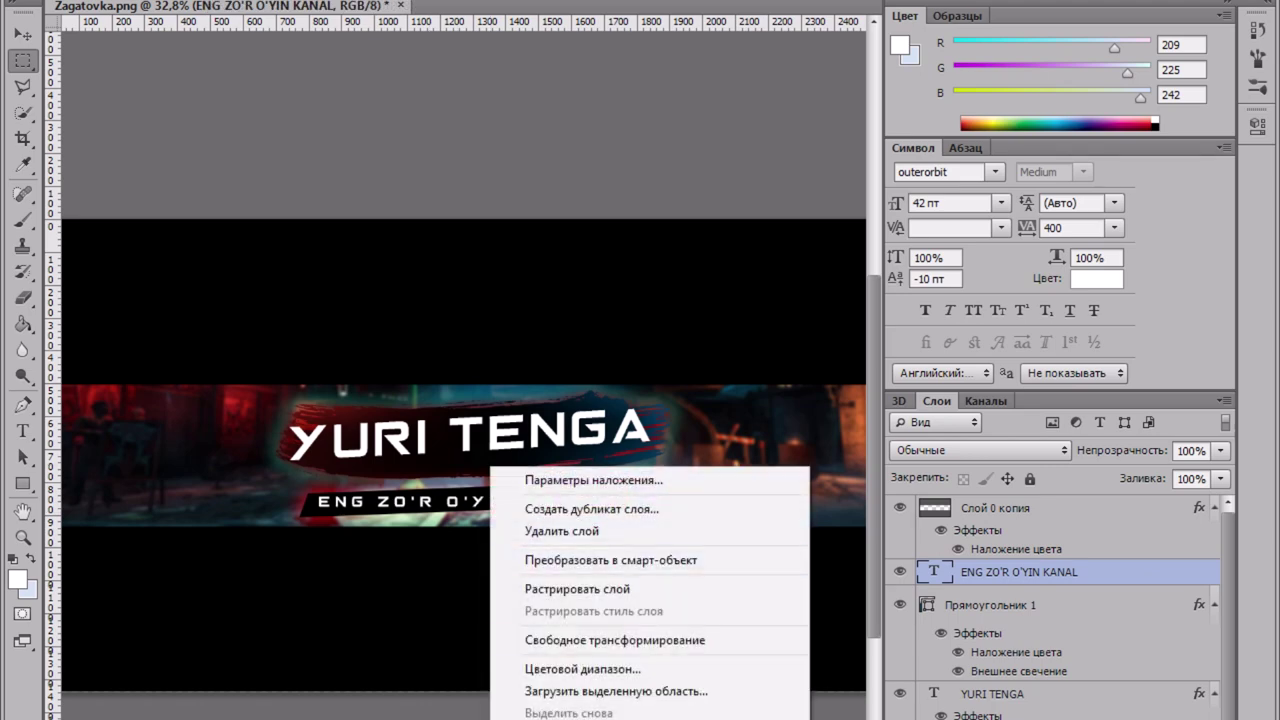
{"action": "left_click", "coordinate": [615, 640]}
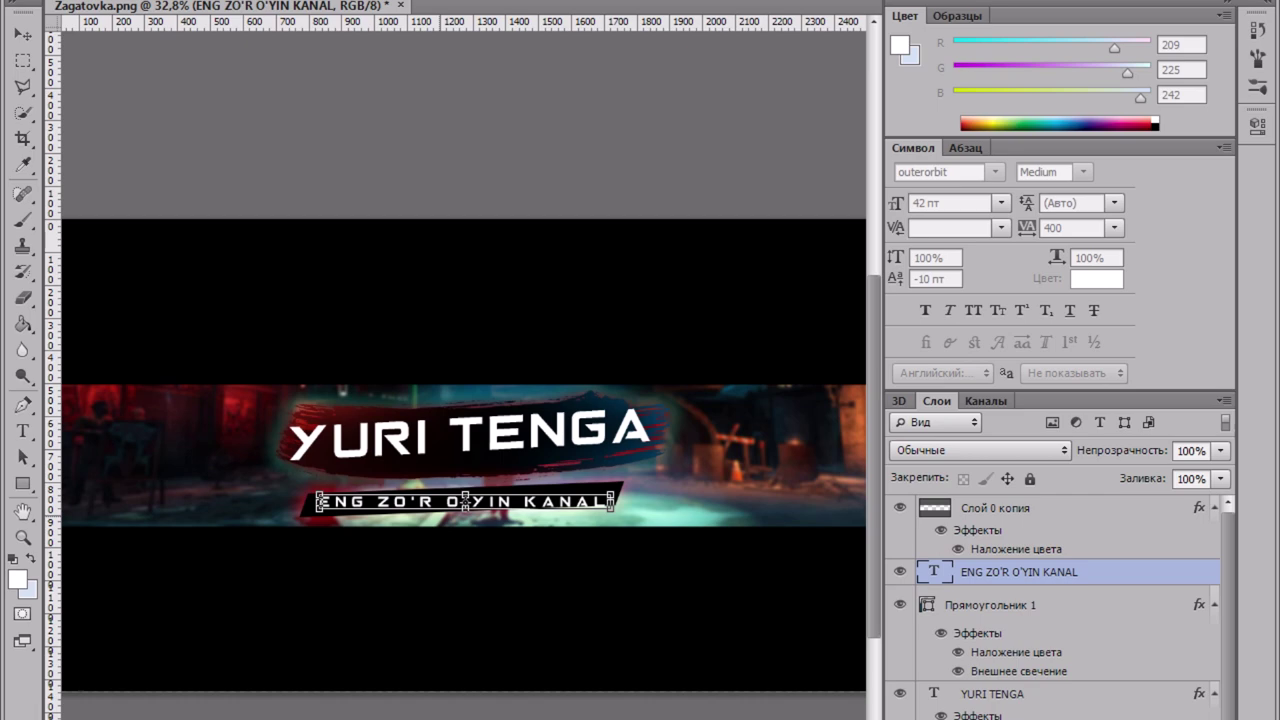
{"action": "right_click", "coordinate": [440, 517]}
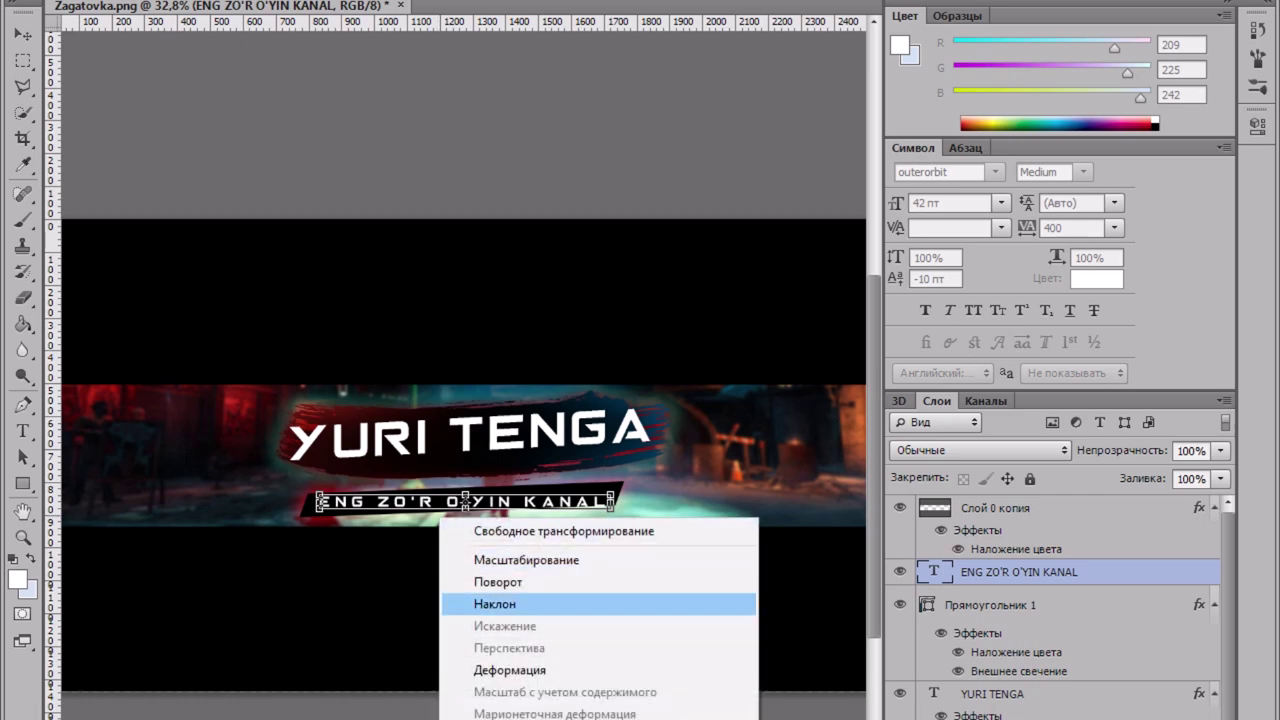
{"action": "left_click", "coordinate": [495, 604]}
{"action": "scroll", "coordinate": [623, 509], "scroll_direction": "up", "scroll_amount": 3}
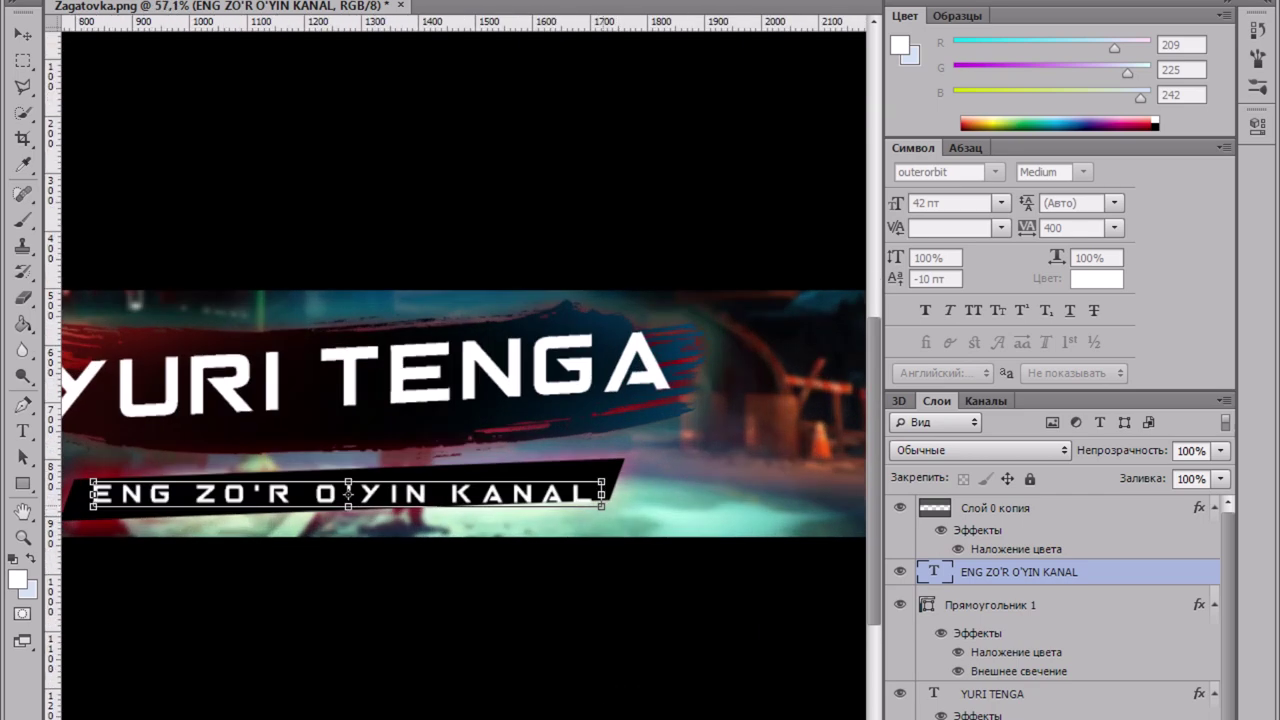
{"action": "left_click_drag", "start_coordinate": [601, 494], "coordinate": [601, 478]}
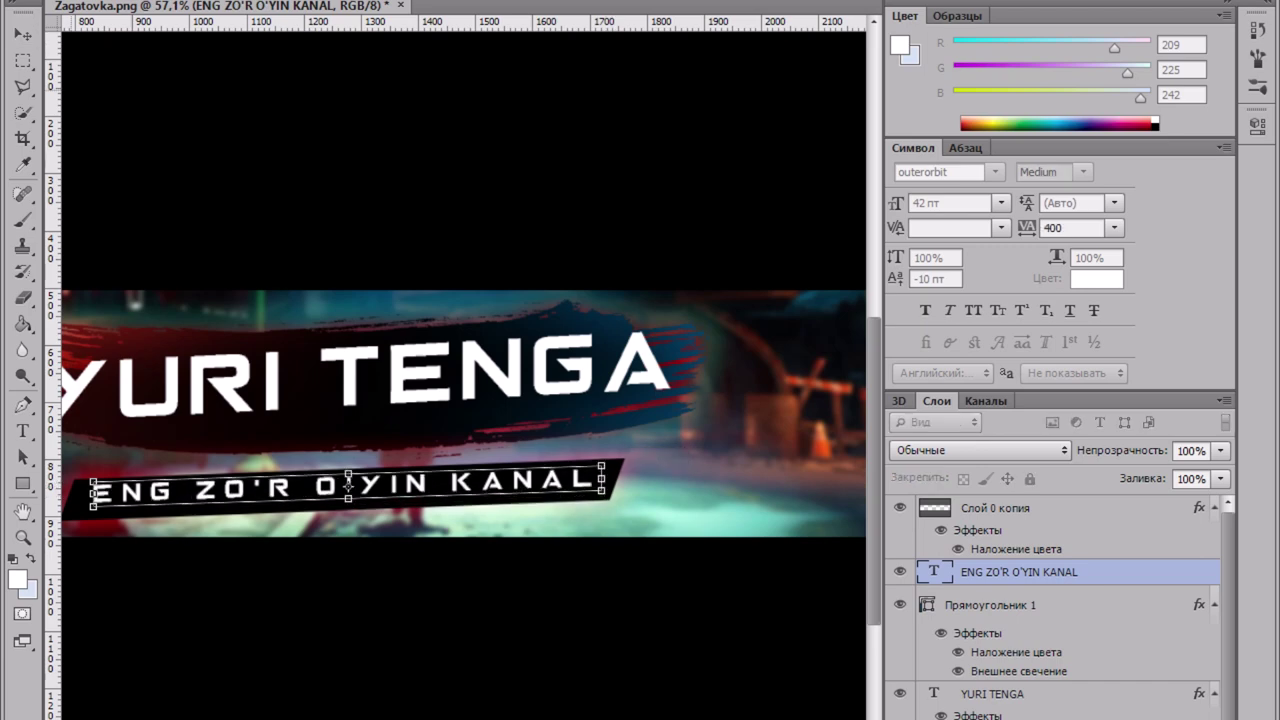
{"action": "key", "text": "Return"}
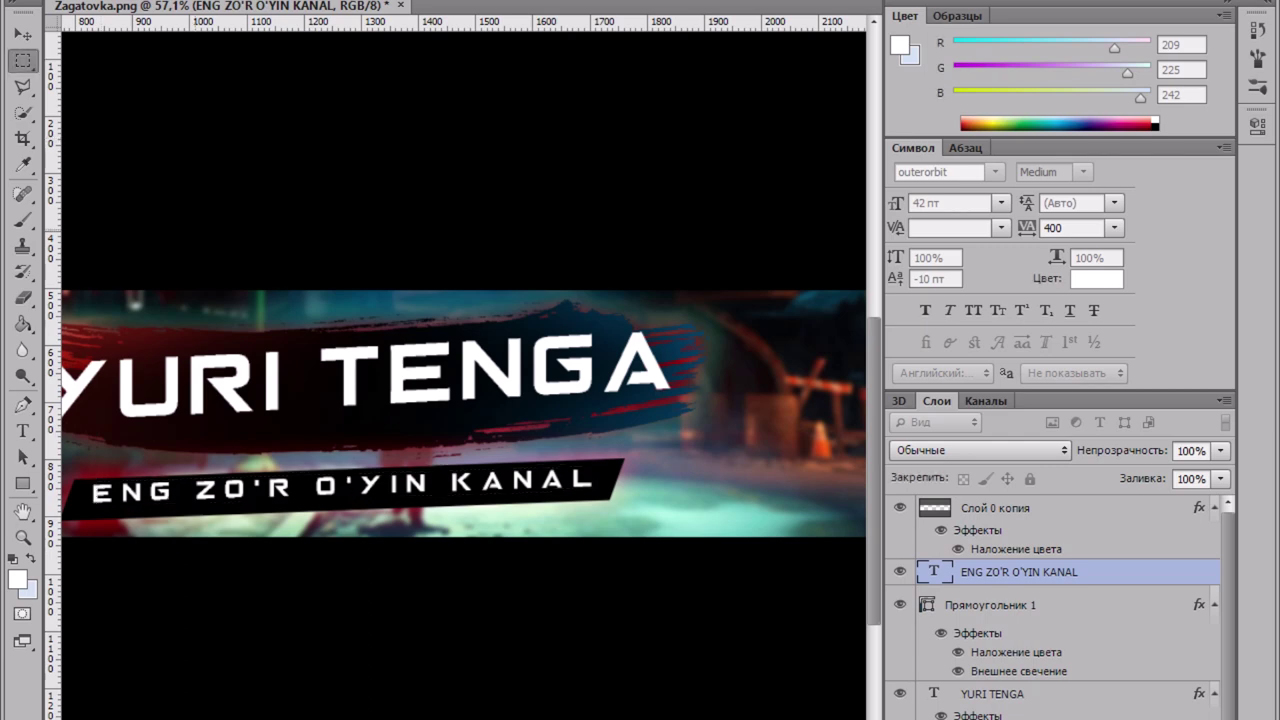
Step: Move the skewed tagline slightly so it sits centred within the black bar
{"action": "left_click", "coordinate": [22, 35]}
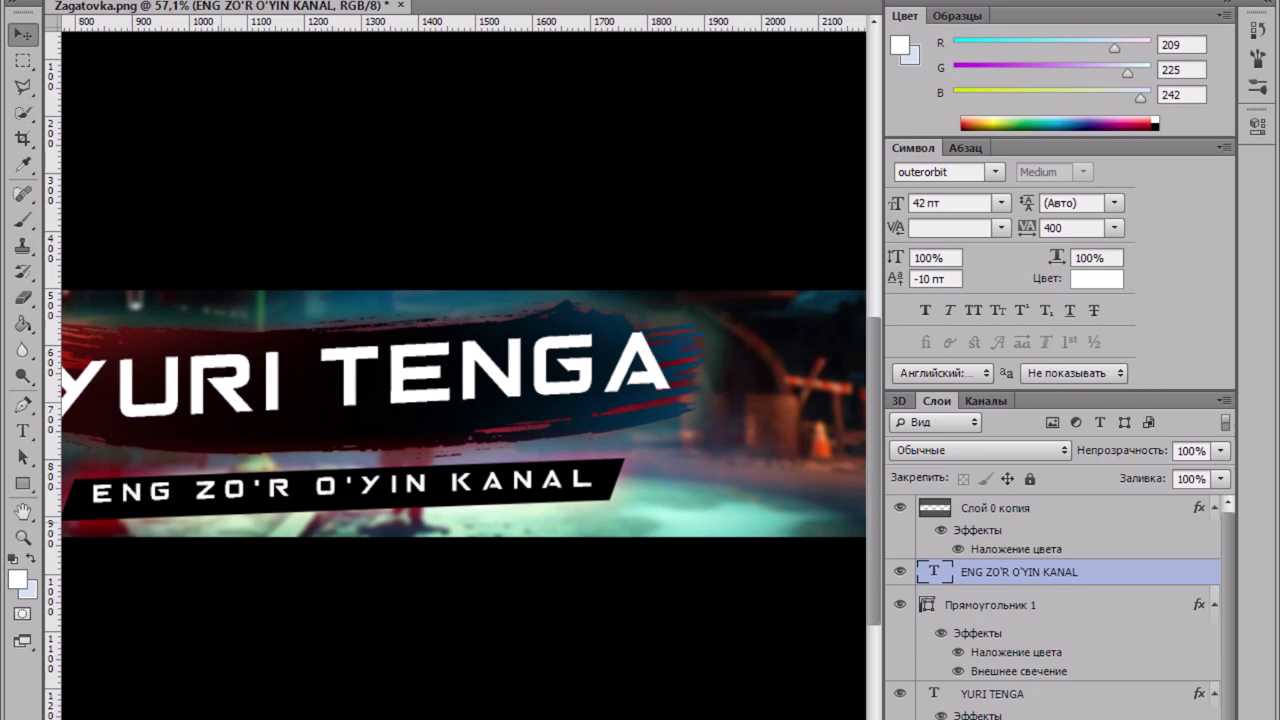
{"action": "left_click_drag", "start_coordinate": [205, 478], "coordinate": [205, 485]}
{"action": "scroll", "coordinate": [226, 514], "scroll_direction": "down", "scroll_amount": 11}
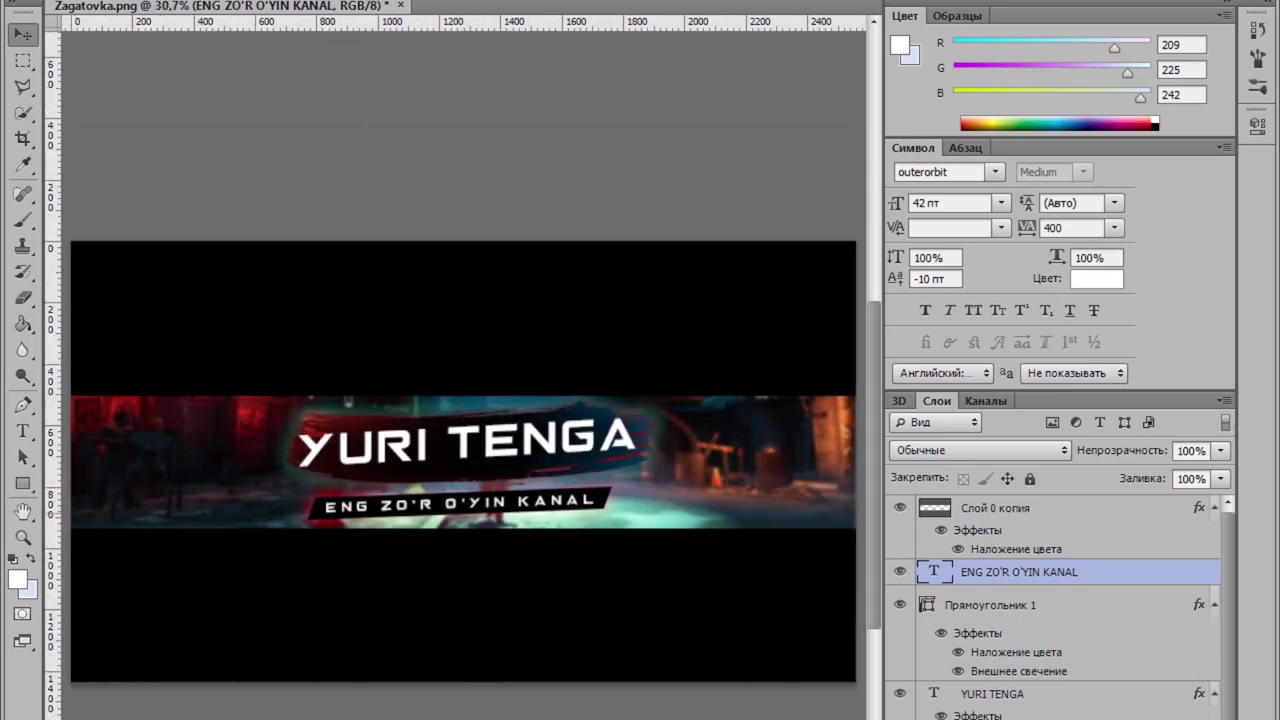
{"action": "scroll", "coordinate": [226, 514], "scroll_direction": "up", "scroll_amount": 2}
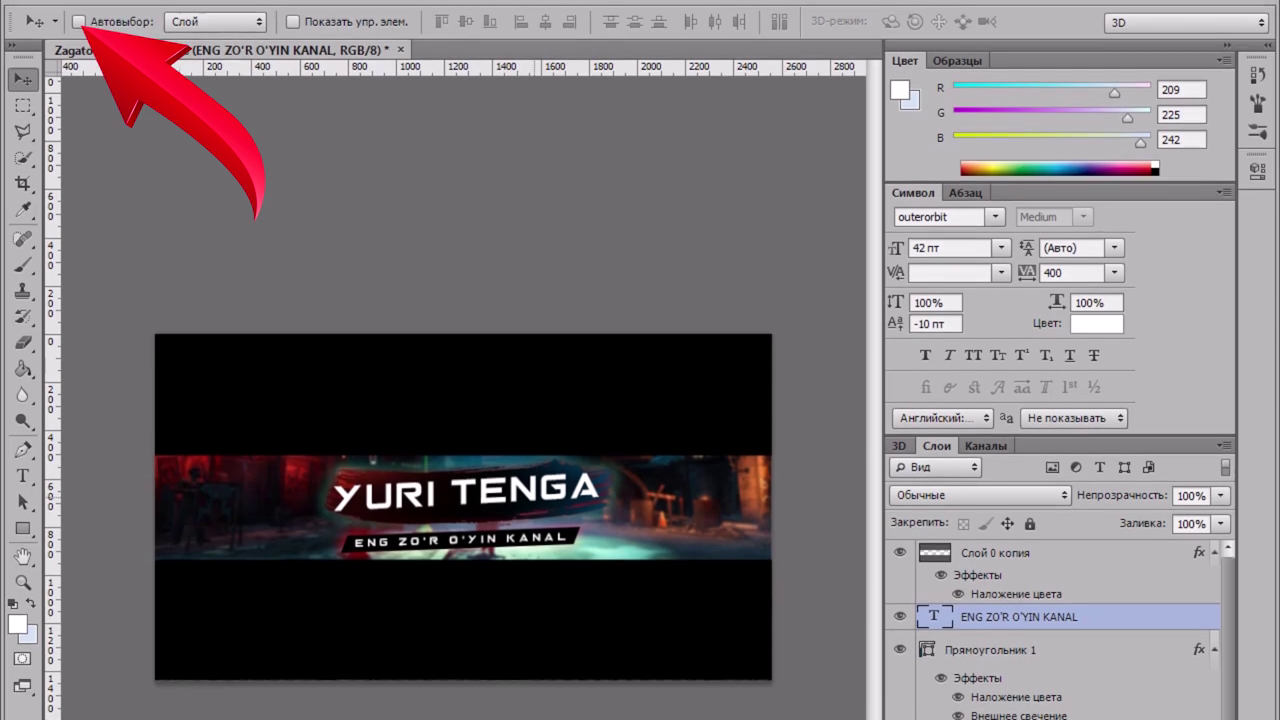
Step: Start saving the banner as a new file in Photoshop PSD format, named "YURI TEBGA"
{"action": "left_click", "coordinate": [65, 4]}
{"action": "left_click", "coordinate": [65, 4]}
{"action": "left_click", "coordinate": [65, 16]}
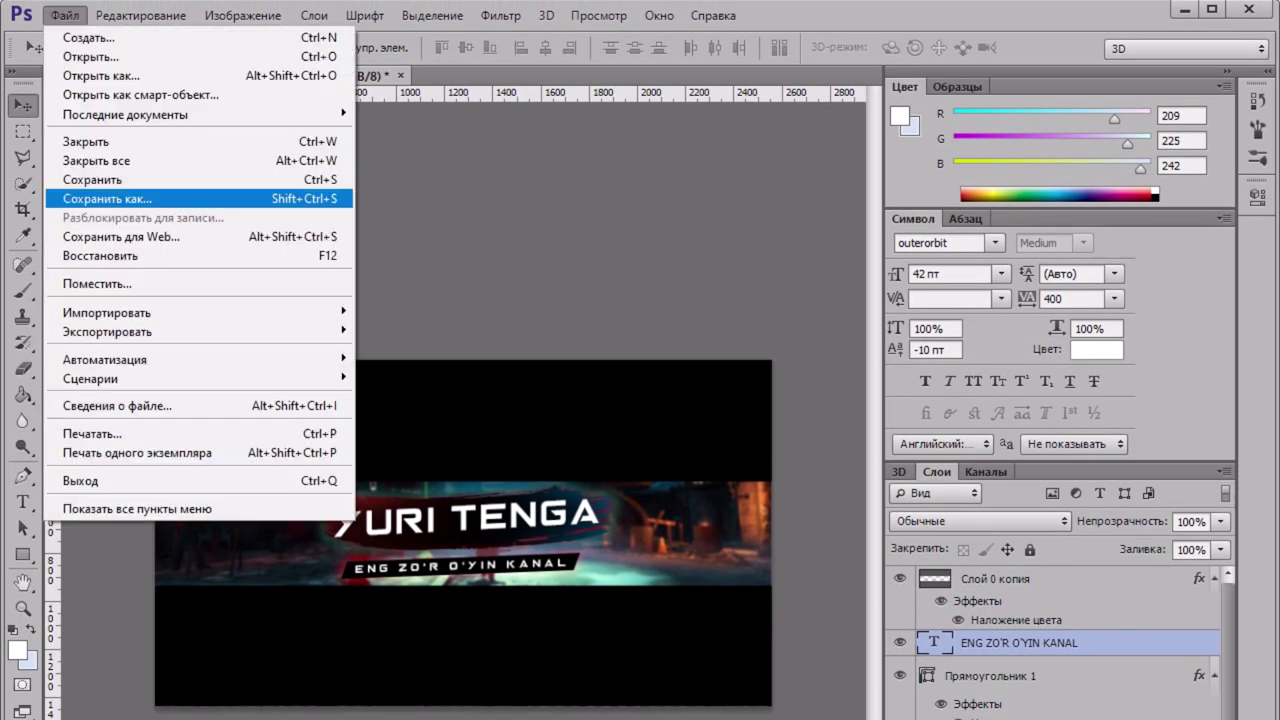
{"action": "key", "text": "Return"}
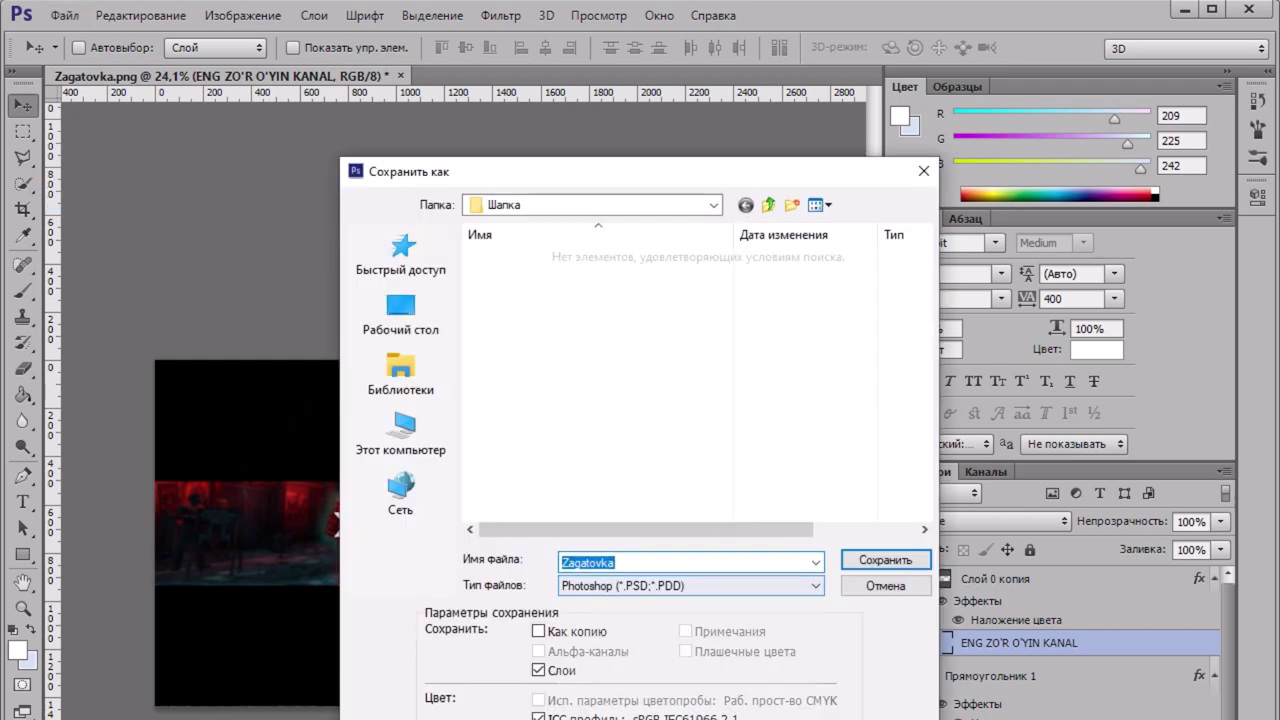
{"action": "left_click", "coordinate": [692, 586]}
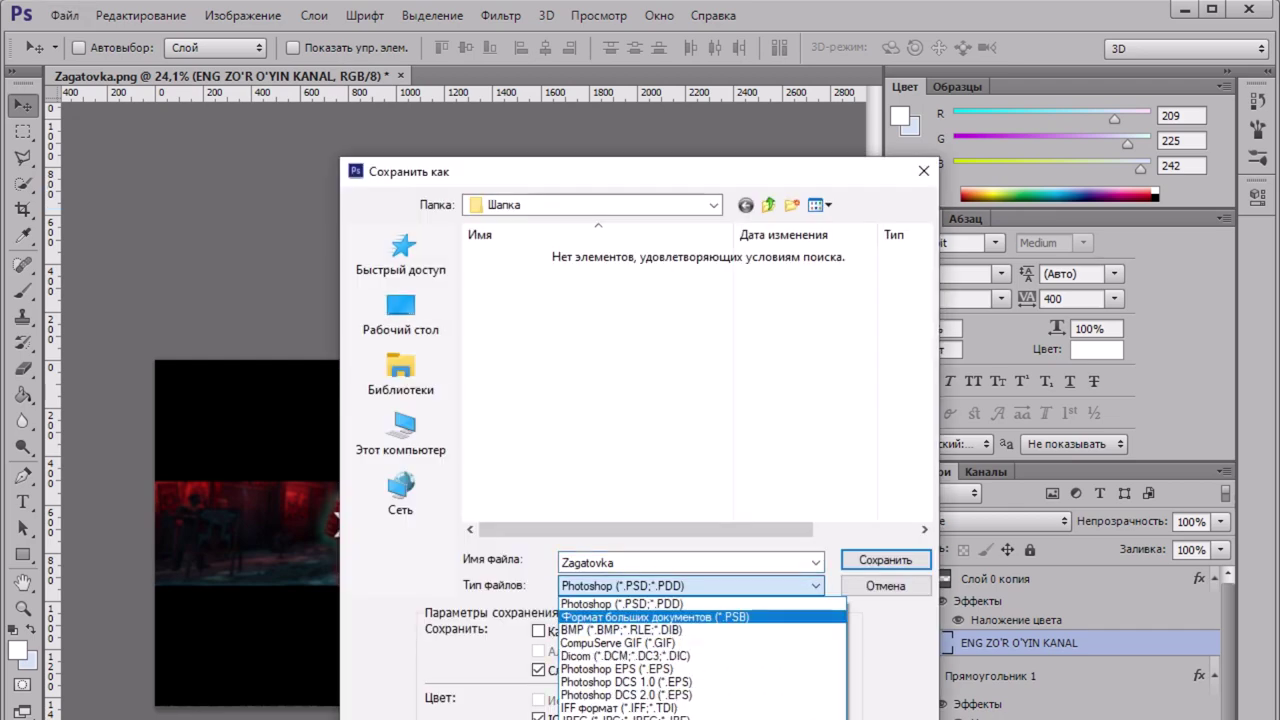
{"action": "left_click", "coordinate": [692, 586]}
{"action": "double_click", "coordinate": [590, 563]}
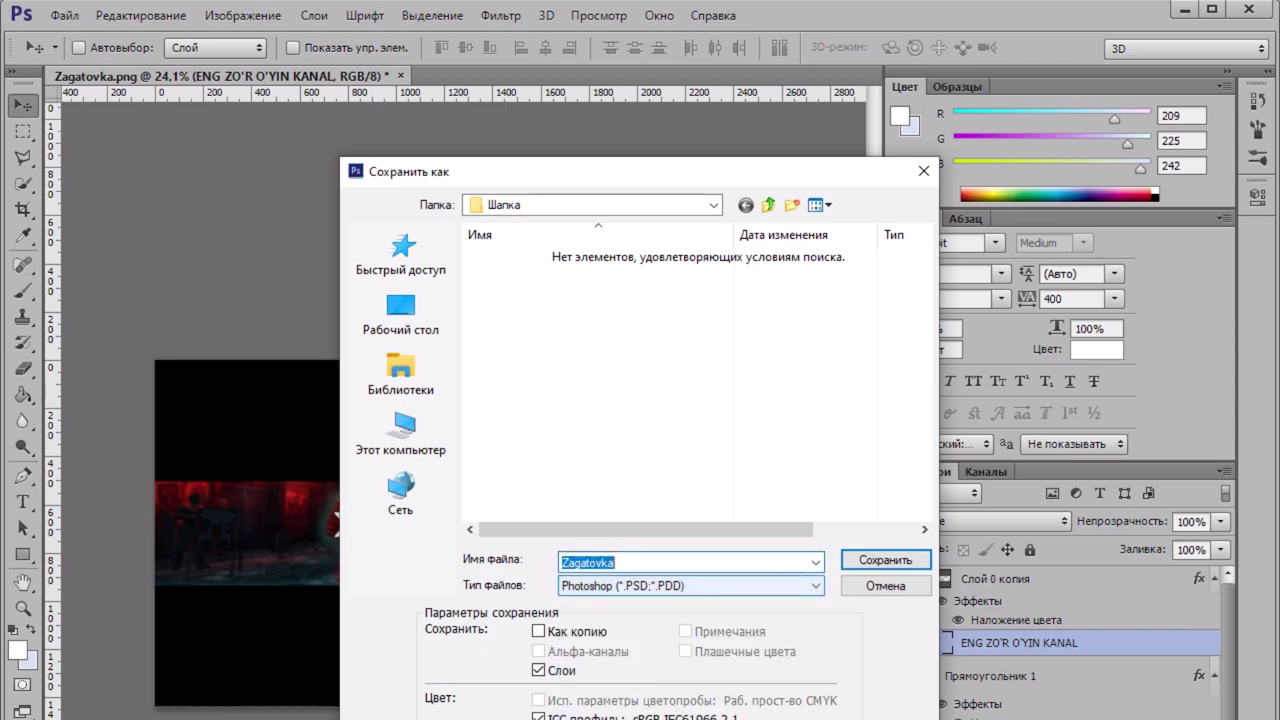
{"action": "type", "text": "YURI TEBG"}
{"action": "key", "text": "BackSpace"}
{"action": "type", "text": "BG"}
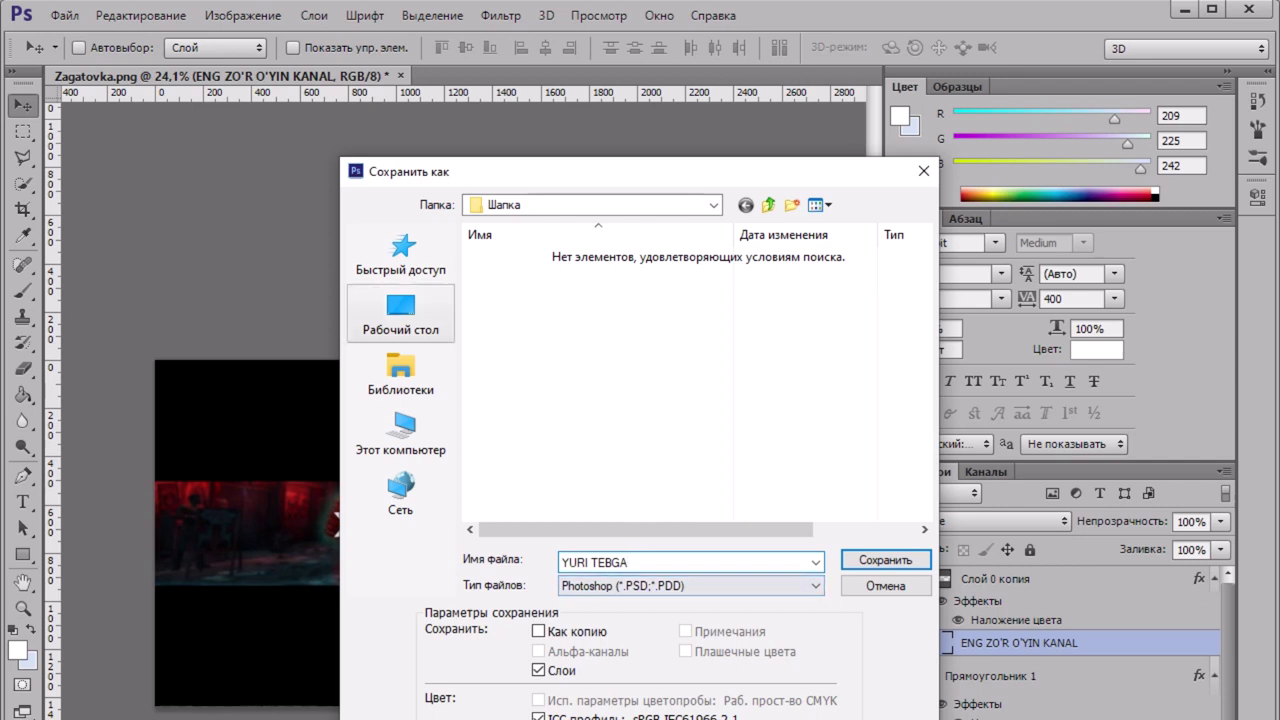
Step: Save the PSD file to the desktop, keeping the maximize compatibility option on
{"action": "left_click", "coordinate": [401, 314]}
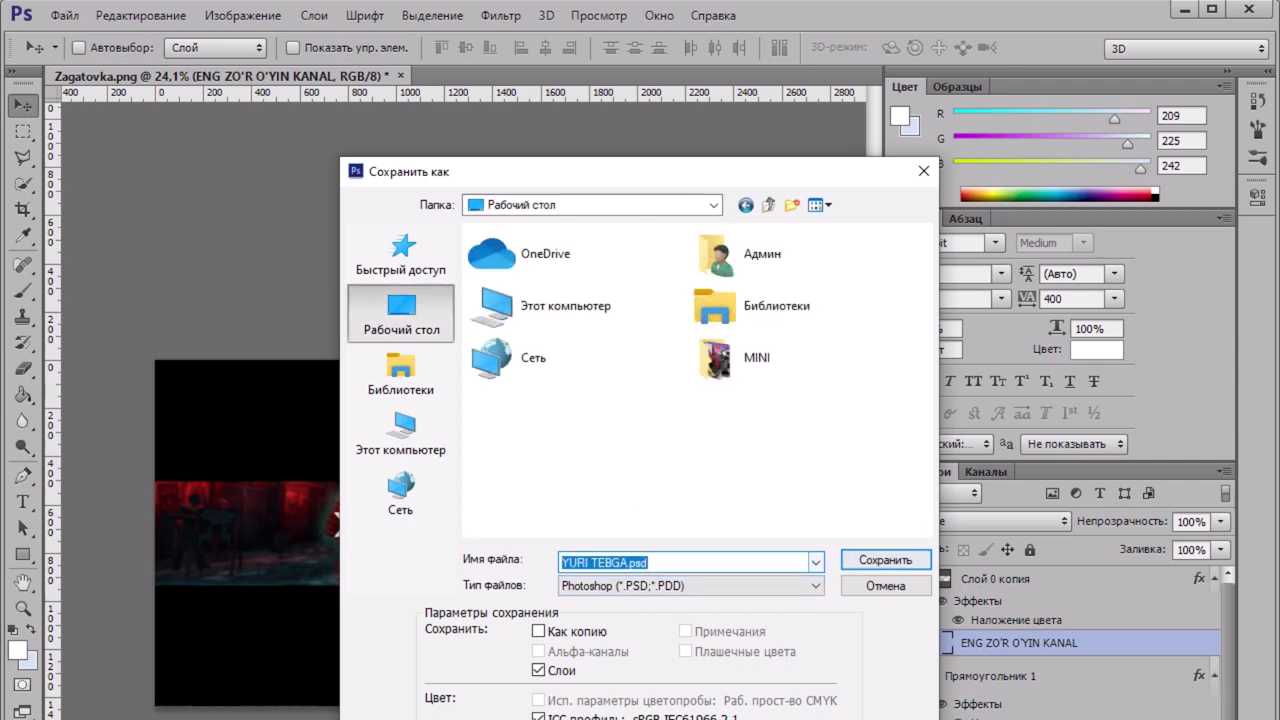
{"action": "key", "text": "Return"}
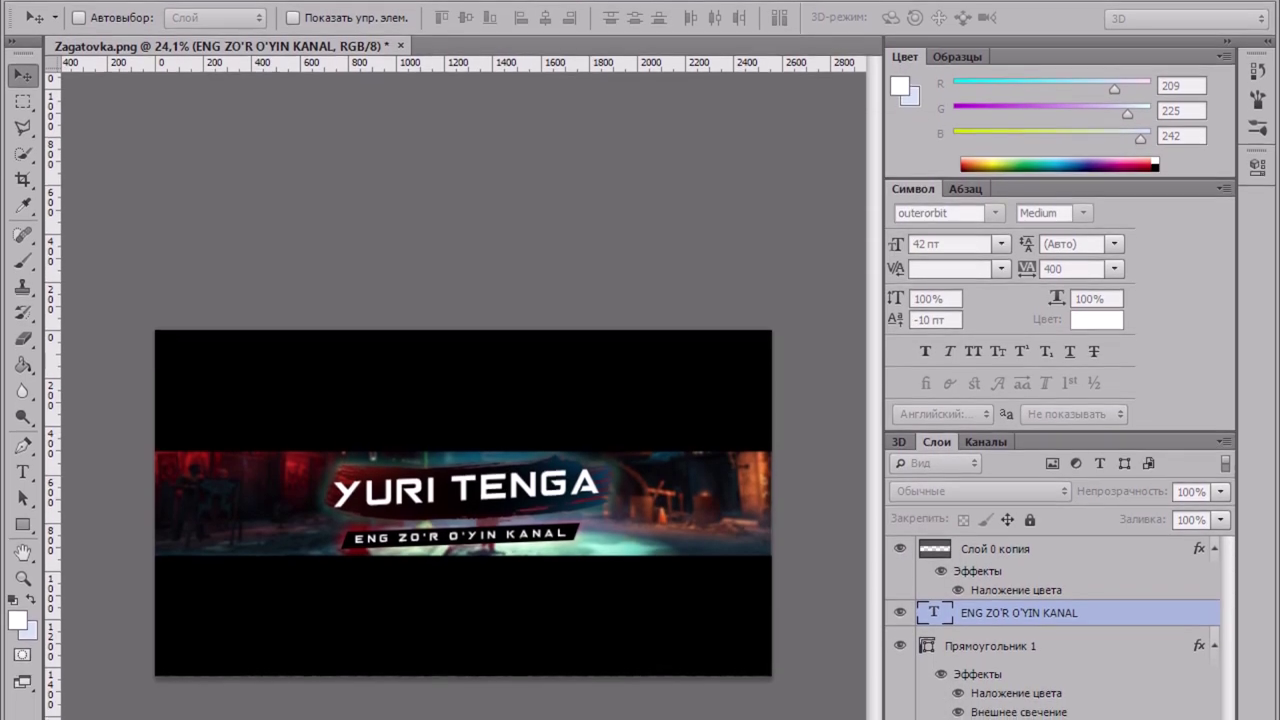
{"action": "key", "text": "Return"}
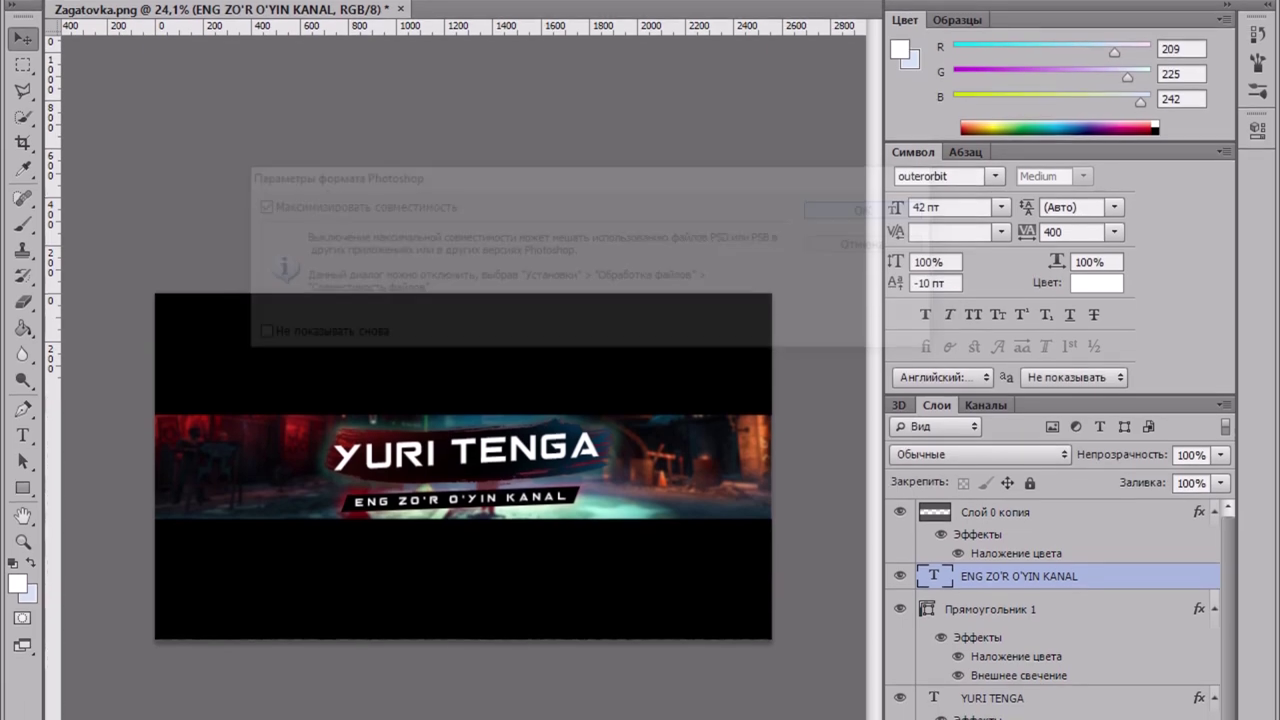
Step: Start saving another copy of the banner on the desktop, choosing PNG as the file format
{"action": "left_click", "coordinate": [62, 0]}
{"action": "left_click", "coordinate": [115, 114]}
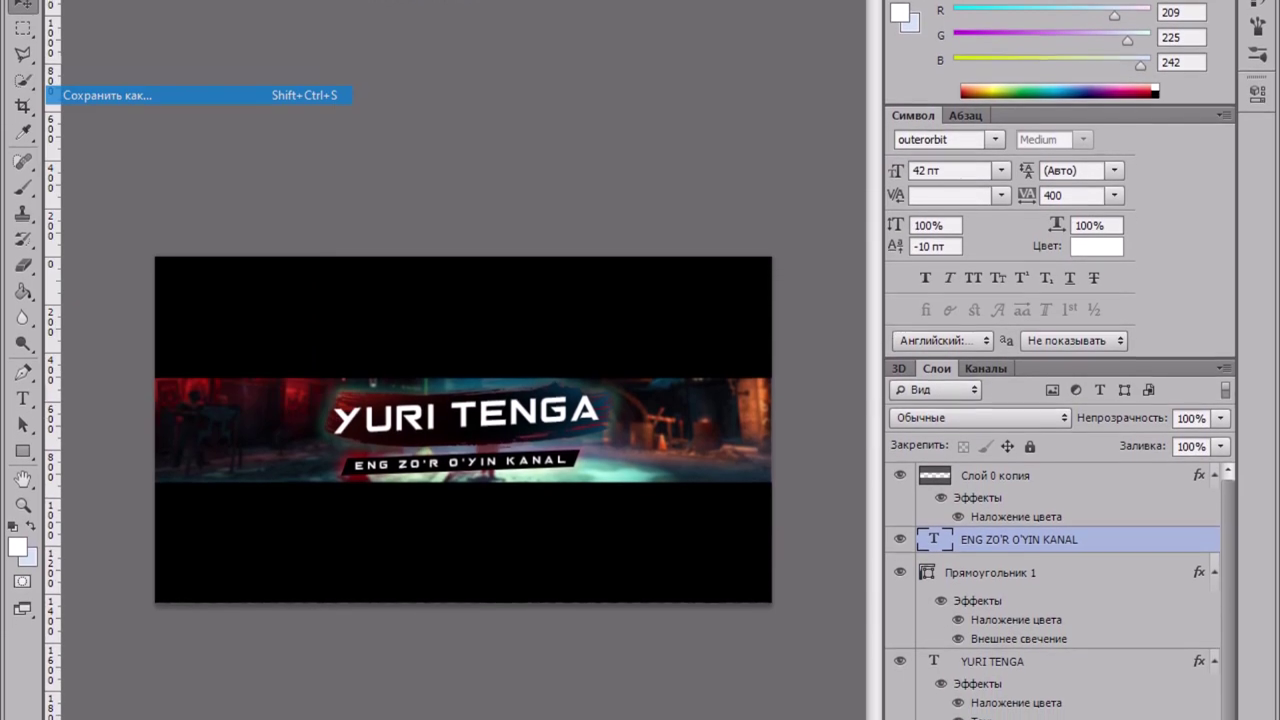
{"action": "key", "text": "Return"}
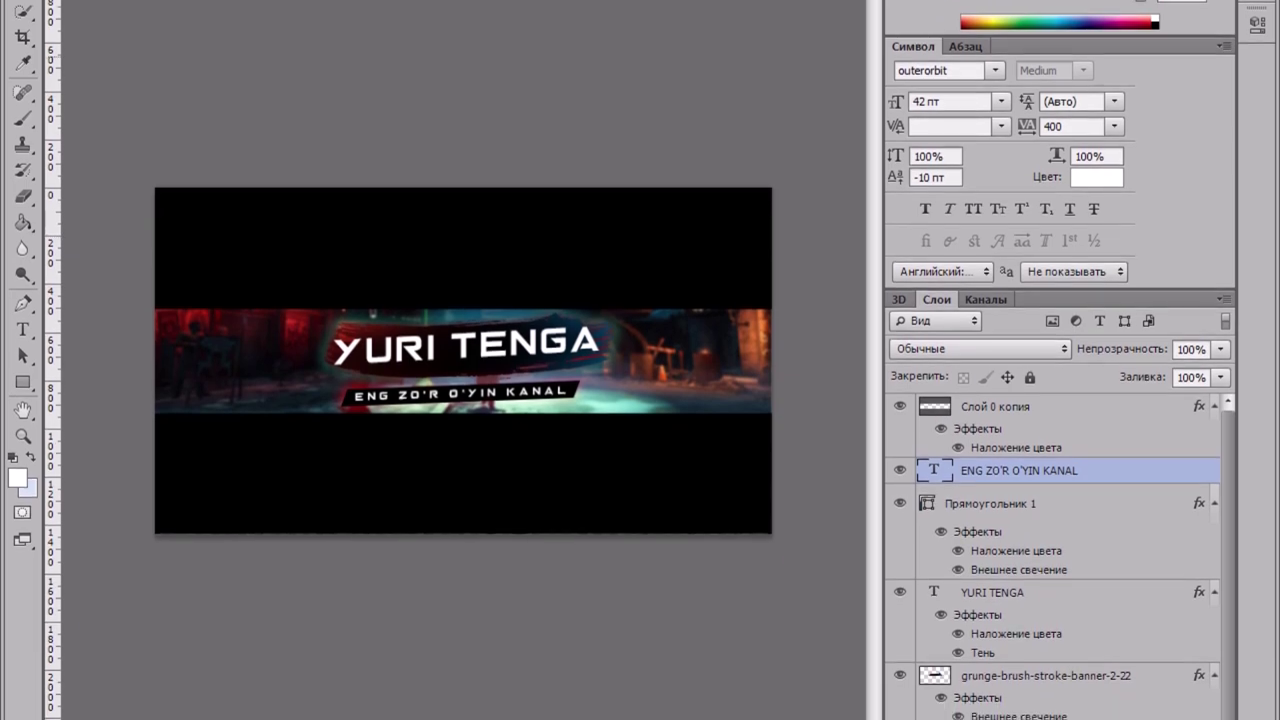
{"action": "left_click", "coordinate": [62, 0]}
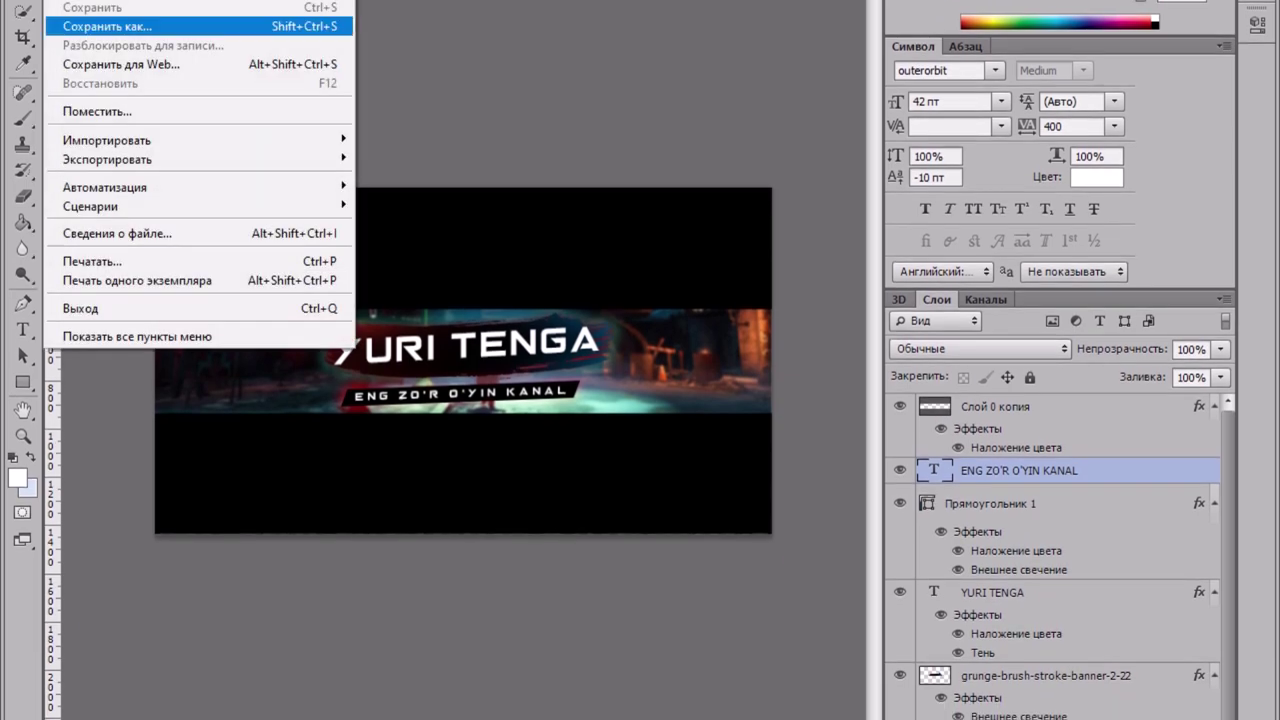
{"action": "left_click", "coordinate": [107, 27]}
{"action": "left_click", "coordinate": [690, 413]}
{"action": "key", "text": "Tab"}
{"action": "key", "text": "alt+Down"}
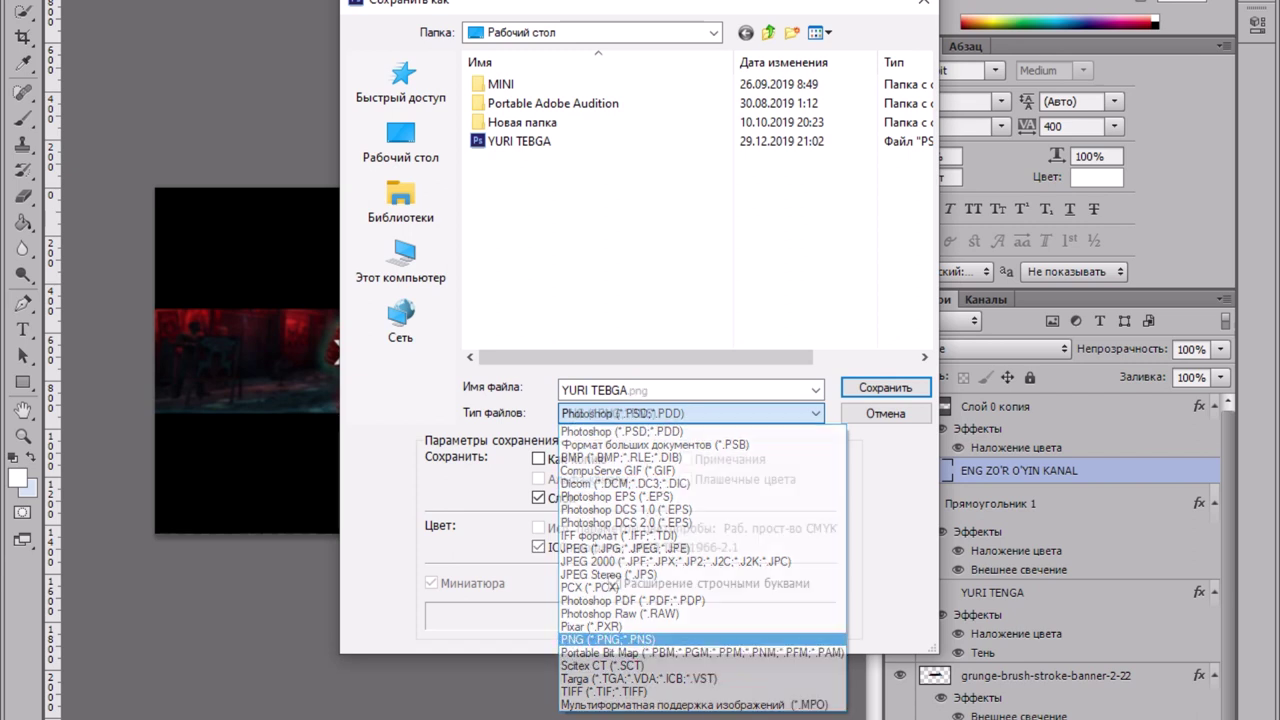
{"action": "key", "text": "Return"}
Step: Correct the copy's file name to "YURI TENGA.png" and save it, accepting the PNG options
{"action": "key", "text": "shift+Tab"}
{"action": "left_click", "coordinate": [613, 390]}
{"action": "key", "text": "BackSpace"}
{"action": "type", "text": "N"}
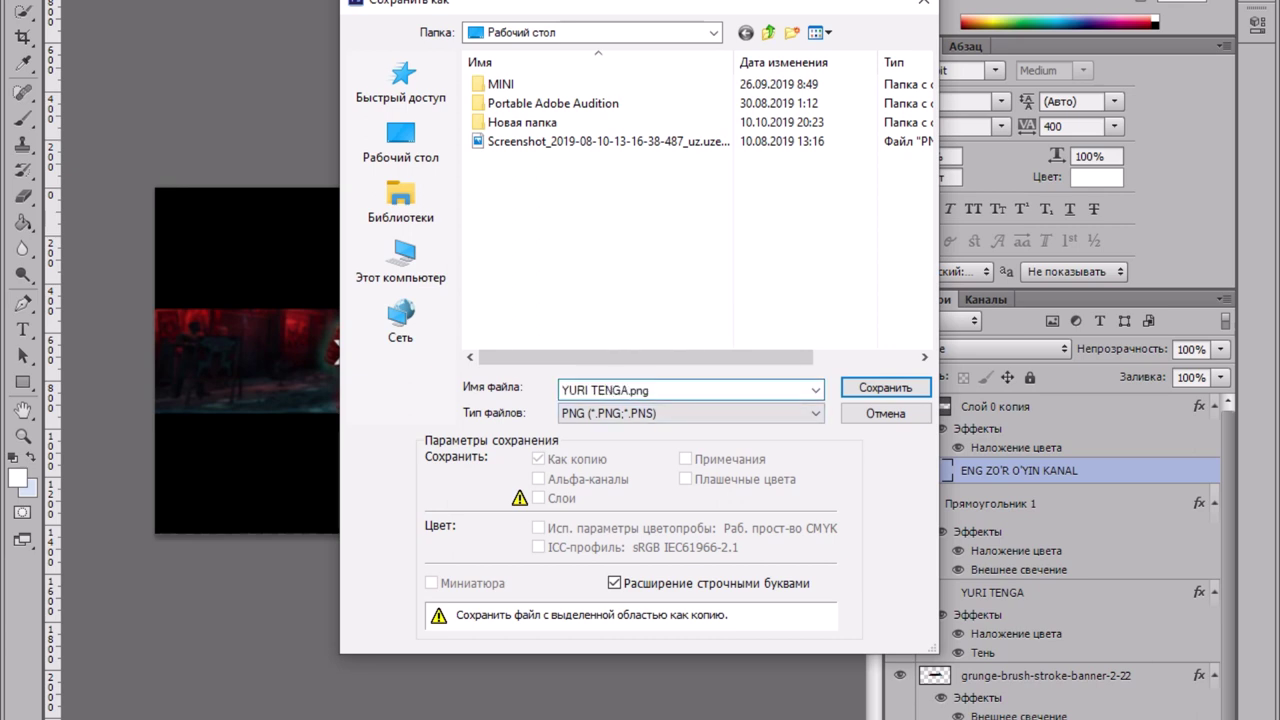
{"action": "left_click", "coordinate": [885, 387]}
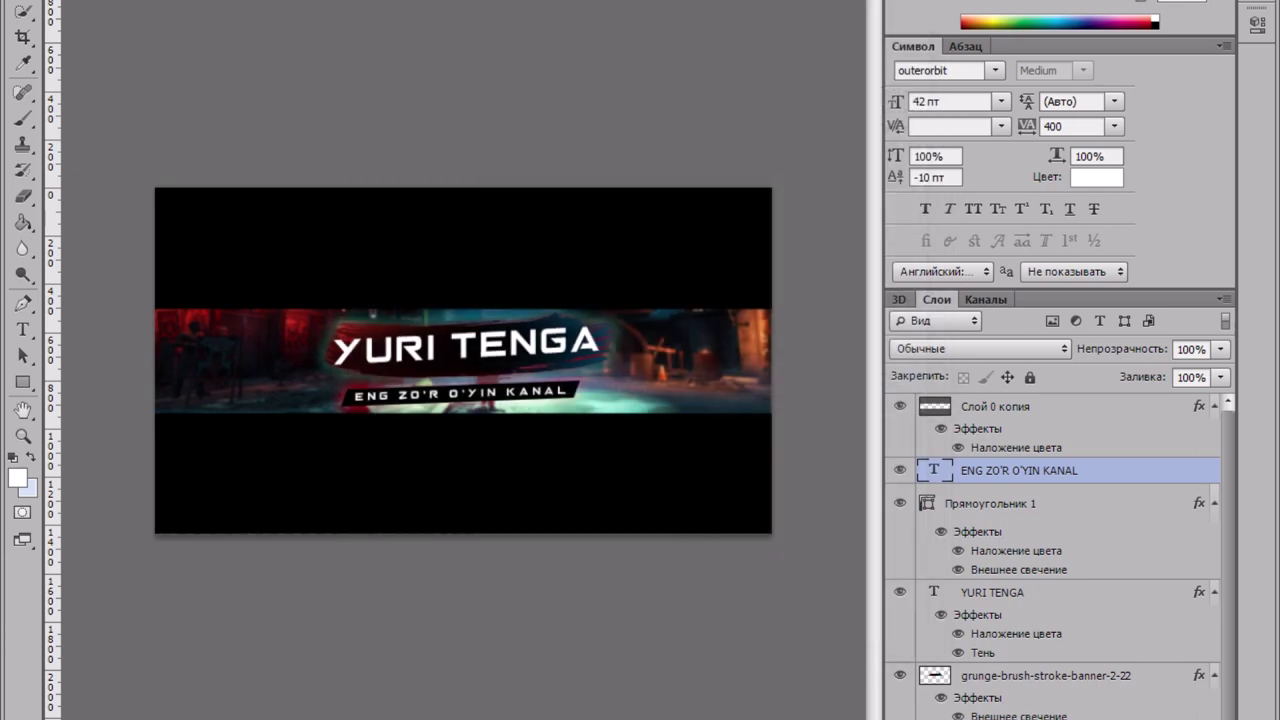
{"action": "left_click", "coordinate": [740, 138]}
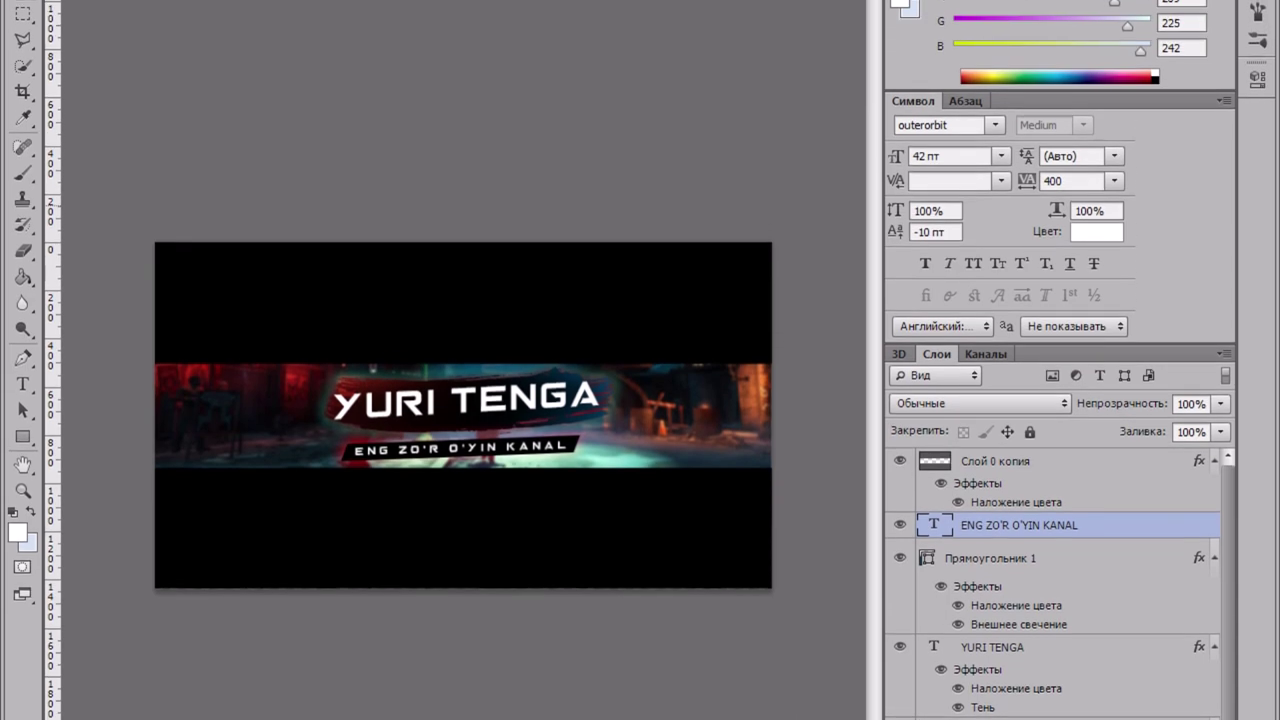
Step: Create a new document 1000 pixels wide and 1000 pixels high at 300 pixels/inch with a white background
{"action": "left_click", "coordinate": [66, 2]}
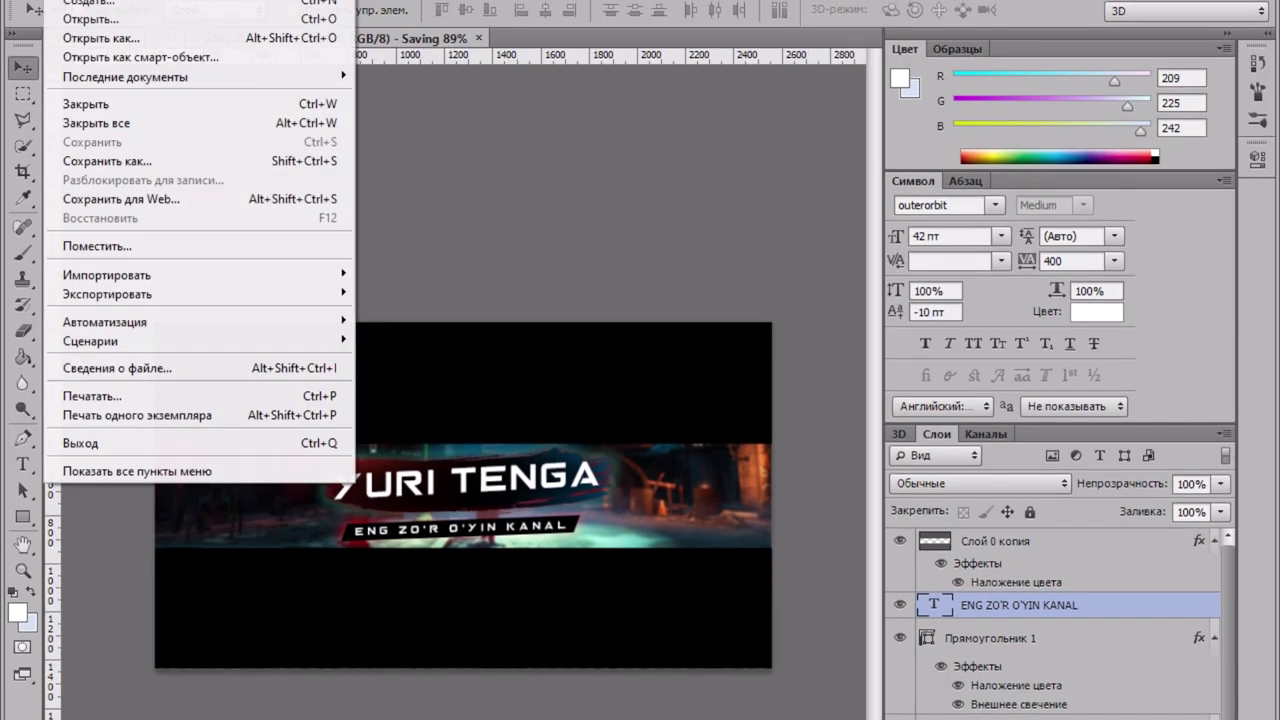
{"action": "left_click", "coordinate": [106, 157]}
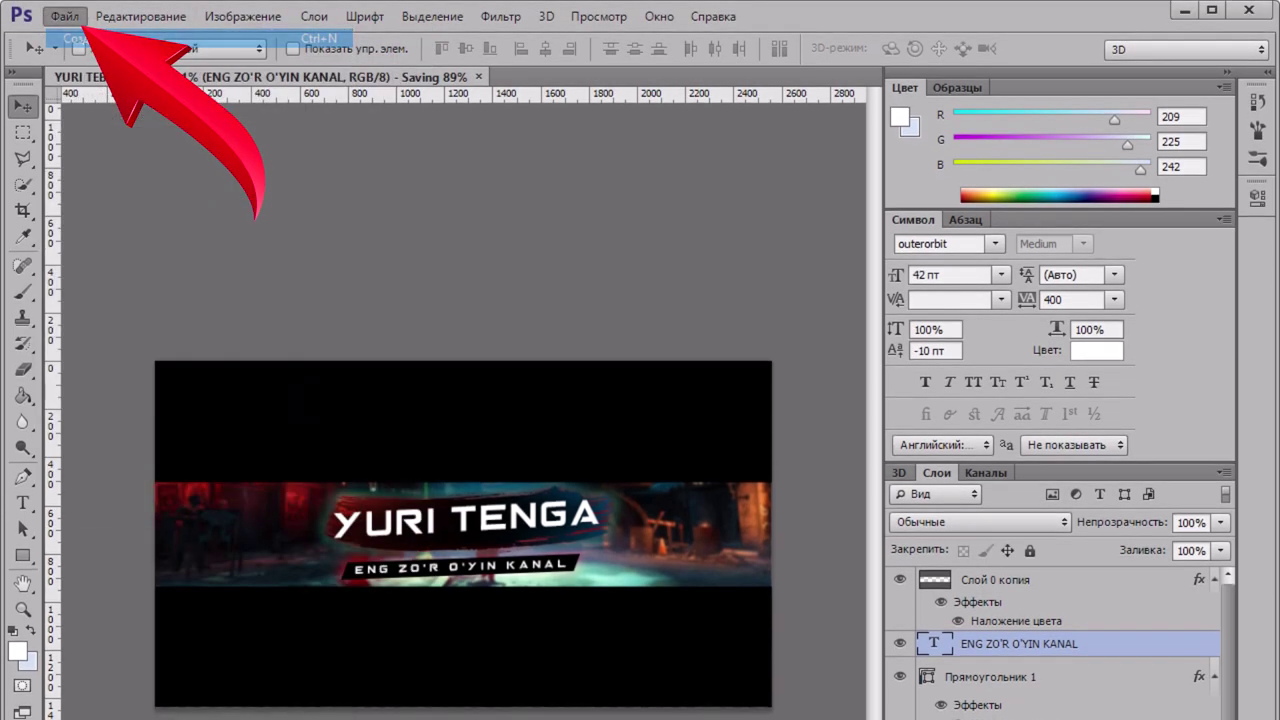
{"action": "key", "text": "ctrl+n"}
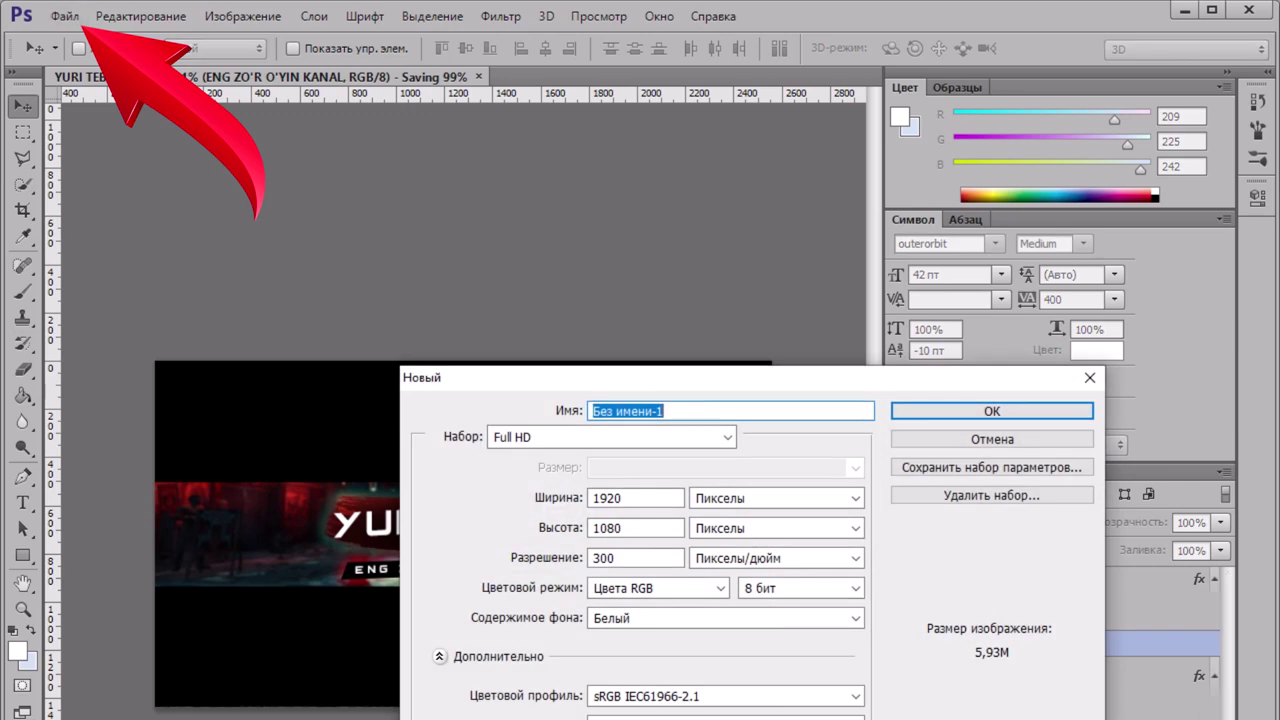
{"action": "left_click", "coordinate": [612, 437]}
{"action": "left_click", "coordinate": [530, 474]}
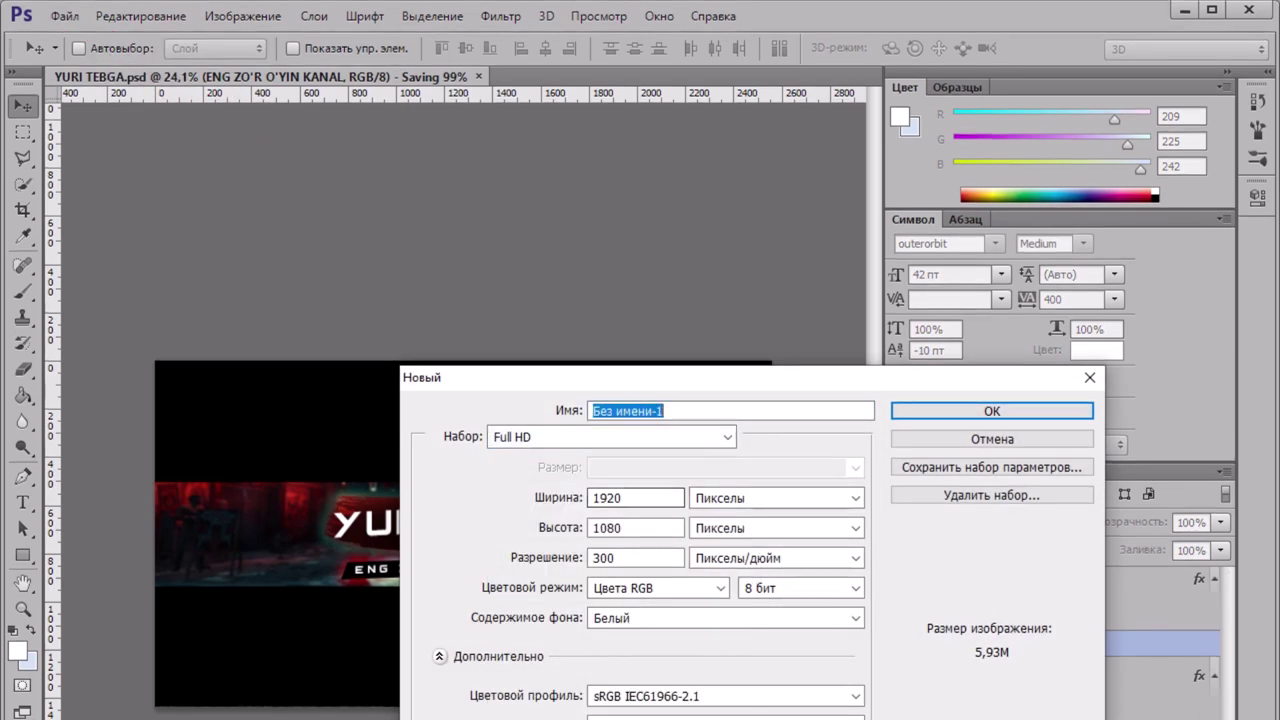
{"action": "double_click", "coordinate": [608, 498]}
{"action": "type", "text": "10"}
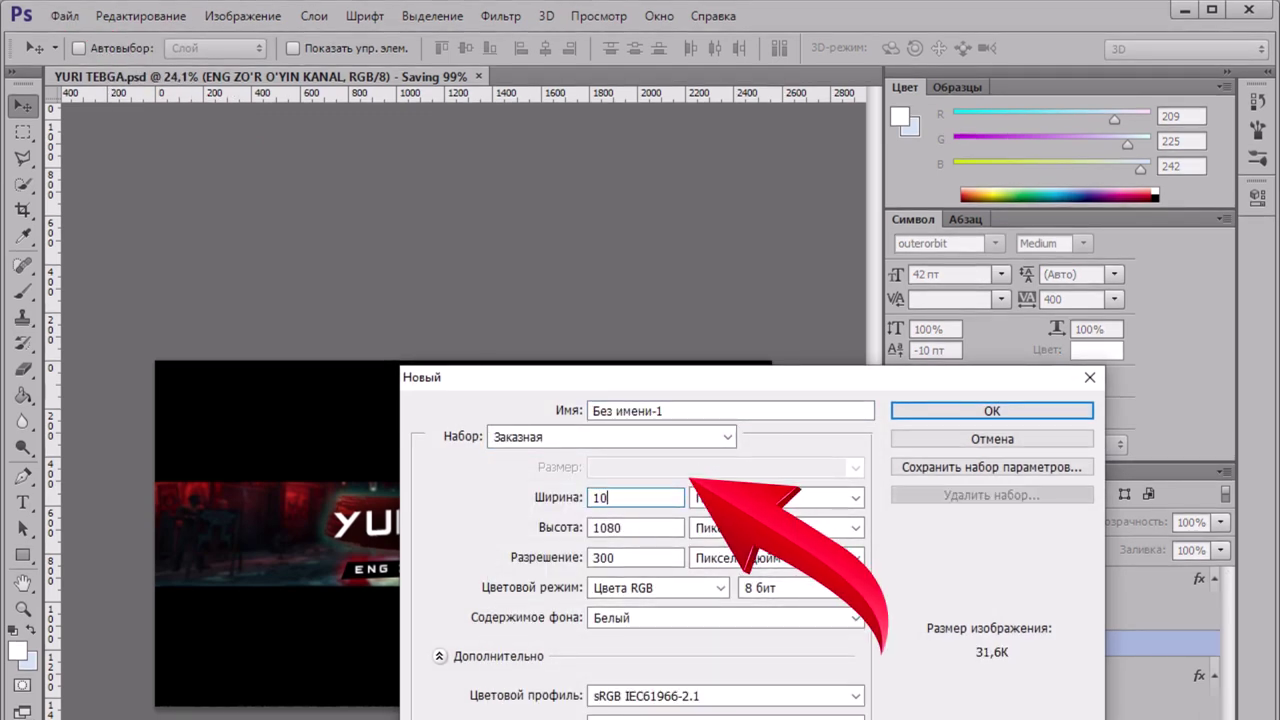
{"action": "type", "text": "00"}
{"action": "key", "text": "Tab"}
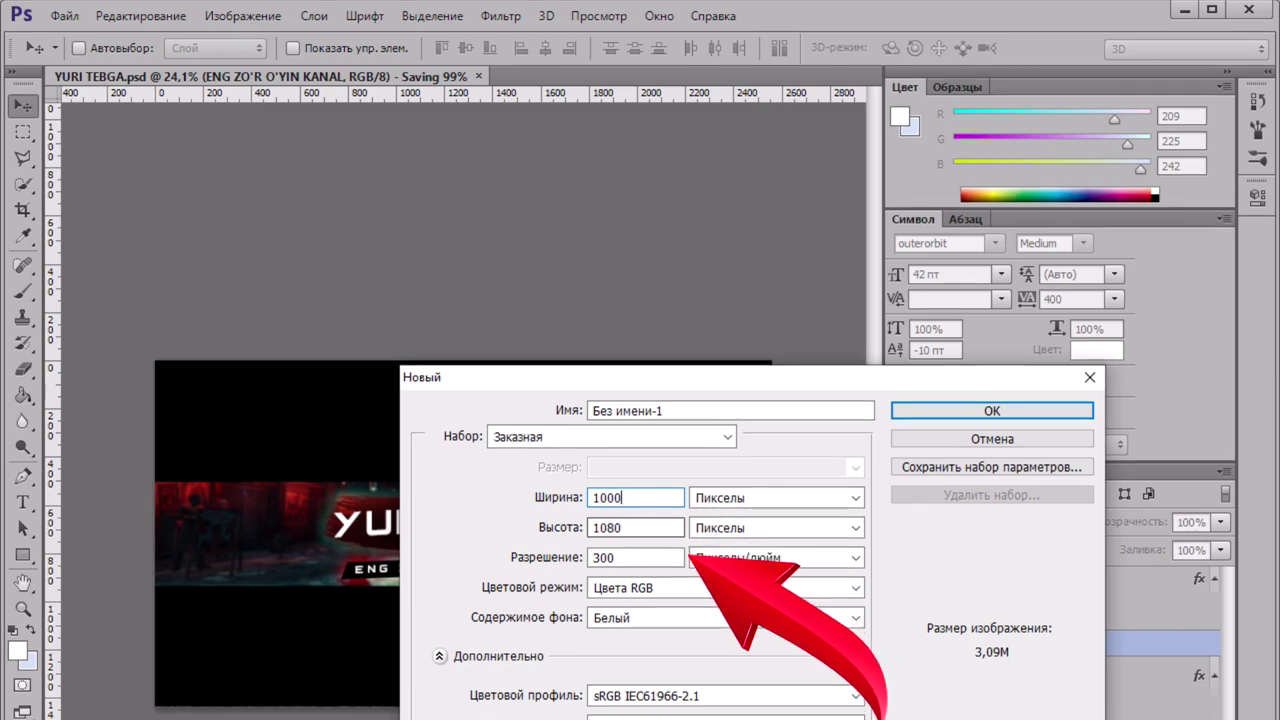
{"action": "type", "text": "1000"}
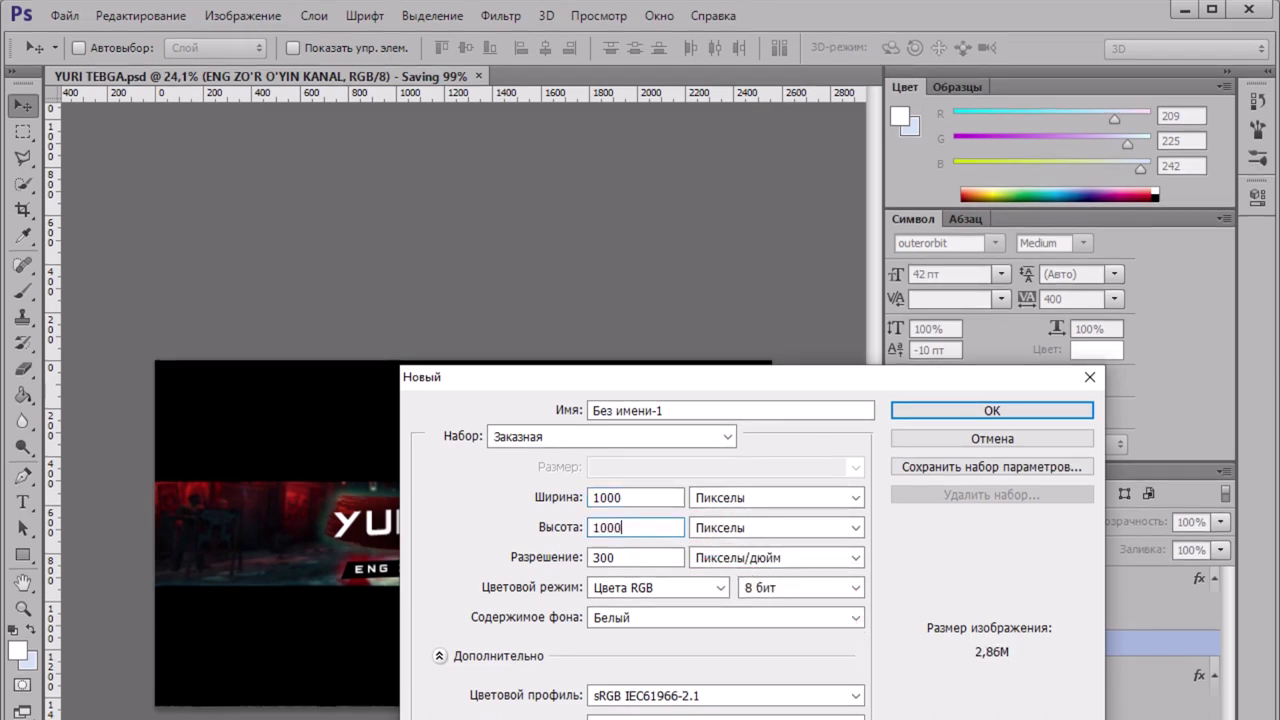
{"action": "key", "text": "Tab"}
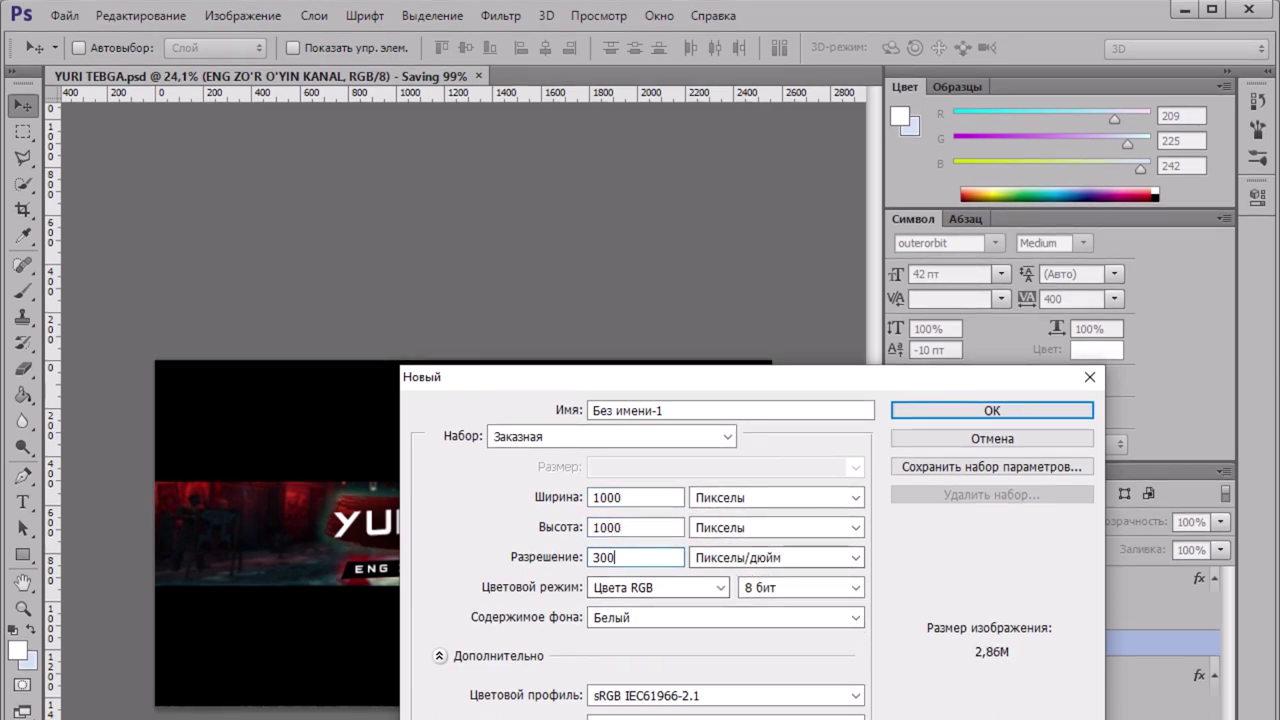
{"action": "key", "text": "Return"}
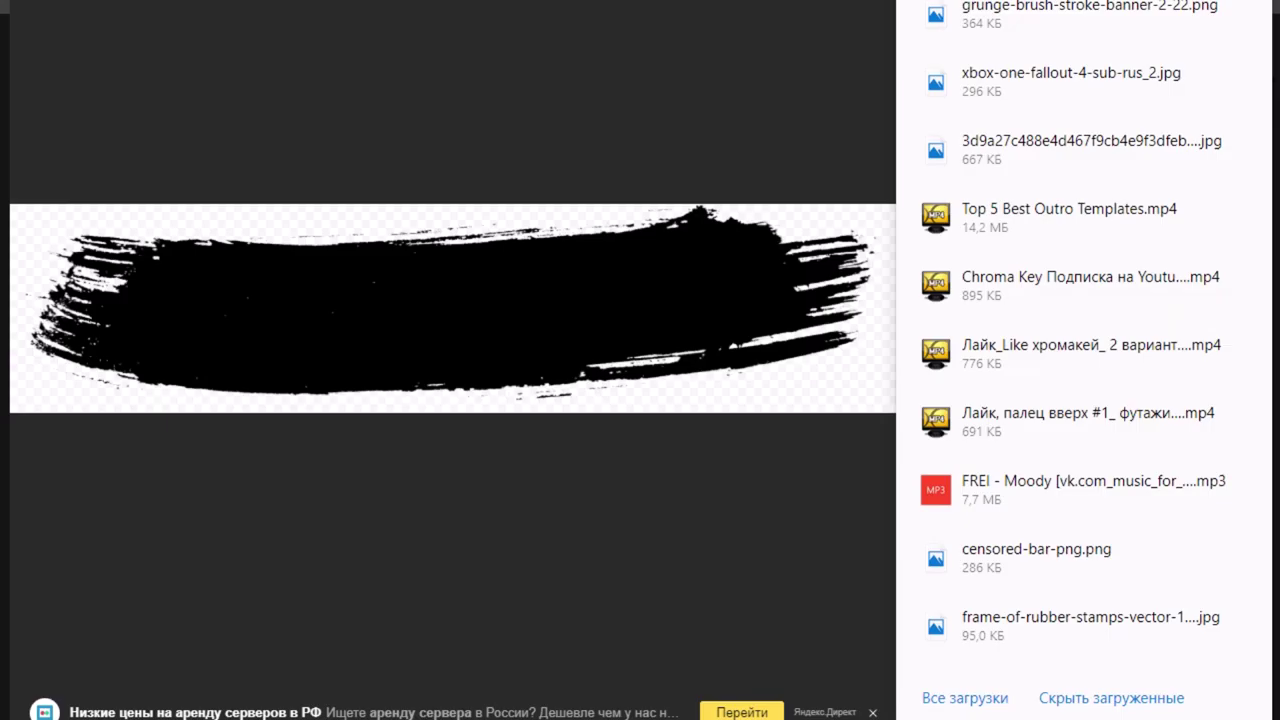
Step: Place the downloaded image xbox-one-fallout-4-sub-rus_2.jpg in the new document, enlarged and positioned to cover the whole square canvas
{"action": "left_click_drag", "start_coordinate": [985, 88], "coordinate": [560, 700]}
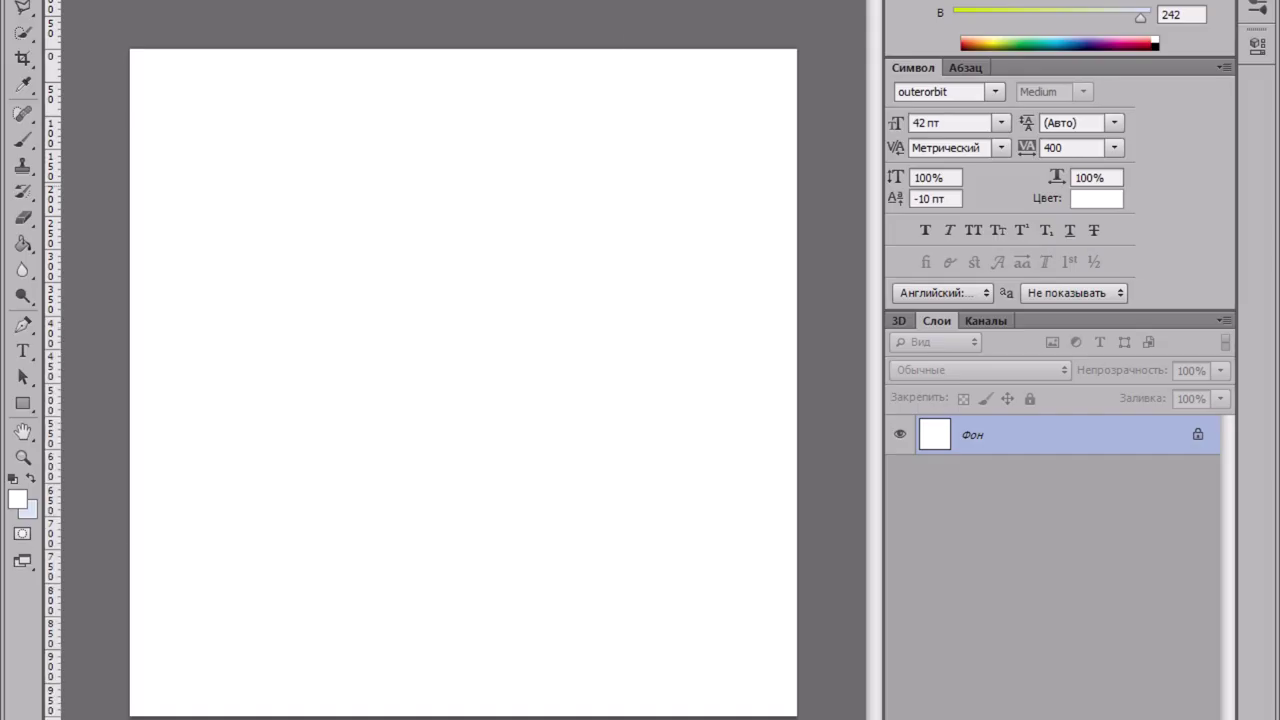
{"action": "left_click_drag", "start_coordinate": [600, 300], "coordinate": [463, 383]}
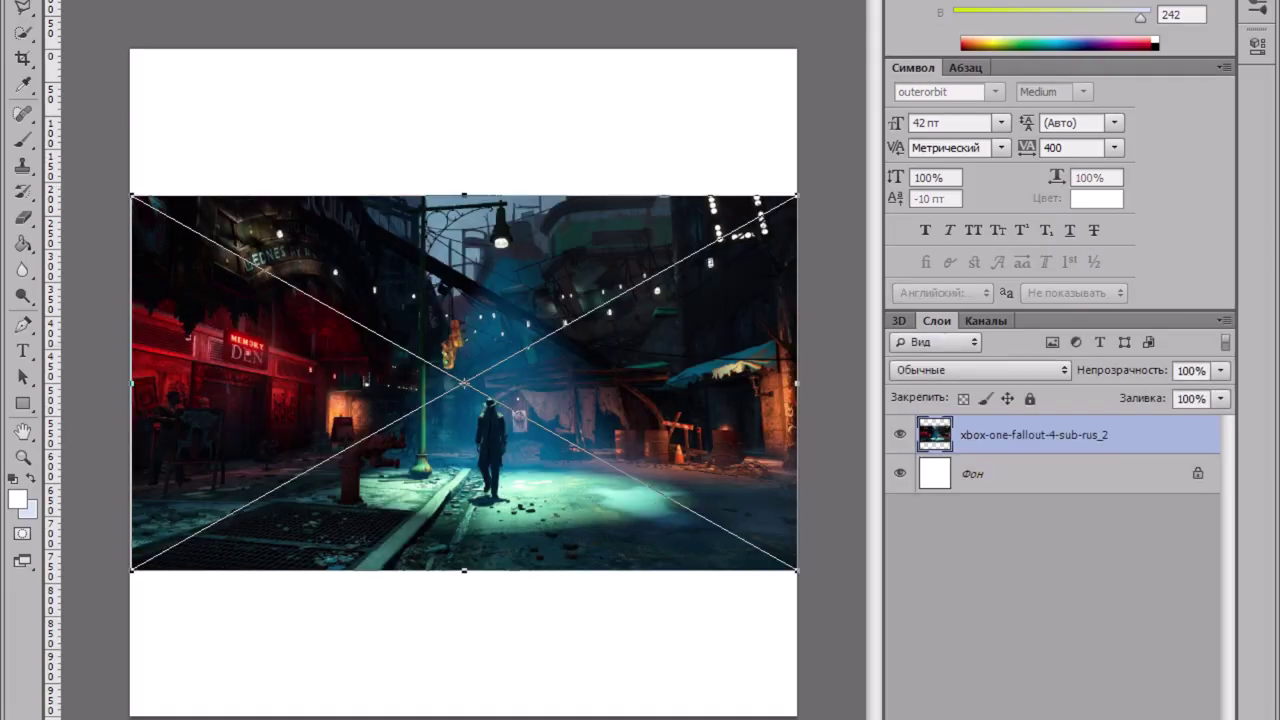
{"action": "left_click_drag", "start_coordinate": [131, 195], "coordinate": [30, 20]}
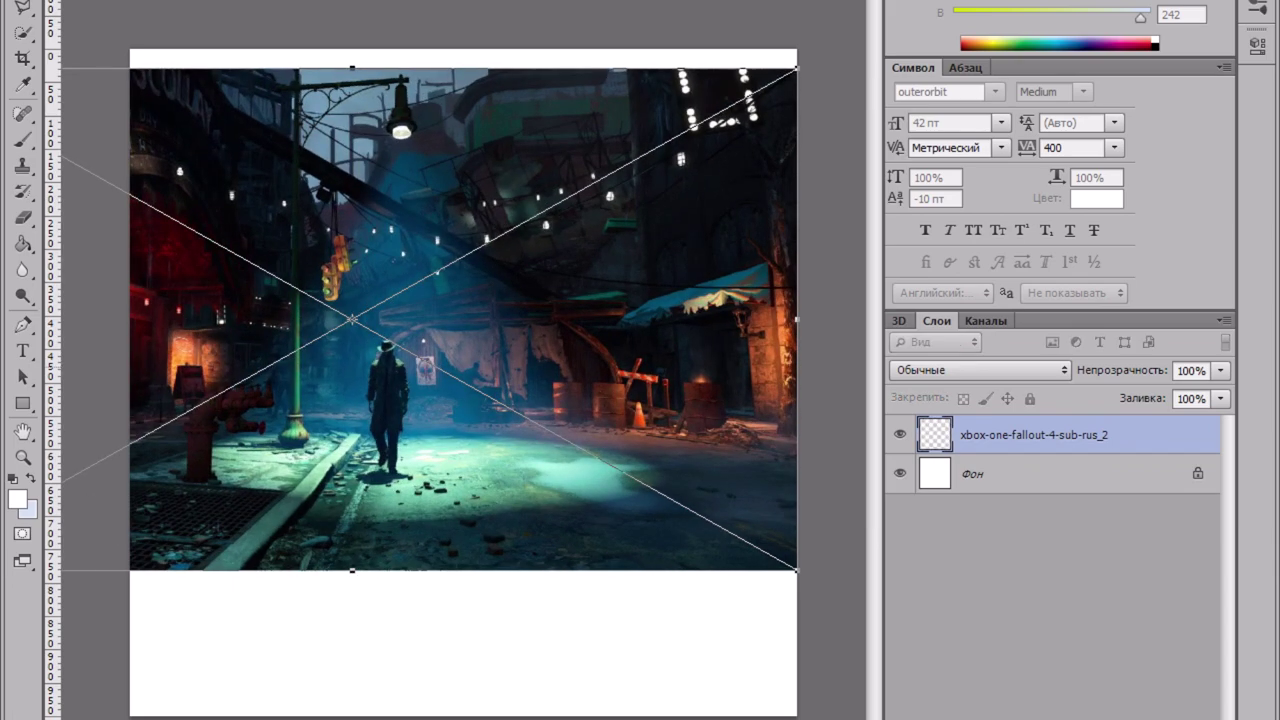
{"action": "scroll", "coordinate": [463, 383], "scroll_direction": "down", "scroll_amount": 3}
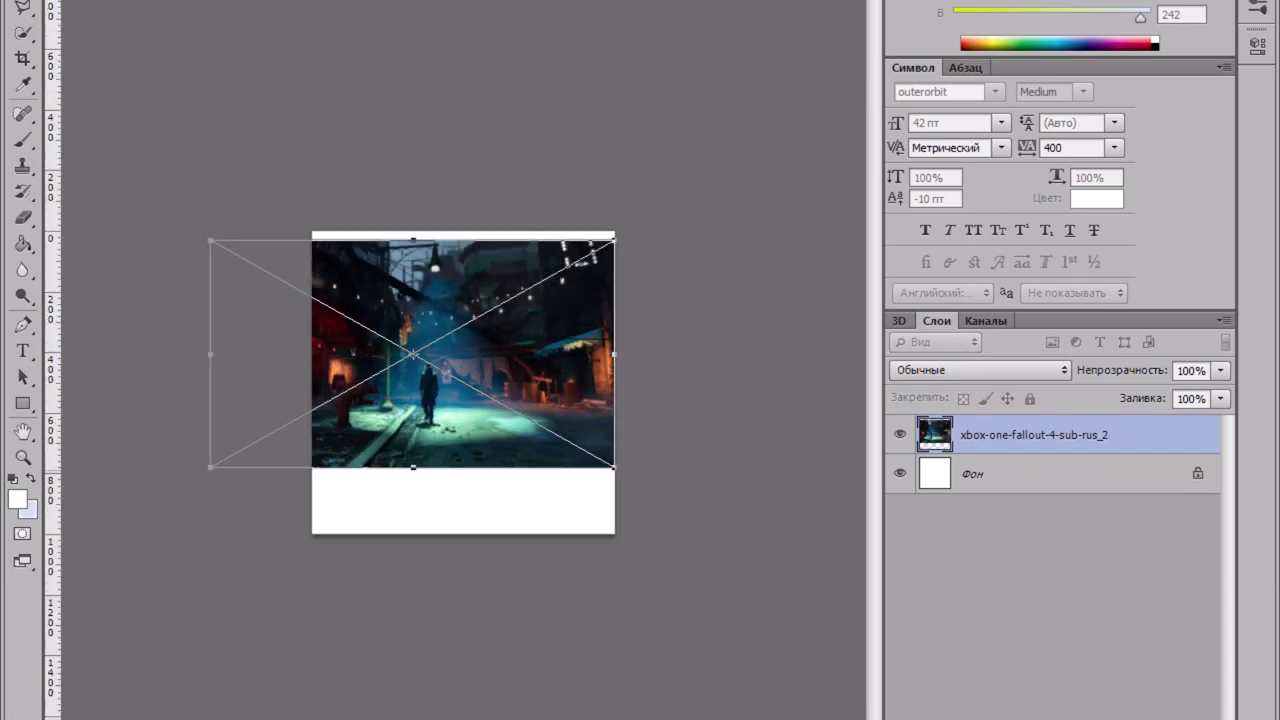
{"action": "left_click_drag", "start_coordinate": [614, 467], "coordinate": [786, 563]}
{"action": "left_click_drag", "start_coordinate": [210, 240], "coordinate": [199, 234]}
{"action": "left_click_drag", "start_coordinate": [454, 409], "coordinate": [428, 390]}
{"action": "key", "text": "Return"}
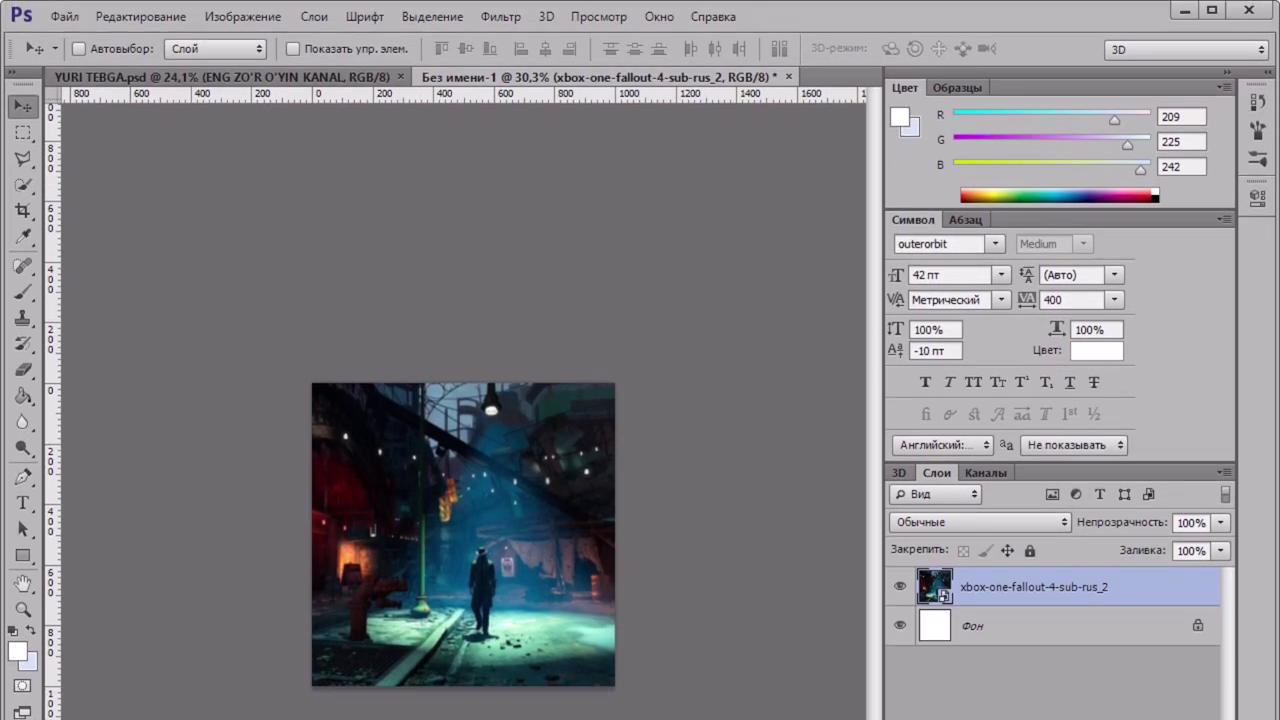
Step: Apply a Gaussian Blur with a 4.0-pixel radius to the placed street image
{"action": "left_click", "coordinate": [501, 12]}
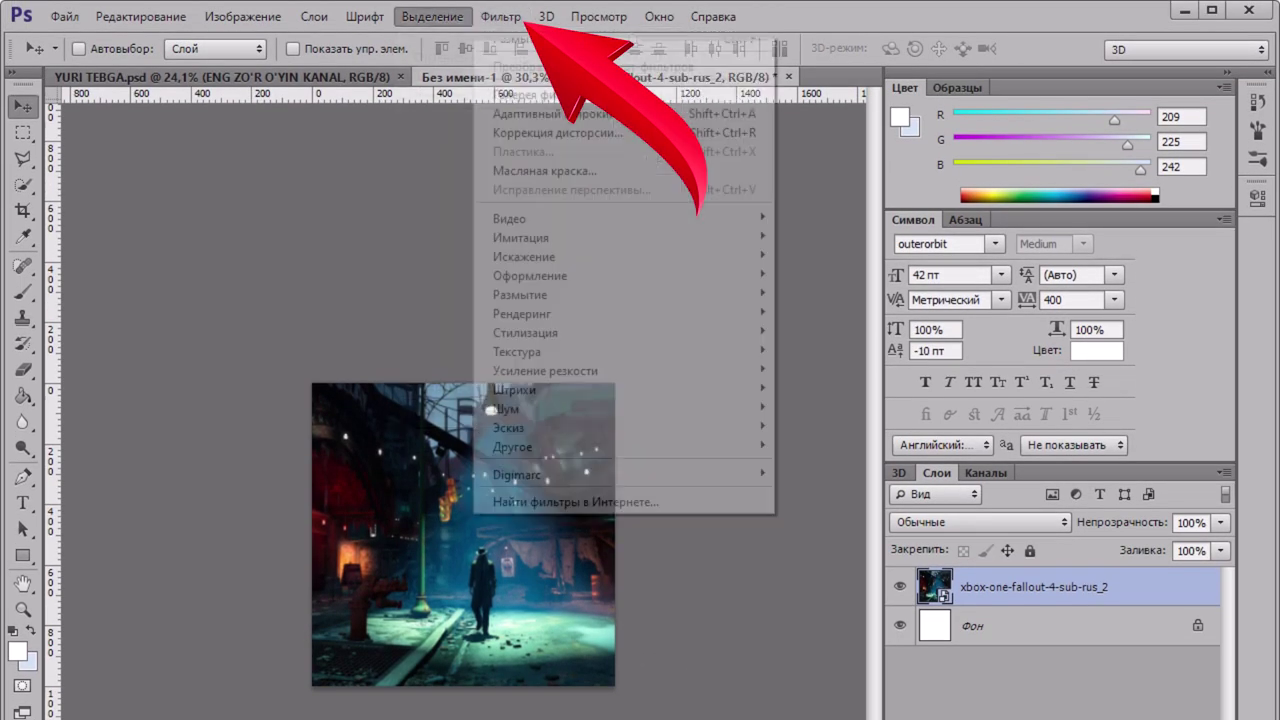
{"action": "mouse_move", "coordinate": [540, 295]}
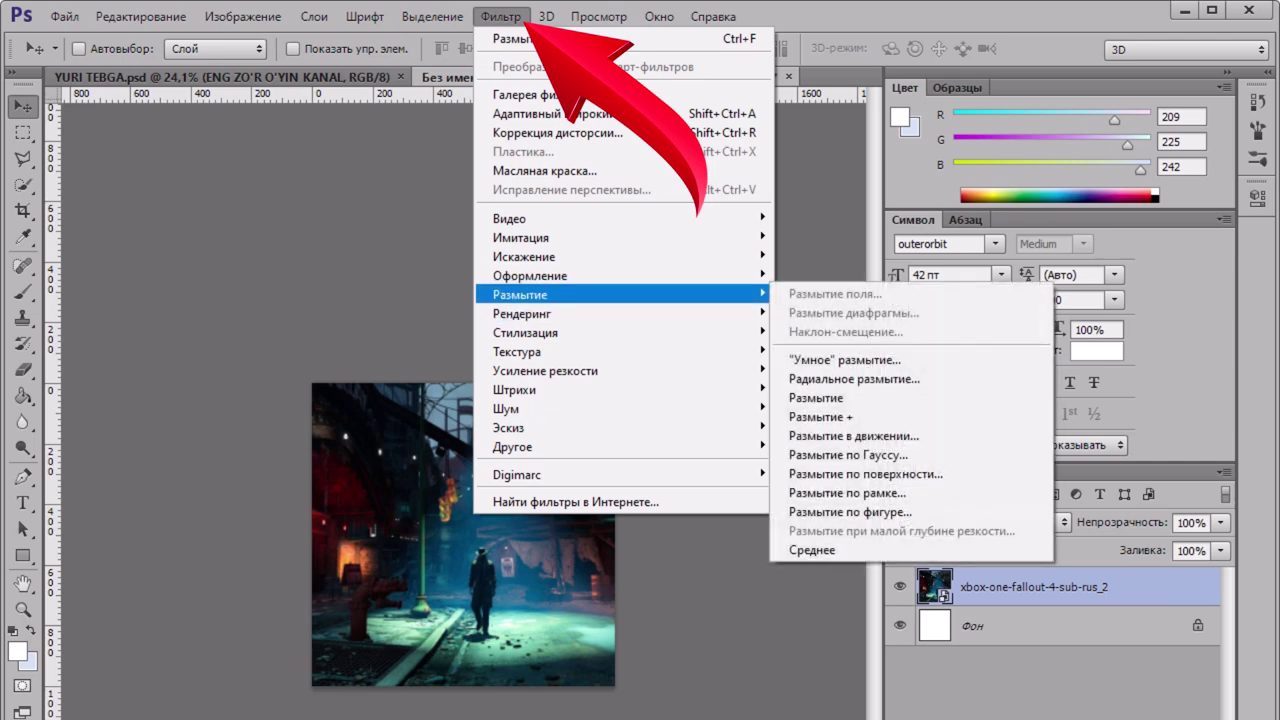
{"action": "left_click", "coordinate": [848, 454]}
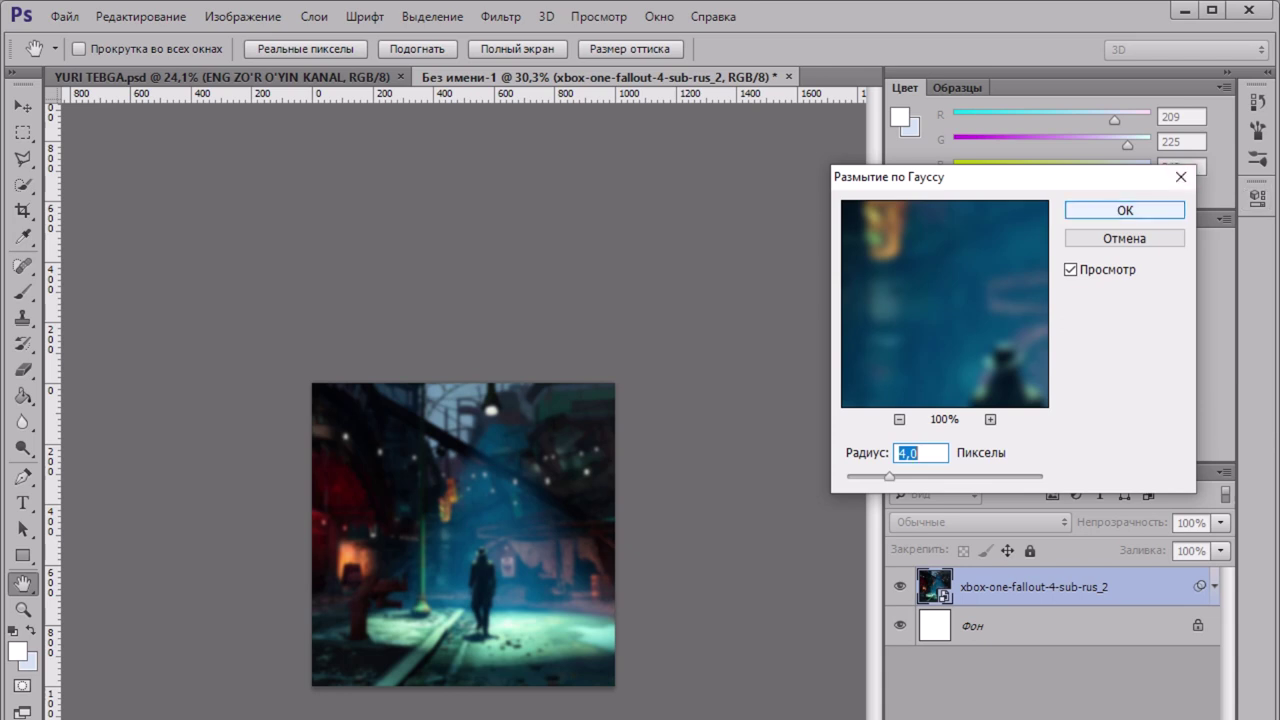
{"action": "key", "text": "Return"}
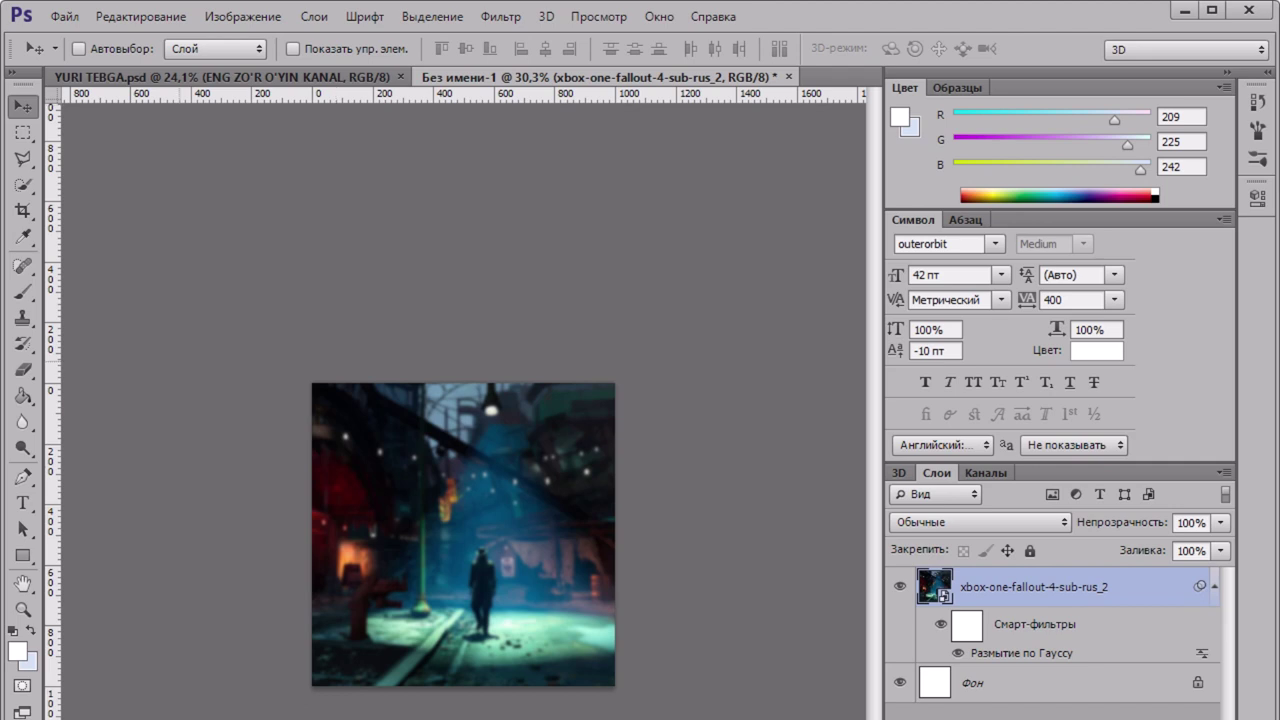
Step: Add white text in the outerorbit font at 42 pt reading "YURI" above "TENGA", placed across the middle of the canvas
{"action": "key", "text": "t"}
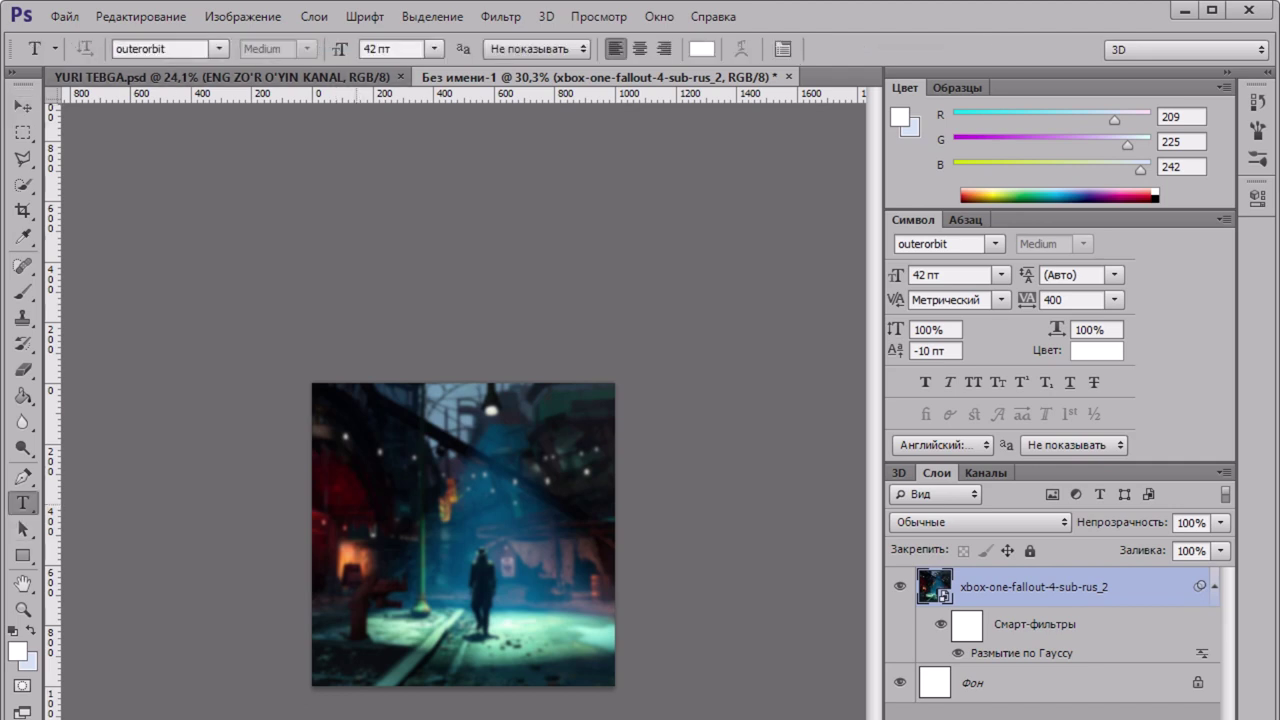
{"action": "left_click", "coordinate": [356, 512]}
{"action": "type", "text": "Y"}
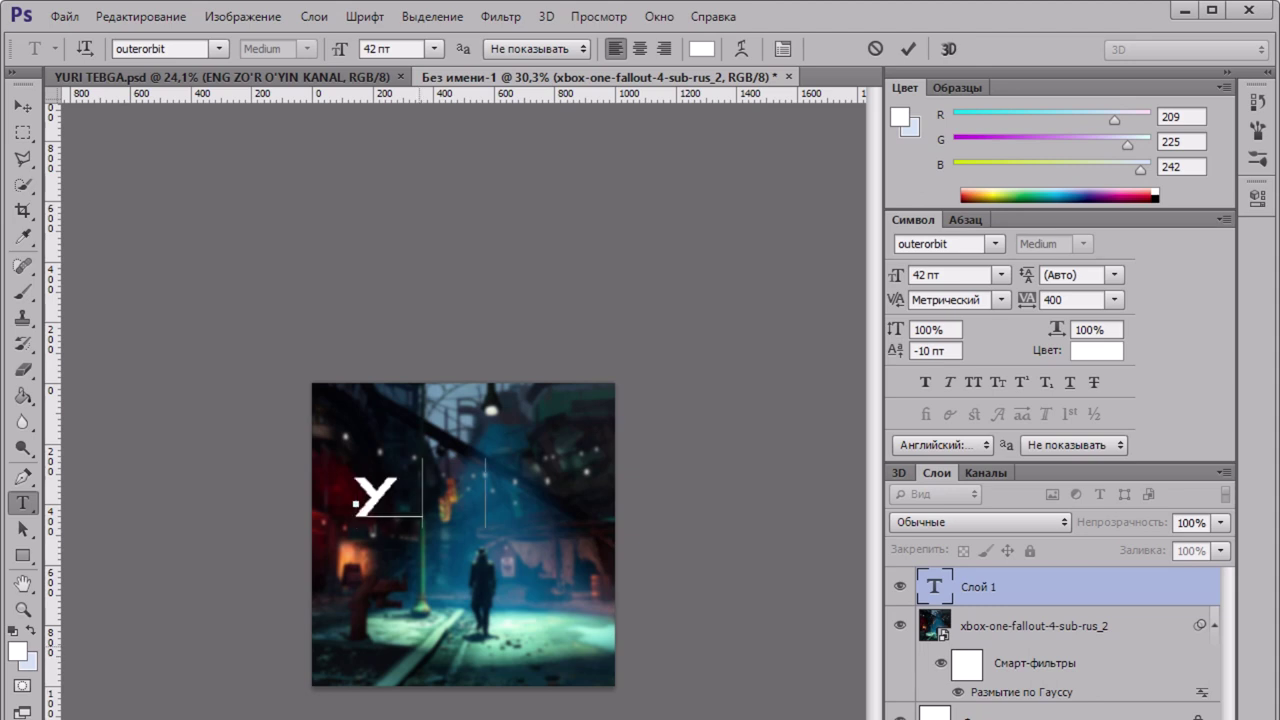
{"action": "type", "text": "URI"}
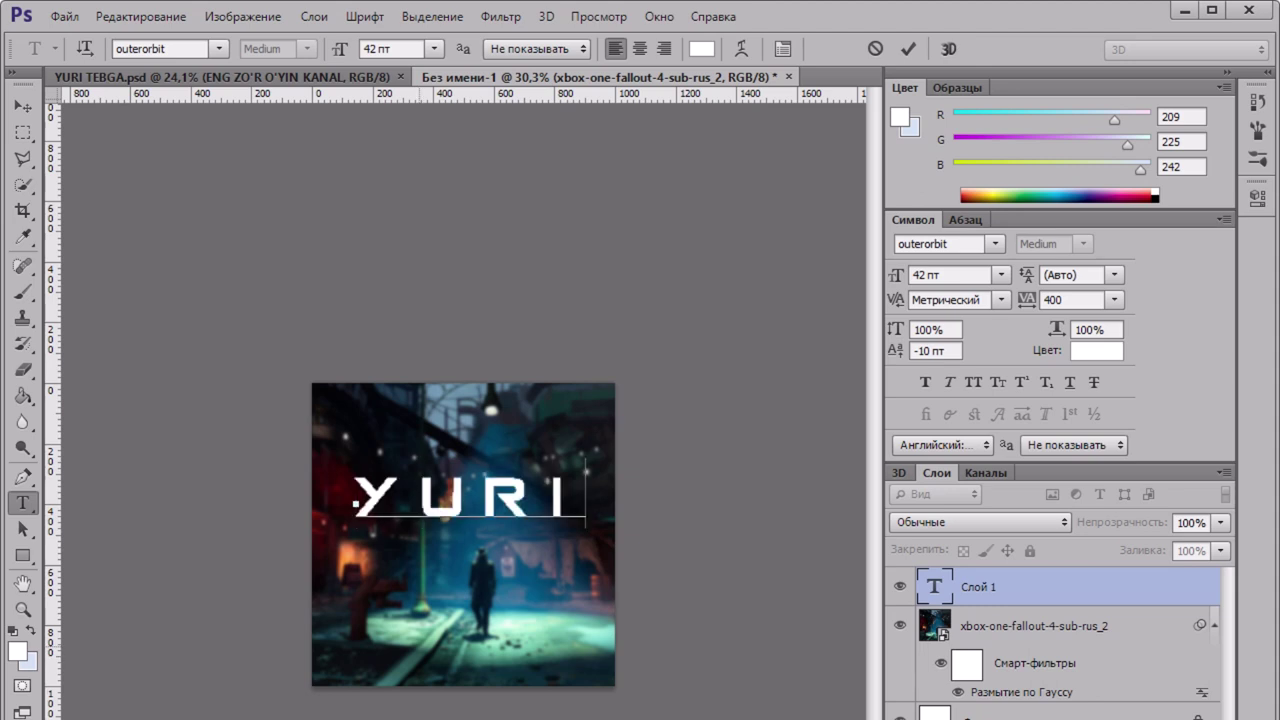
{"action": "key", "text": "Return"}
{"action": "type", "text": "TENGA"}
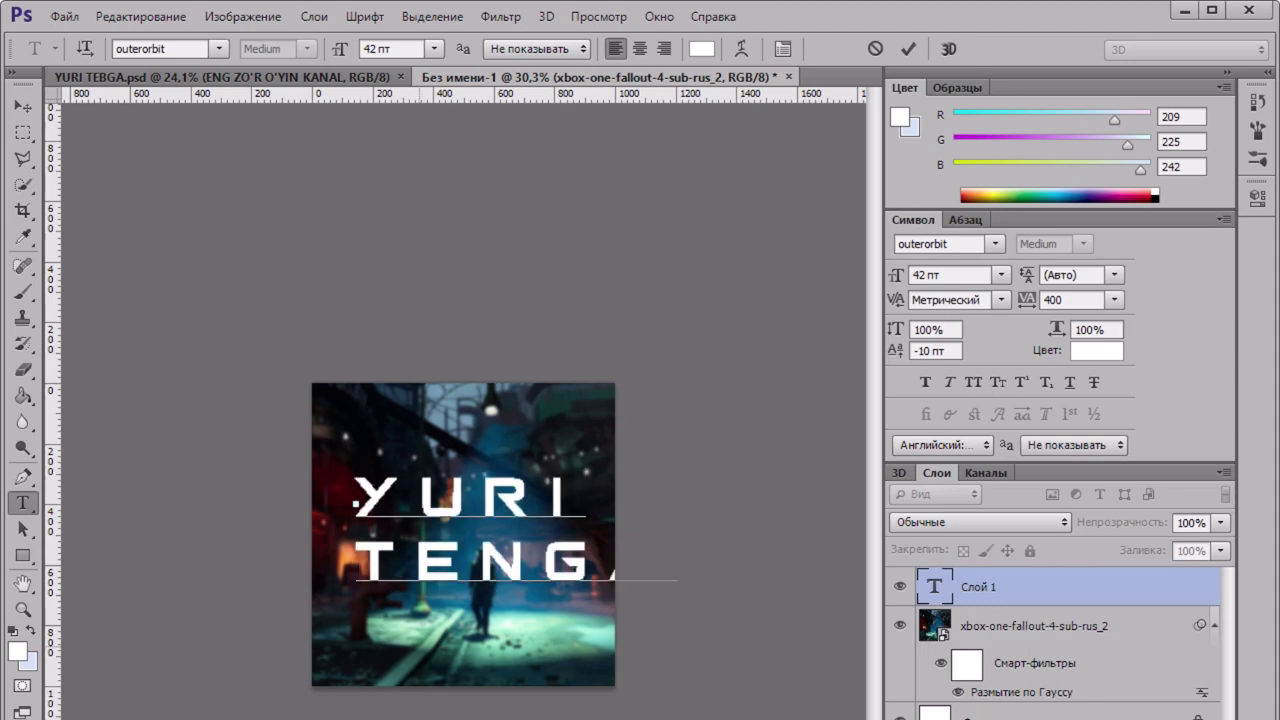
{"action": "left_click_drag", "start_coordinate": [440, 640], "coordinate": [418, 645]}
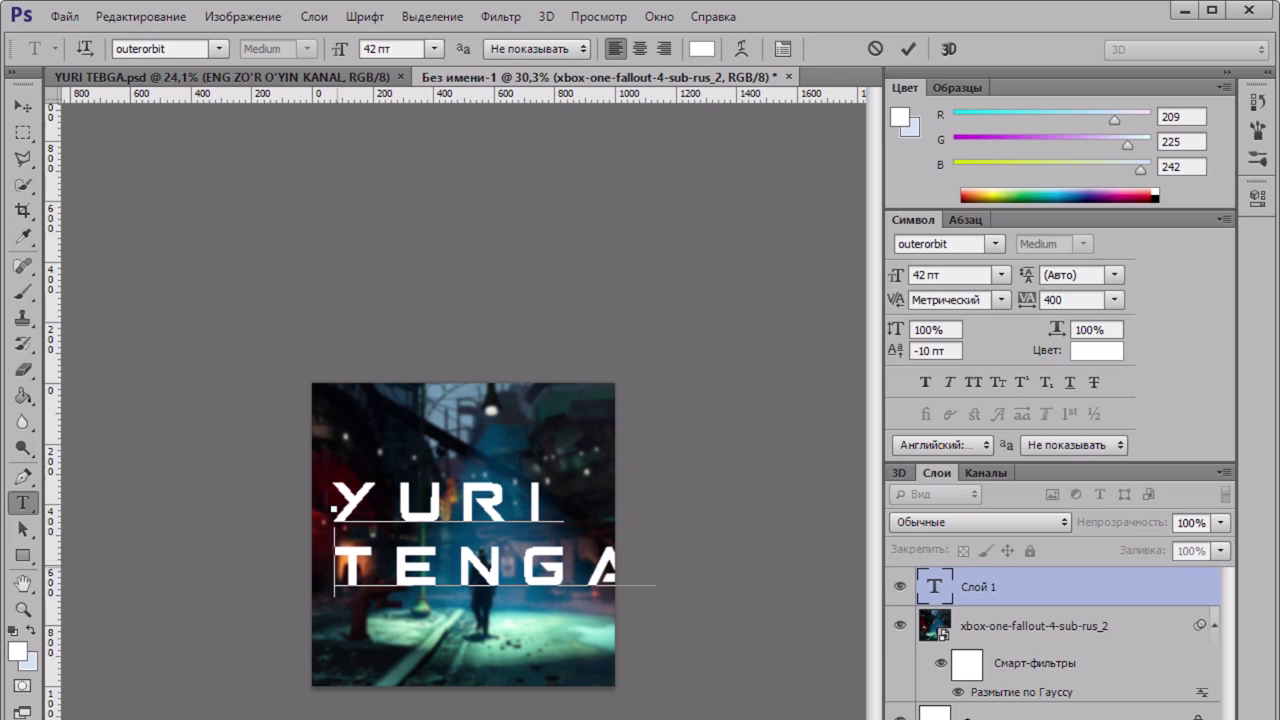
Step: Set the tracking of the word "TENGA" to 0, leaving the "YURI" line as it is
{"action": "left_click_drag", "start_coordinate": [335, 560], "coordinate": [656, 562]}
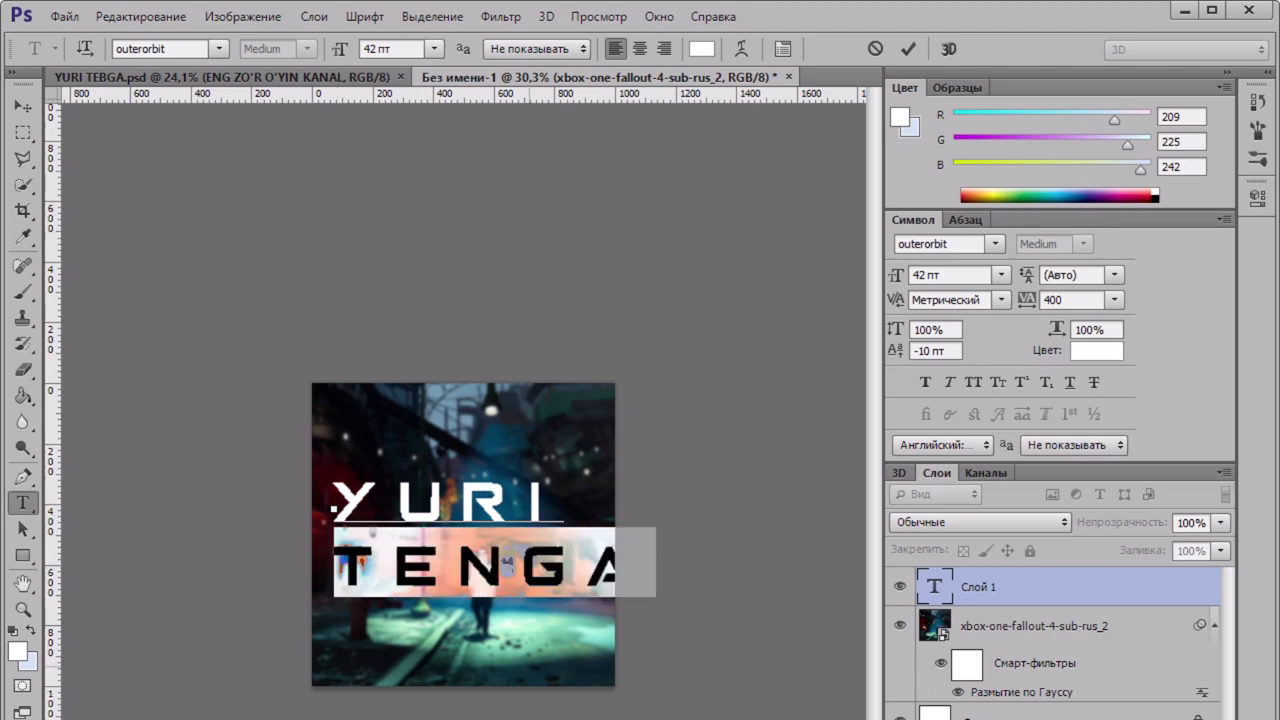
{"action": "left_click", "coordinate": [337, 504]}
{"action": "key", "text": "shift+Right"}
{"action": "key", "text": "shift+Right"}
{"action": "key", "text": "shift+Right"}
{"action": "key", "text": "shift+Right"}
{"action": "key", "text": "shift+Right"}
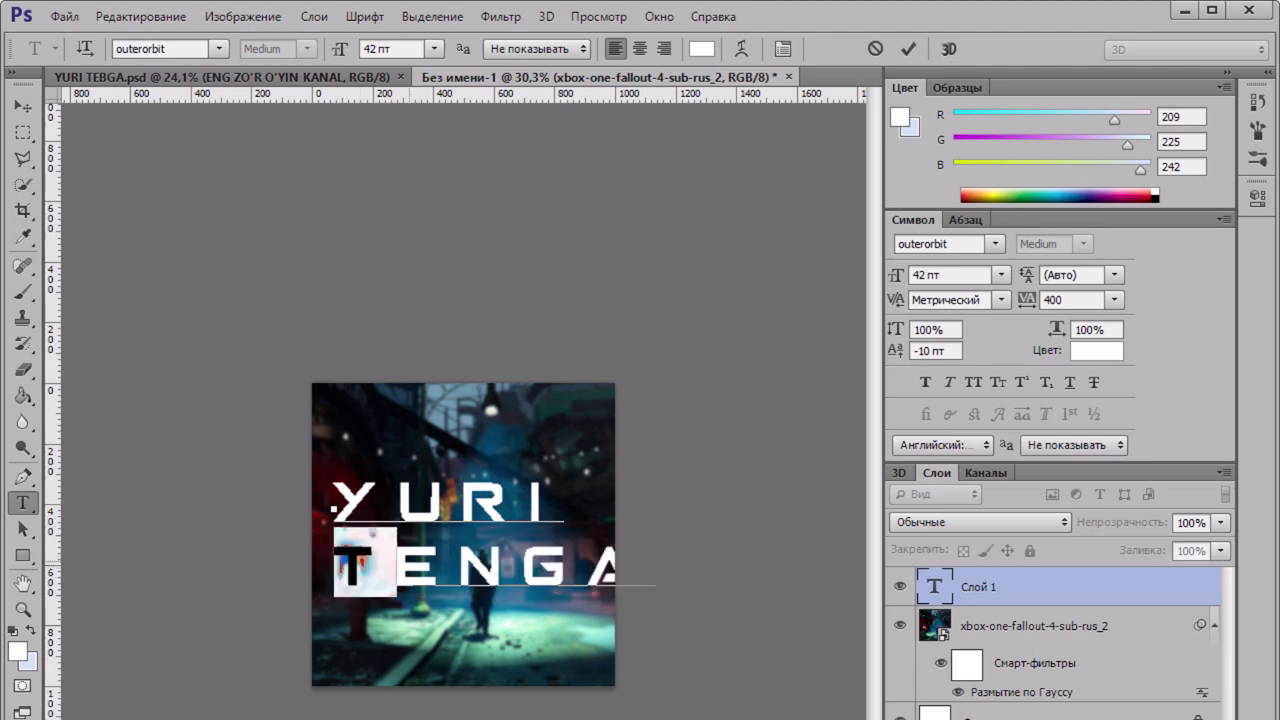
{"action": "left_click", "coordinate": [1066, 300]}
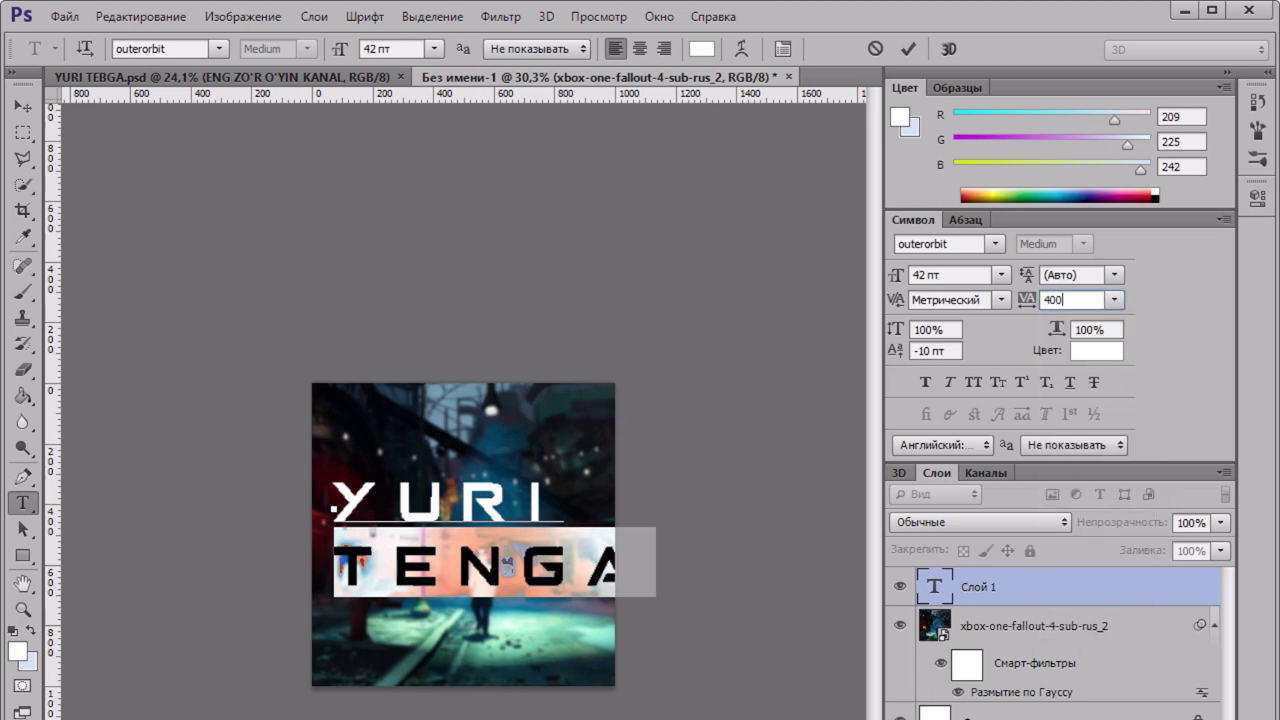
{"action": "left_click", "coordinate": [1115, 300]}
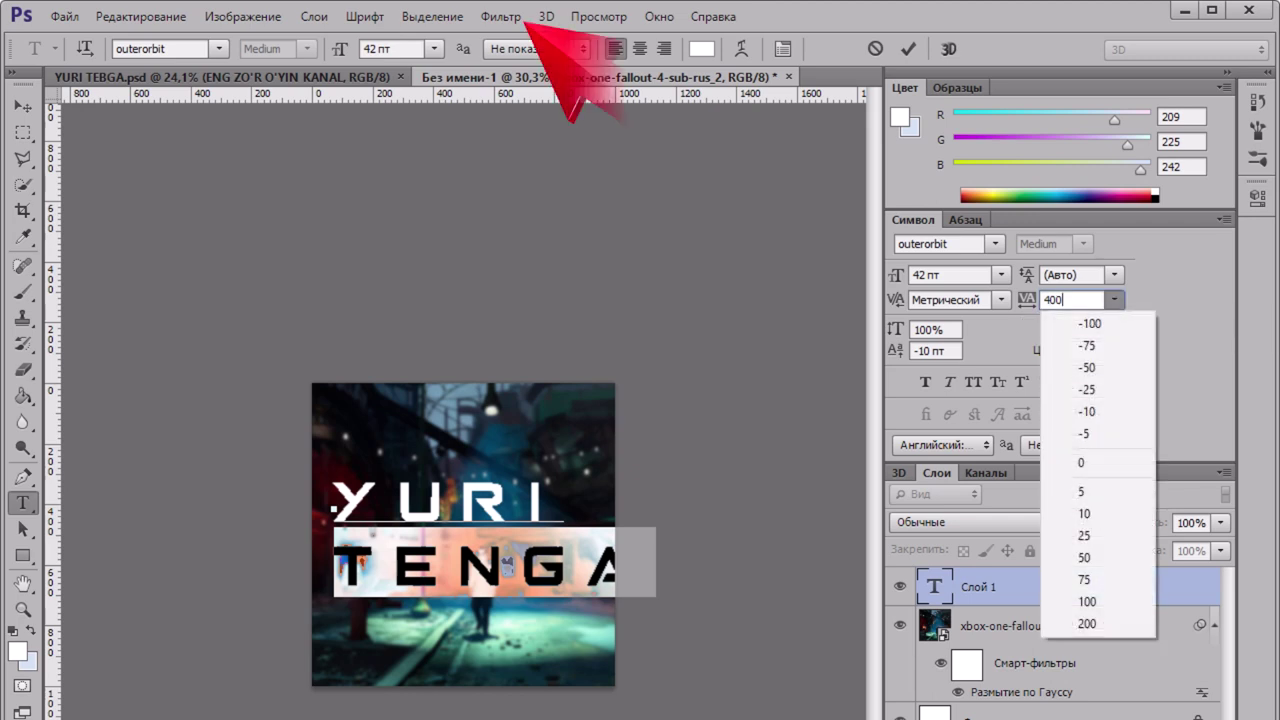
{"action": "left_click", "coordinate": [1087, 624]}
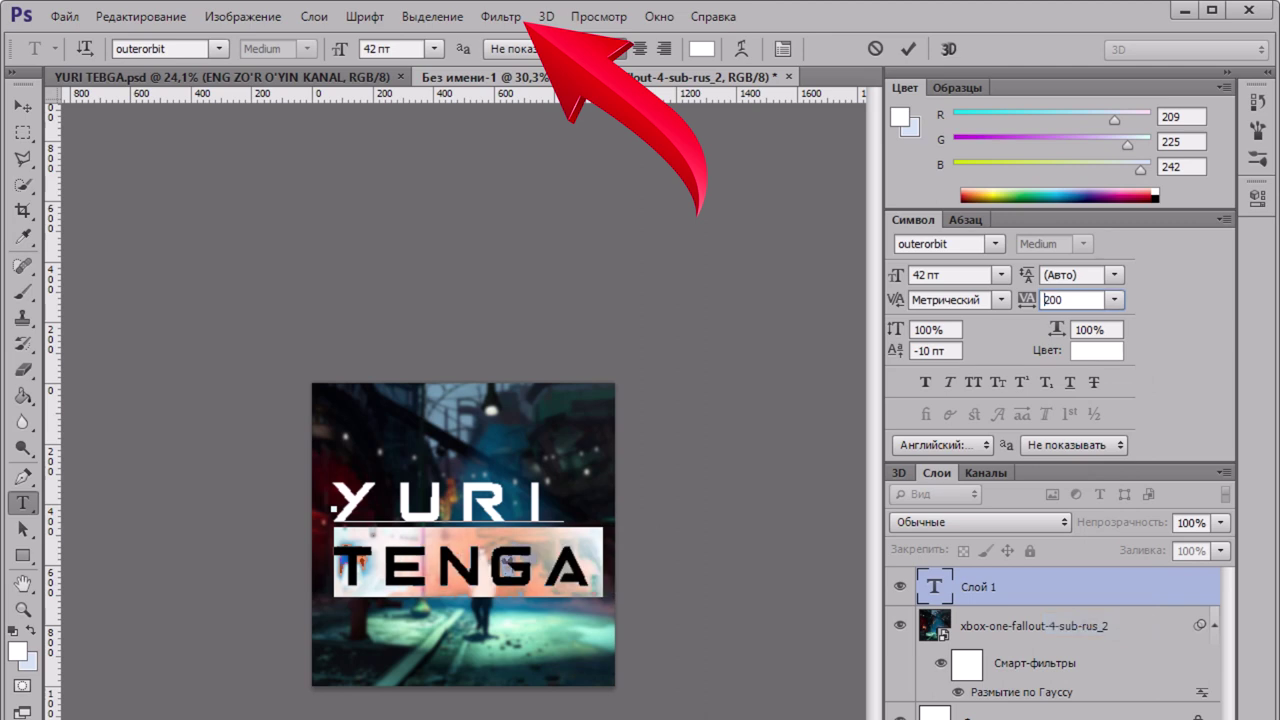
{"action": "left_click", "coordinate": [1115, 300]}
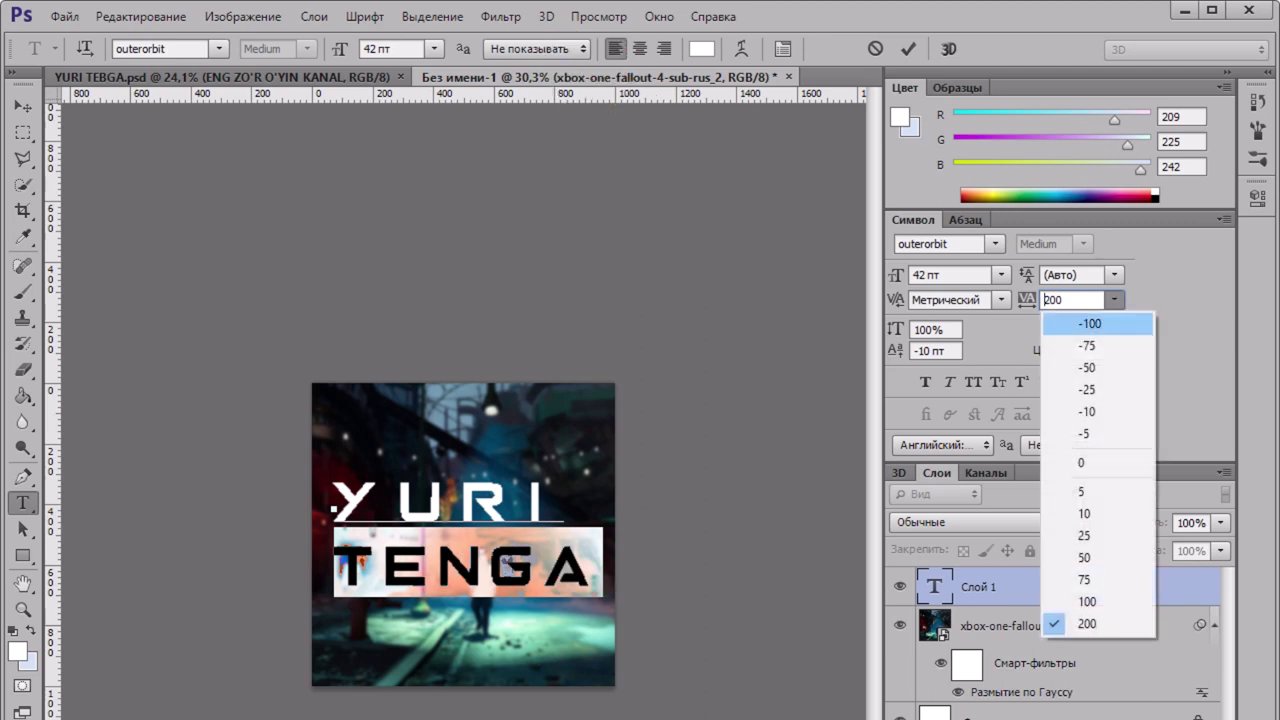
{"action": "left_click", "coordinate": [1081, 462]}
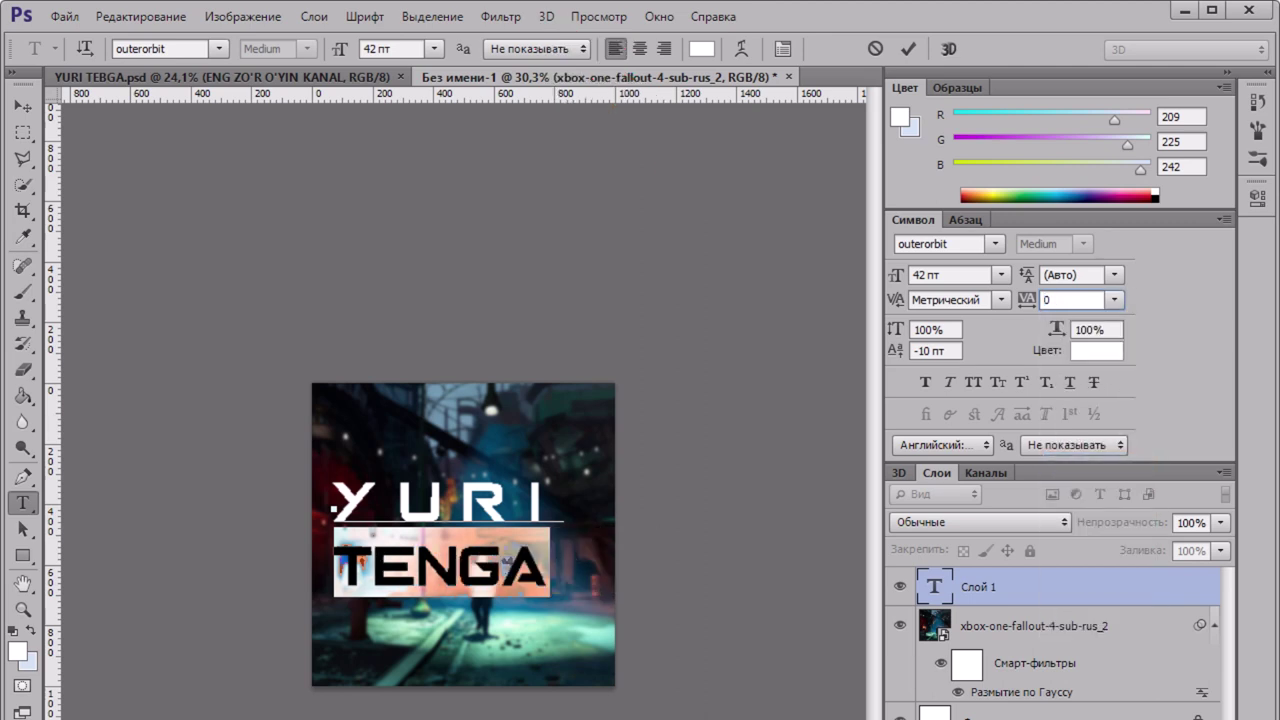
{"action": "left_click", "coordinate": [418, 565]}
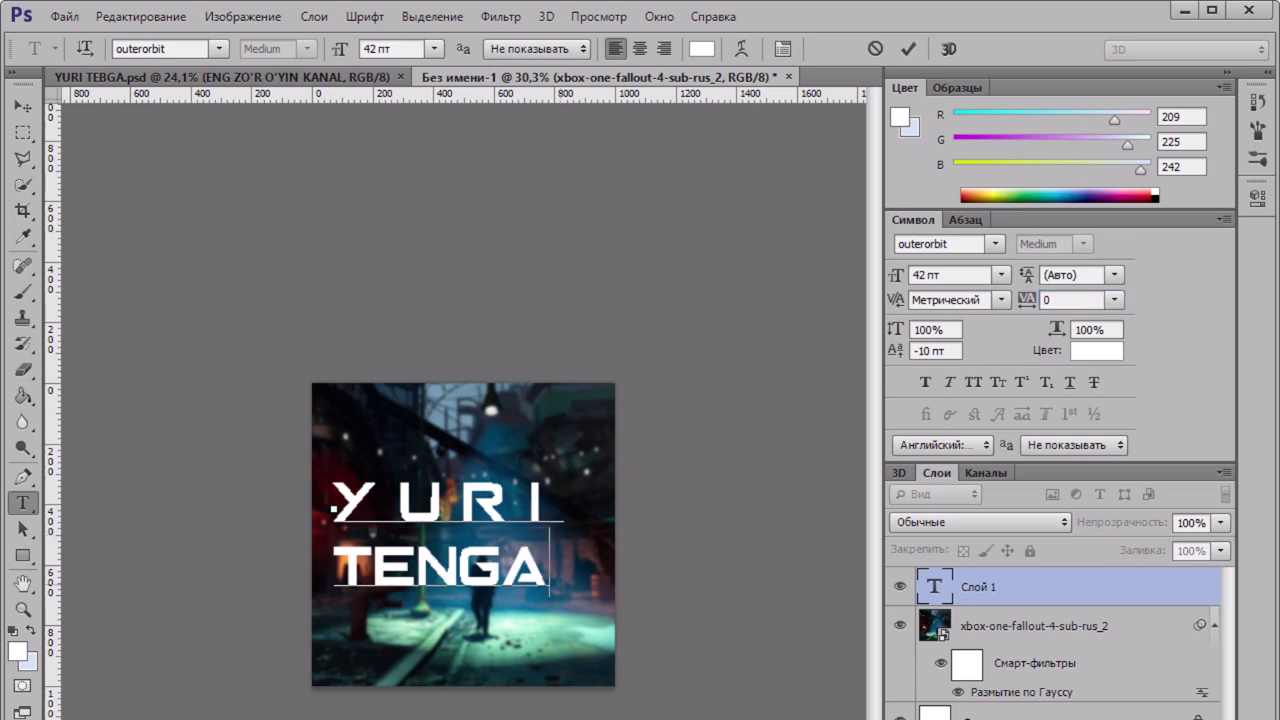
{"action": "key", "text": "ctrl+a"}
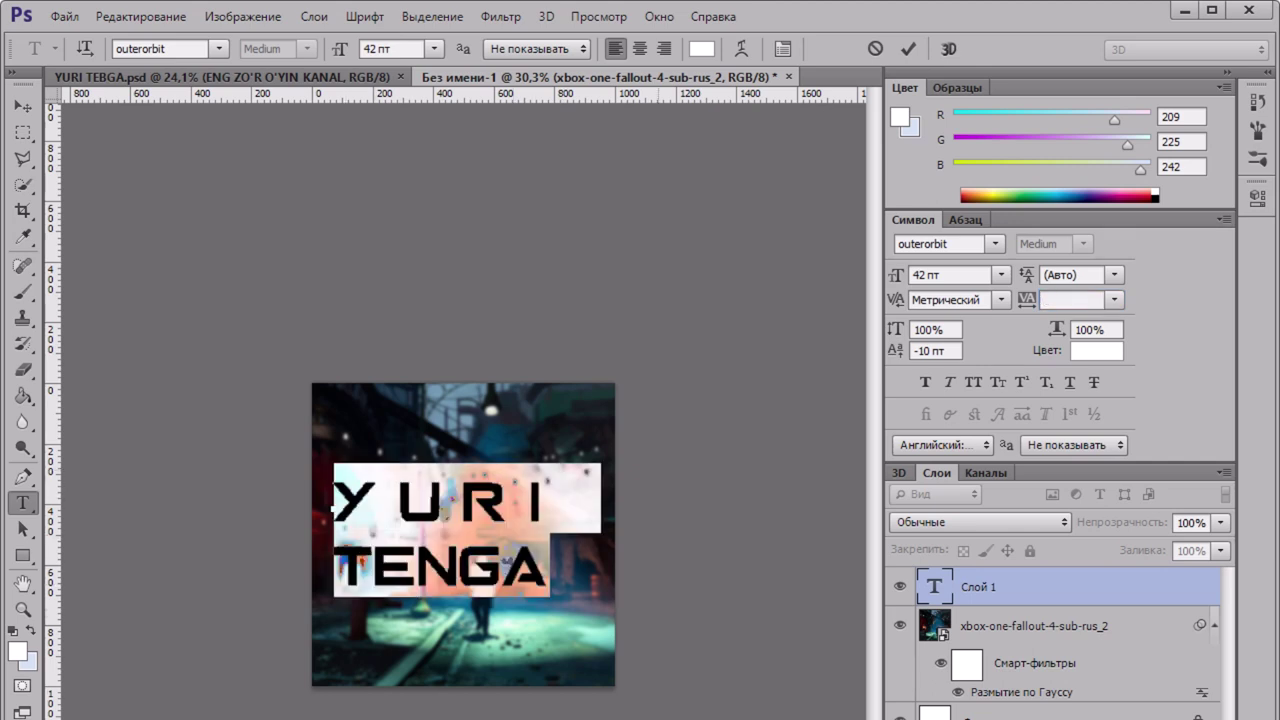
{"action": "left_click", "coordinate": [546, 565]}
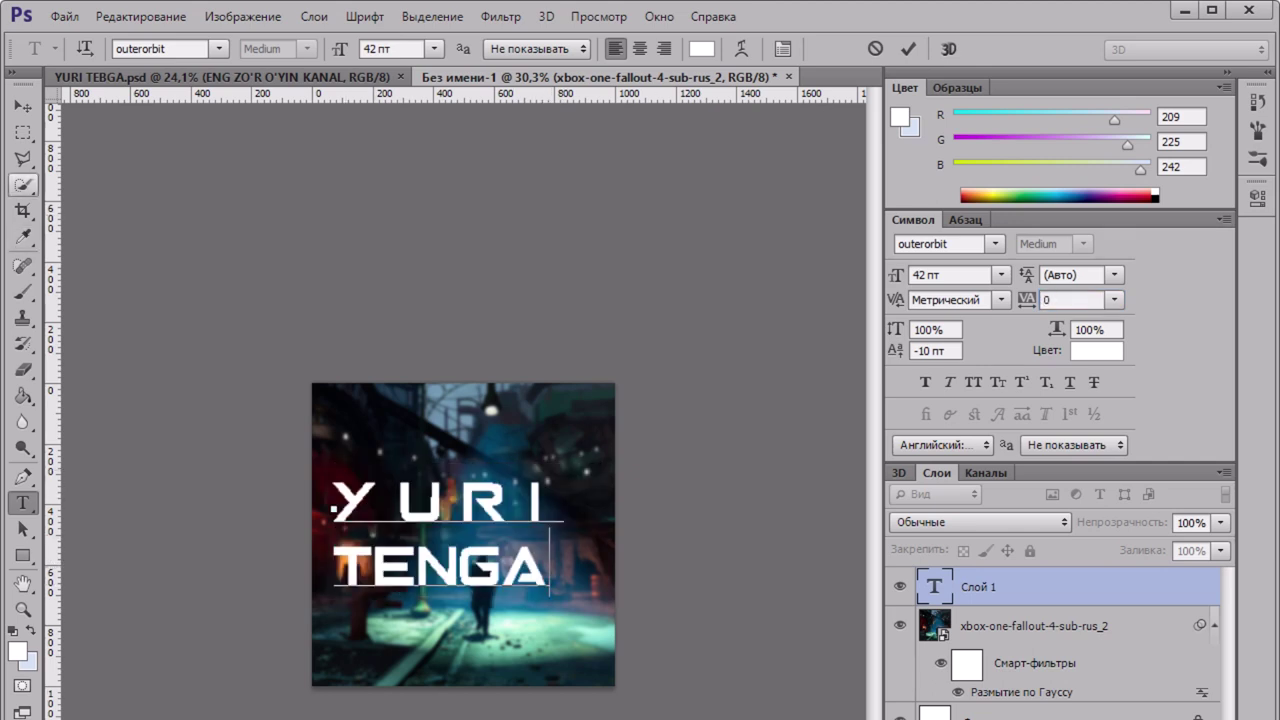
Step: Move the YURI TENGA text slightly toward the canvas centre and skew it vertically by about -6.92° so it slants upward
{"action": "left_click", "coordinate": [23, 133]}
{"action": "right_click", "coordinate": [413, 535]}
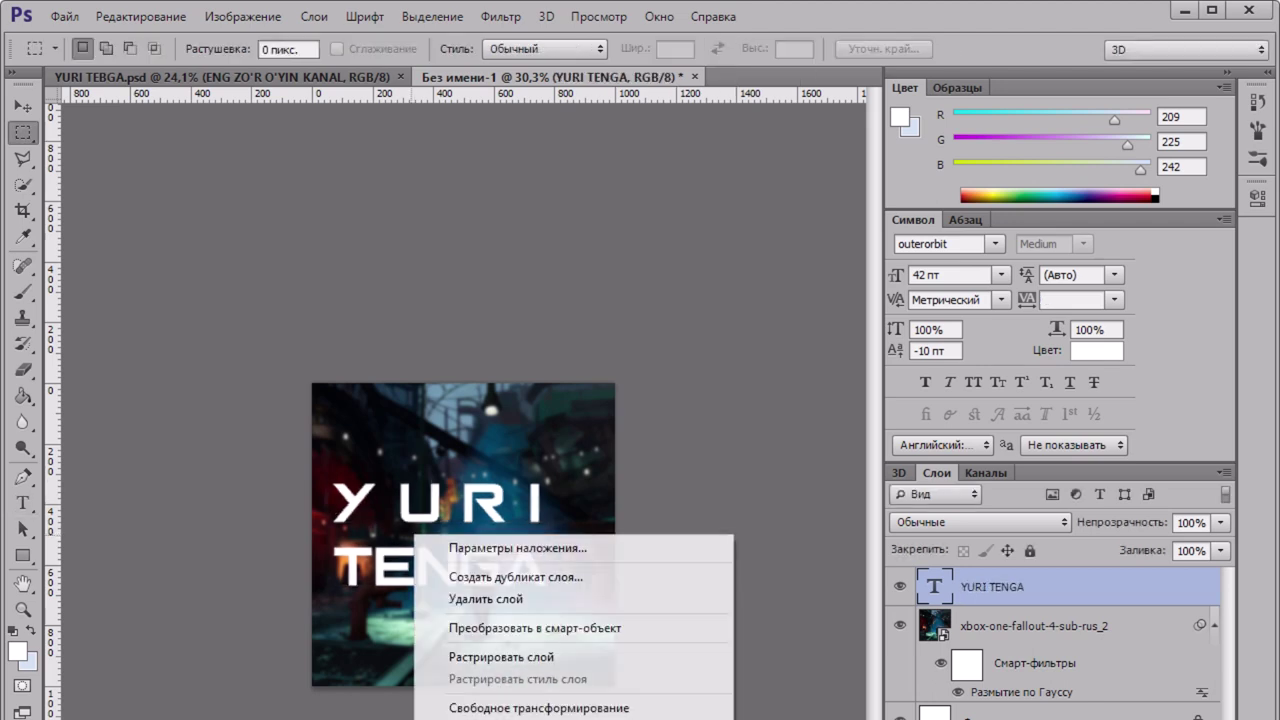
{"action": "left_click", "coordinate": [574, 707]}
{"action": "left_click_drag", "start_coordinate": [500, 562], "coordinate": [522, 584]}
{"action": "right_click", "coordinate": [522, 584]}
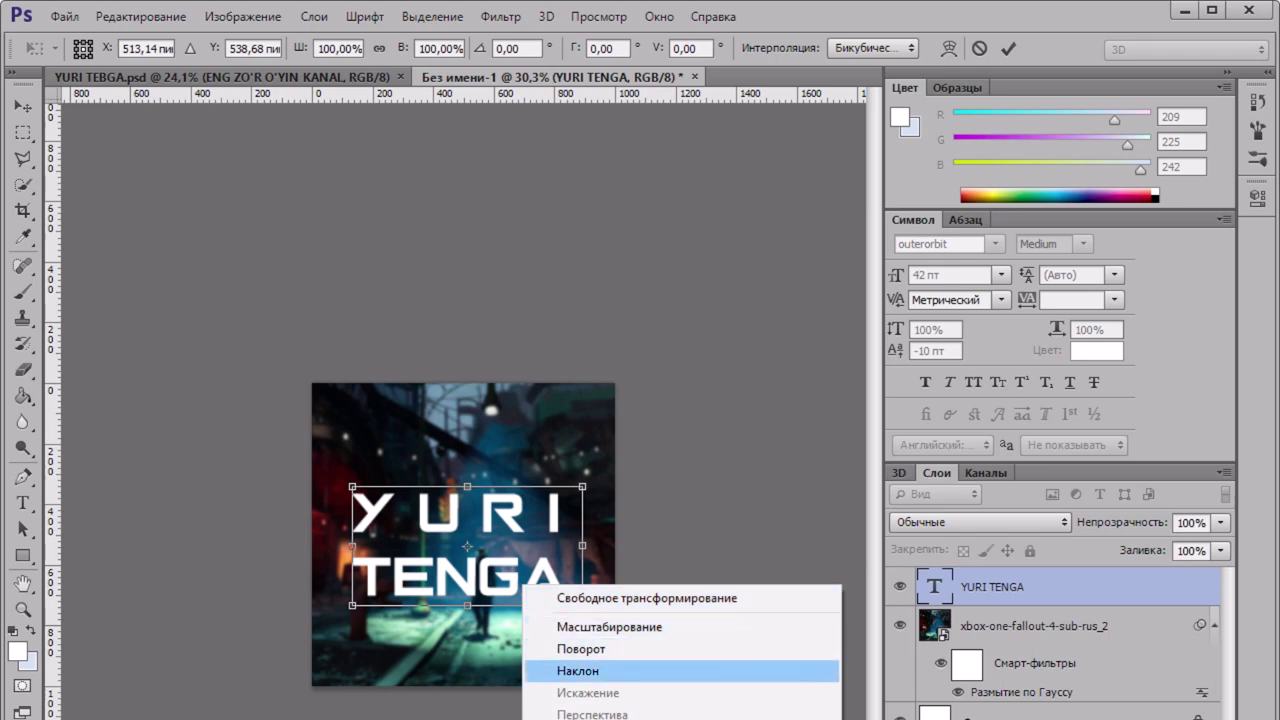
{"action": "left_click", "coordinate": [578, 670]}
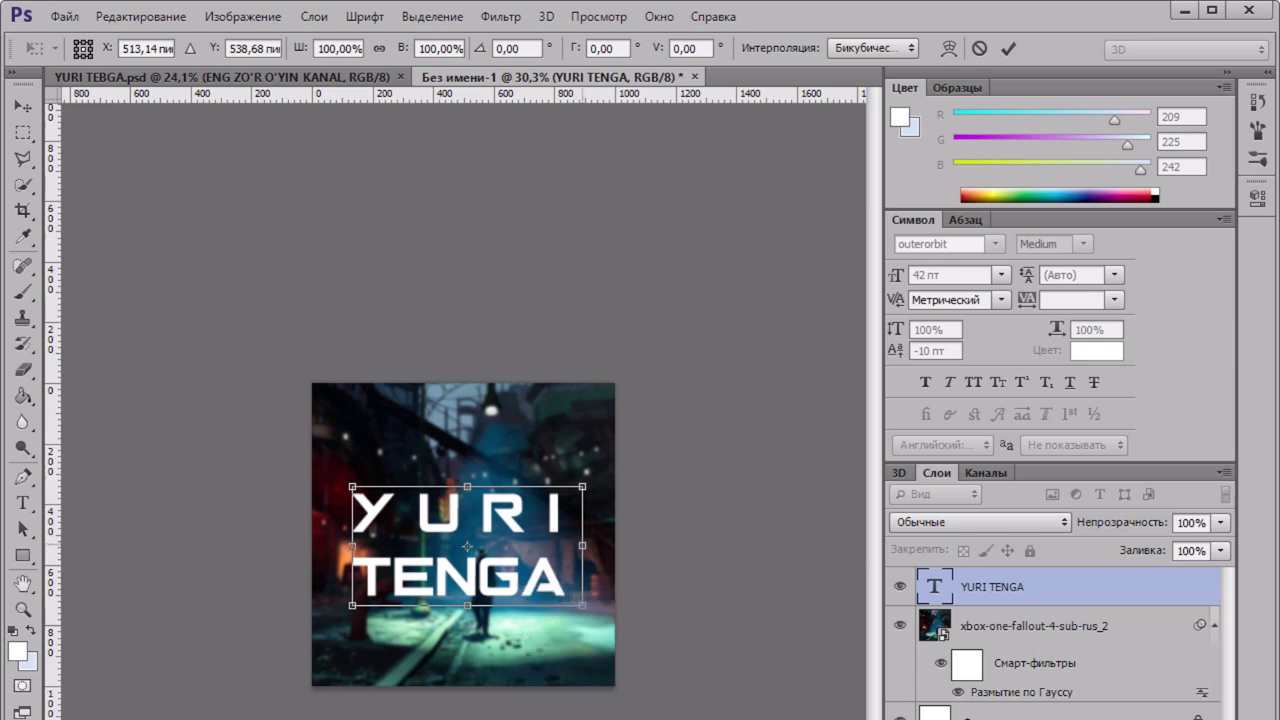
{"action": "left_click_drag", "start_coordinate": [582, 546], "coordinate": [517, 526]}
{"action": "left_click_drag", "start_coordinate": [557, 473], "coordinate": [556, 473]}
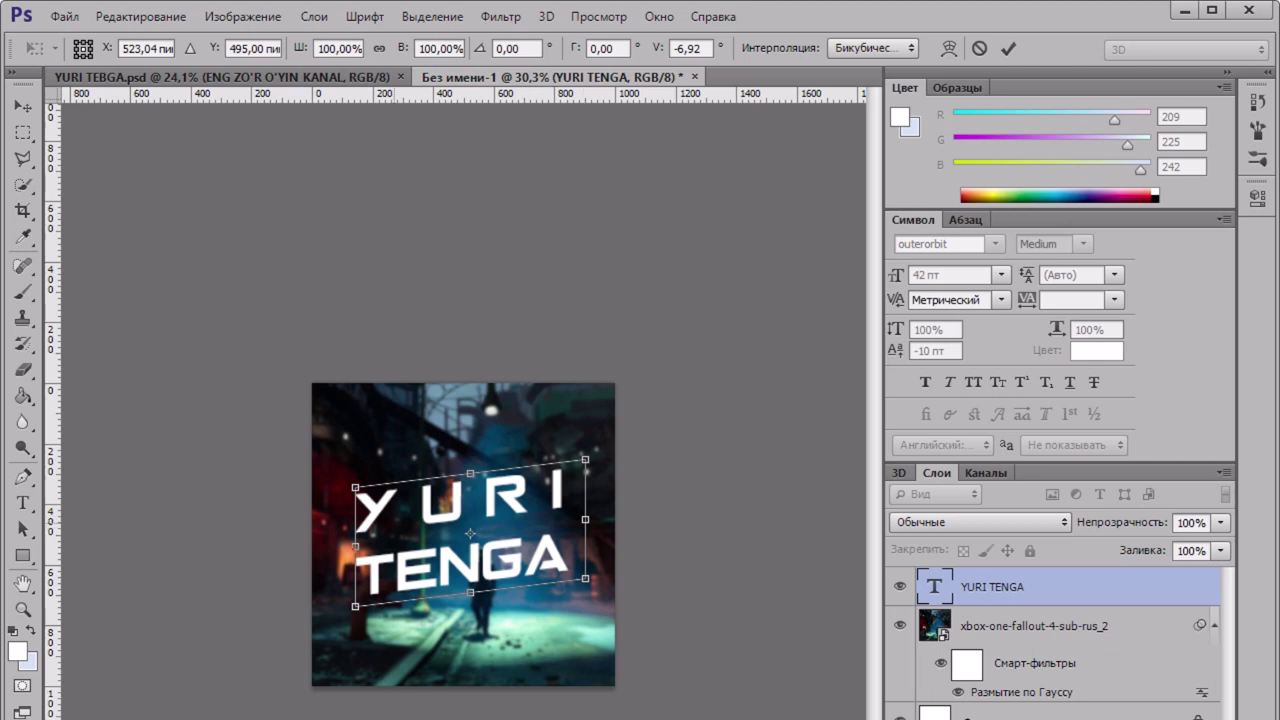
{"action": "key", "text": "Return"}
Step: Scale up the slanted YURI TENGA text to about 52 pt so it spans most of the canvas width
{"action": "right_click", "coordinate": [357, 523]}
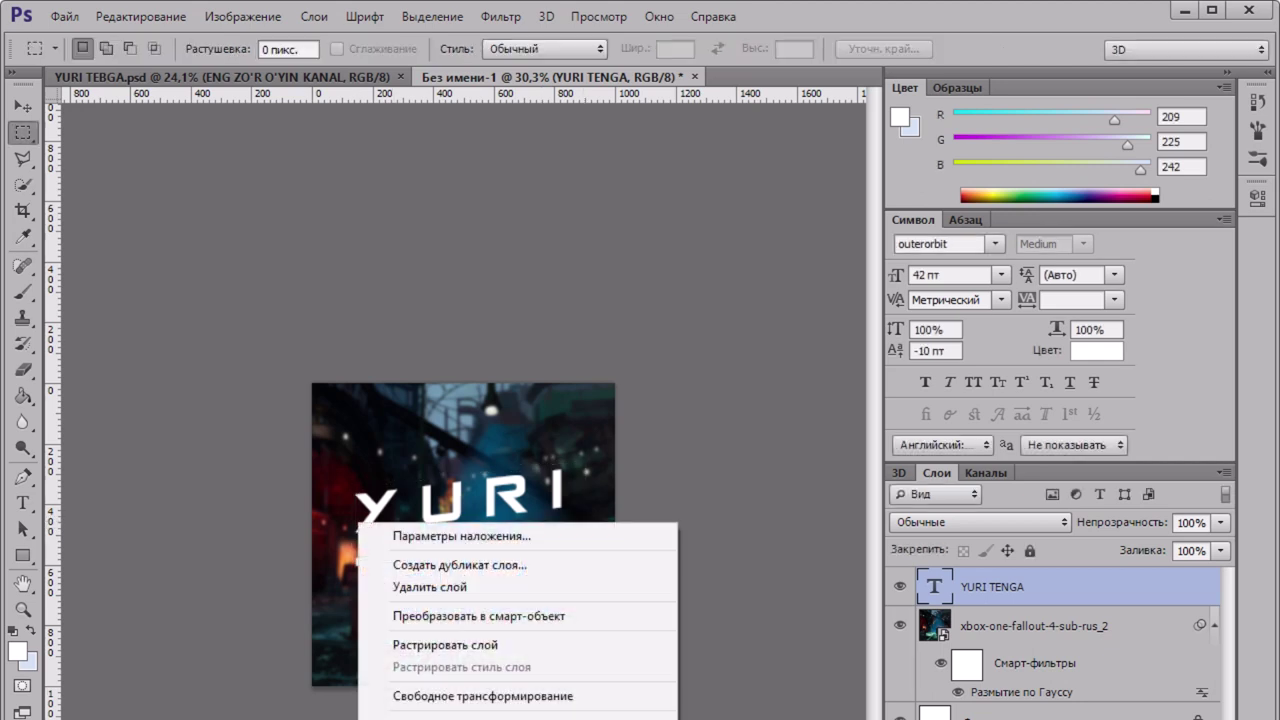
{"action": "left_click", "coordinate": [420, 694]}
{"action": "left_click_drag", "start_coordinate": [585, 606], "coordinate": [590, 544]}
{"action": "key", "text": "Return"}
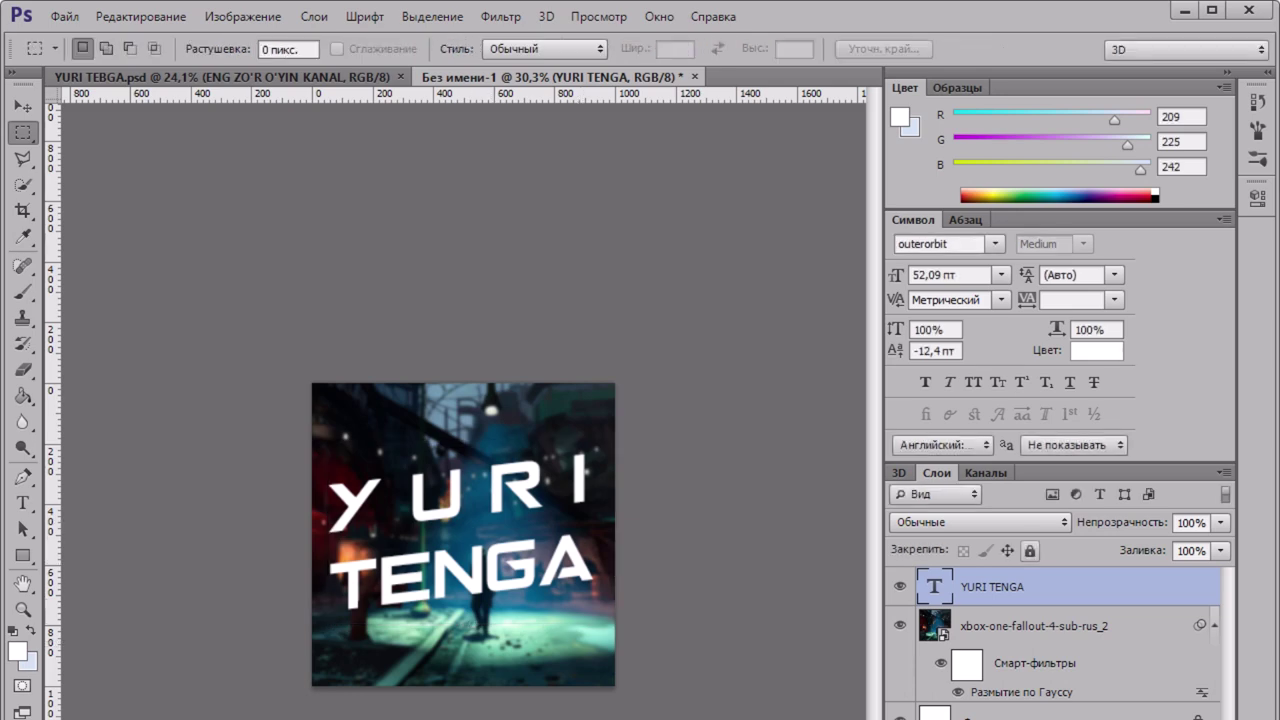
Step: Add a red outer glow to the YURI TENGA layer with 6% spread, 57 px size and 100% range
{"action": "right_click", "coordinate": [1060, 587]}
{"action": "left_click", "coordinate": [960, 207]}
{"action": "right_click", "coordinate": [1034, 587]}
{"action": "left_click", "coordinate": [1040, 587]}
{"action": "right_click", "coordinate": [1078, 586]}
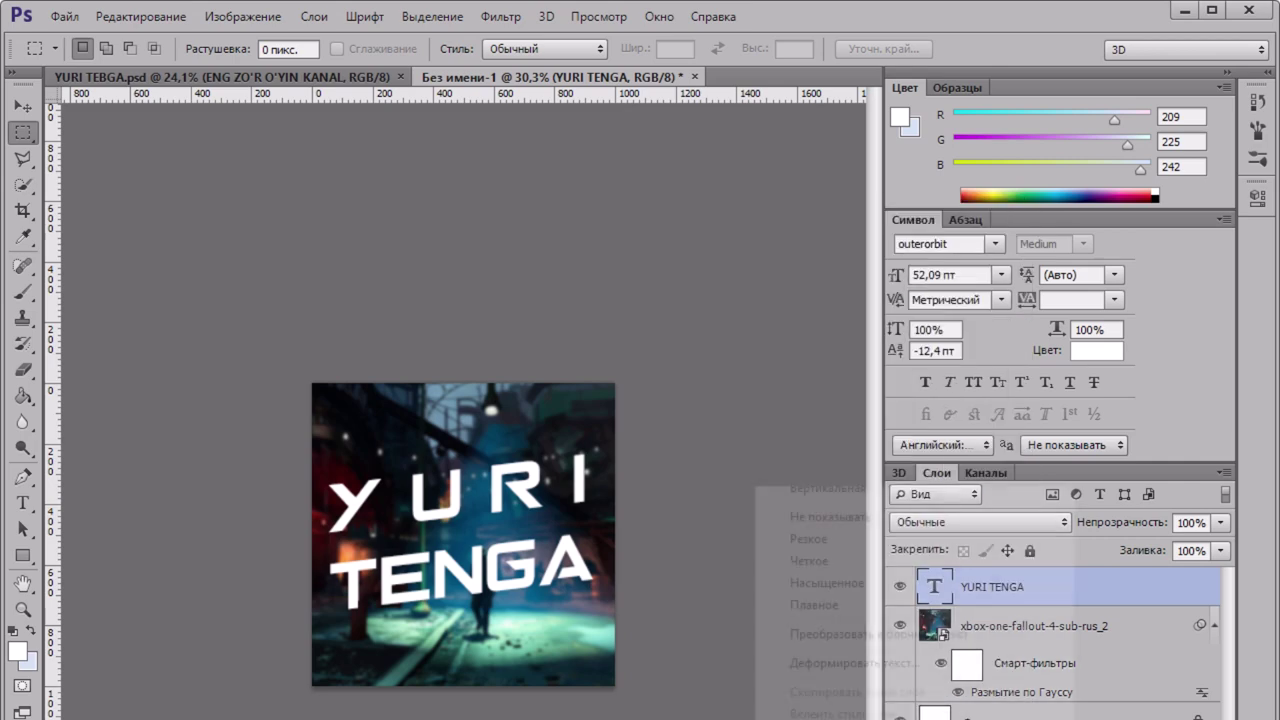
{"action": "left_click", "coordinate": [914, 211]}
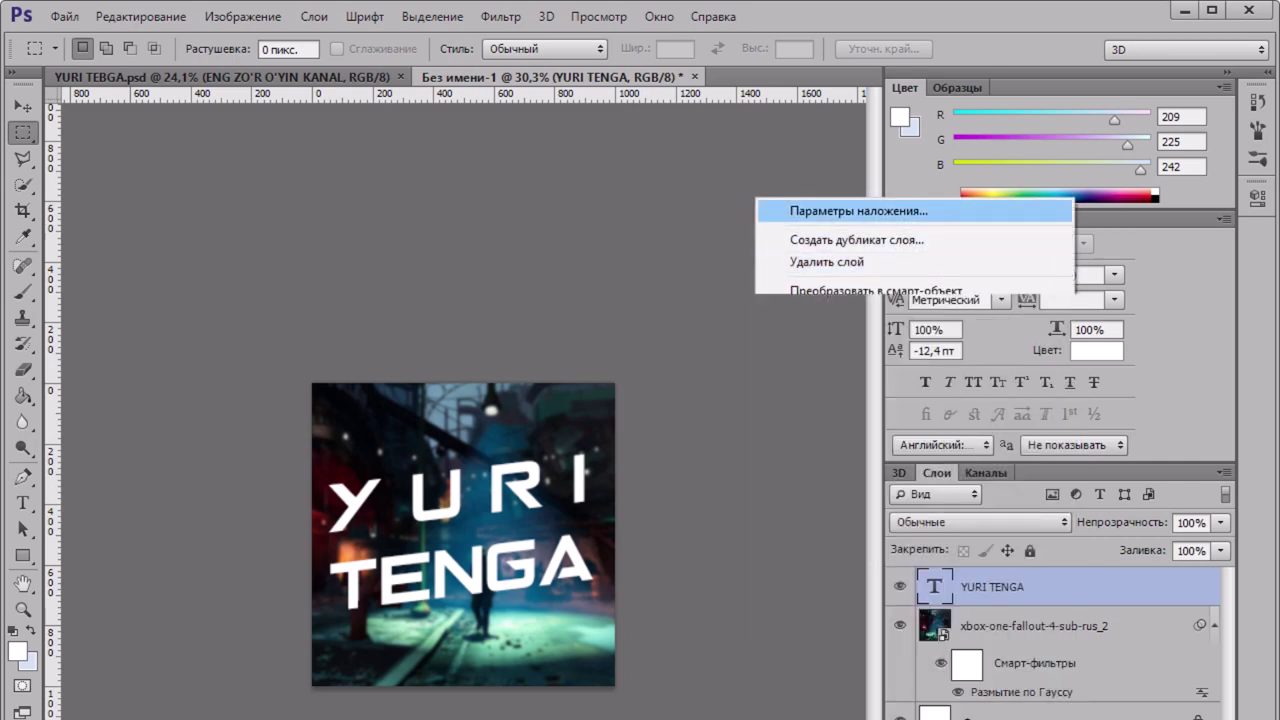
{"action": "key", "text": "h"}
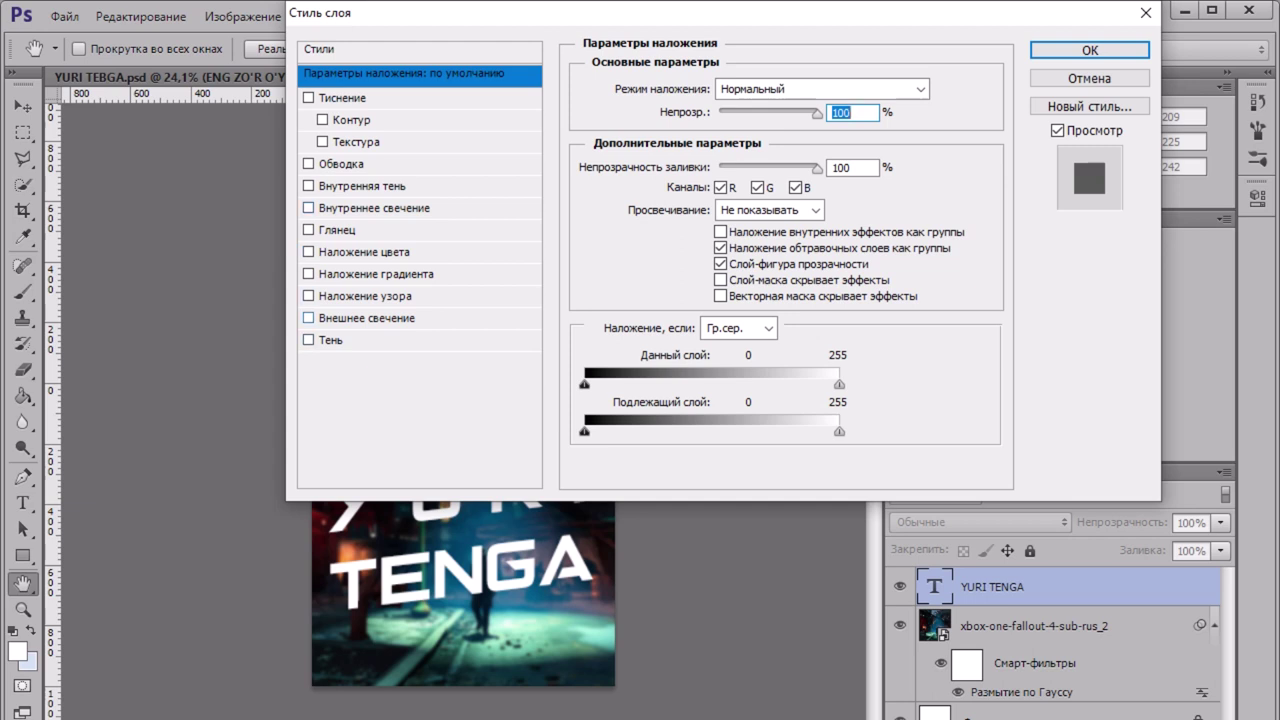
{"action": "left_click", "coordinate": [364, 318]}
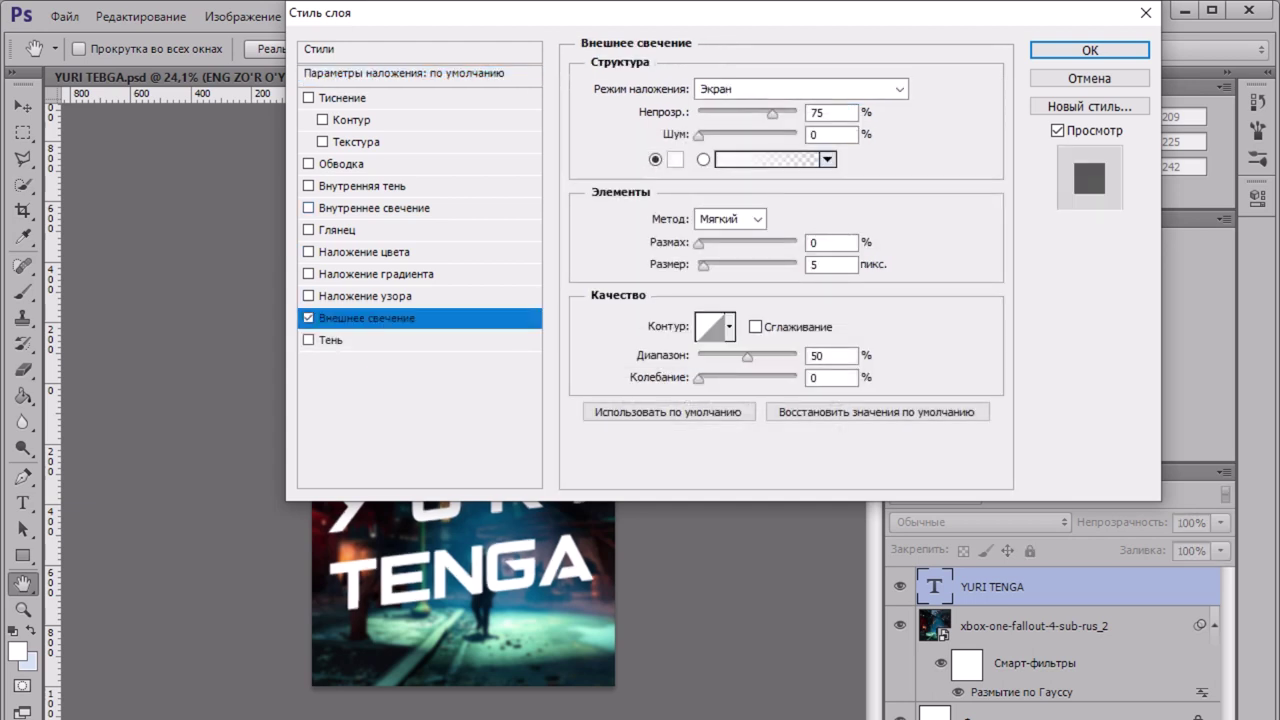
{"action": "left_click", "coordinate": [675, 160]}
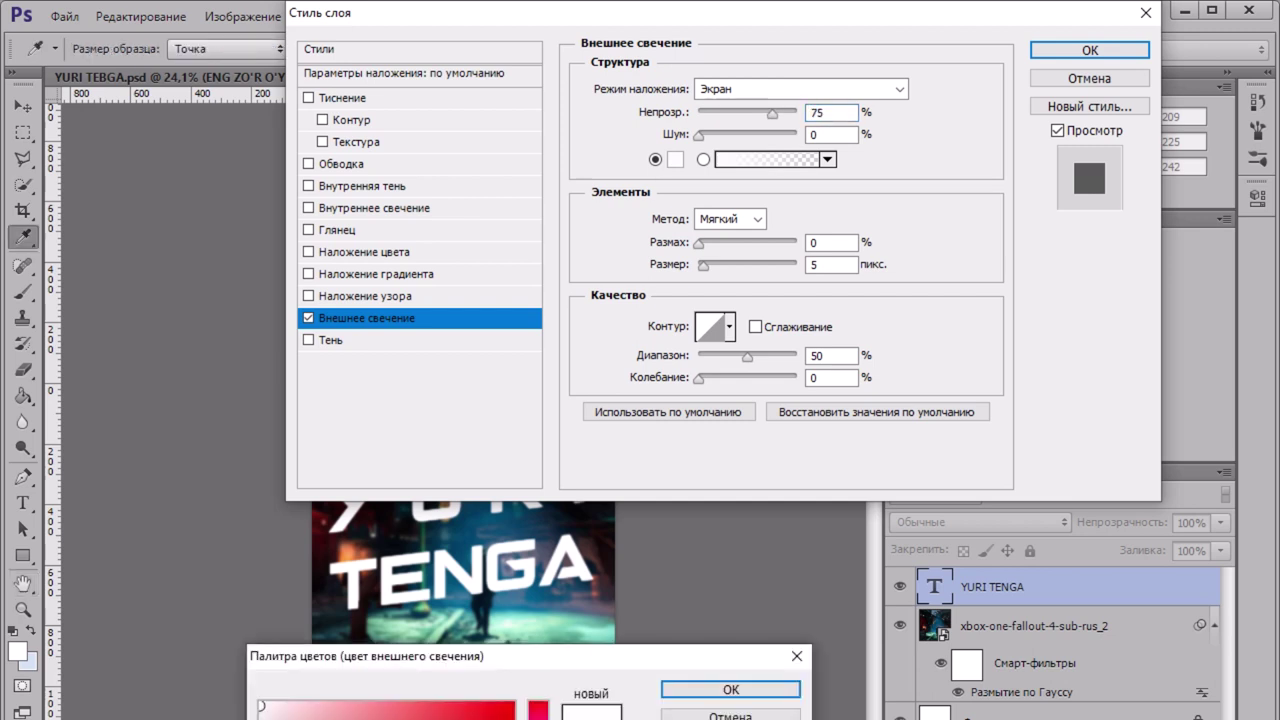
{"action": "left_click", "coordinate": [513, 704]}
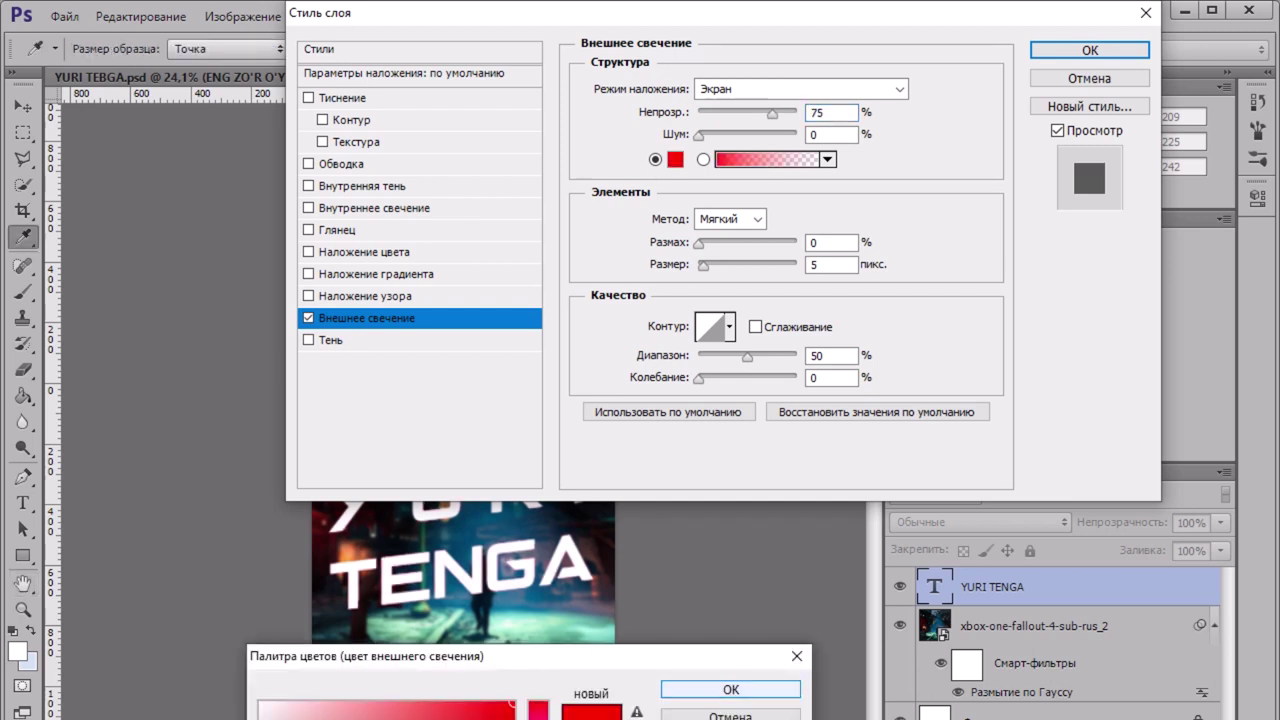
{"action": "left_click", "coordinate": [731, 689]}
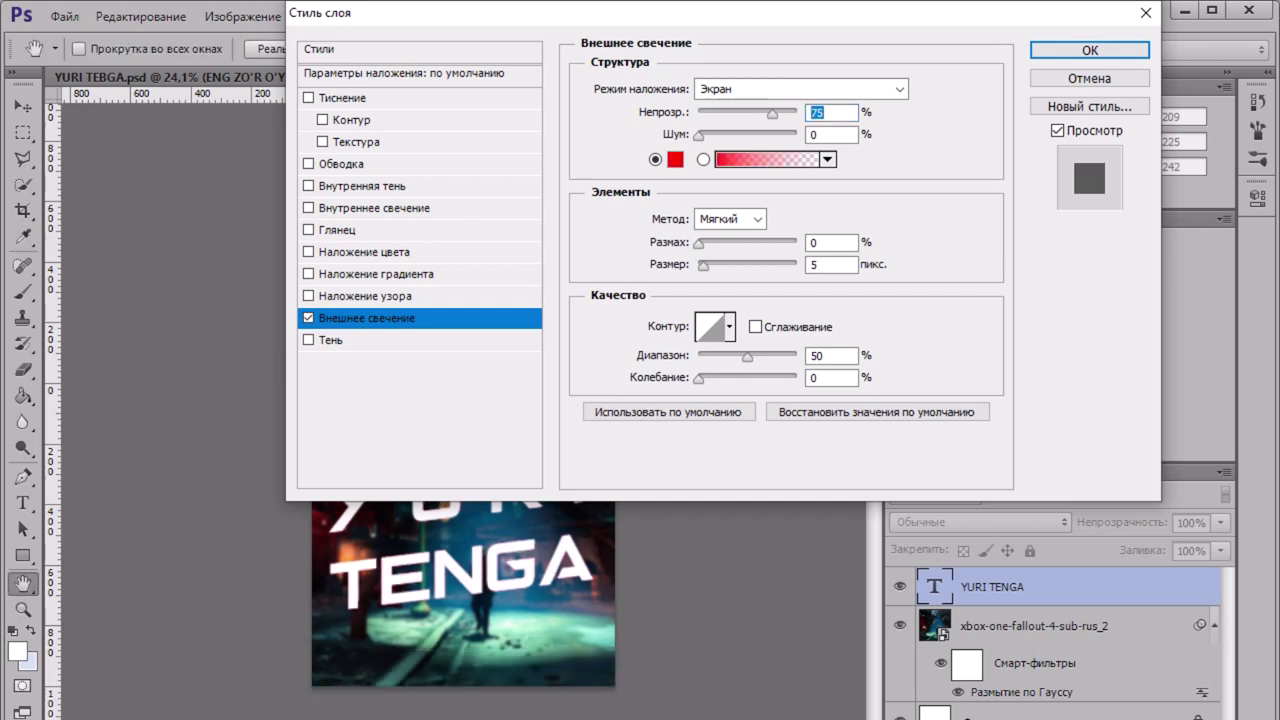
{"action": "left_click_drag", "start_coordinate": [747, 357], "coordinate": [797, 357]}
{"action": "mouse_move", "coordinate": [703, 265]}
{"action": "left_mouse_down"}
{"action": "mouse_move", "coordinate": [731, 265]}
{"action": "mouse_move", "coordinate": [721, 243]}
{"action": "mouse_move", "coordinate": [704, 243]}
{"action": "left_mouse_up"}
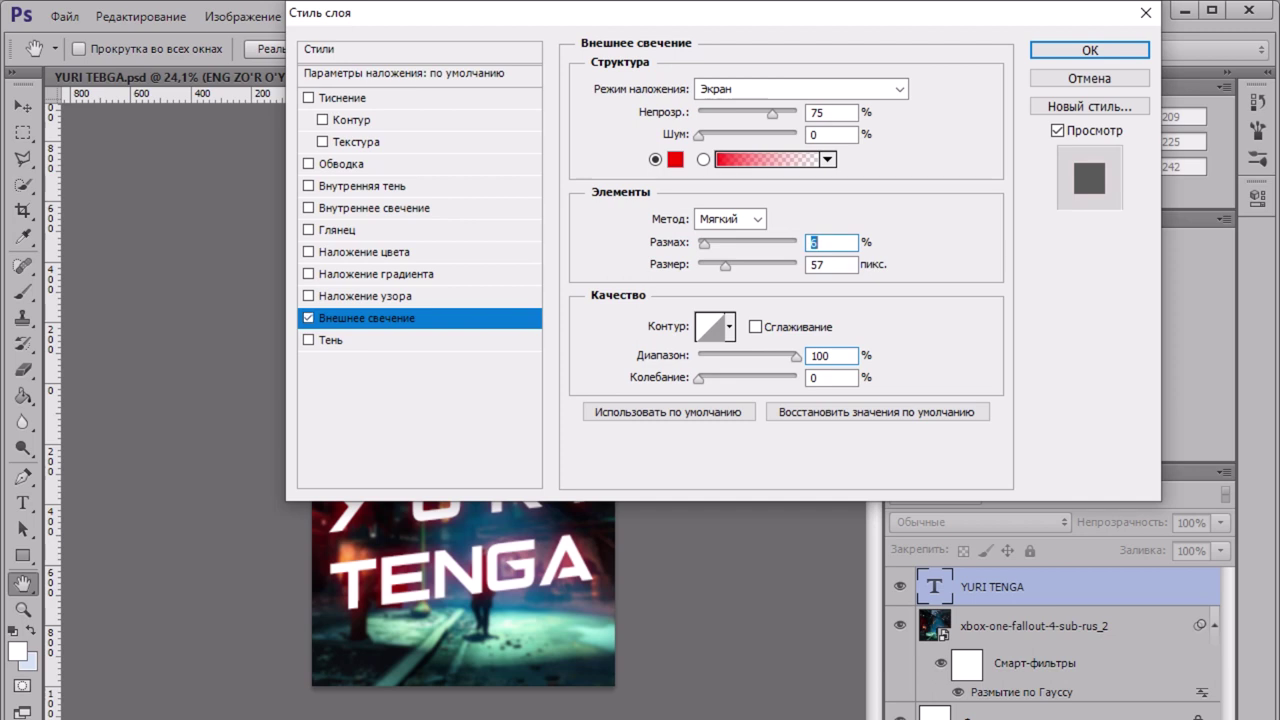
{"action": "left_click", "coordinate": [308, 340]}
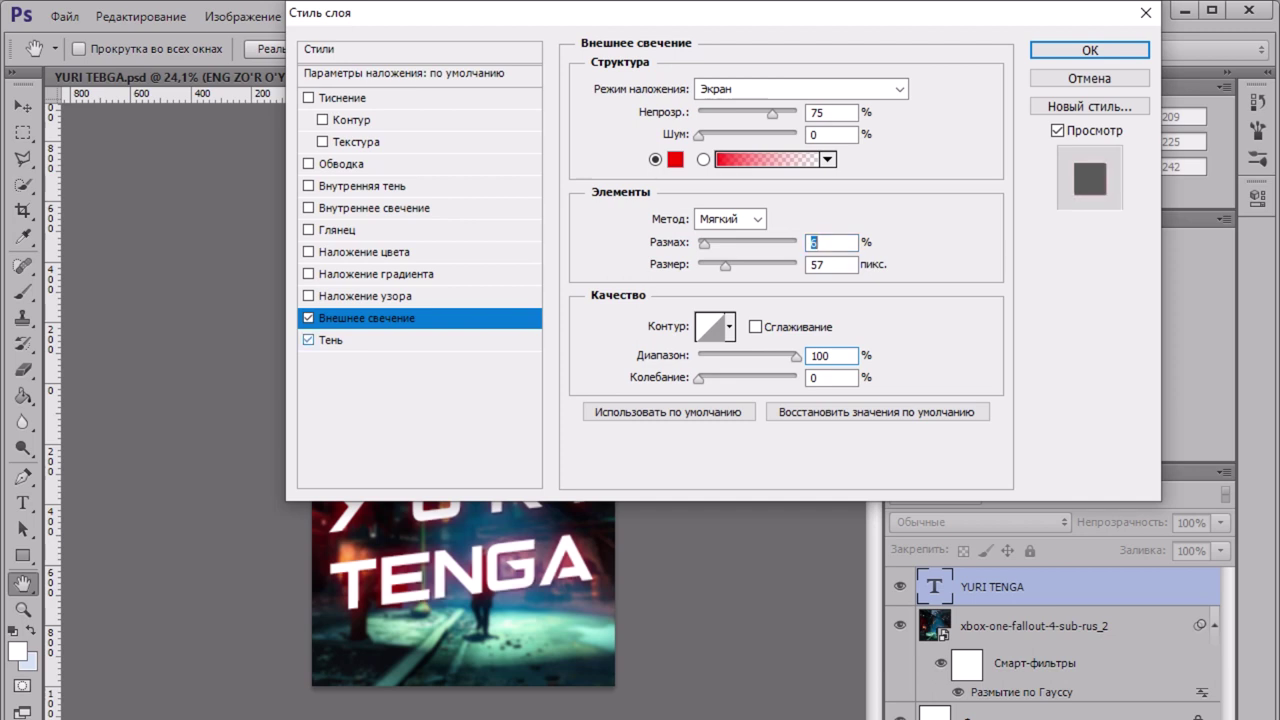
{"action": "left_click", "coordinate": [331, 340]}
{"action": "left_click", "coordinate": [308, 340]}
{"action": "left_click", "coordinate": [308, 340]}
{"action": "left_click_drag", "start_coordinate": [703, 219], "coordinate": [769, 219]}
{"action": "key", "text": "Down"}
{"action": "key", "text": "Down"}
{"action": "key", "text": "Down"}
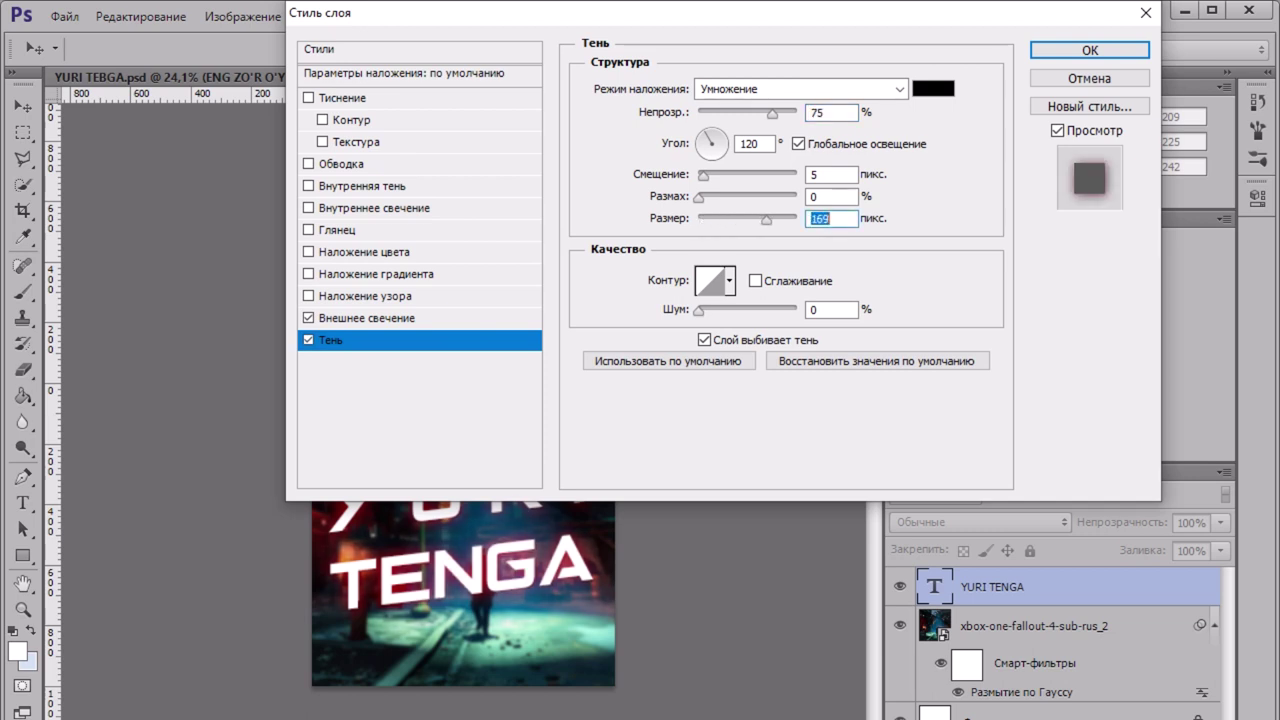
{"action": "left_click_drag", "start_coordinate": [699, 198], "coordinate": [737, 219]}
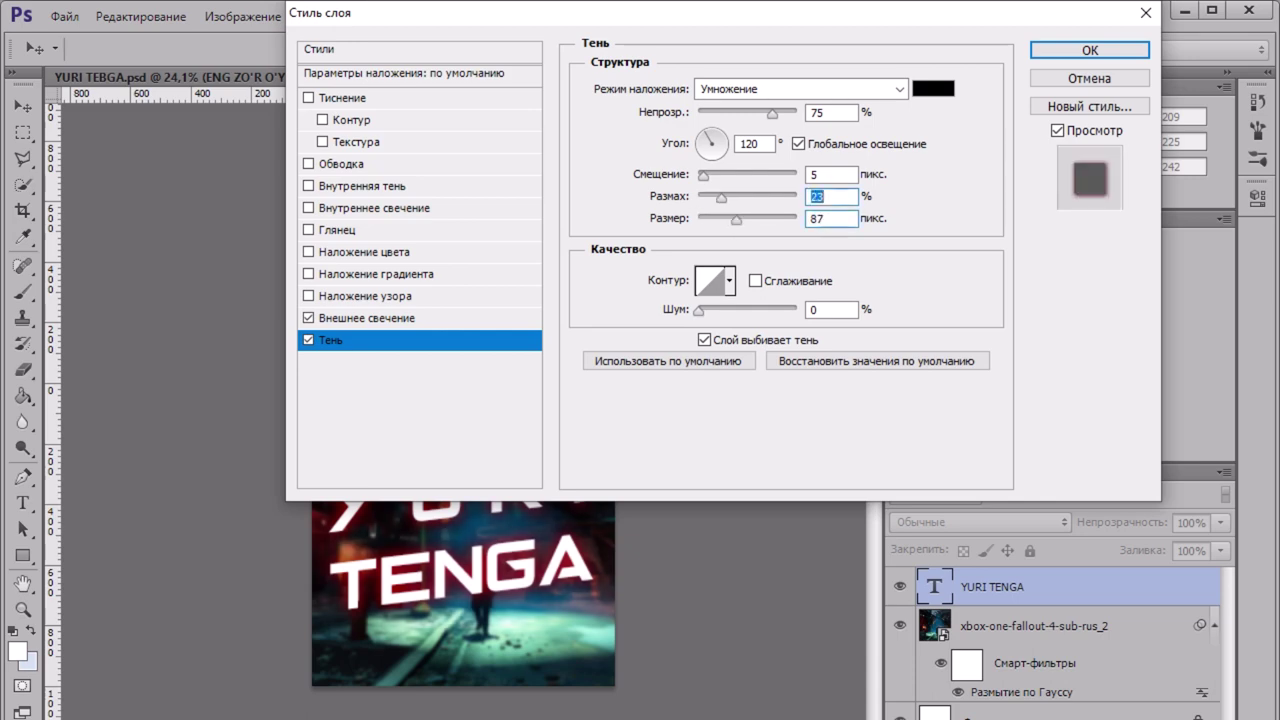
{"action": "left_click", "coordinate": [1090, 50]}
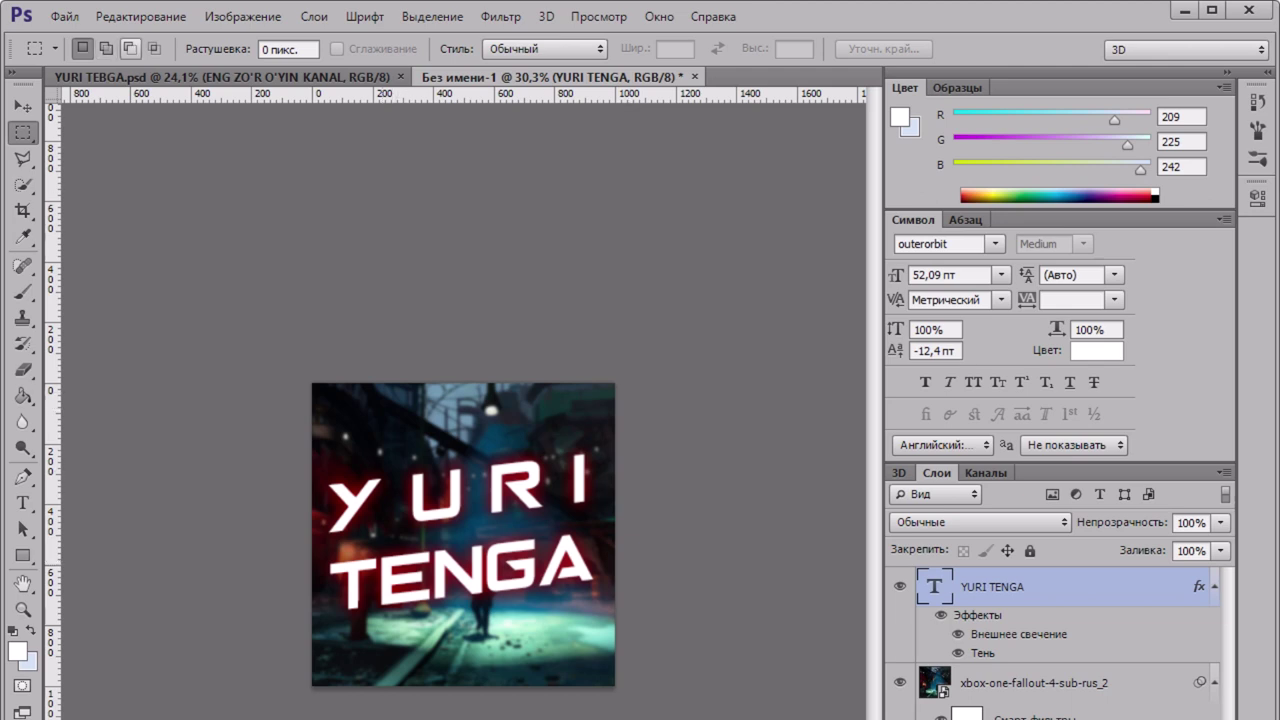
Step: Save the square image to the desktop as a Photoshop PSD file named YURI TENGA AVATARKA
{"action": "left_click", "coordinate": [65, 17]}
{"action": "left_click", "coordinate": [107, 200]}
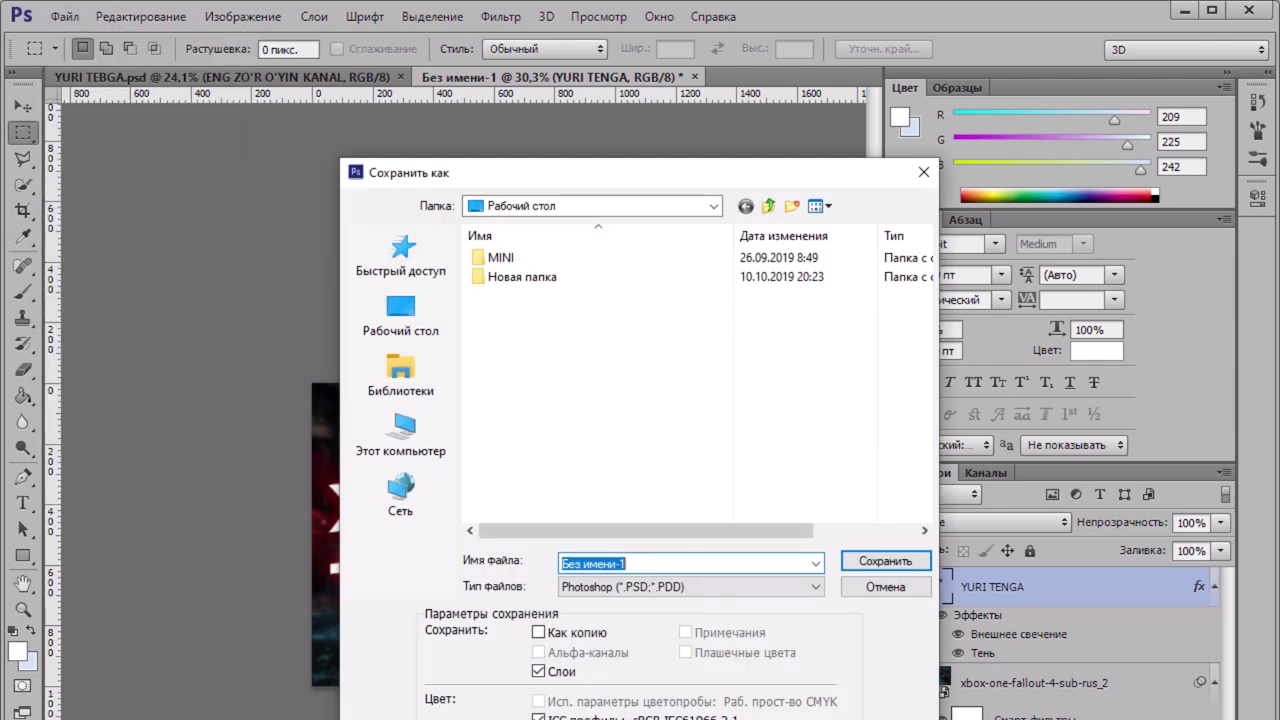
{"action": "left_click", "coordinate": [519, 314]}
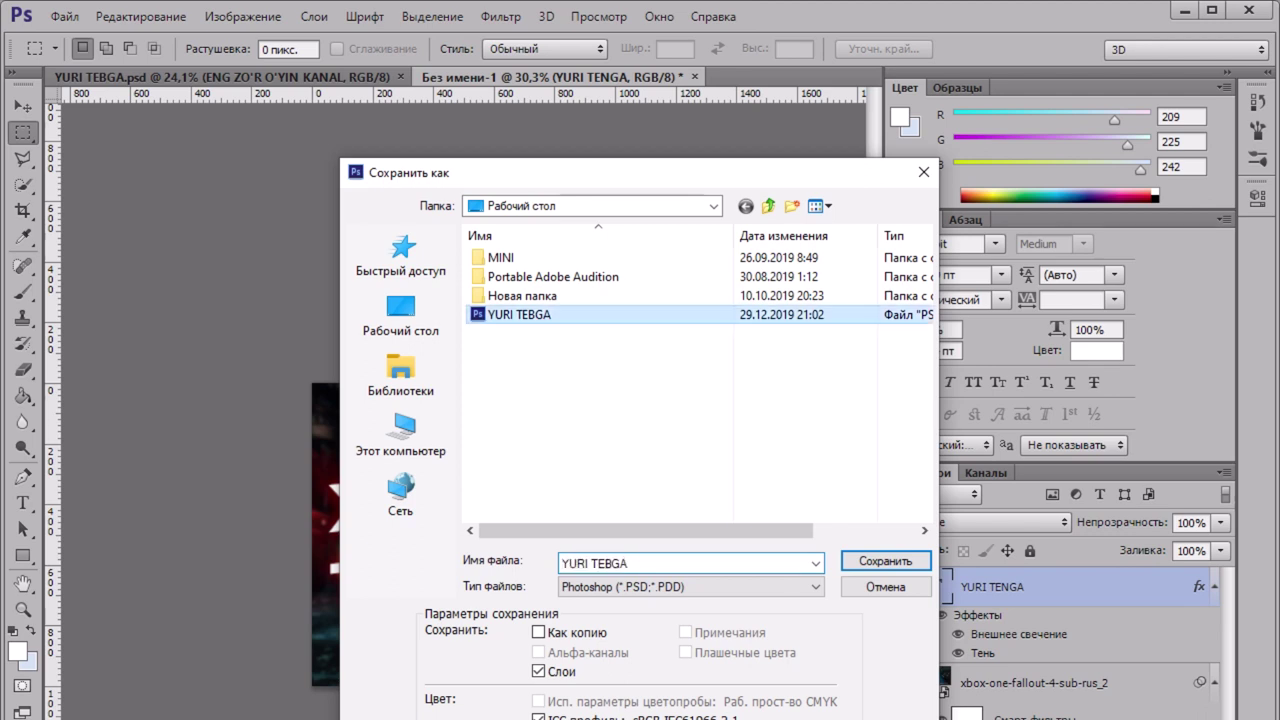
{"action": "left_click", "coordinate": [612, 563]}
{"action": "key", "text": "BackSpace"}
{"action": "type", "text": "NGA AVATAR"}
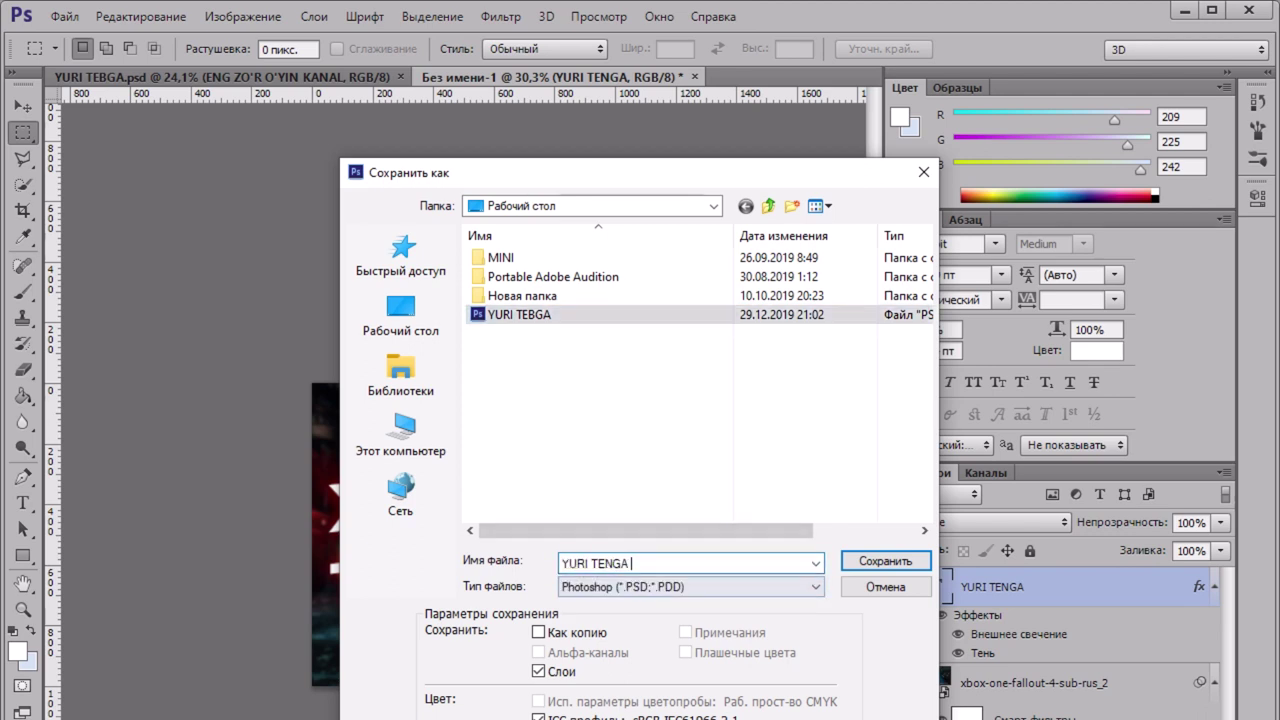
{"action": "type", "text": "KA"}
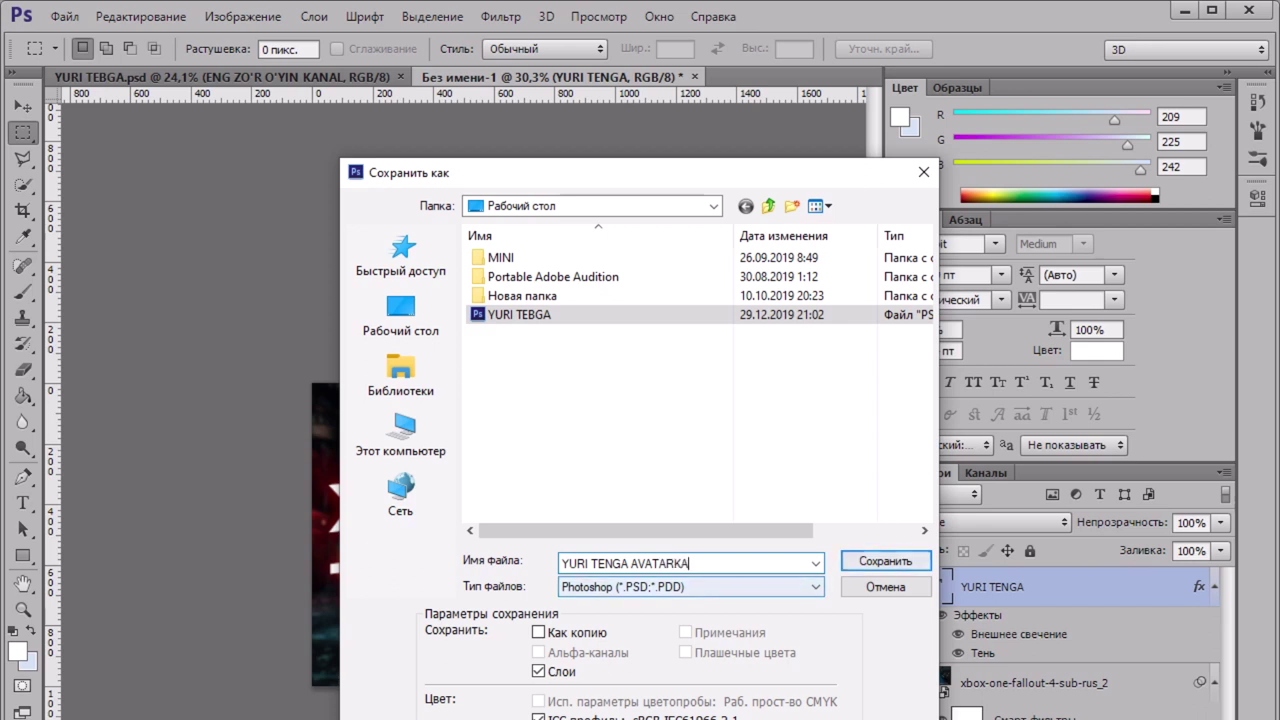
{"action": "key", "text": "Tab"}
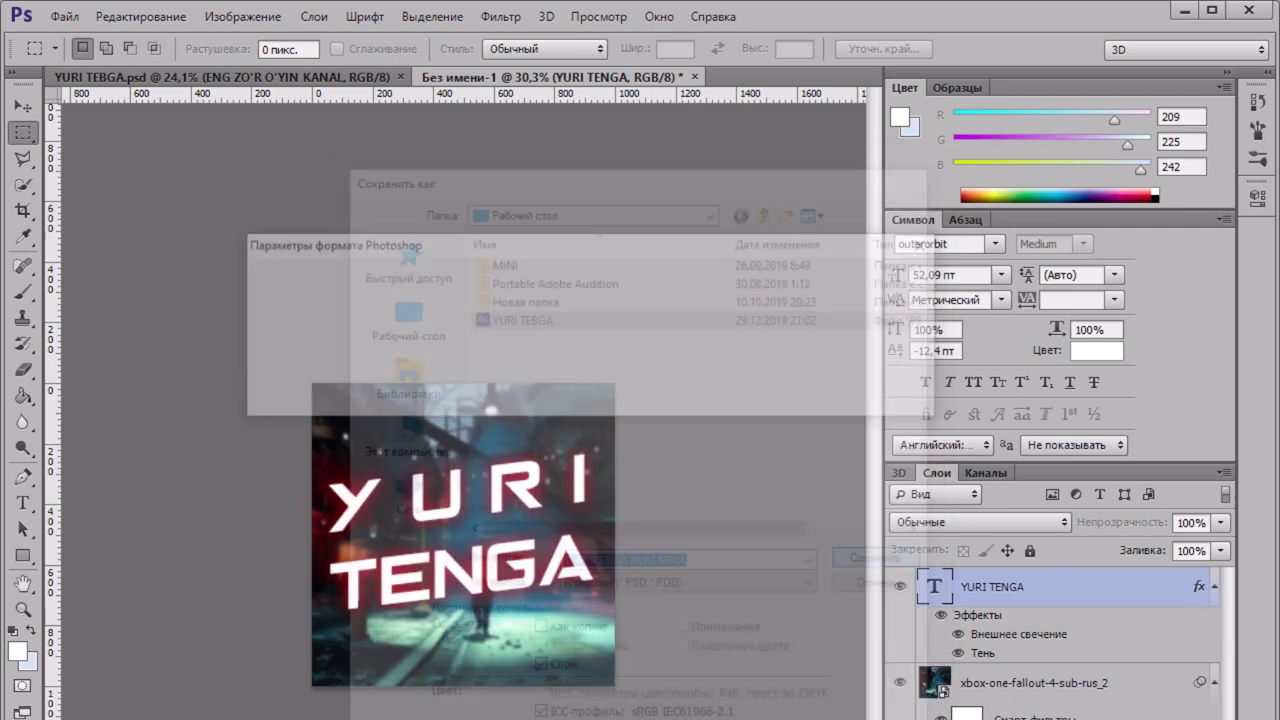
{"action": "key", "text": "Return"}
{"action": "key", "text": "Return"}
{"action": "left_click", "coordinate": [64, 16]}
{"action": "left_click", "coordinate": [107, 199]}
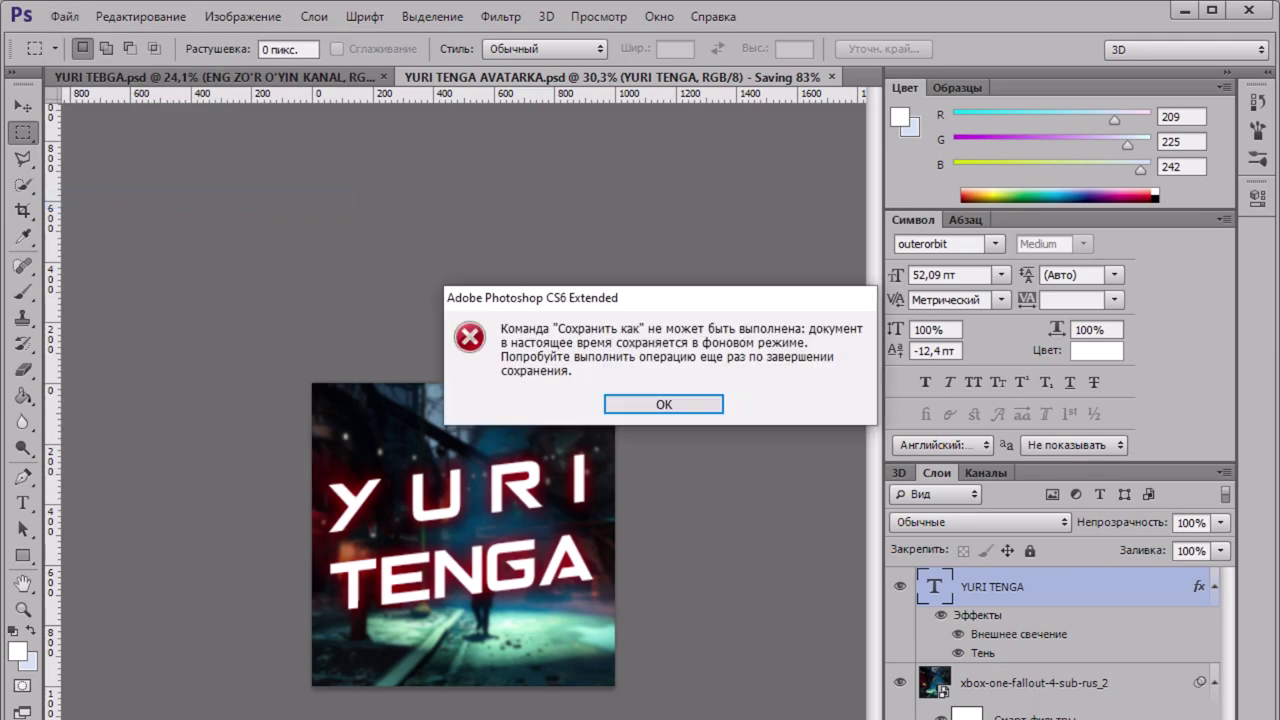
{"action": "left_click", "coordinate": [665, 404]}
{"action": "left_click", "coordinate": [64, 16]}
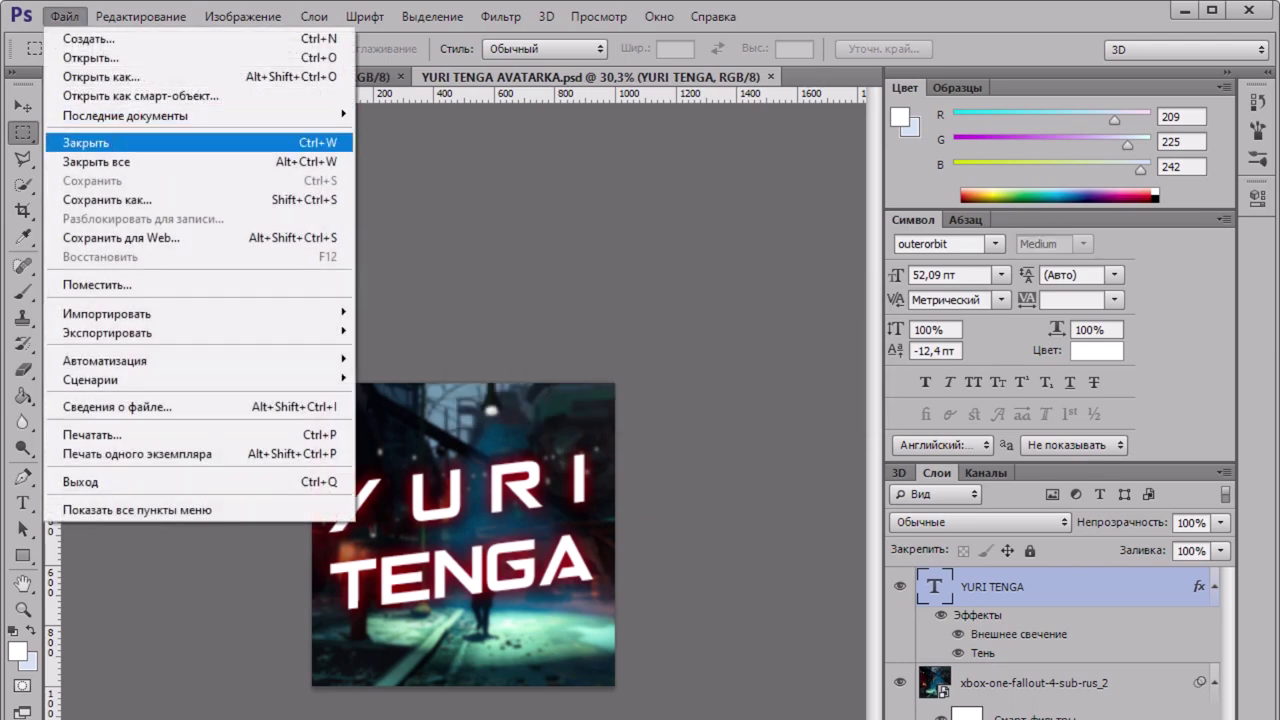
{"action": "left_click", "coordinate": [107, 199]}
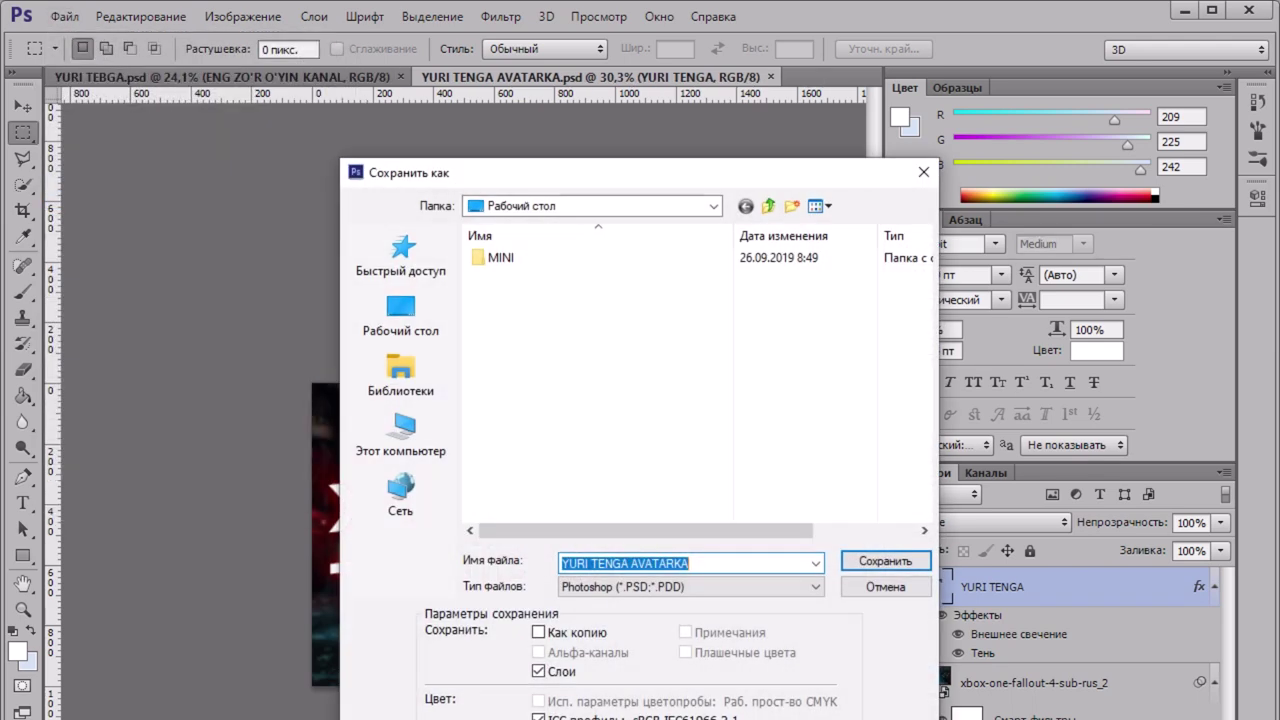
{"action": "left_click", "coordinate": [691, 587]}
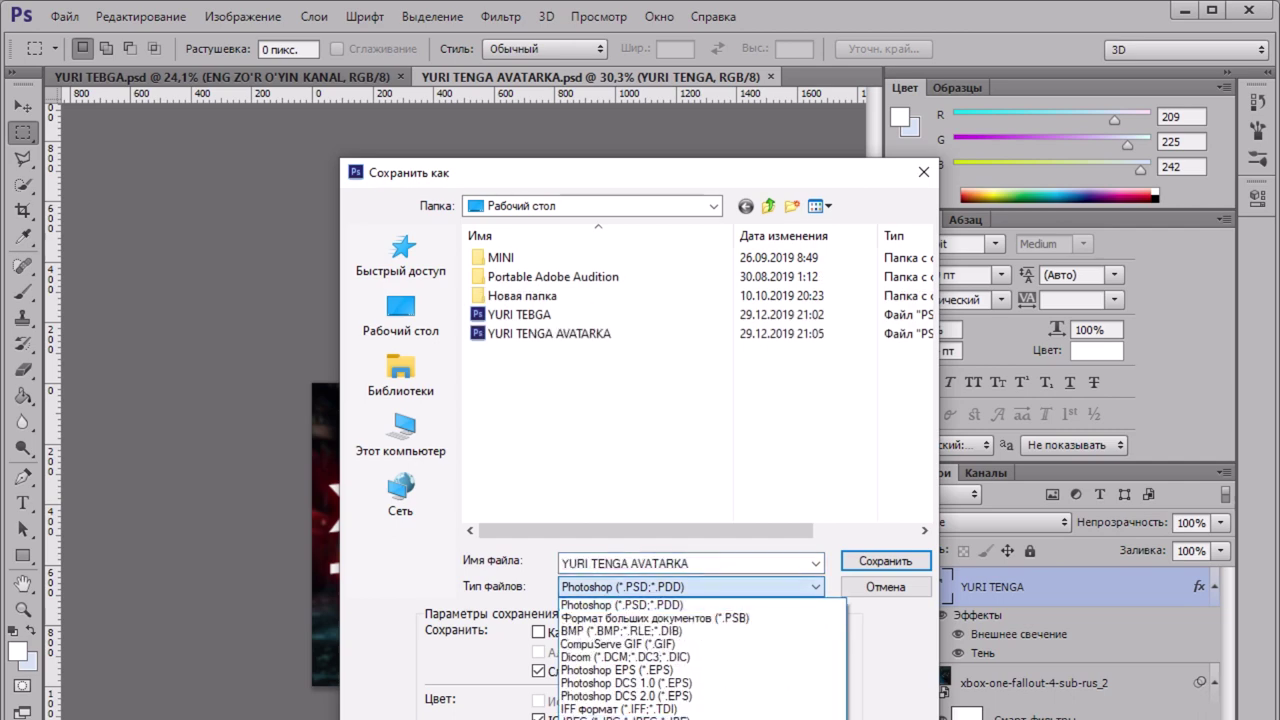
{"action": "left_click", "coordinate": [620, 718]}
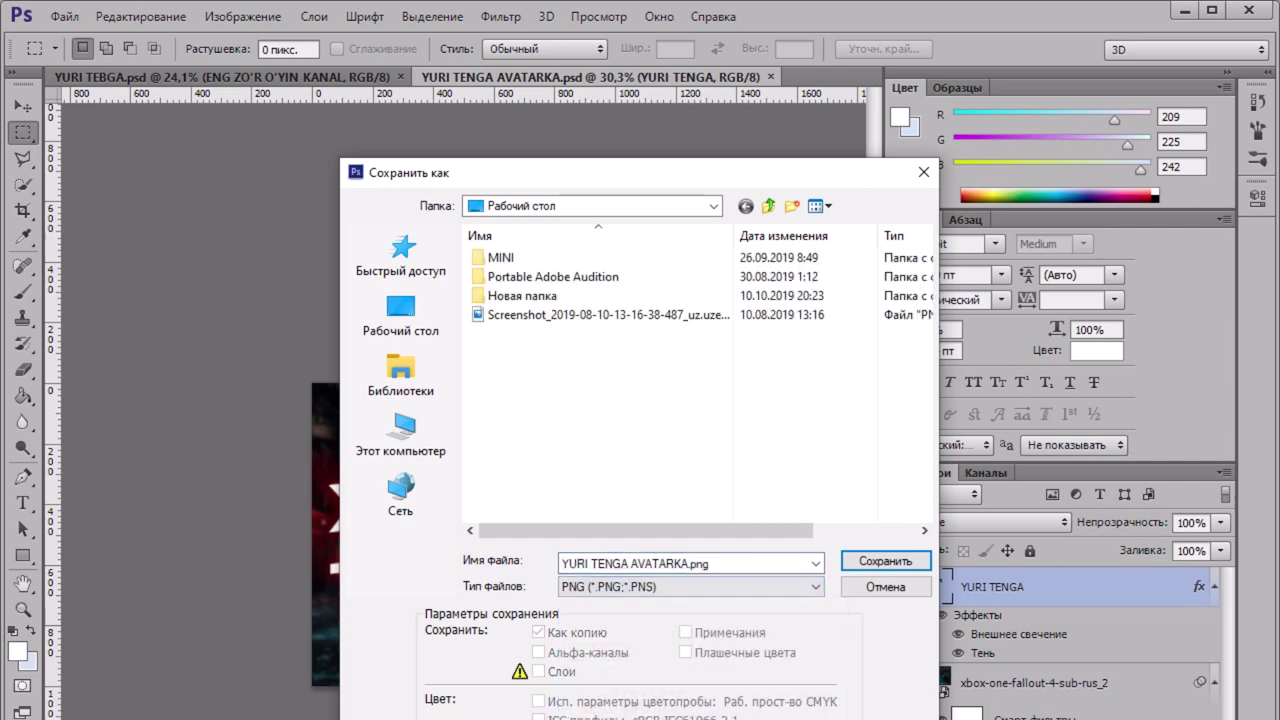
{"action": "left_click", "coordinate": [885, 561]}
{"action": "key", "text": "Return"}
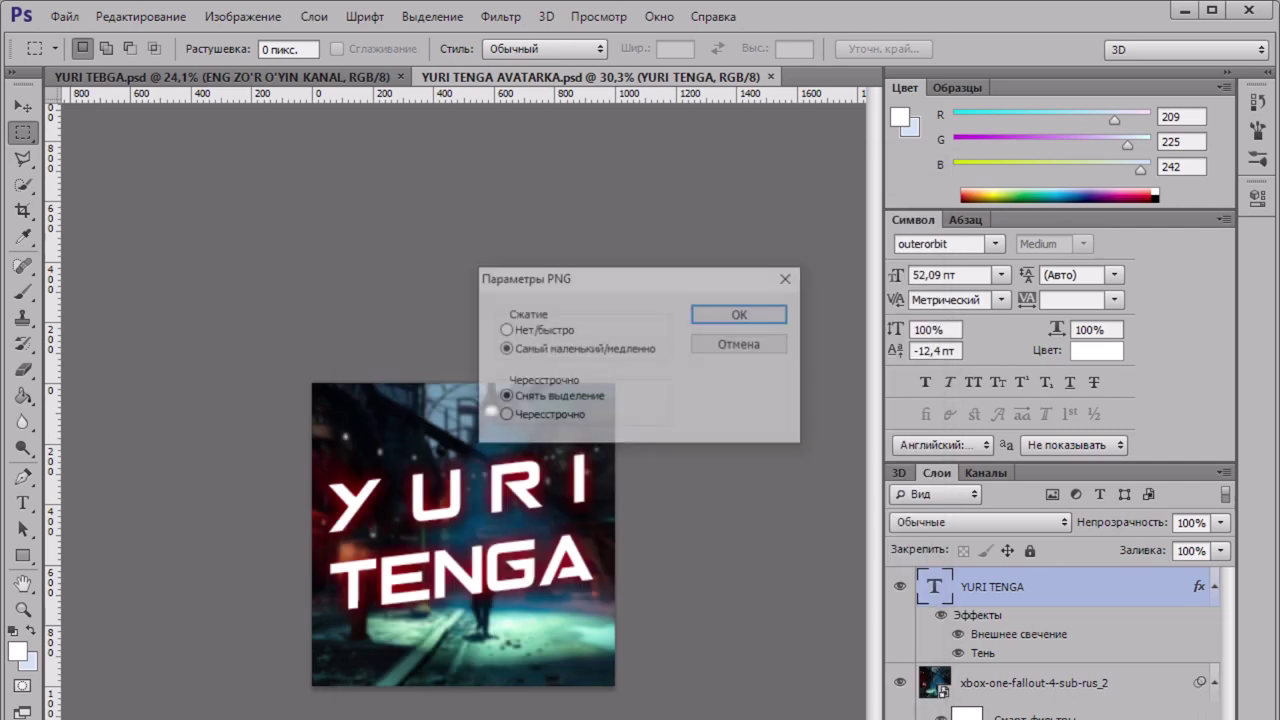
{"action": "key", "text": "Return"}
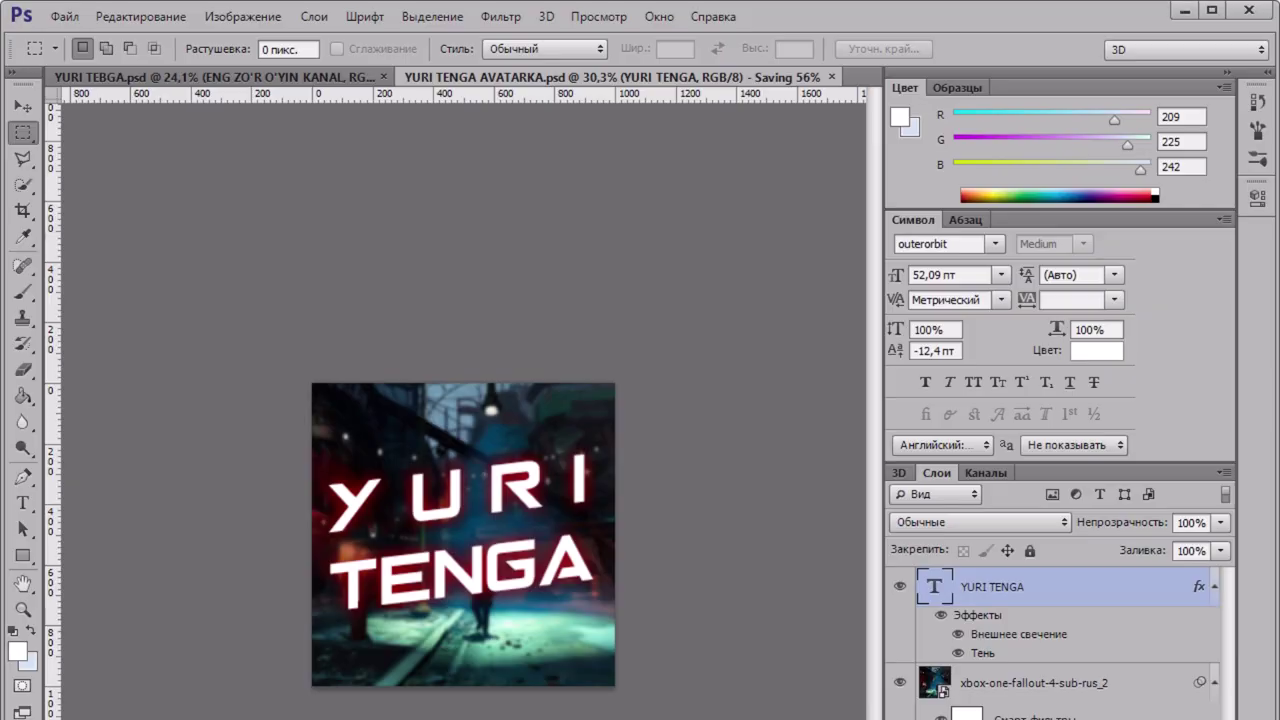
Step: Switch to the browser and bring up the yuri tenga YouTube channel page
{"action": "left_click", "coordinate": [1181, 10]}
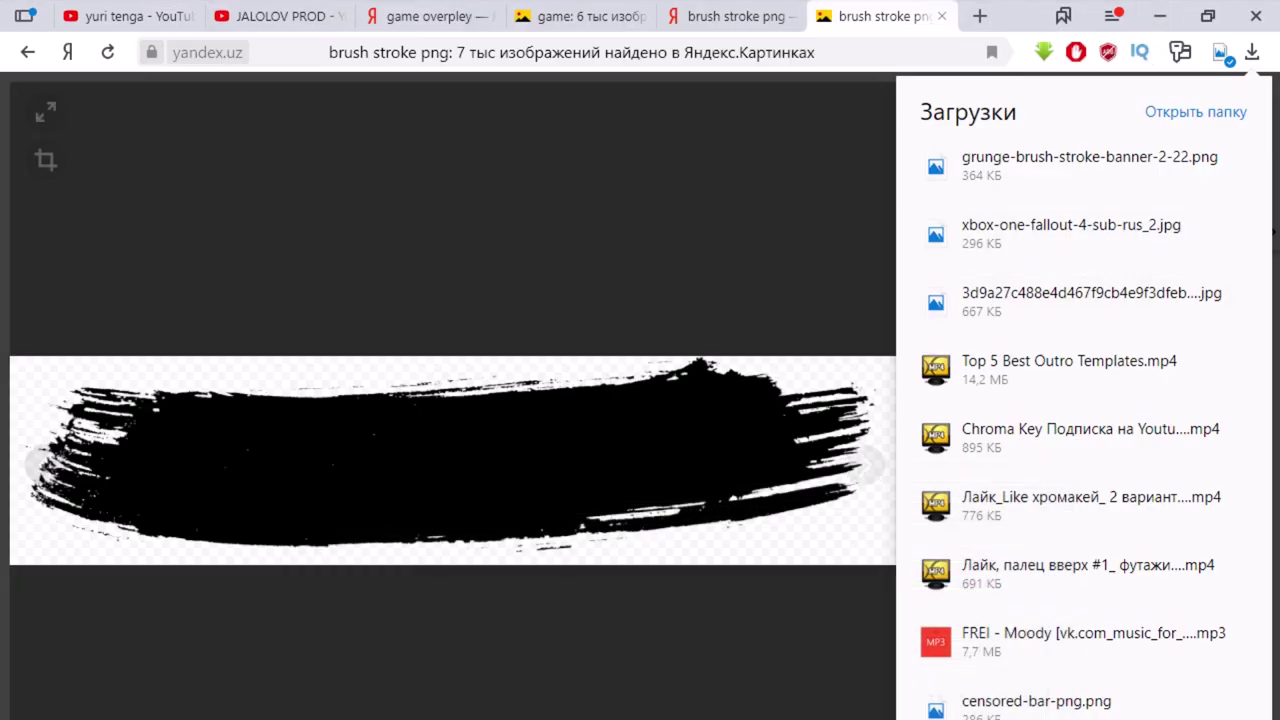
{"action": "left_click", "coordinate": [128, 16]}
{"action": "left_click", "coordinate": [128, 16]}
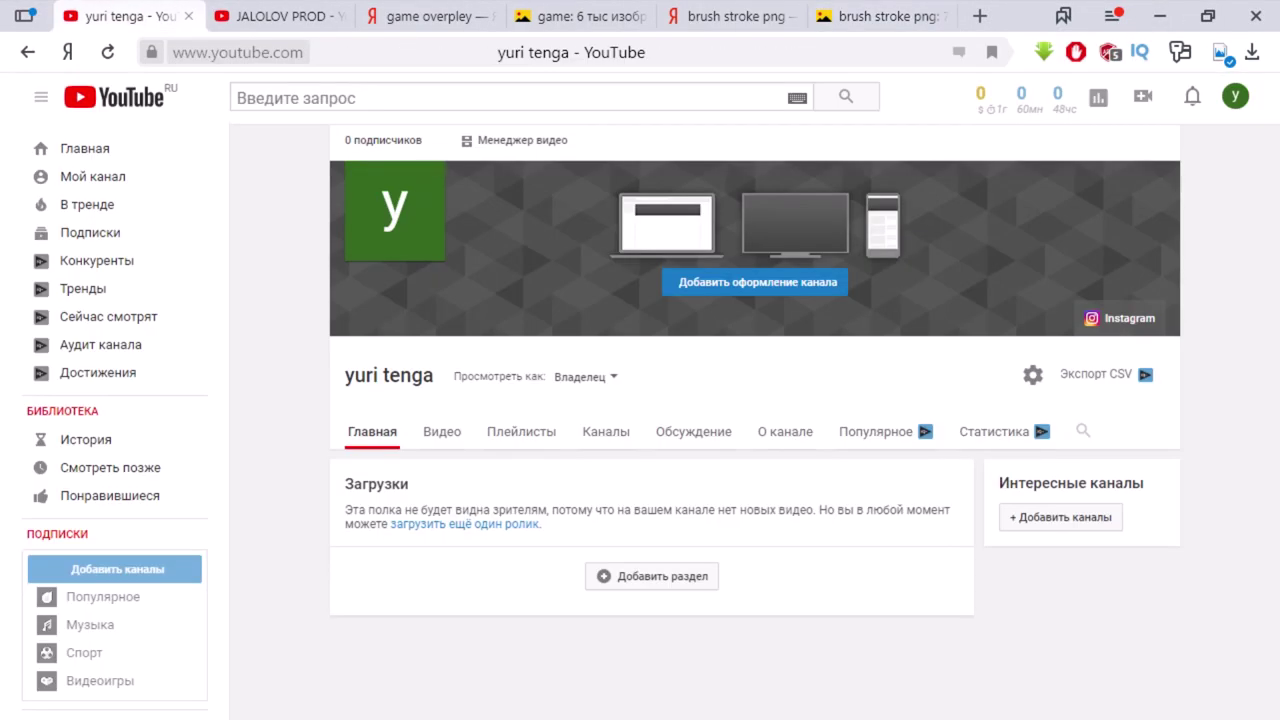
Step: Return to Photoshop and exit it, accepting that it closes once the background save completes
{"action": "key", "text": "alt+Tab"}
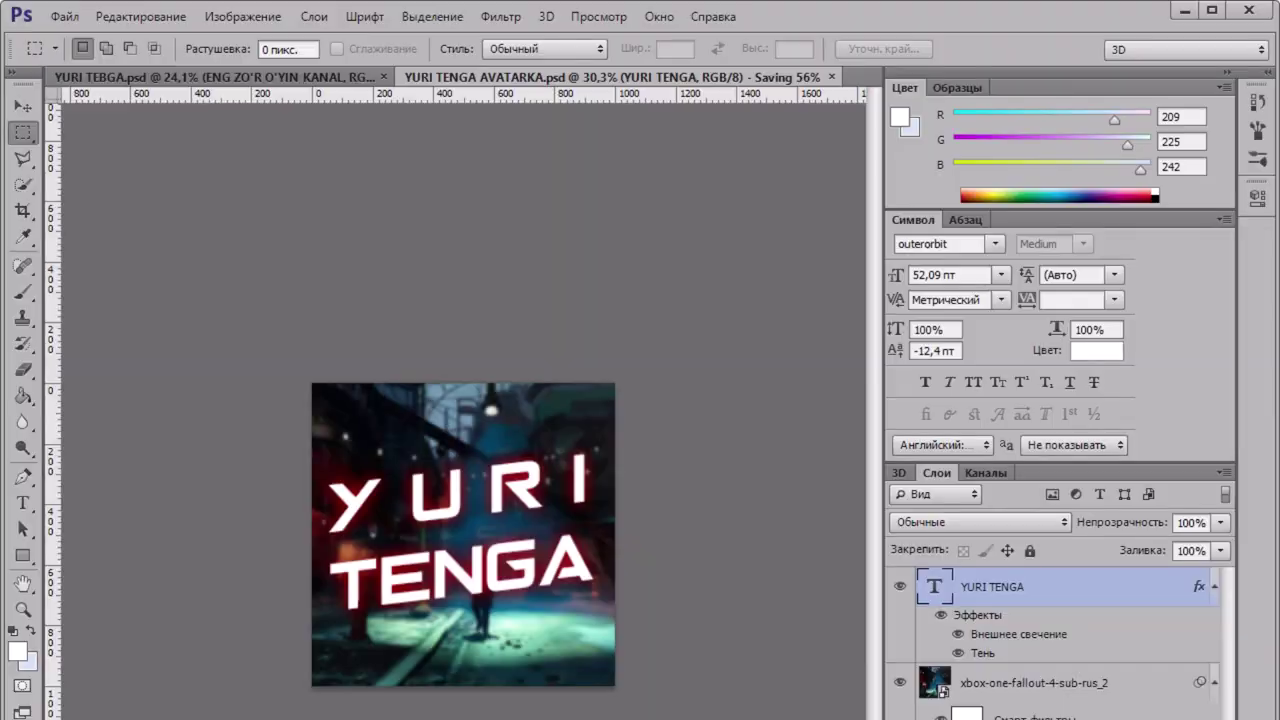
{"action": "left_click", "coordinate": [1249, 10]}
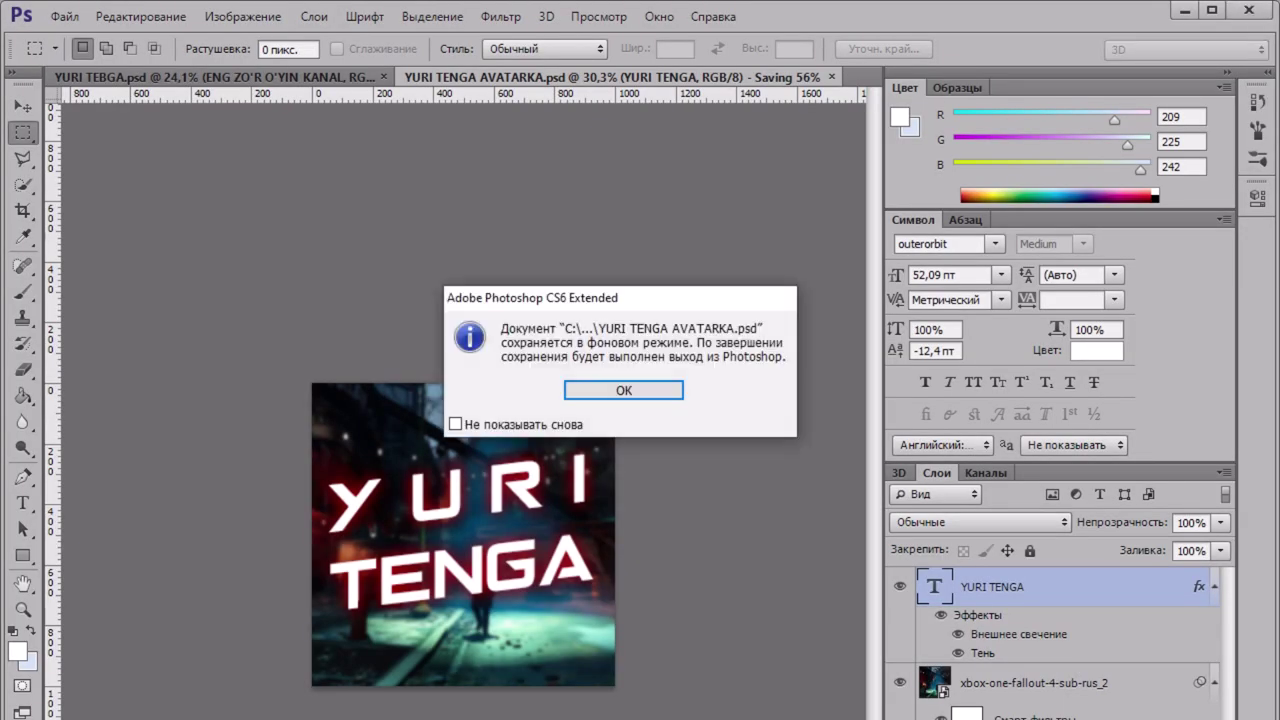
{"action": "key", "text": "Return"}
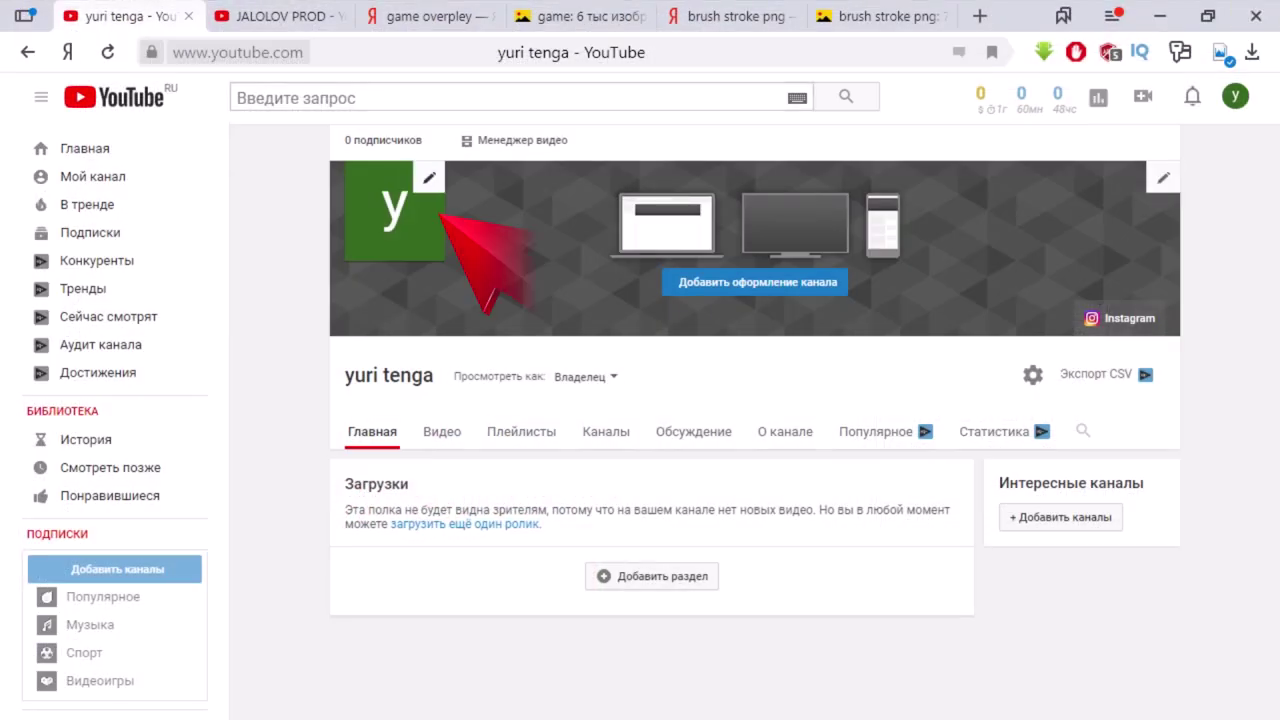
Step: Start changing the channel icon, continue to the Google profile page, and open the file chooser for uploading a photo
{"action": "left_click", "coordinate": [429, 178]}
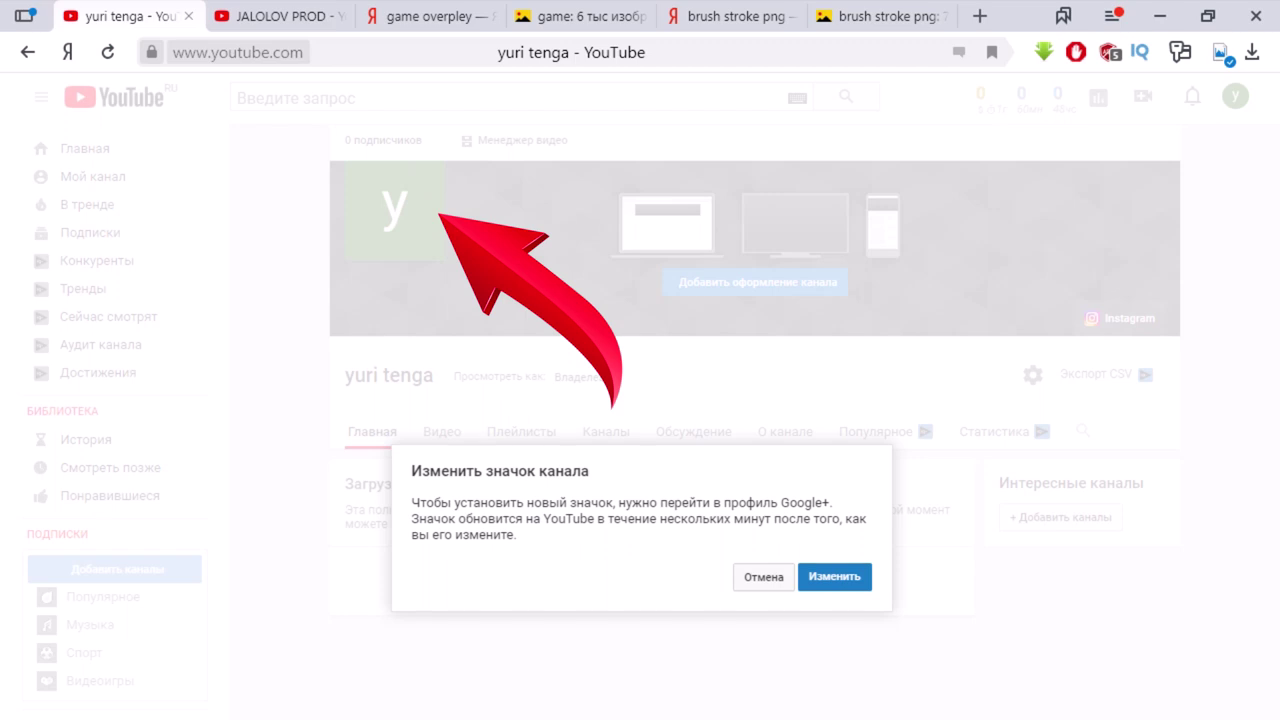
{"action": "left_click", "coordinate": [834, 576]}
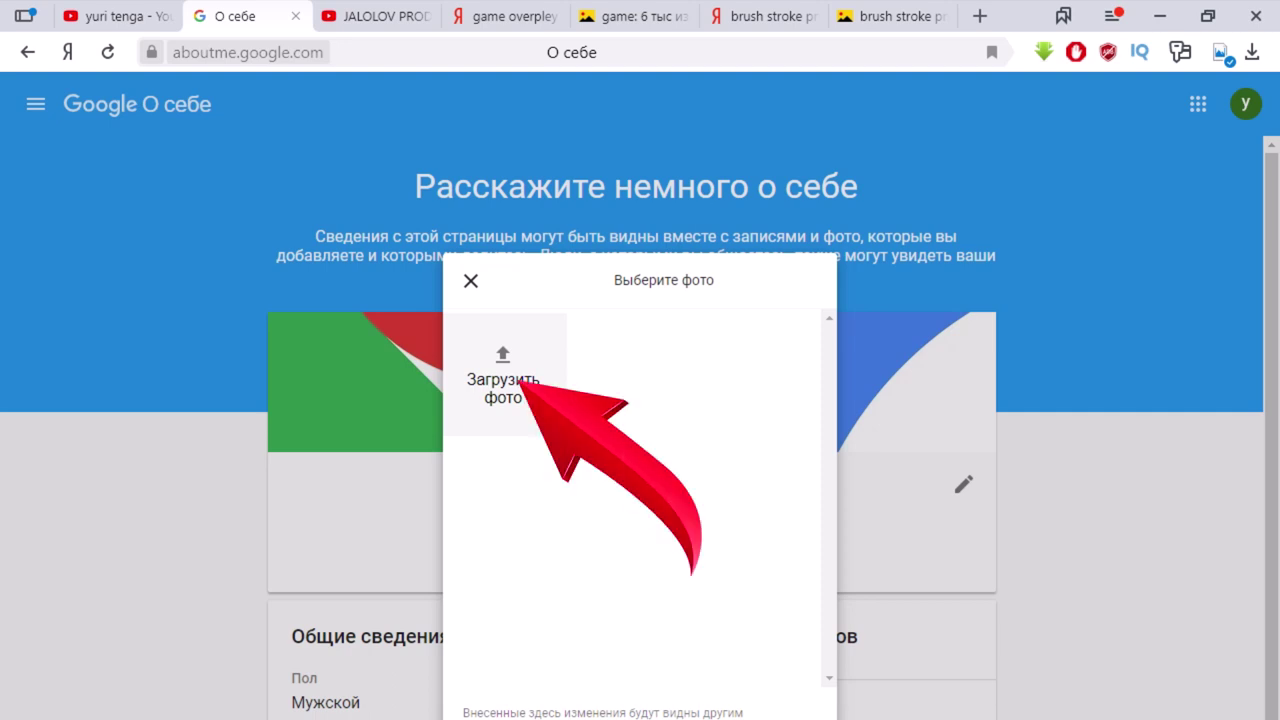
{"action": "left_click", "coordinate": [503, 380]}
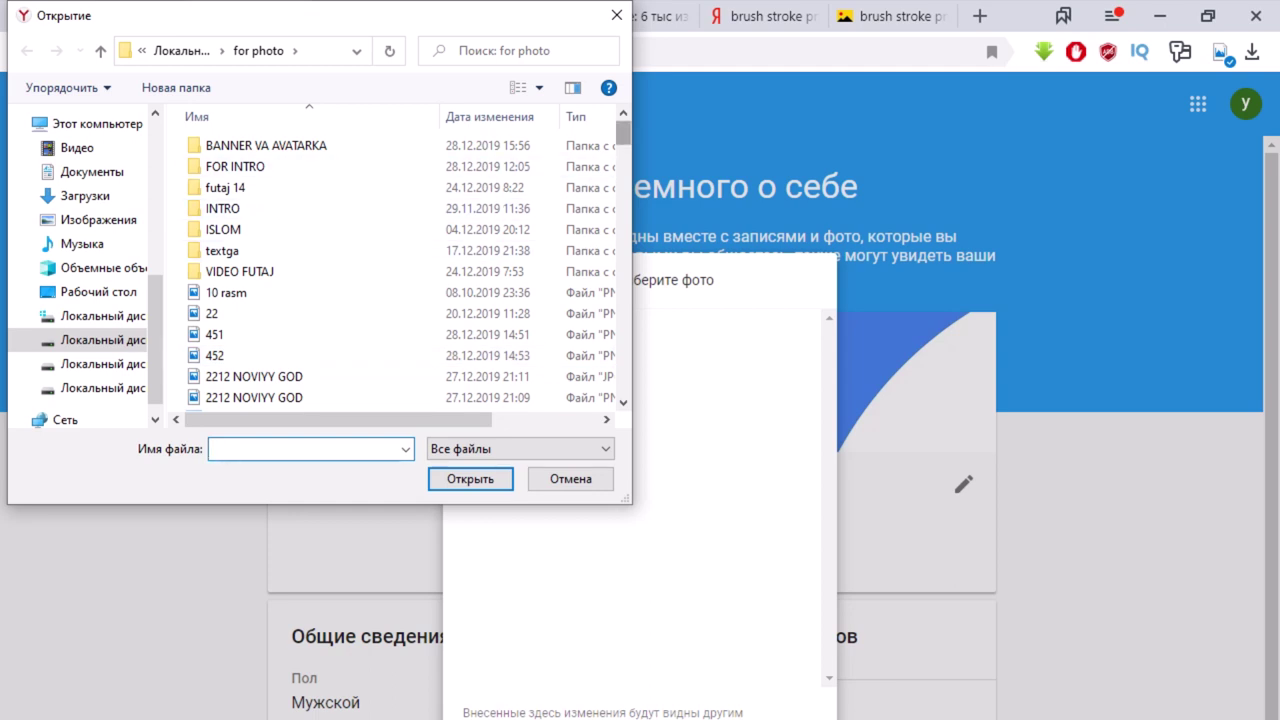
Step: Upload the YURI TENGA AVATARKA PNG from the desktop as the profile photo and accept it without rotating or cropping
{"action": "scroll", "coordinate": [400, 270], "scroll_direction": "down", "scroll_amount": 5}
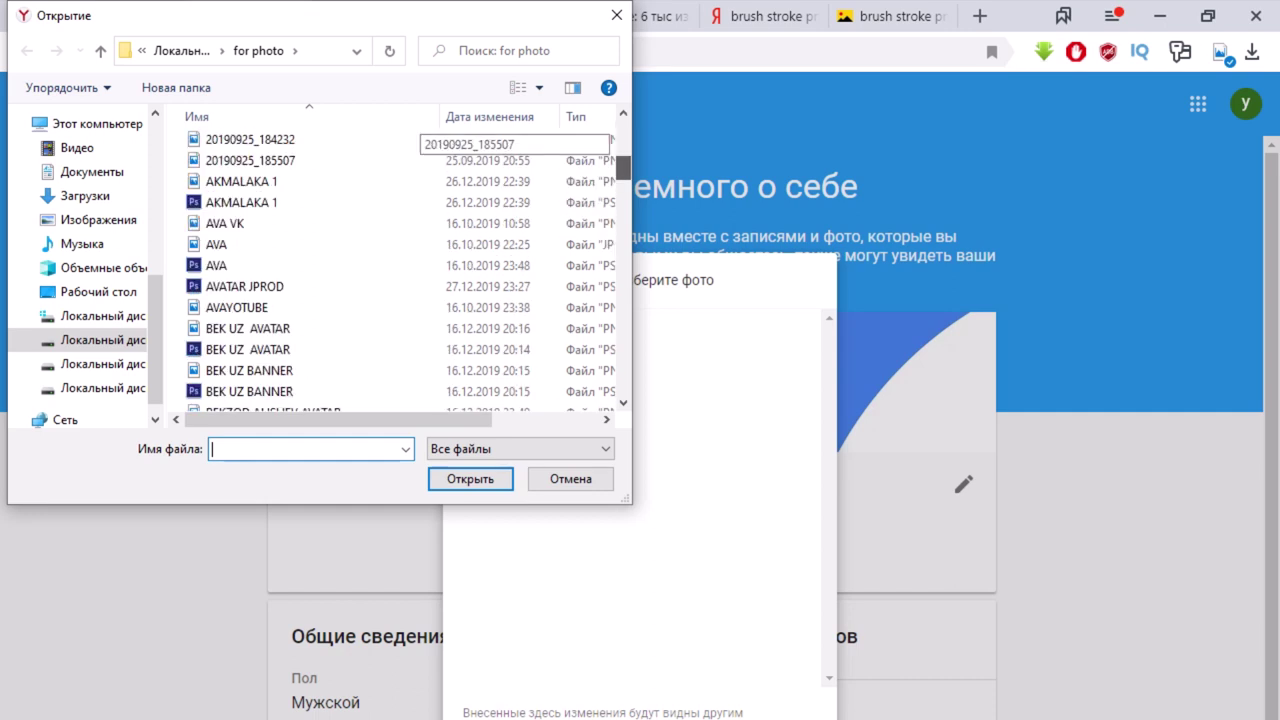
{"action": "scroll", "coordinate": [400, 270], "scroll_direction": "up", "scroll_amount": 5}
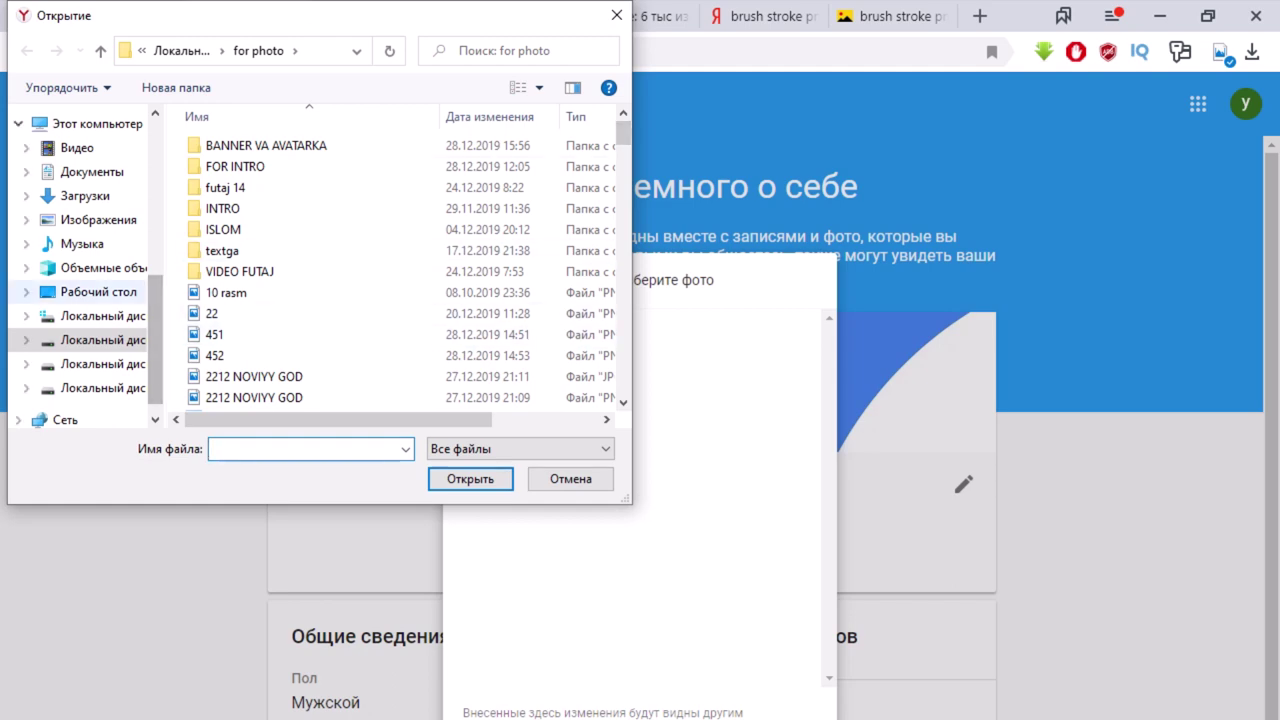
{"action": "left_click", "coordinate": [98, 291]}
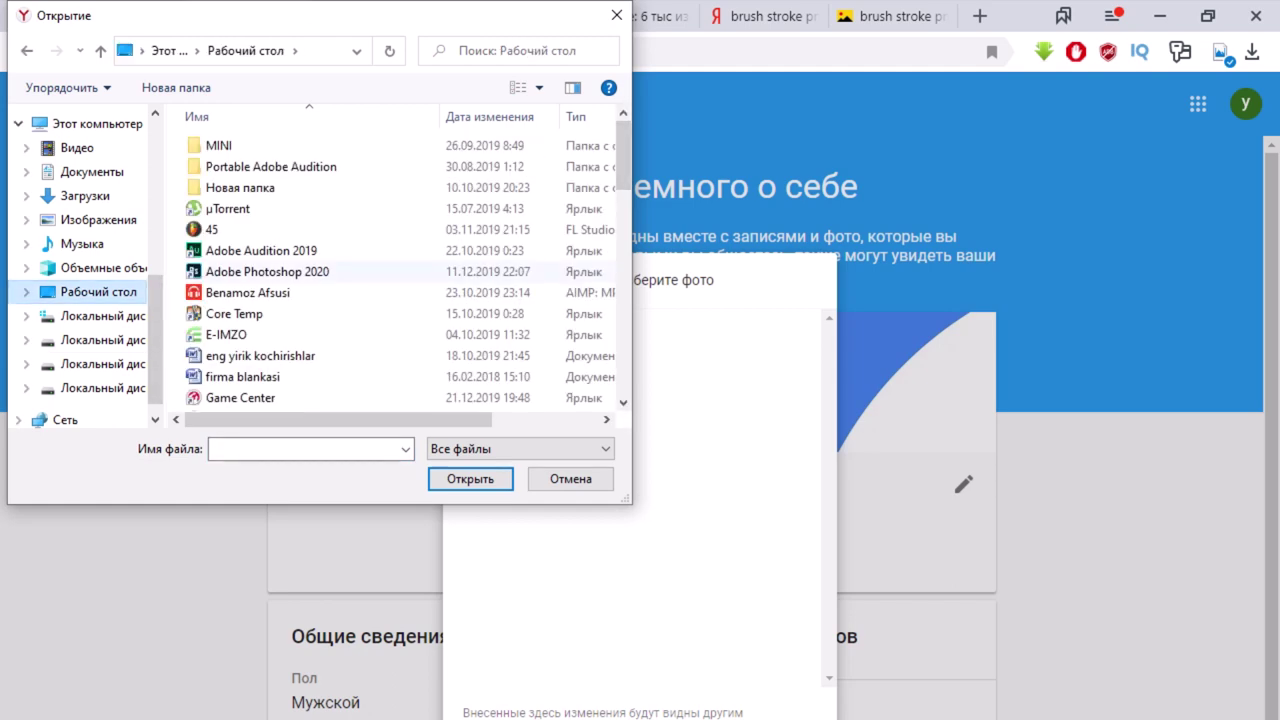
{"action": "scroll", "coordinate": [400, 270], "scroll_direction": "down", "scroll_amount": 15}
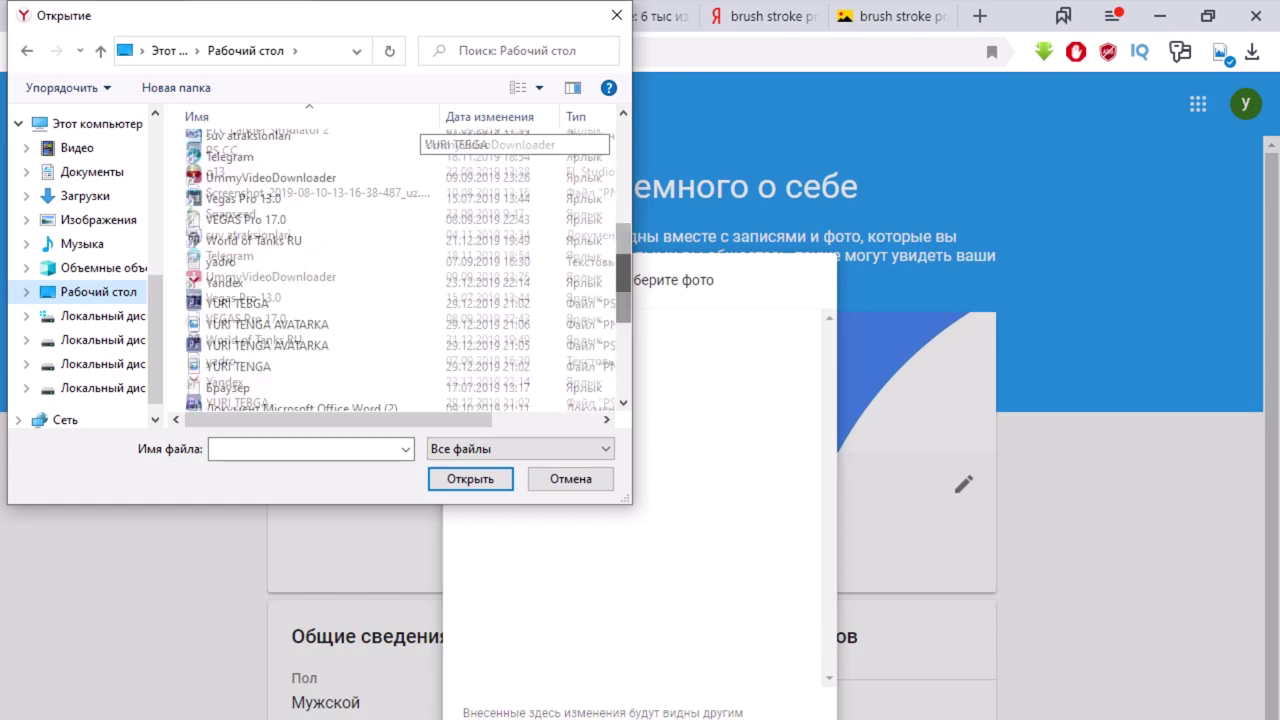
{"action": "scroll", "coordinate": [400, 270], "scroll_direction": "up", "scroll_amount": 3}
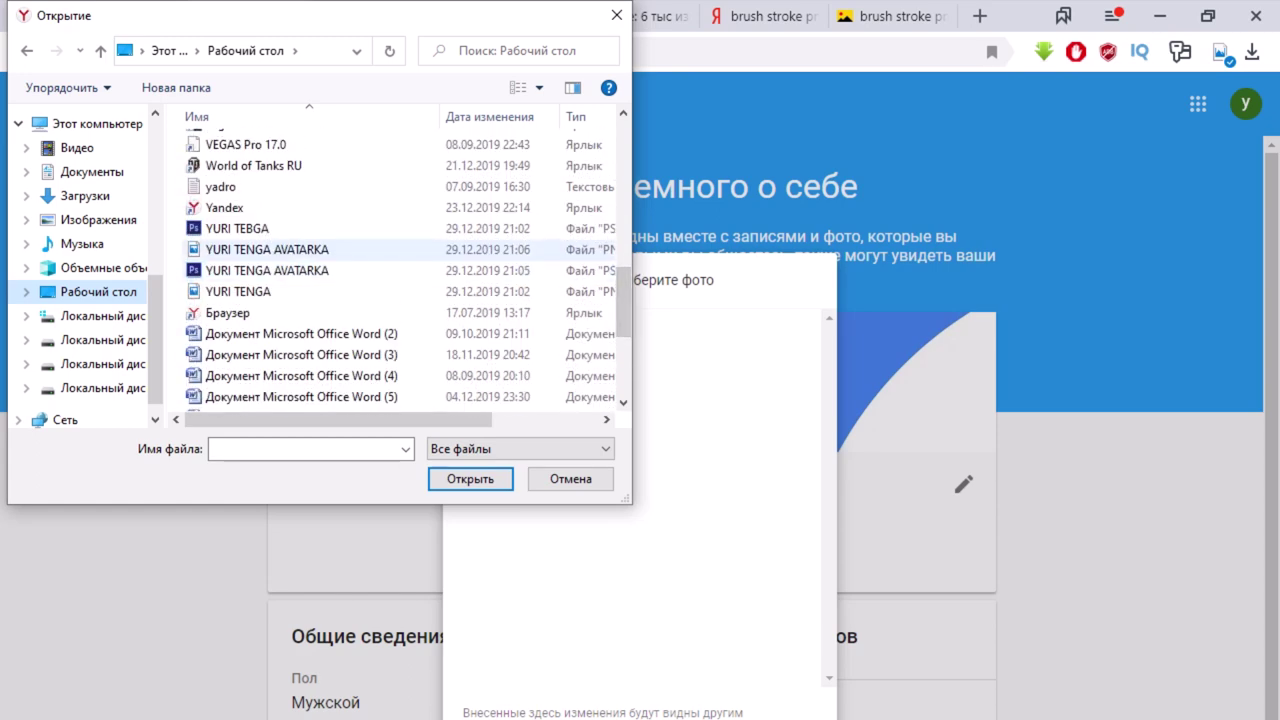
{"action": "left_click", "coordinate": [267, 249]}
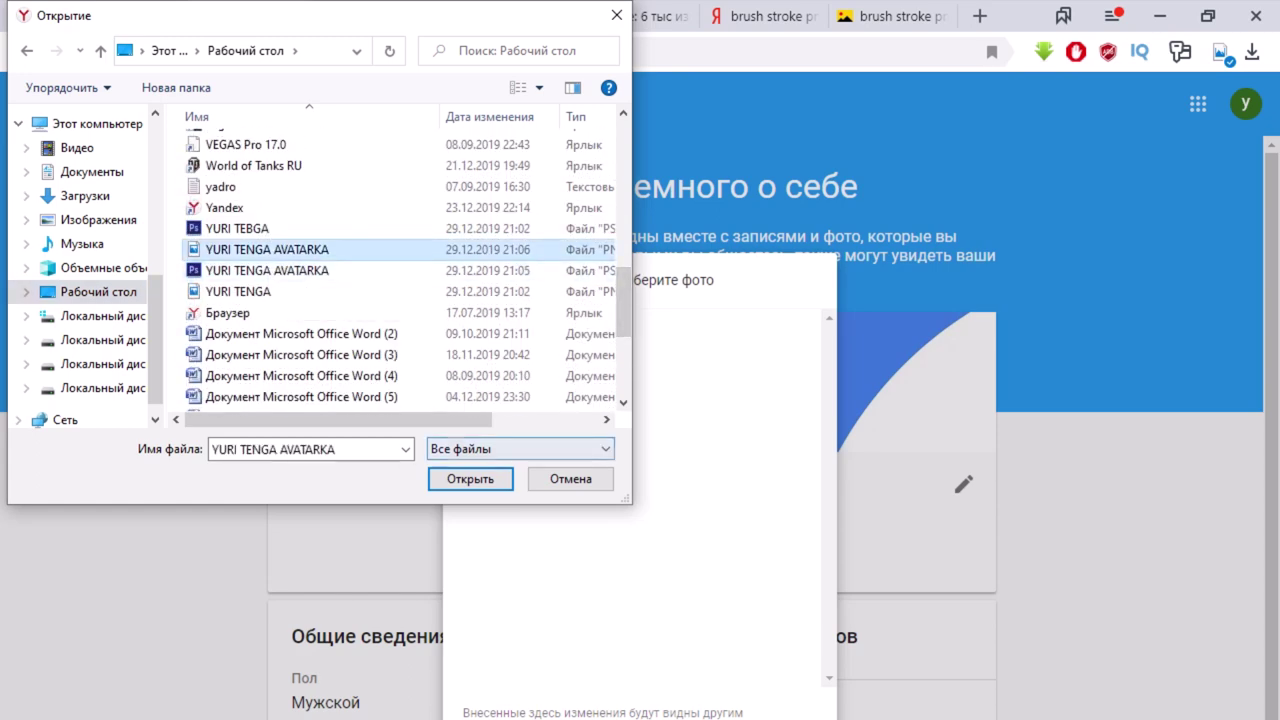
{"action": "left_click", "coordinate": [470, 478]}
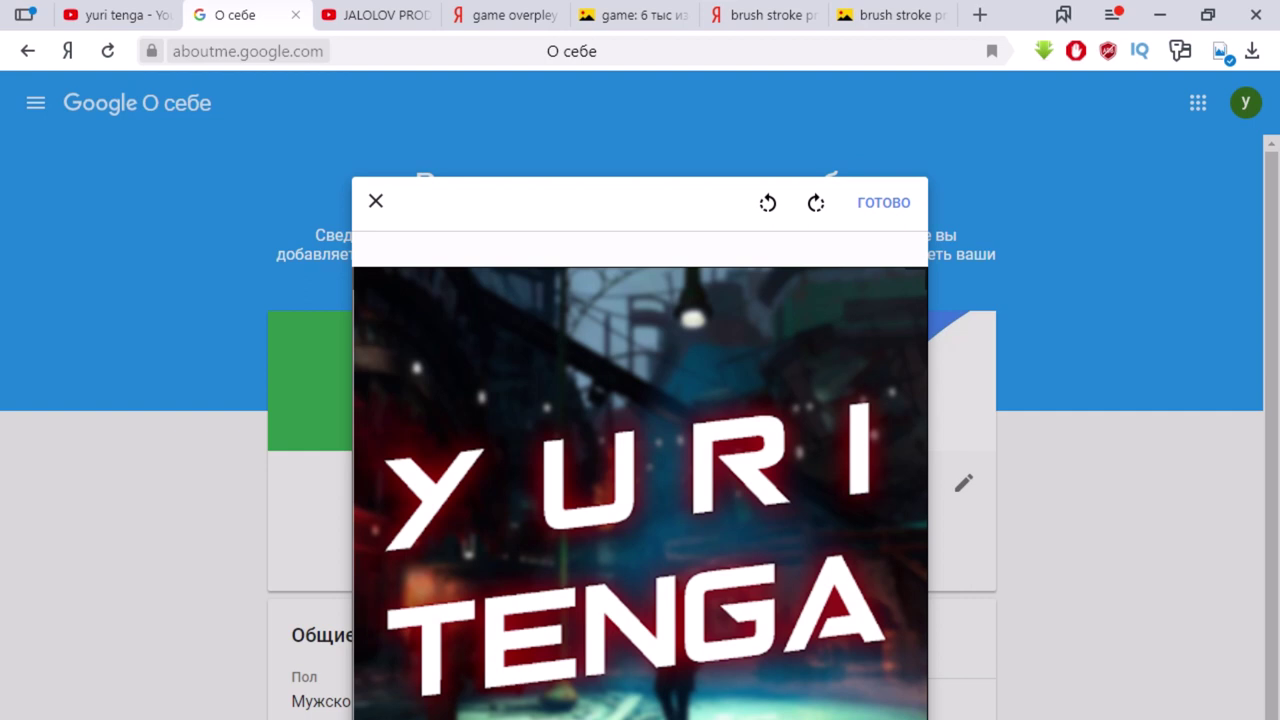
{"action": "left_click", "coordinate": [884, 202]}
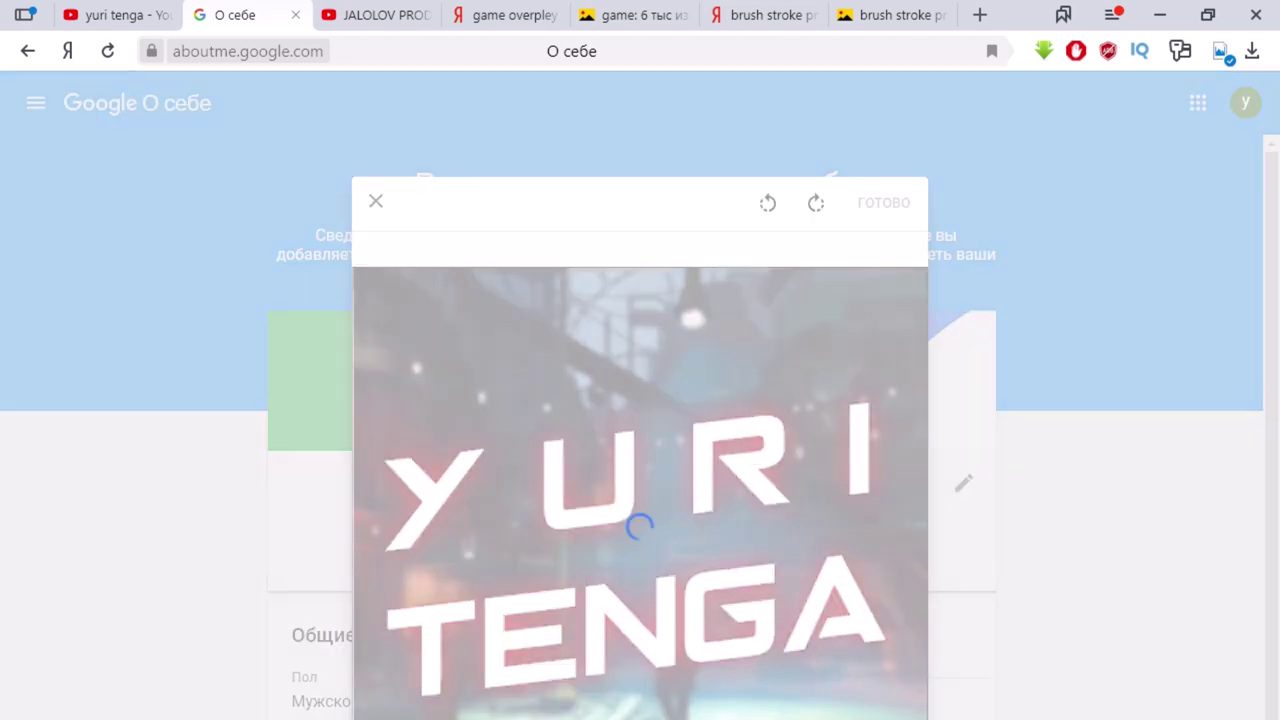